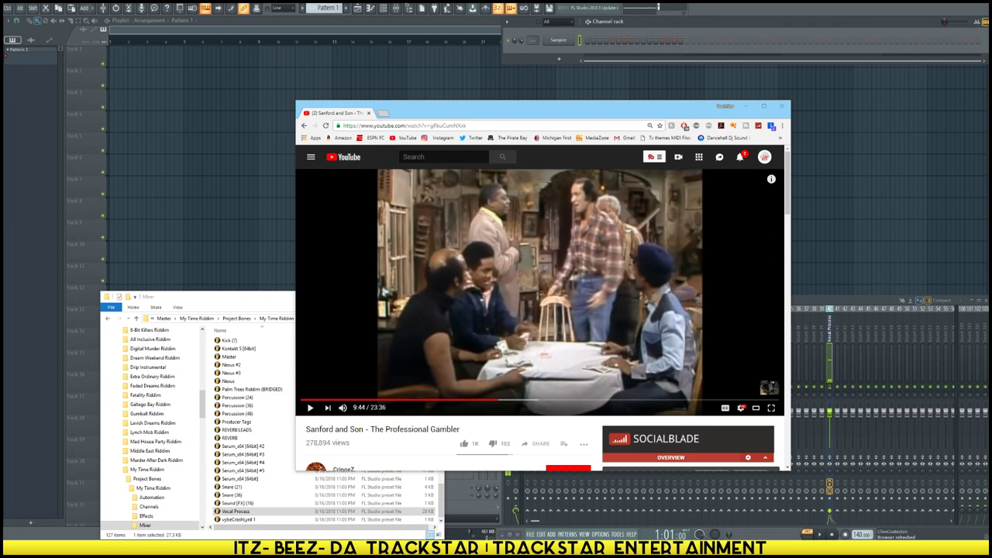
mouse_move(770, 385)
scroll(575, 230, "down", 3)
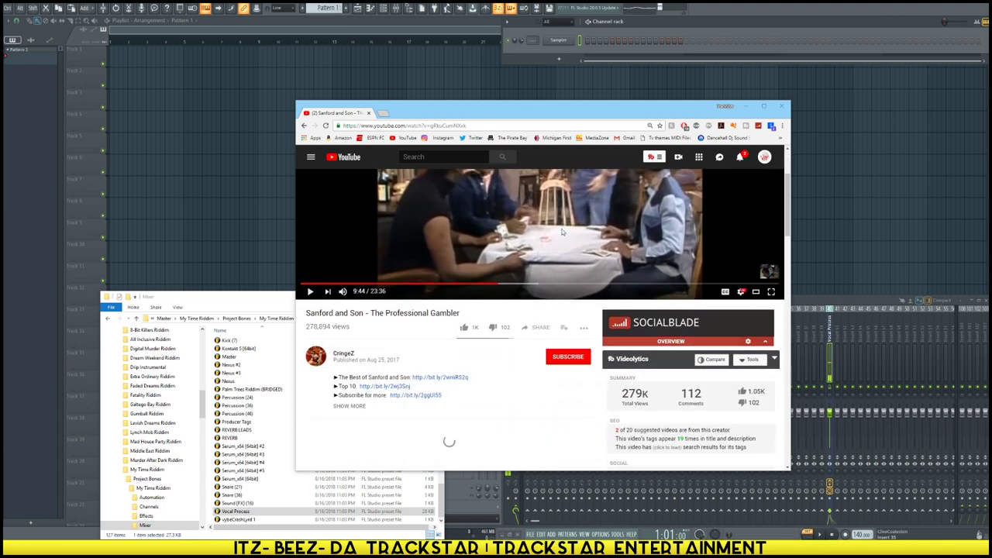
scroll(566, 231, "up", 3)
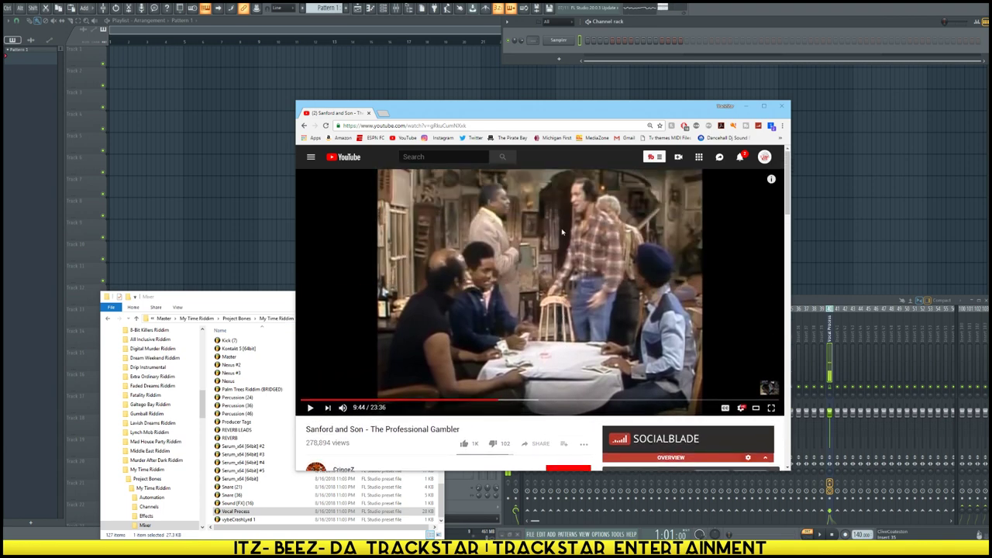
Search for "janet jackson again midi" in a new browser tab and download Janet Jackson - Again.mid from the MIDITUNE.COM result
left_click(383, 114)
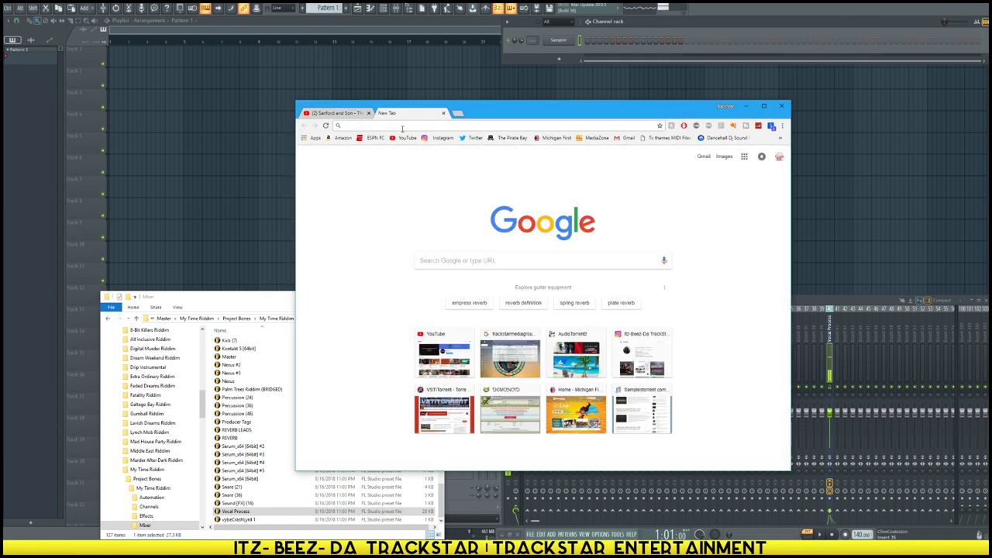
type("janet")
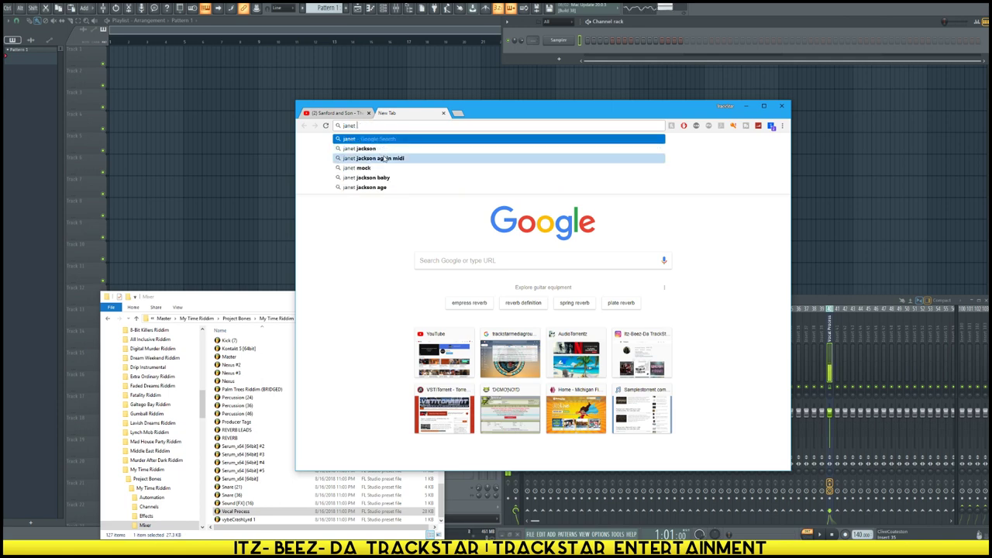
left_click(382, 158)
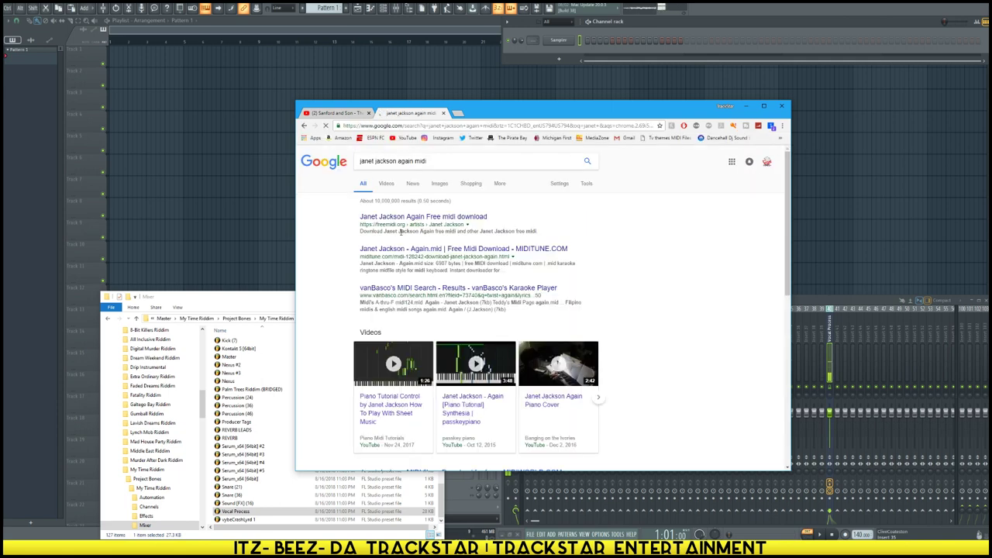
left_click(397, 249)
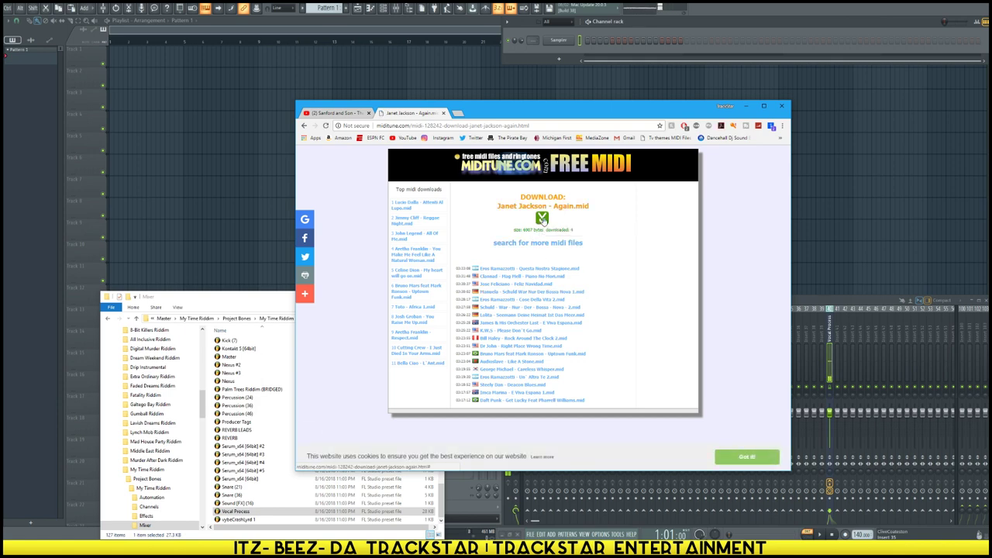
left_click(542, 220)
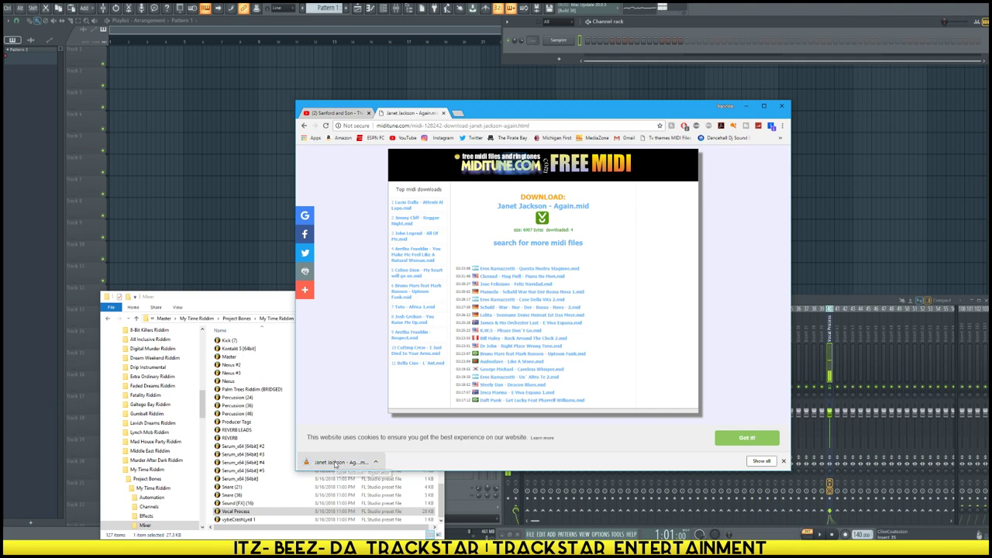
mouse_move(340, 464)
left_mouse_down()
mouse_move(370, 461)
mouse_move(340, 465)
left_mouse_up()
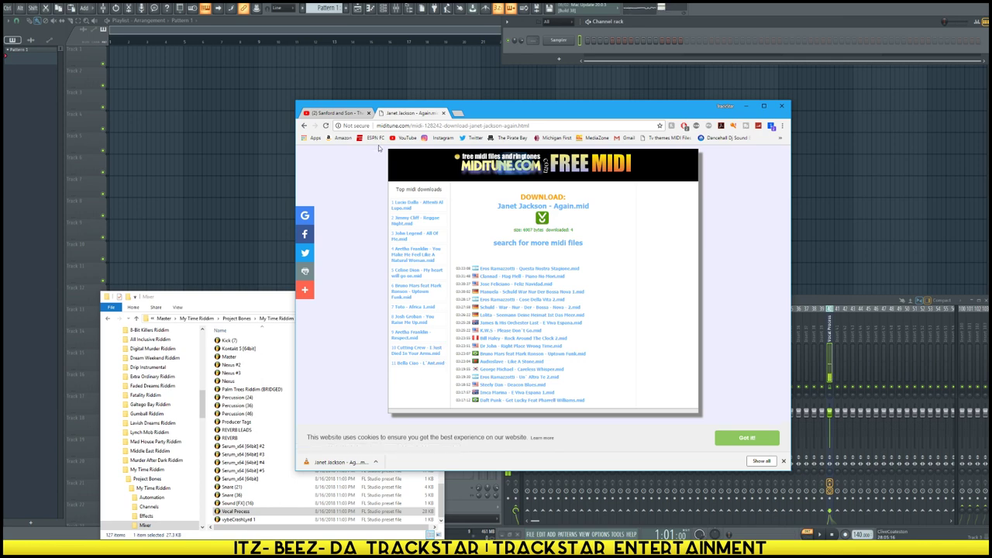
left_click_drag(356, 460, 557, 55)
left_click_drag(558, 56, 559, 53)
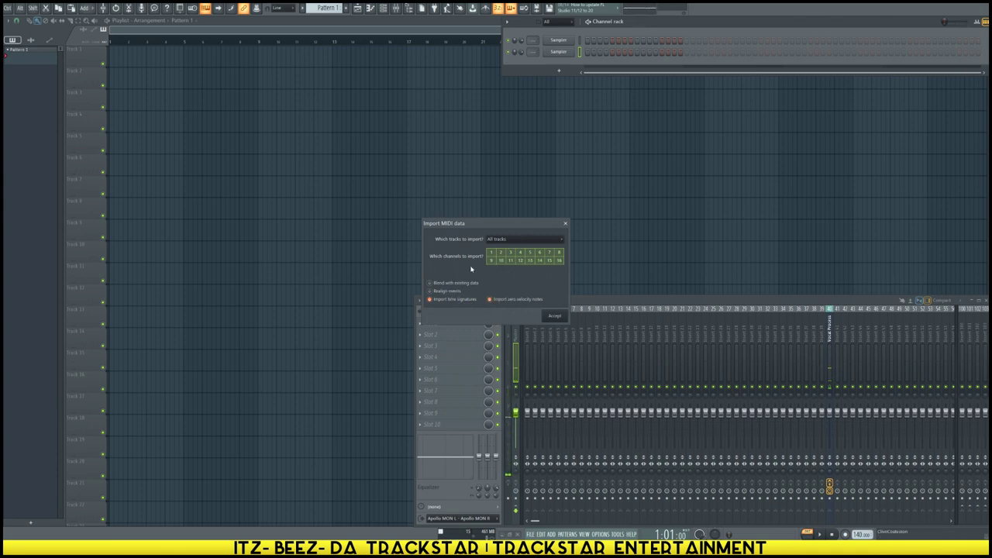
left_click(501, 241)
left_click(501, 241)
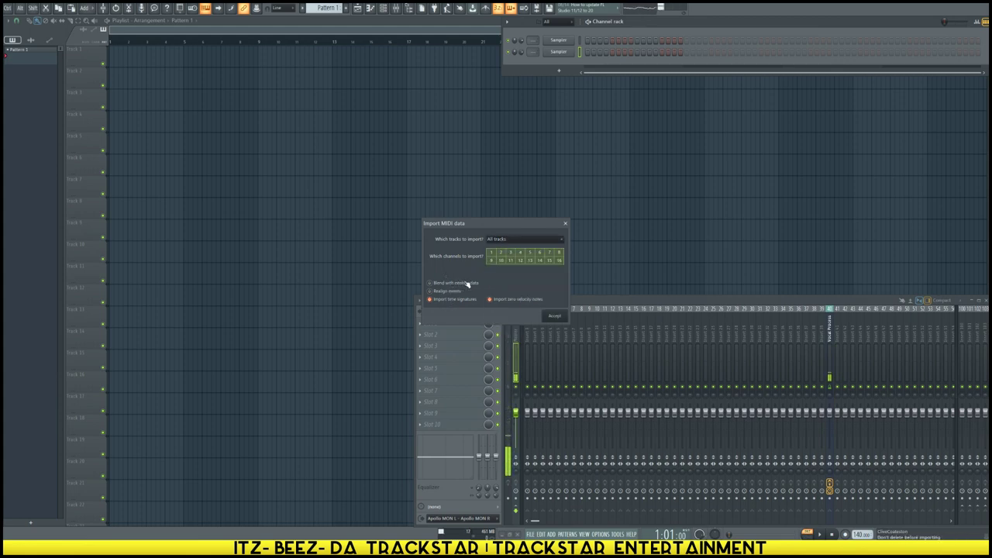
left_click(555, 318)
Examine the imported notes of the Sampler channel in the piano roll across the whole pitch range
left_click(636, 54)
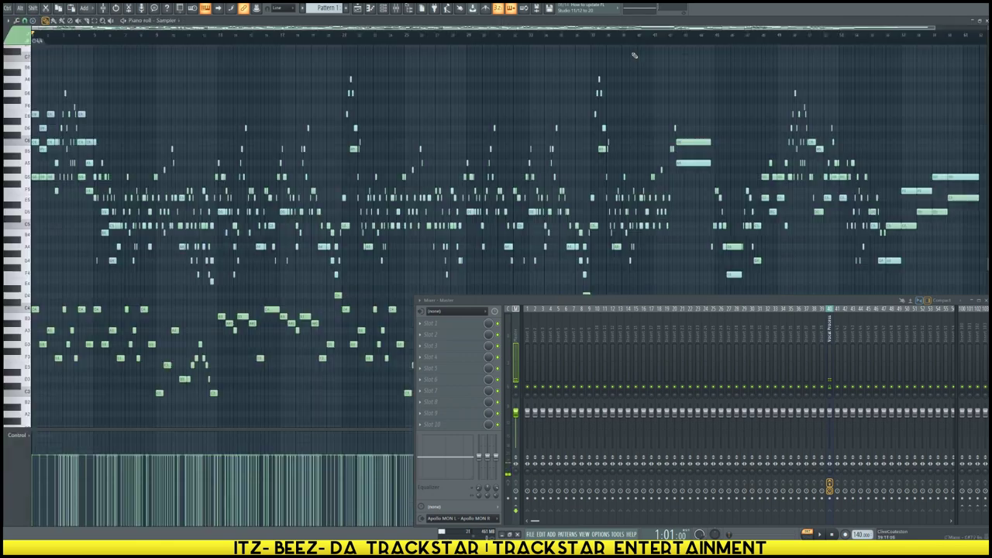
scroll(197, 97, "down", 2)
scroll(217, 114, "up", 4)
scroll(223, 118, "up", 5)
scroll(272, 100, "down", 4)
Show the channel rack and replace the Sampler holding the imported notes with the Nexus instrument
left_click(384, 9)
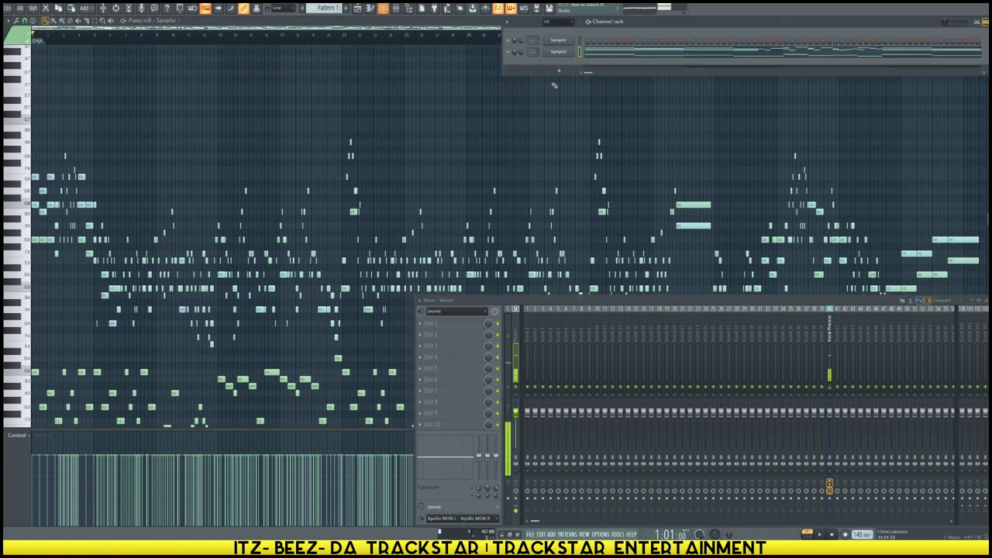
right_click(568, 56)
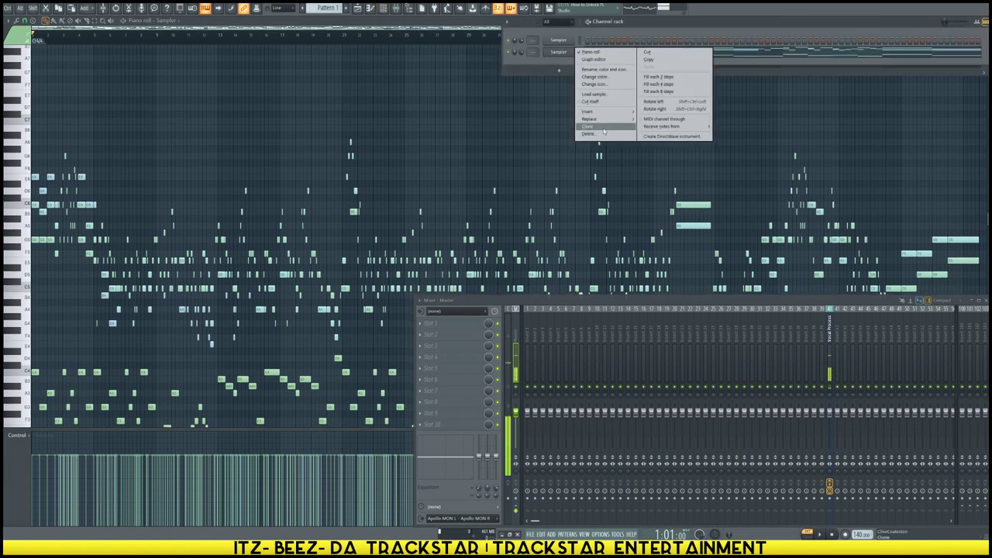
mouse_move(601, 119)
mouse_move(707, 301)
left_click(714, 301)
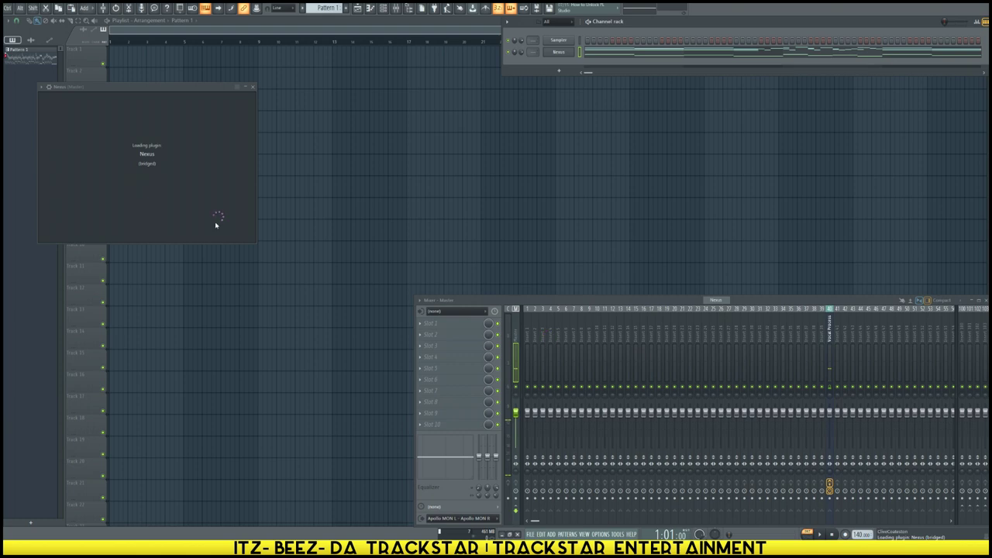
Move the Nexus window nearer the screen's centre and load a sound from its preset categories
left_click_drag(151, 95, 373, 107)
scroll(404, 164, "down", 10)
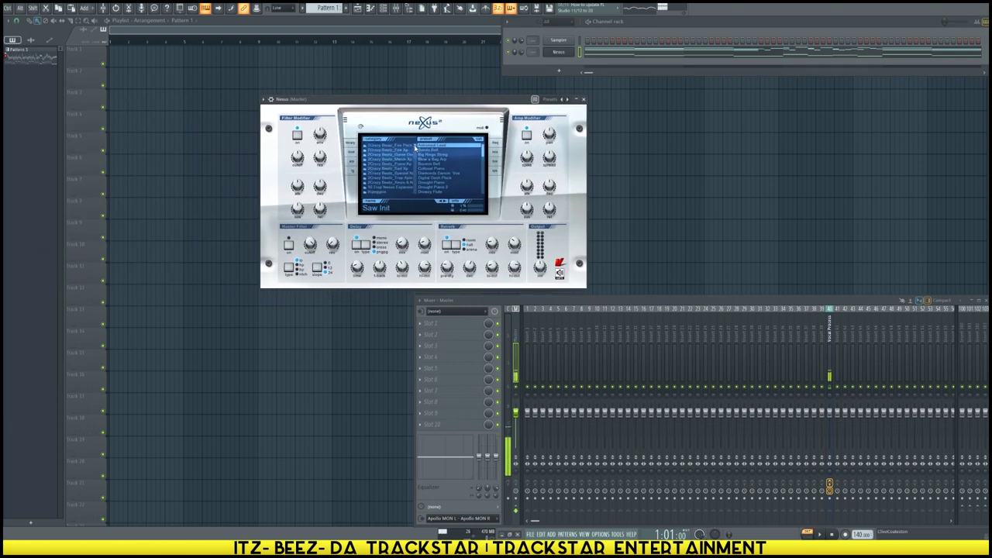
scroll(414, 155, "down", 3)
left_click(413, 155)
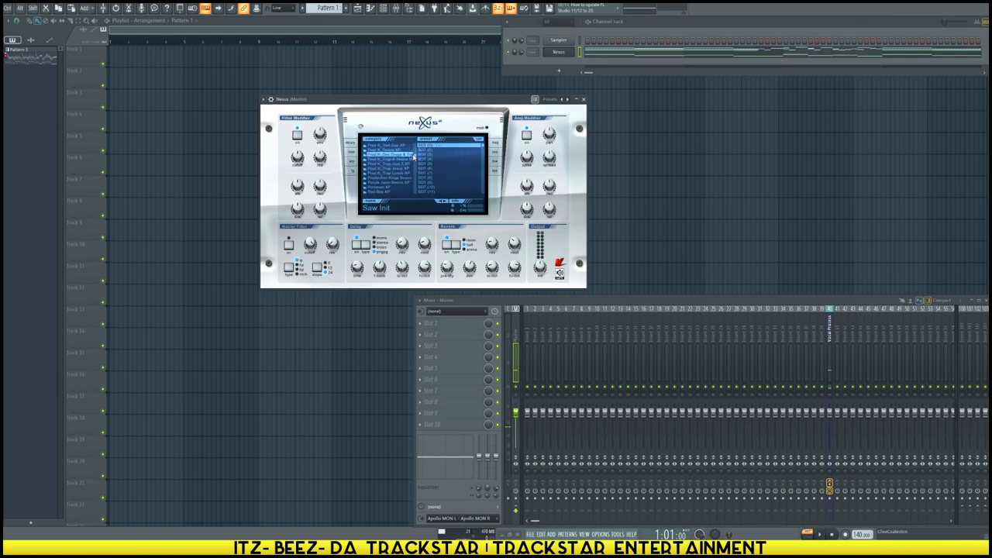
scroll(416, 155, "up", 5)
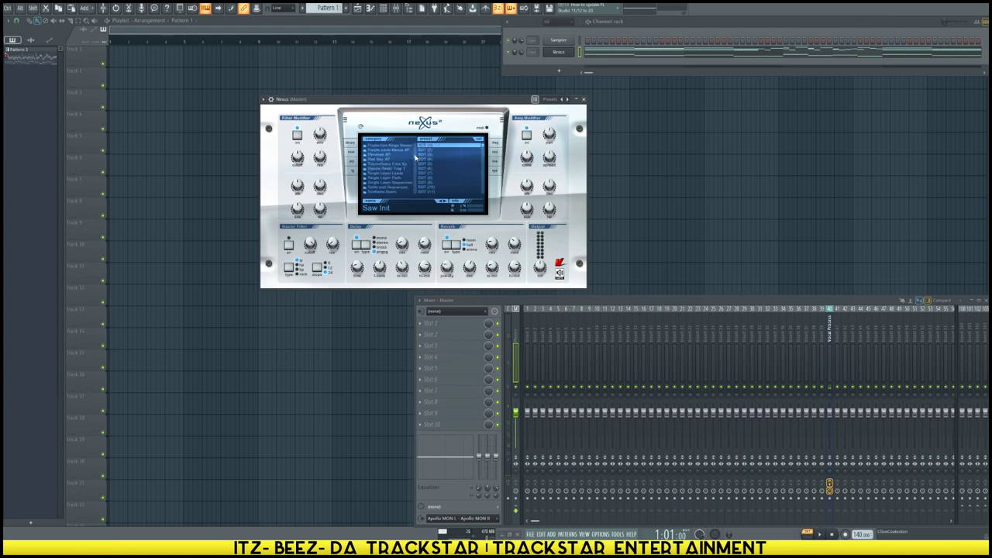
scroll(416, 155, "up", 2)
left_click(378, 159)
left_click(461, 163)
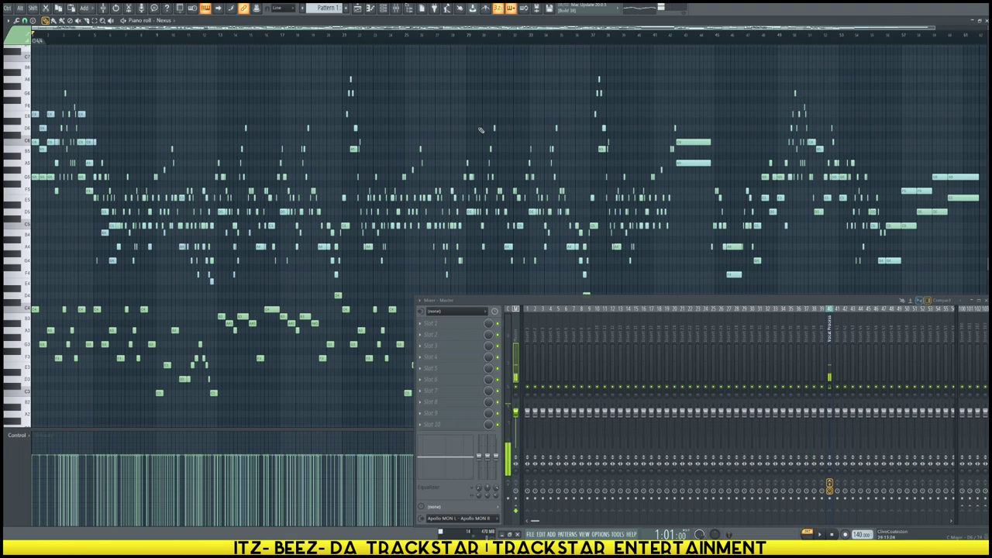
Select the first four bars of the Nexus notes on the piano roll timeline
scroll(78, 159, "down", 5)
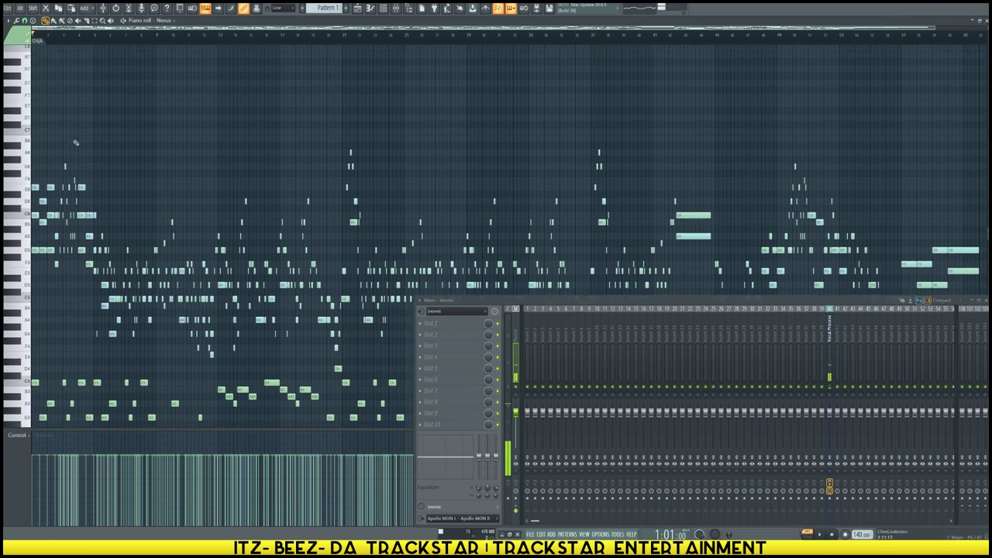
scroll(66, 137, "up", 5)
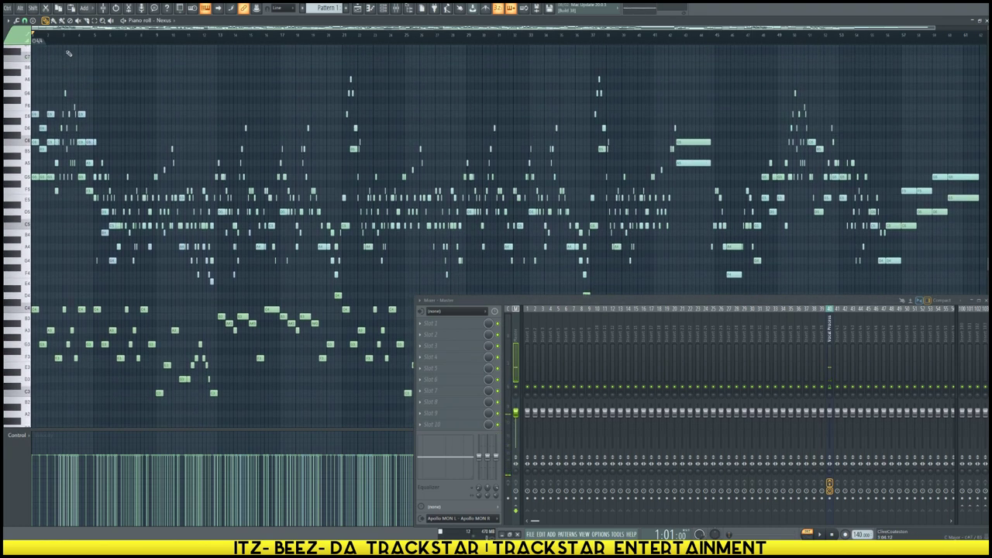
left_click_drag(95, 38, 33, 39)
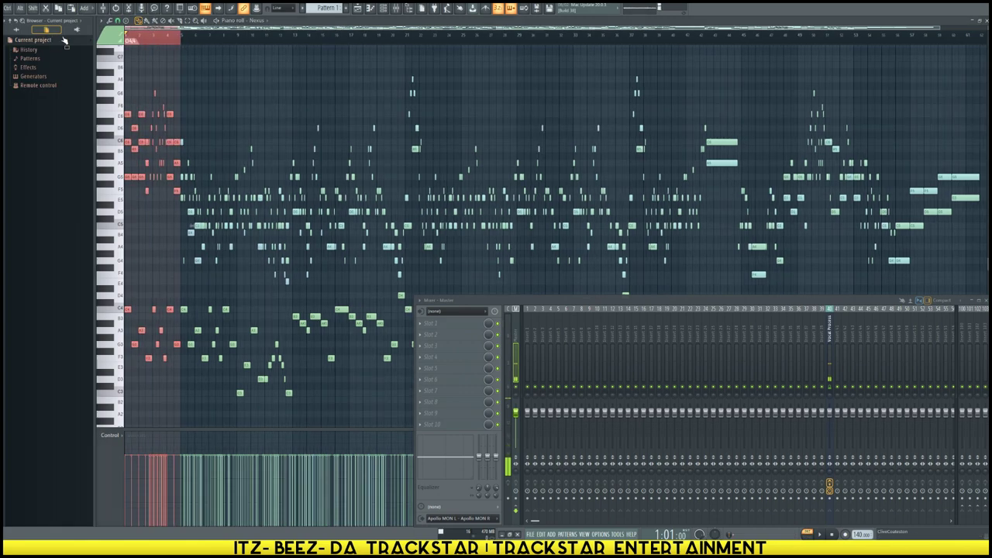
scroll(62, 41, "up", 3)
scroll(63, 42, "up", 2)
left_click_drag(71, 28, 58, 29)
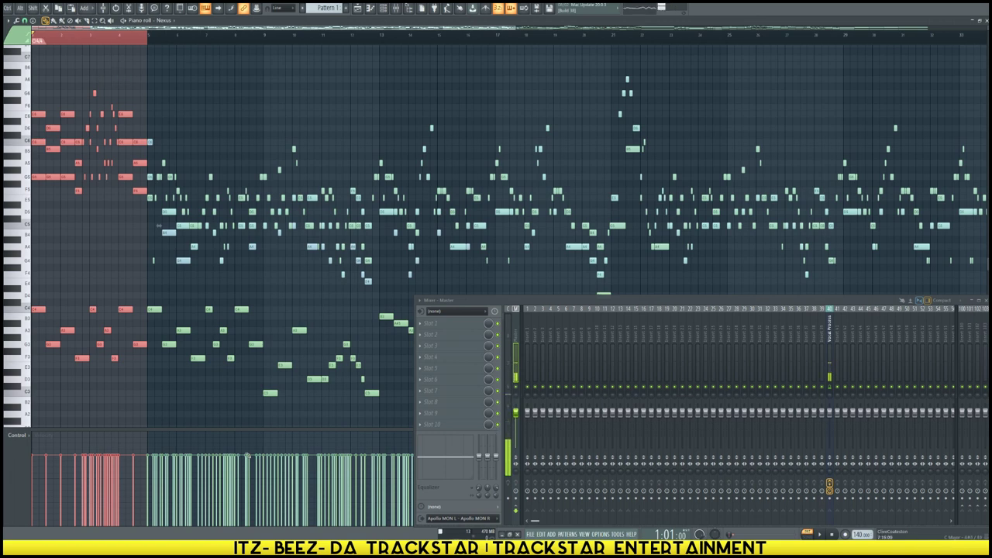
Switch to the browser, search for "janet jackson again tempo" and look up the song's BPM on songbpm.com
left_click(211, 548)
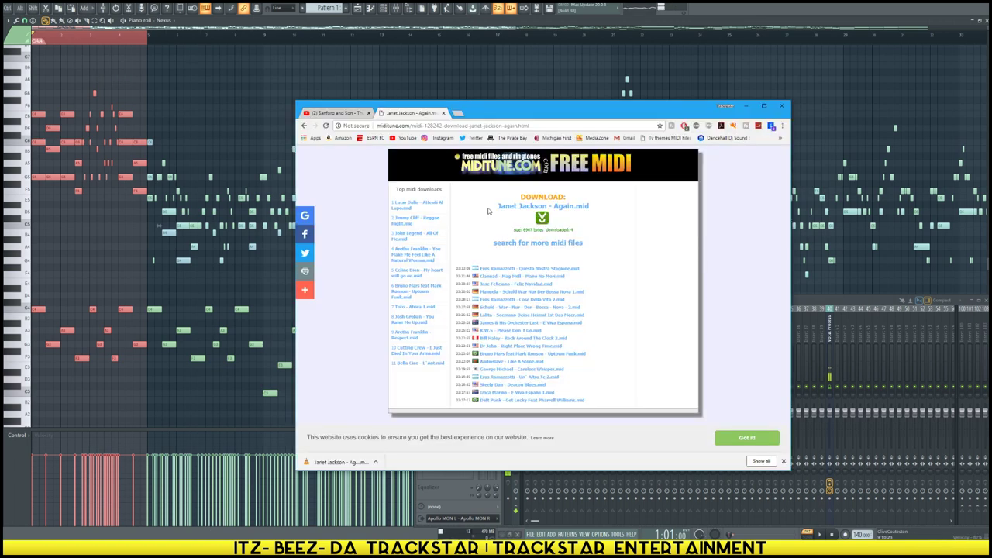
left_click(303, 126)
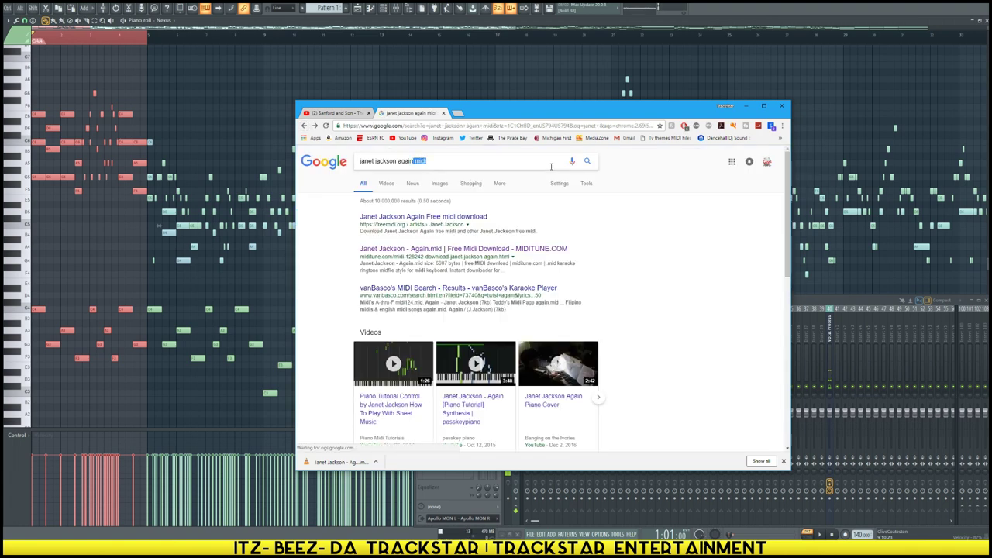
key("BackSpace")
type("tempo")
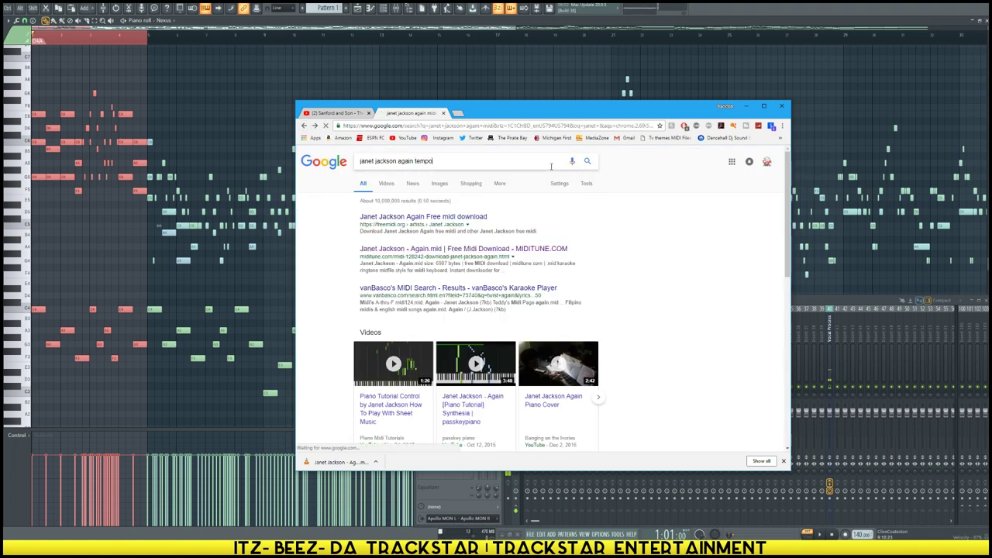
key("Return")
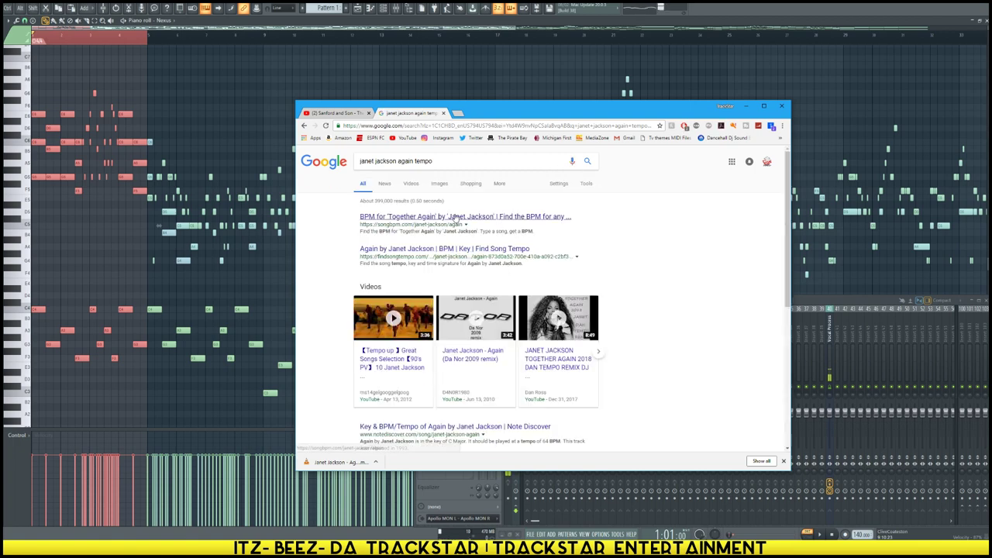
left_click(455, 218)
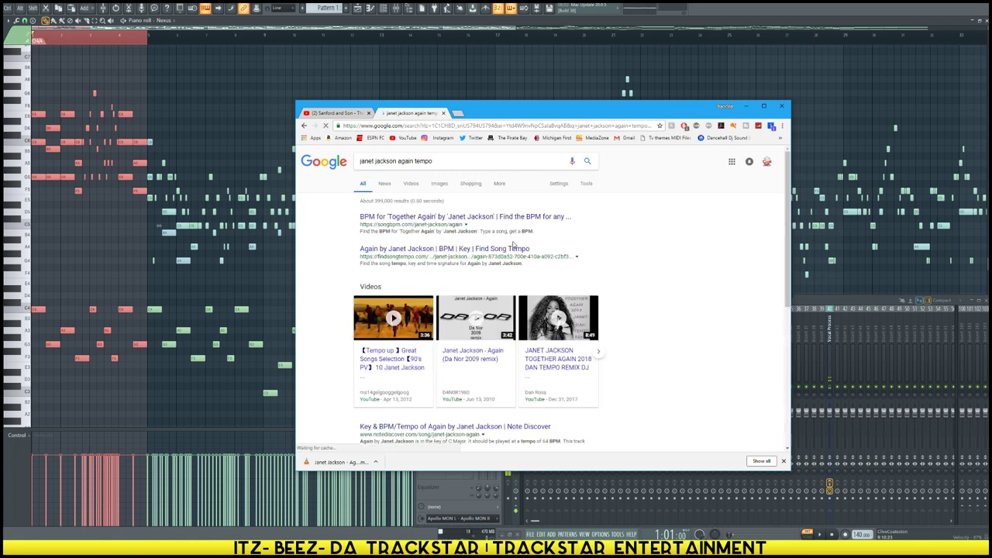
scroll(537, 298, "down", 1)
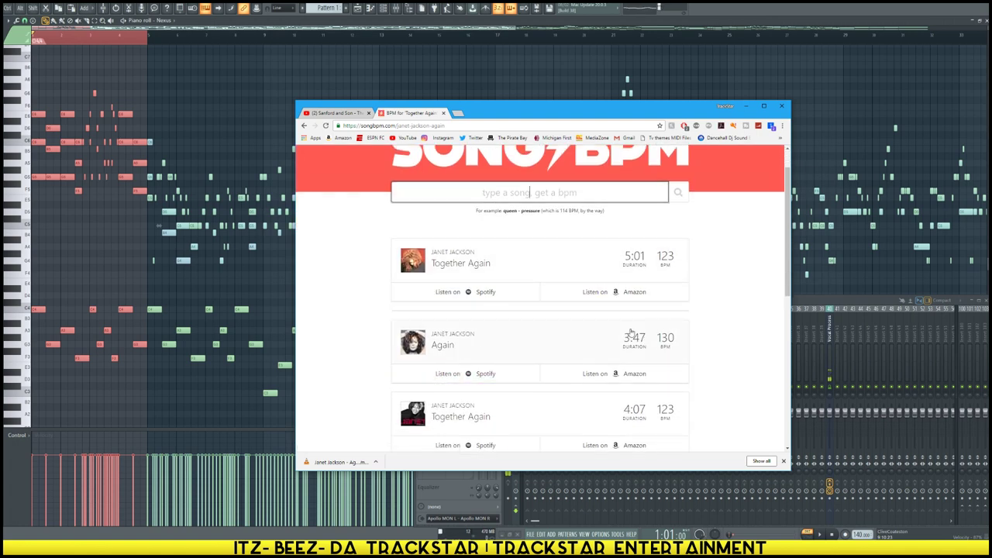
Switch back to FL Studio, set the project tempo to 130 BPM and deselect the notes while keeping the four-bar time range
left_click(732, 498)
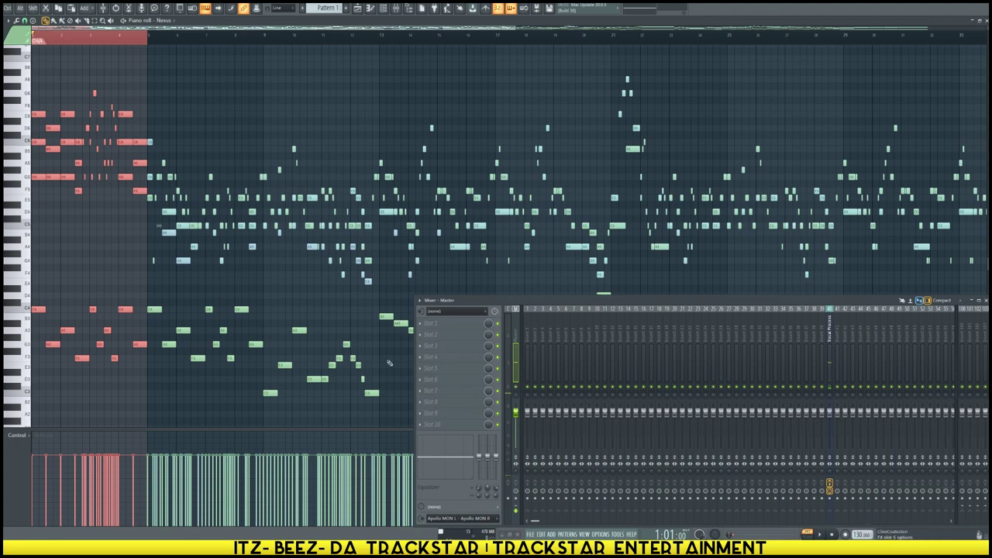
left_click(77, 252)
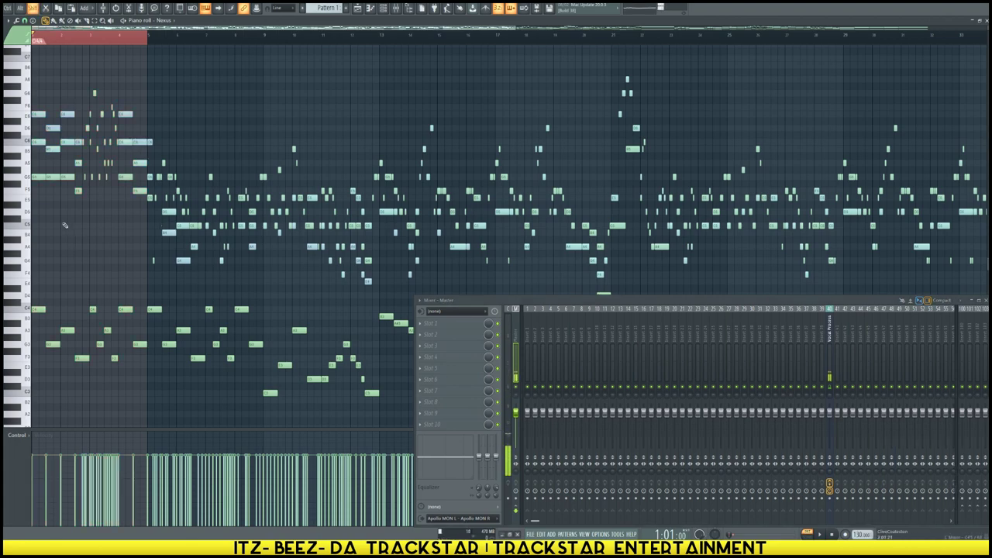
Close the mixer and play the selected four bars of the Nexus pattern
scroll(64, 221, "up", 3)
scroll(62, 218, "up", 3)
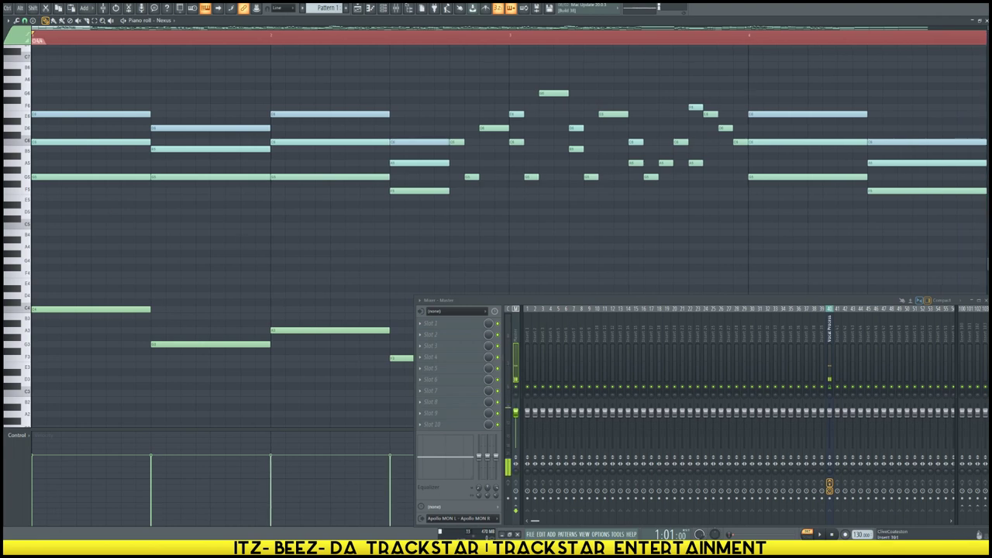
left_click(986, 301)
key("space")
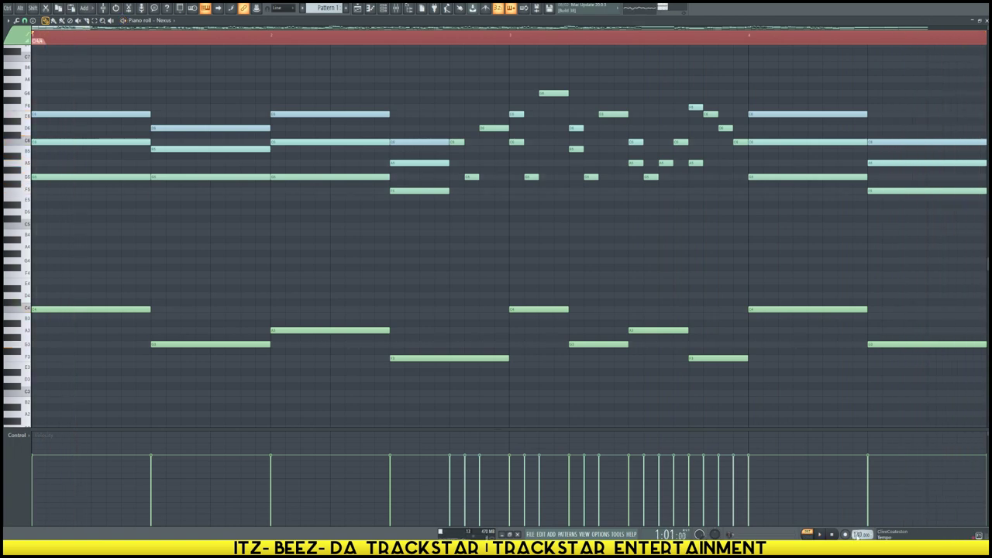
Set the project tempo to 90 BPM and play the four-bar loop of the pattern
right_click(857, 535)
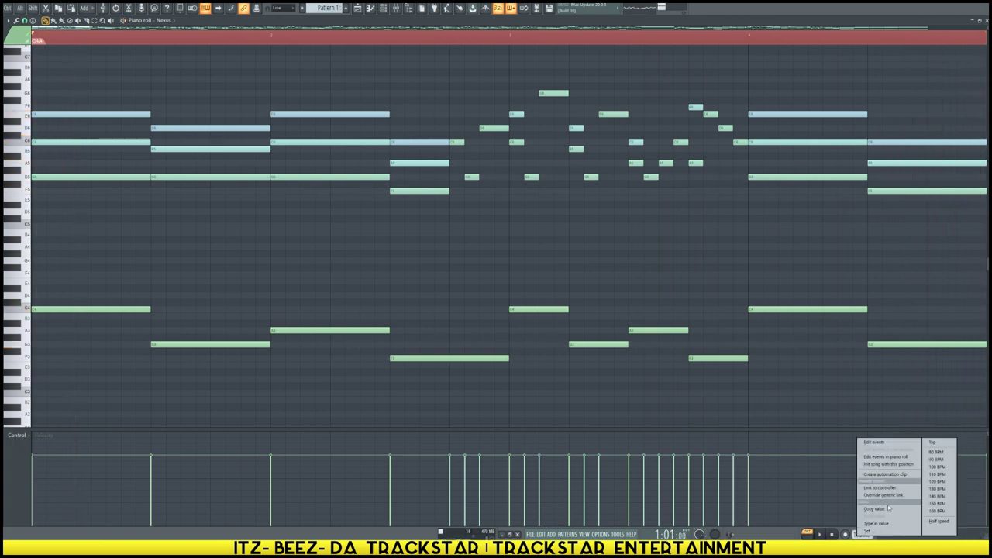
left_click(937, 460)
key("space")
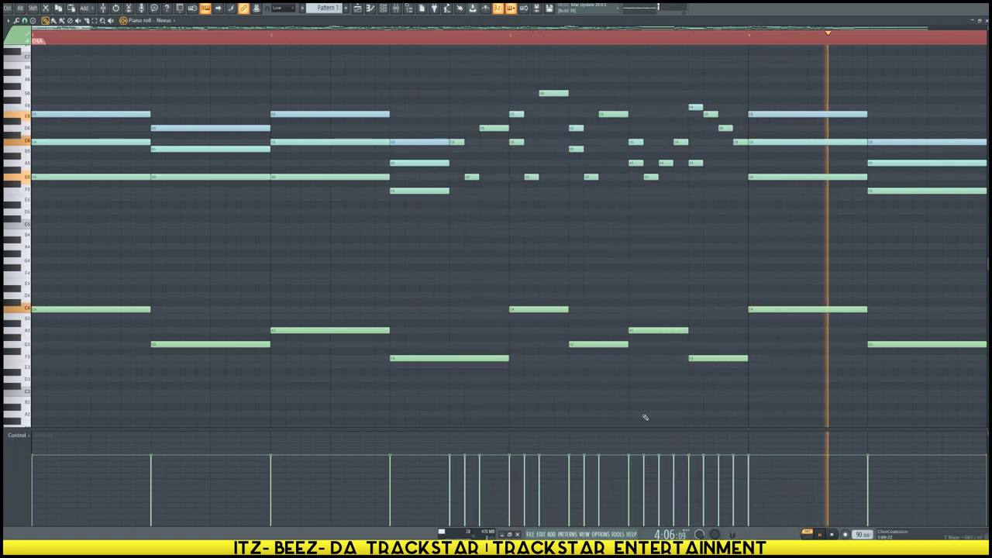
scroll(559, 40, "down", 3)
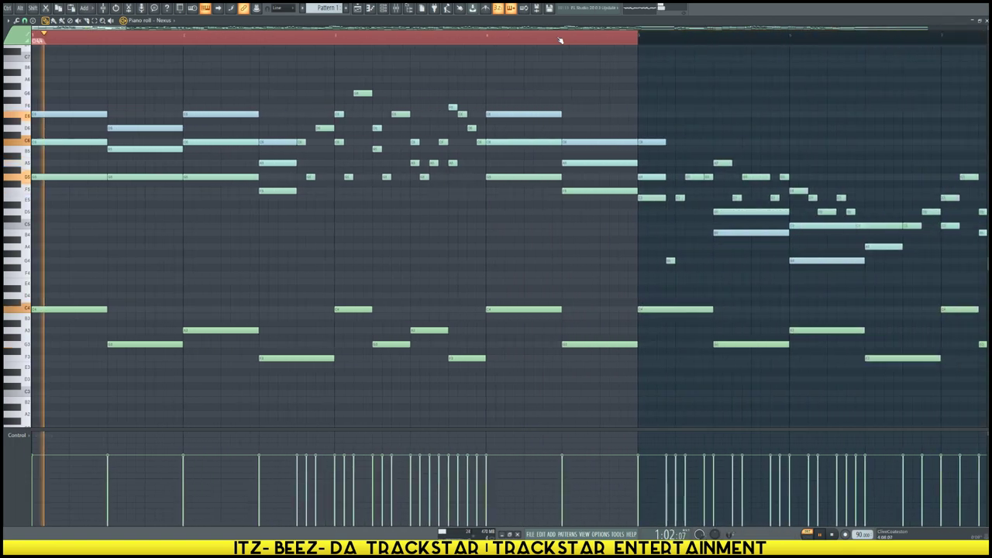
Set the project tempo to 80 BPM and play the four-bar loop
key("space")
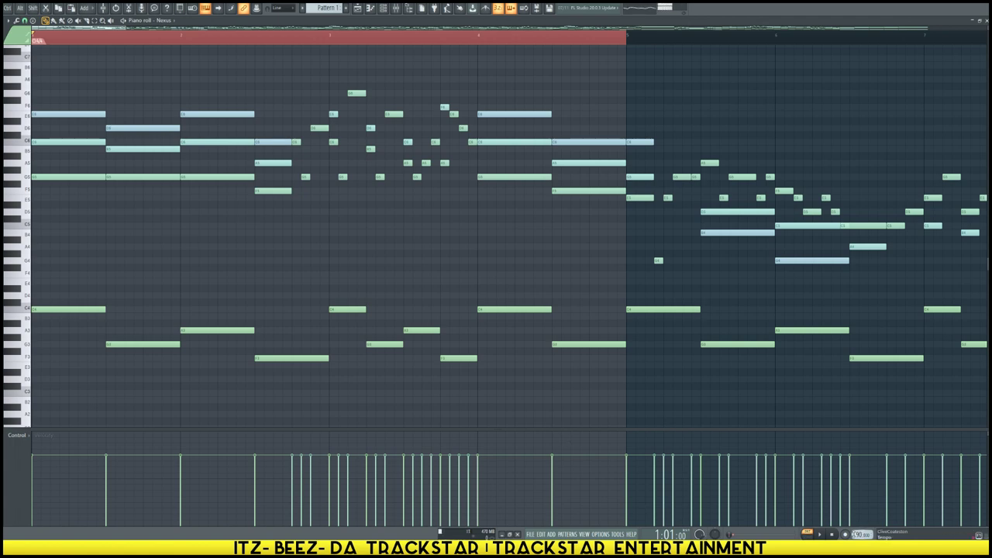
right_click(856, 534)
left_click(938, 455)
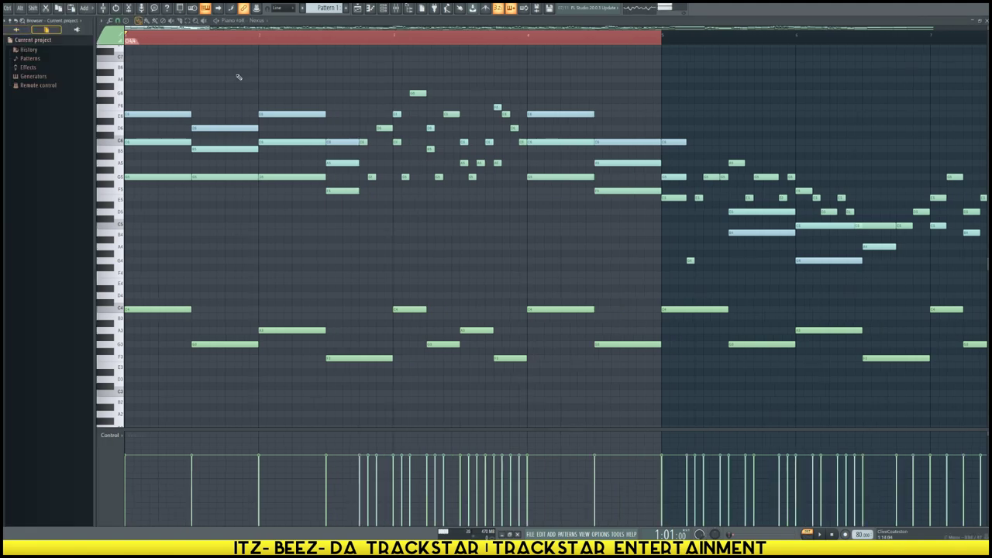
key("space")
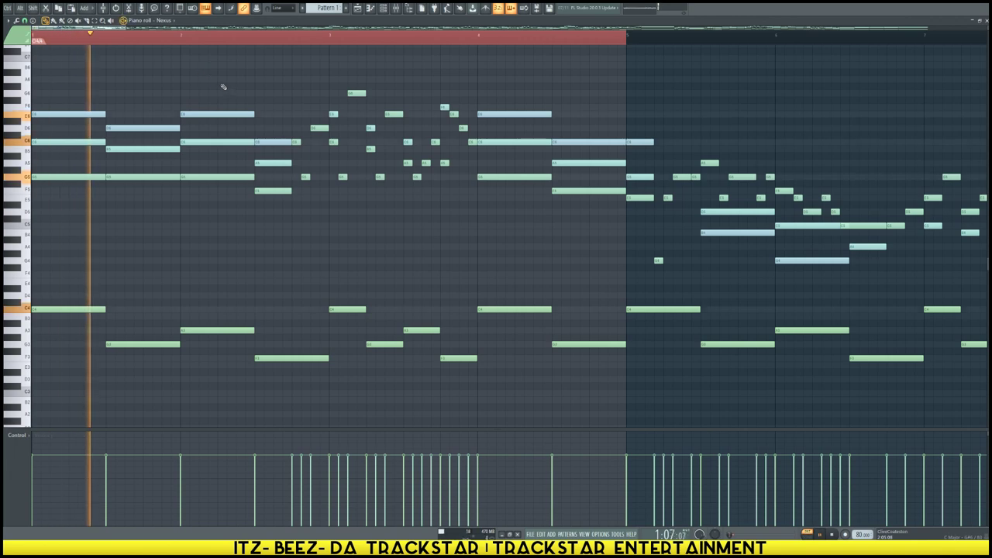
Set the project tempo to 84 BPM and listen to the four-bar loop at that speed
key("space")
left_click_drag(855, 536, 855, 532)
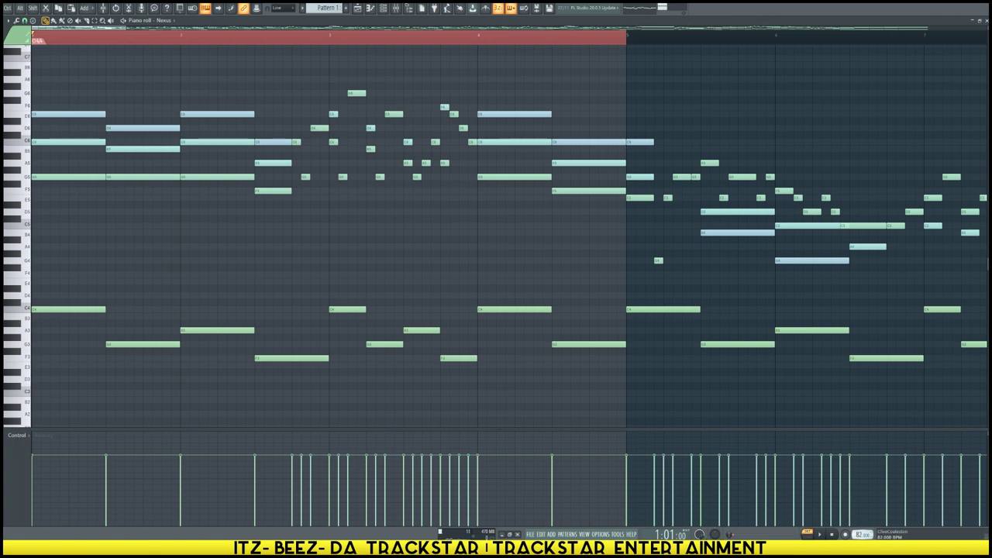
key("space")
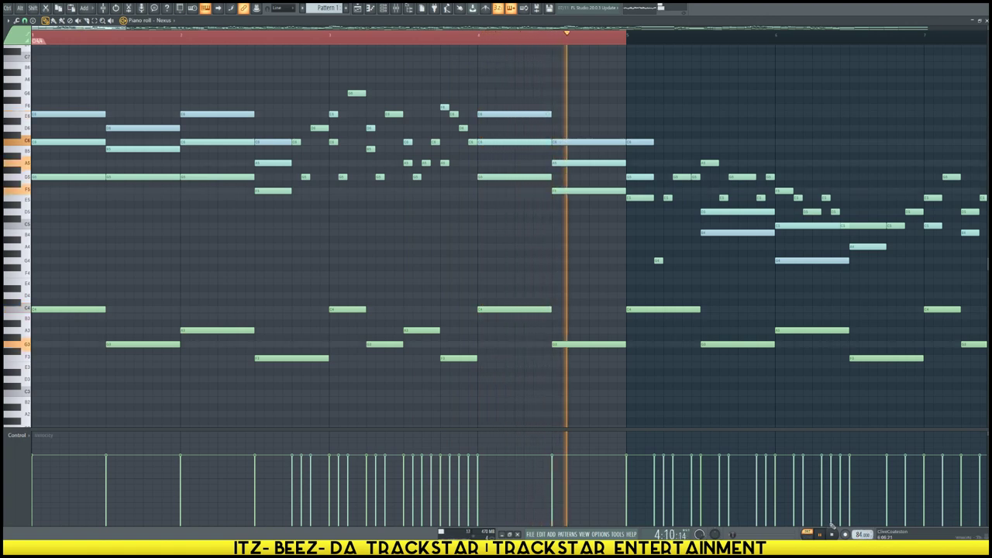
key("space")
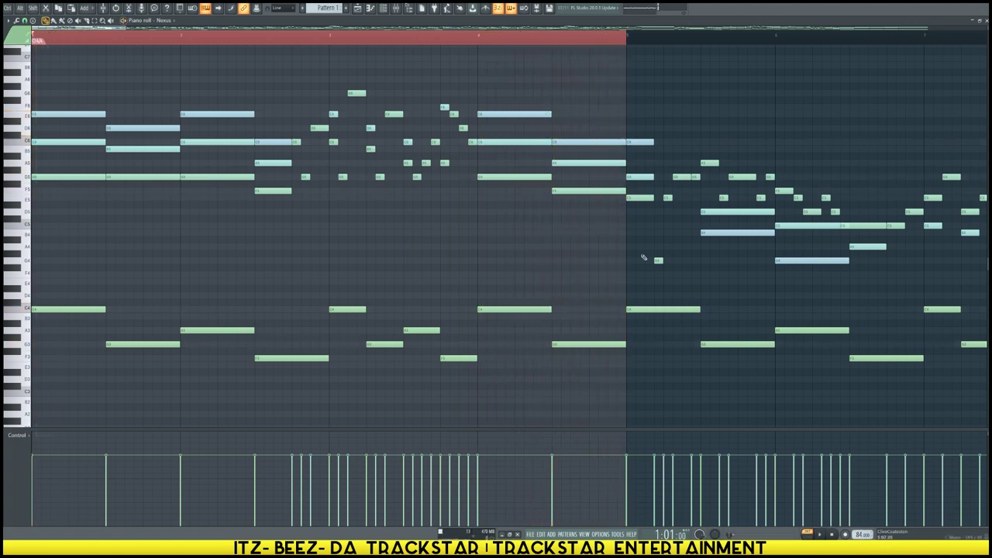
Try deleting the notes in bars 3 and 4, looping only the first two bars, and undo the deletion
left_click_drag(606, 383, 345, 89)
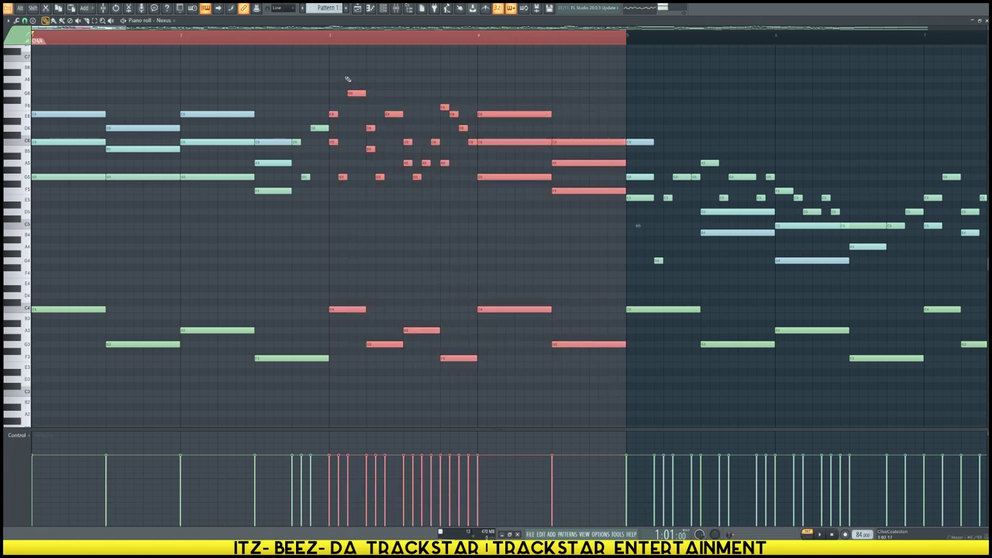
key("Delete")
left_click(332, 40)
key("ctrl+Left")
key("space")
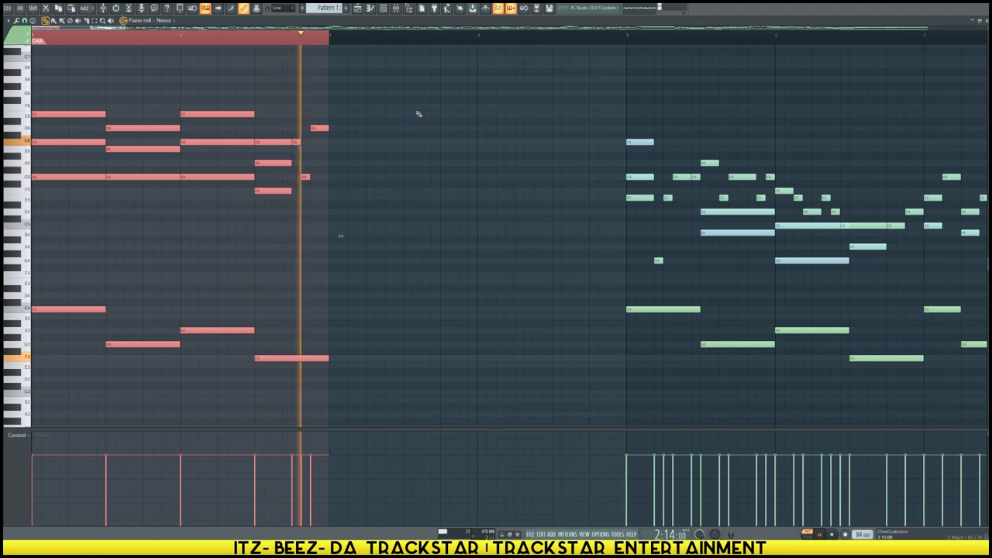
key("space")
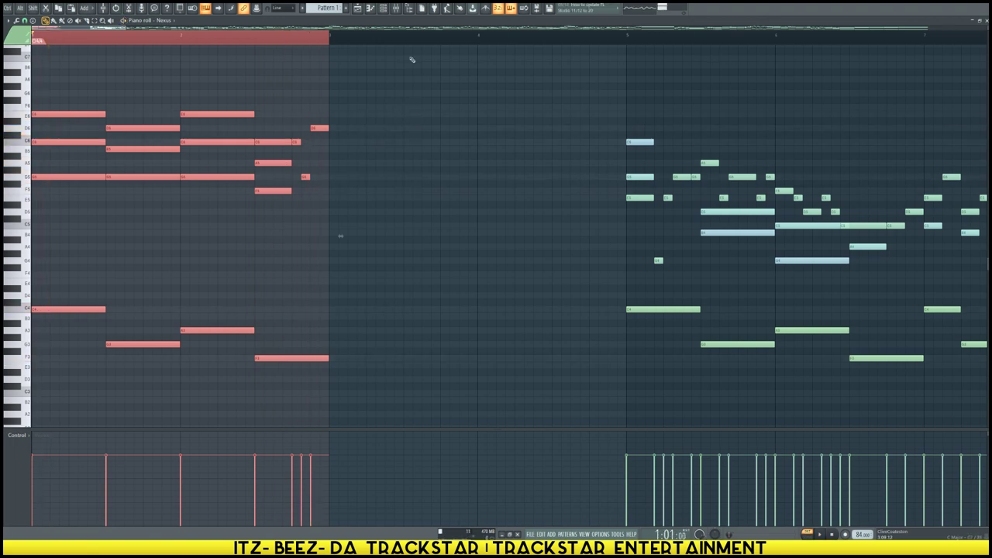
scroll(414, 42, "down", 1)
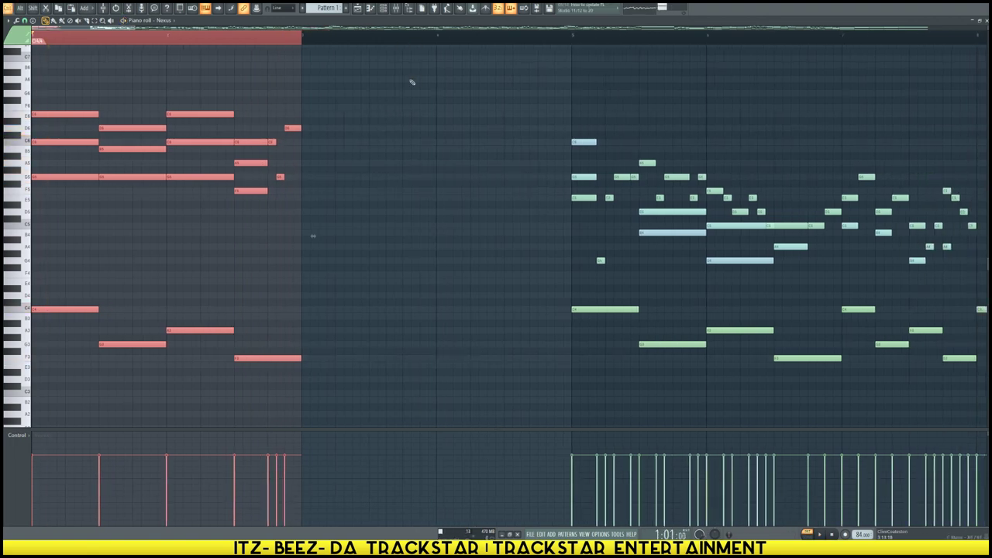
key("ctrl+z")
Select the notes in bars 1 and 2 of the Nexus pattern and cut them
key("ctrl+d")
left_click_drag(294, 382, 22, 45)
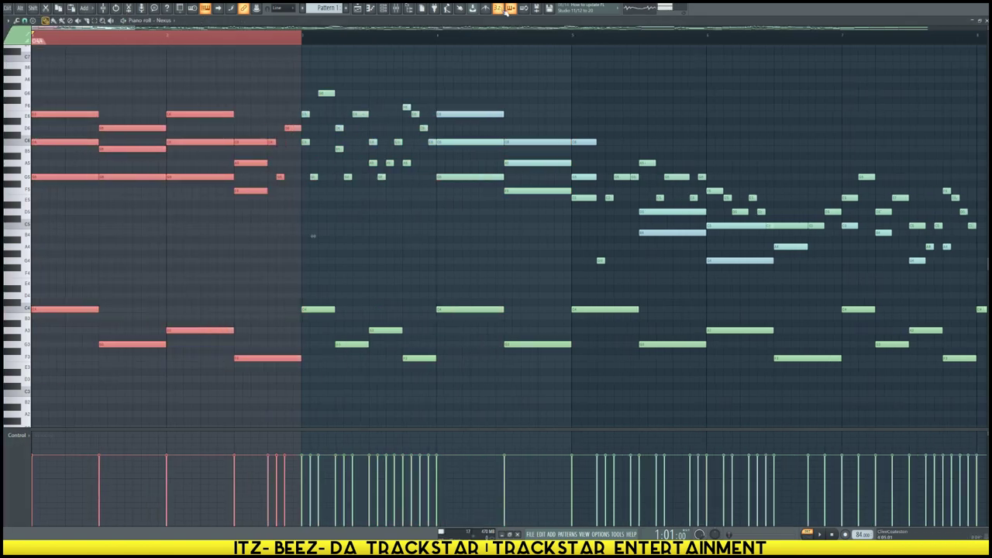
key("ctrl+x")
Clone the Sampler channel and place the cut two-bar notes in the clone's piano roll
left_click(387, 11)
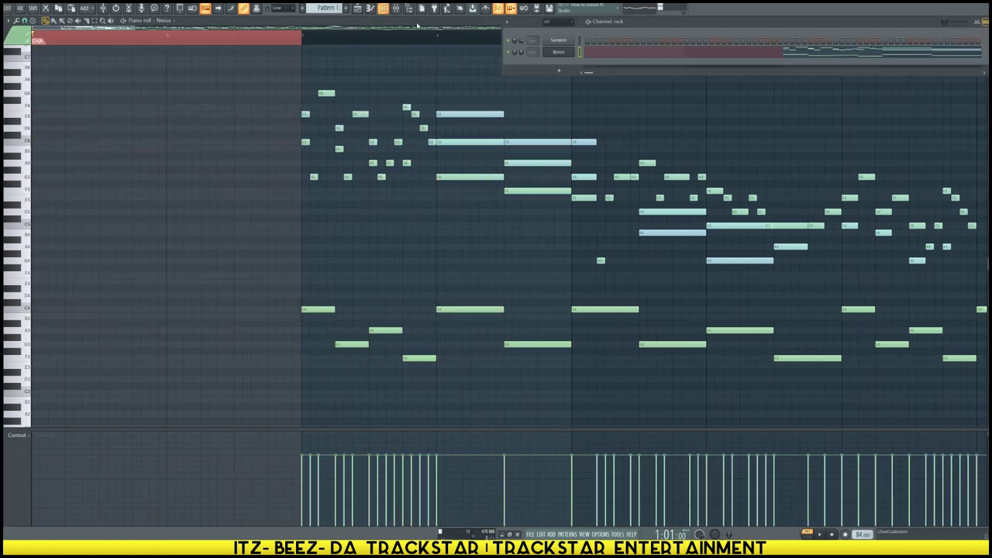
right_click(560, 43)
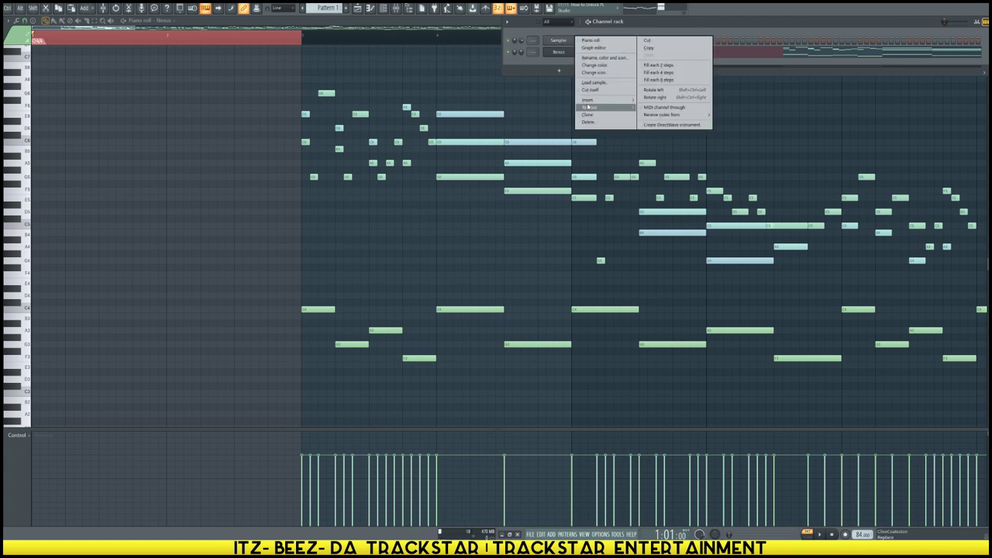
left_click(588, 114)
right_click(561, 54)
left_click(589, 55)
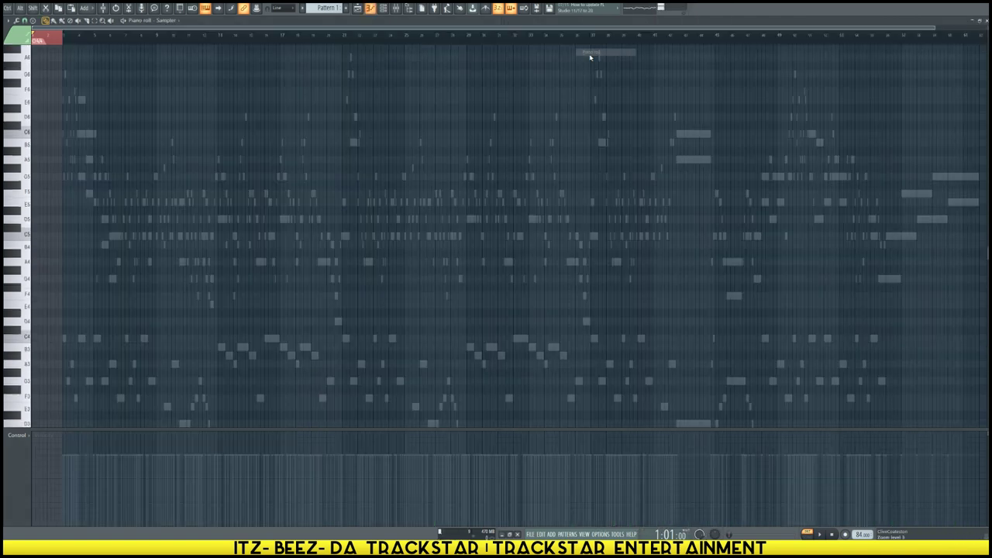
Return to the Nexus channel's piano roll and play its remaining notes from bar 3 onward
left_click(383, 8)
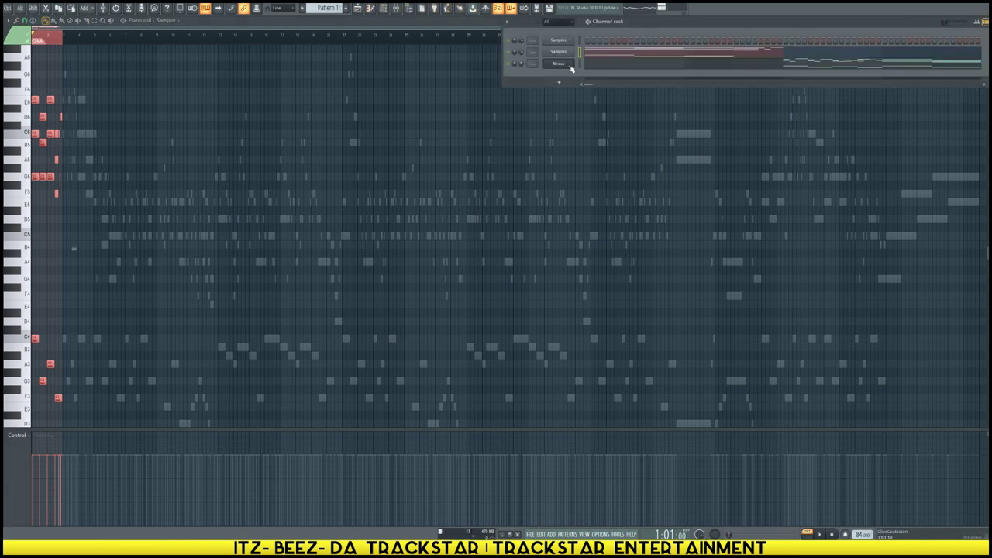
left_click(797, 66)
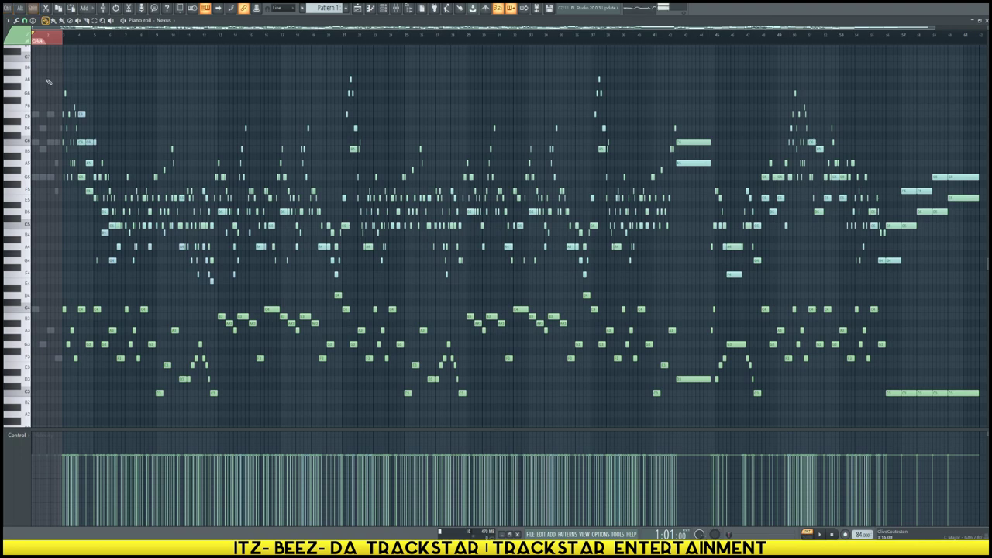
scroll(64, 41, "up", 5)
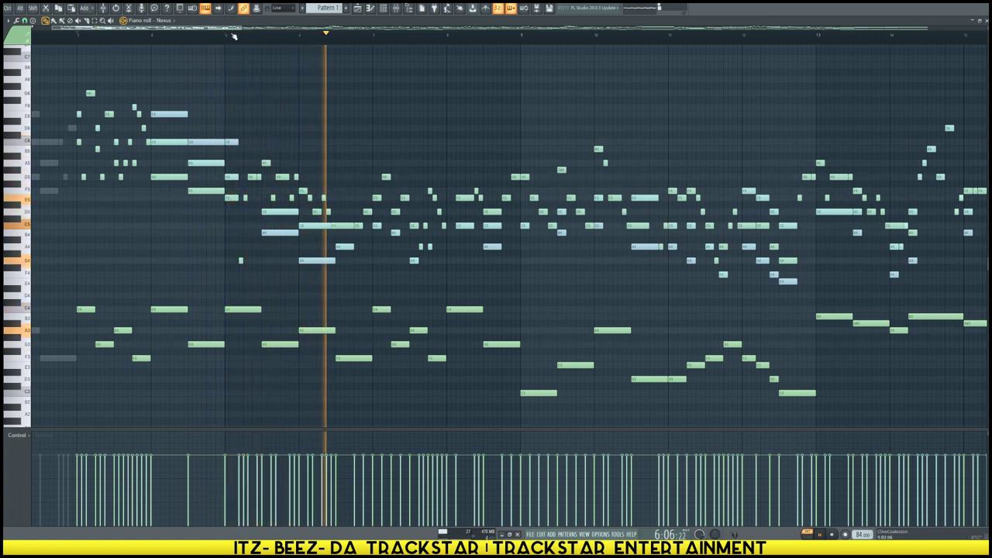
left_click_drag(228, 31, 286, 37)
scroll(290, 39, "down", 3)
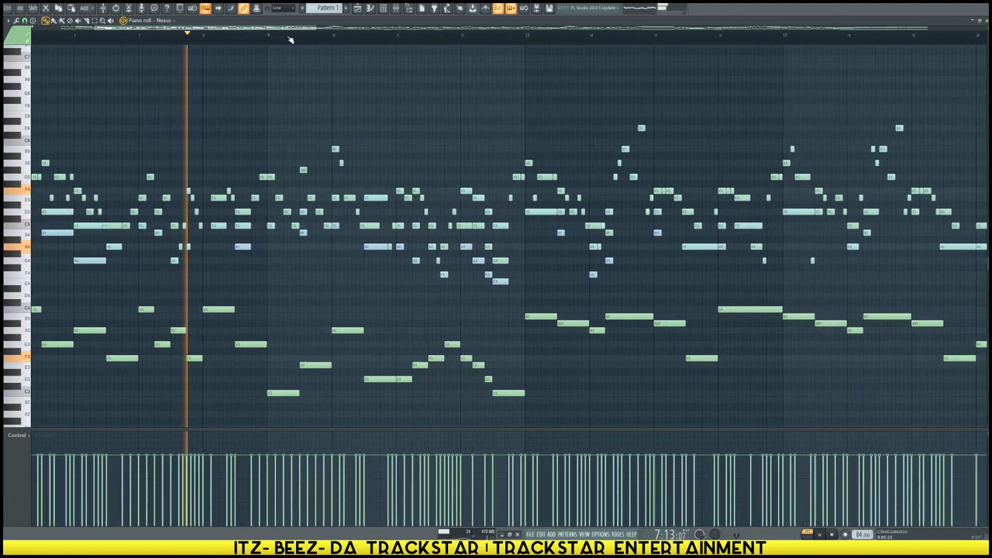
scroll(290, 39, "down", 1)
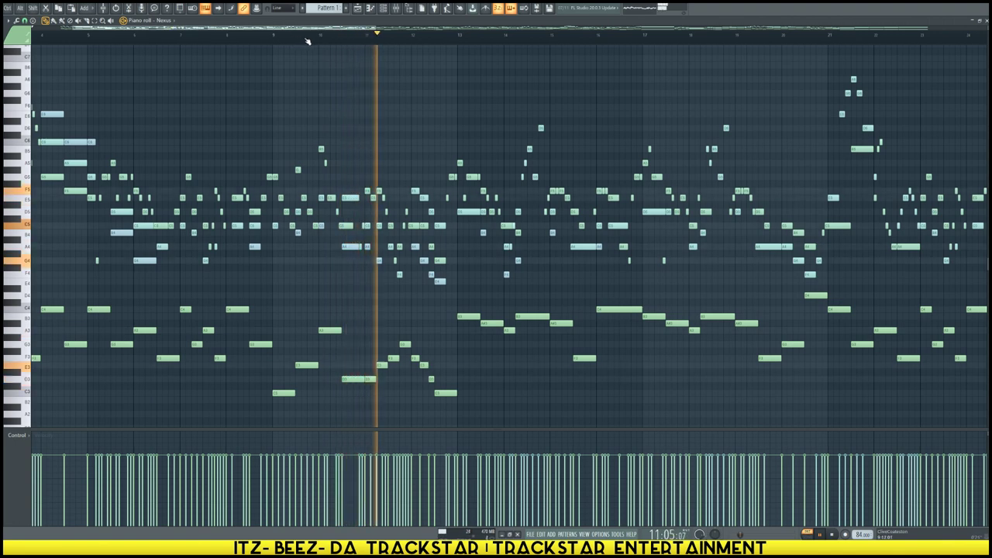
key("space")
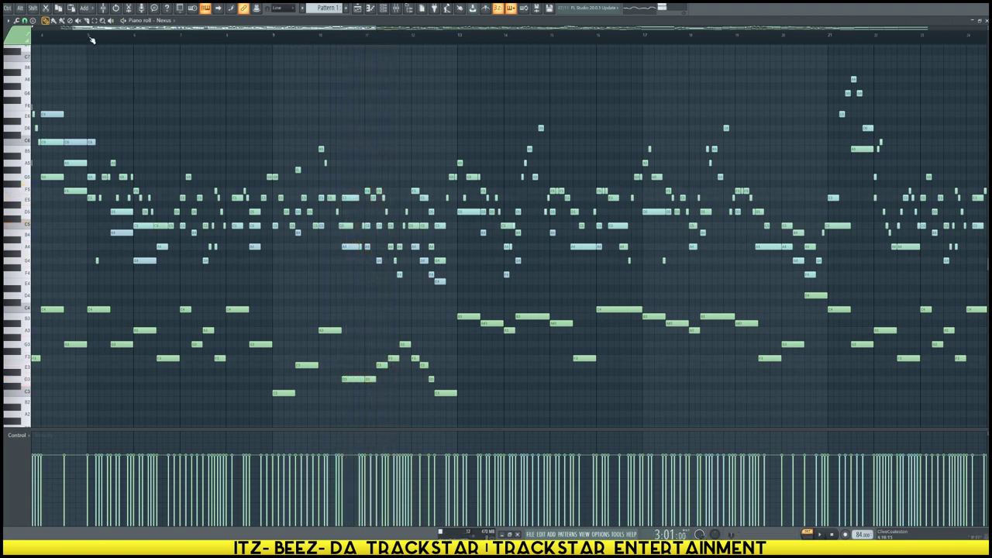
left_click_drag(95, 31, 38, 31)
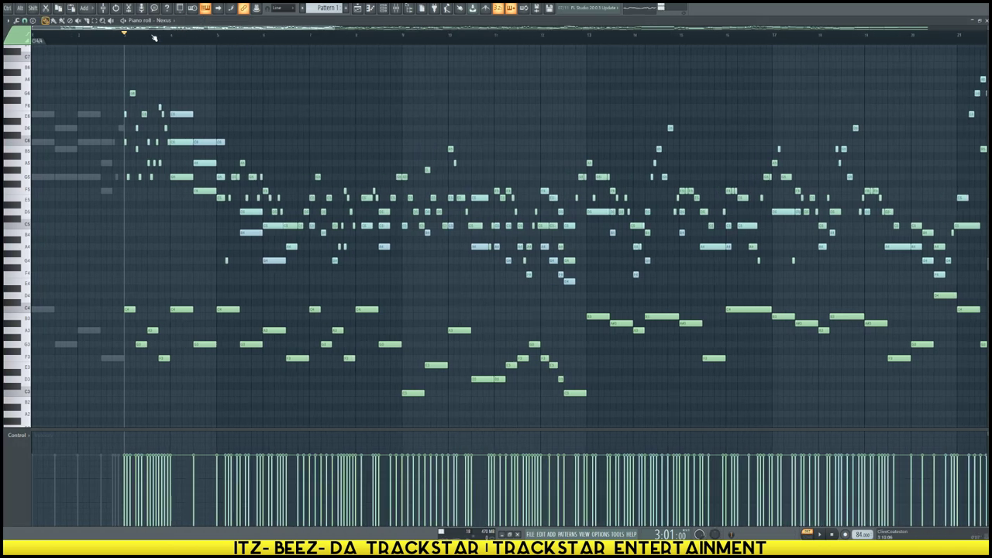
key("space")
key("space")
Copy the two-bar notes from the Sampler clone into bars 1 and 2 of the Nexus piano roll and play the pattern
right_click(92, 179)
left_click_drag(126, 394, 29, 62)
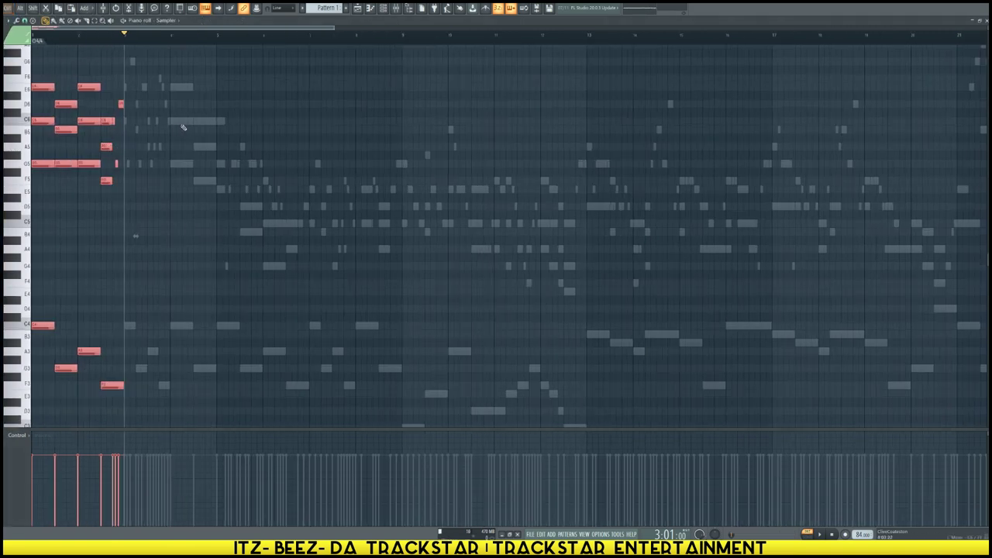
double_click(184, 122)
key("ctrl+v")
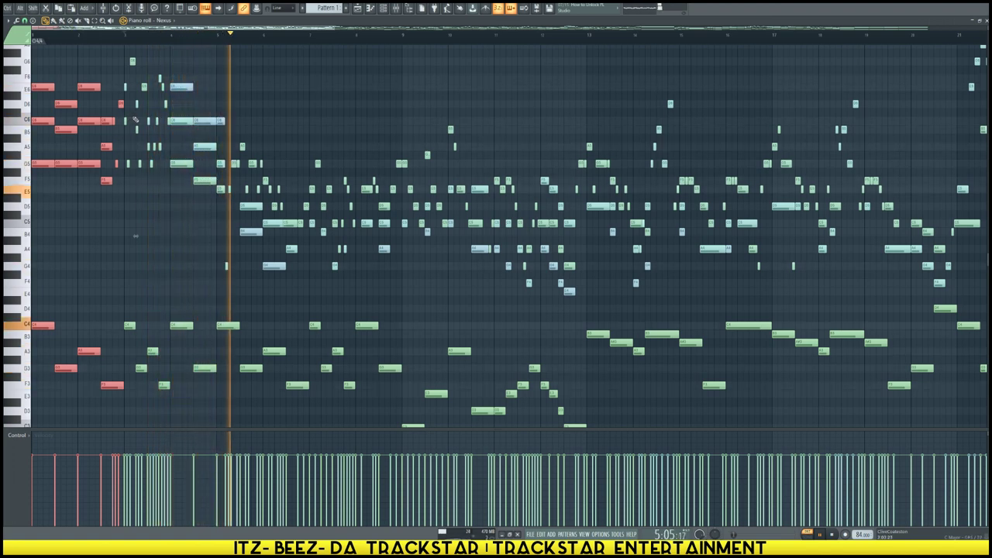
key("space")
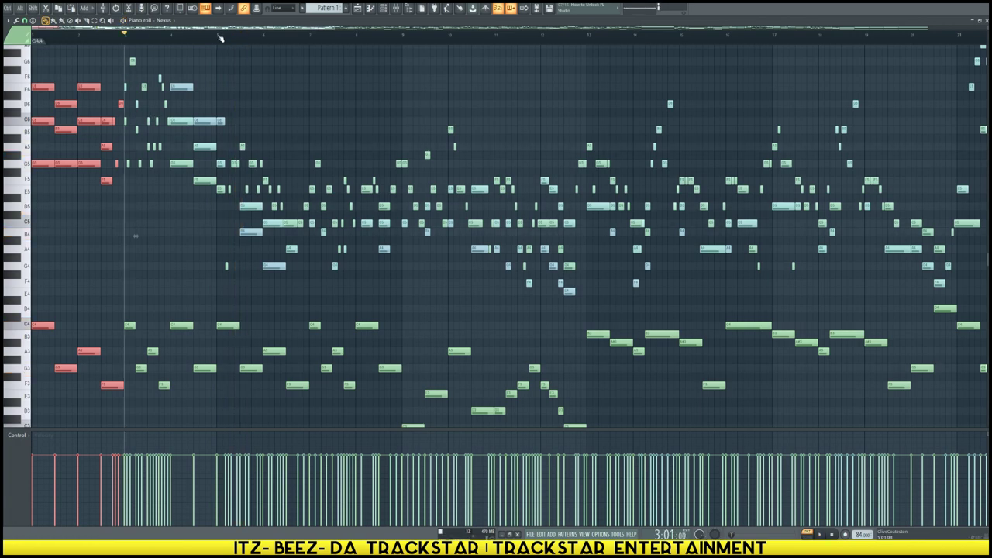
Select the first four bars as the time range, play the loop and hide the browser
left_click_drag(220, 37, 32, 38)
scroll(168, 38, "down", 2)
scroll(126, 37, "up", 3)
left_click_drag(107, 32, 67, 57)
key("space")
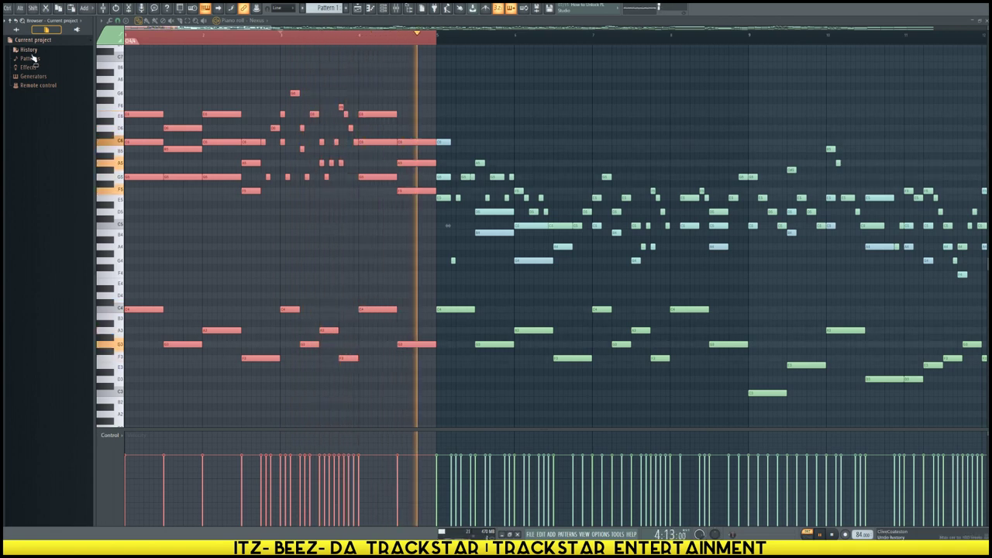
key("alt+F8")
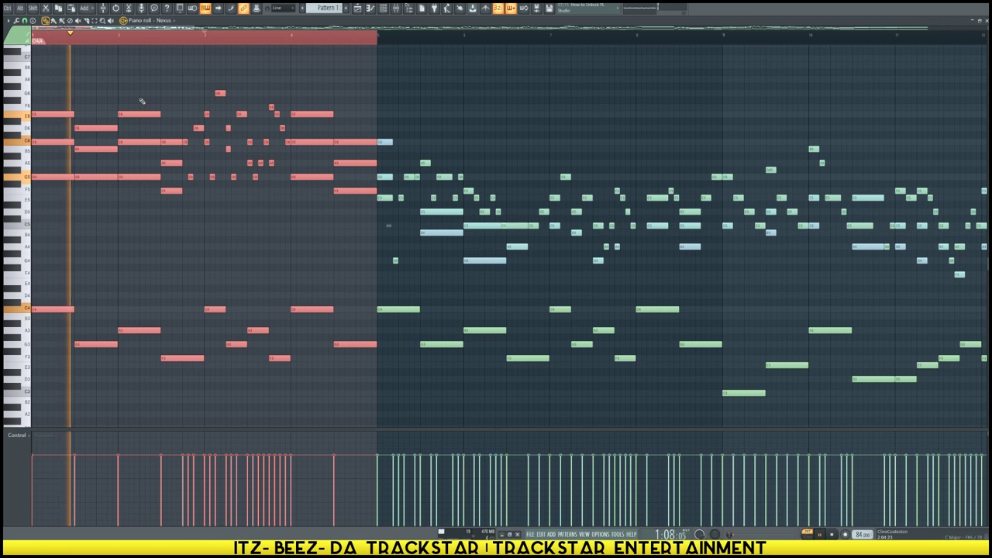
Paste the song's notes into the Nexus channel of Pattern 1
left_click(383, 9)
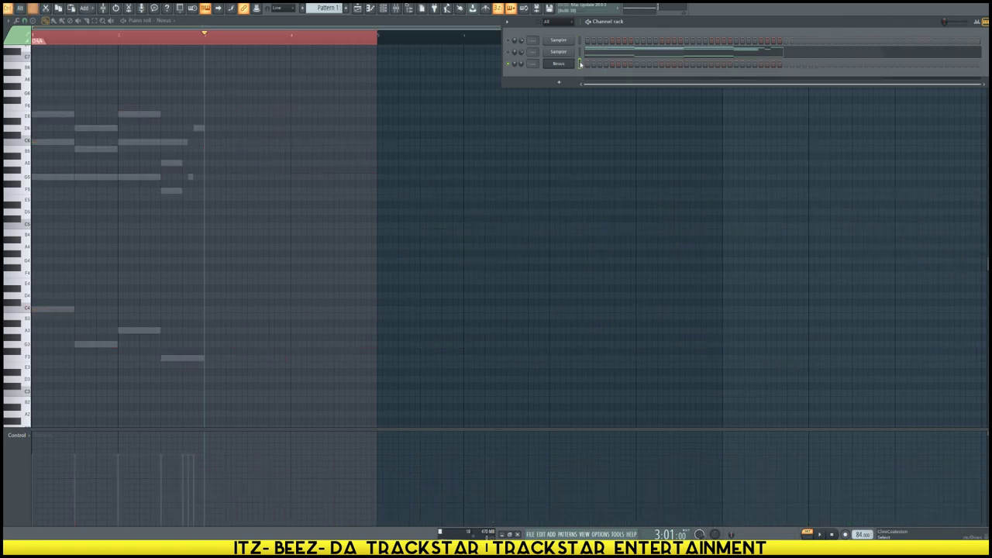
left_click(581, 65)
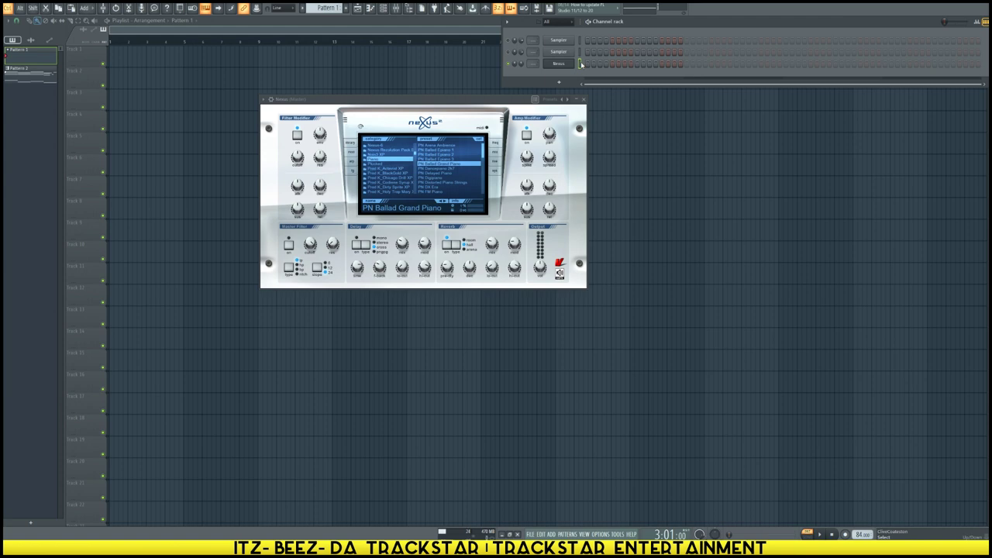
key("ctrl+v")
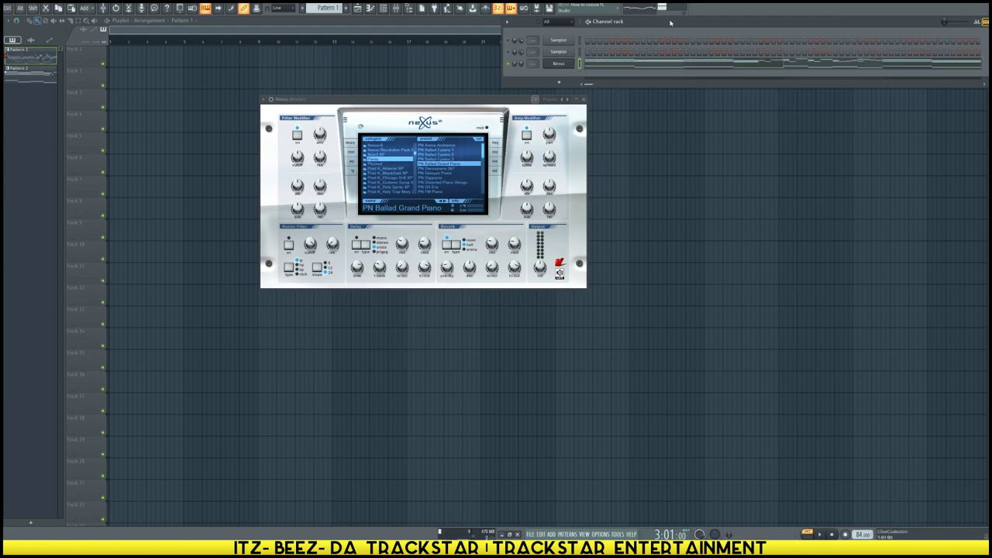
Switch to Pattern 2, open the Sampler clone's notes and duplicate the two-bar phrase into bars 3 and 4
key("KP_Add")
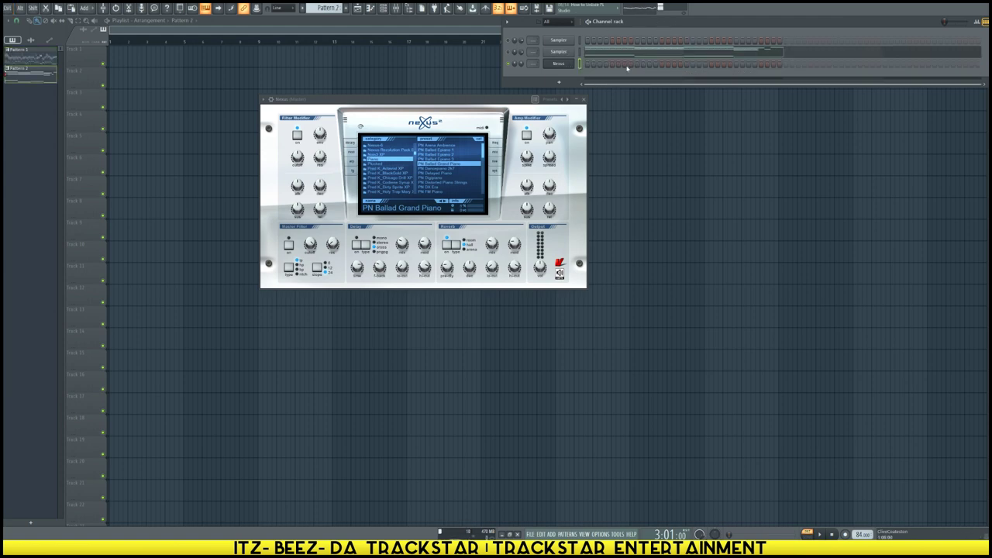
left_click(659, 54)
scroll(580, 87, "up", 3)
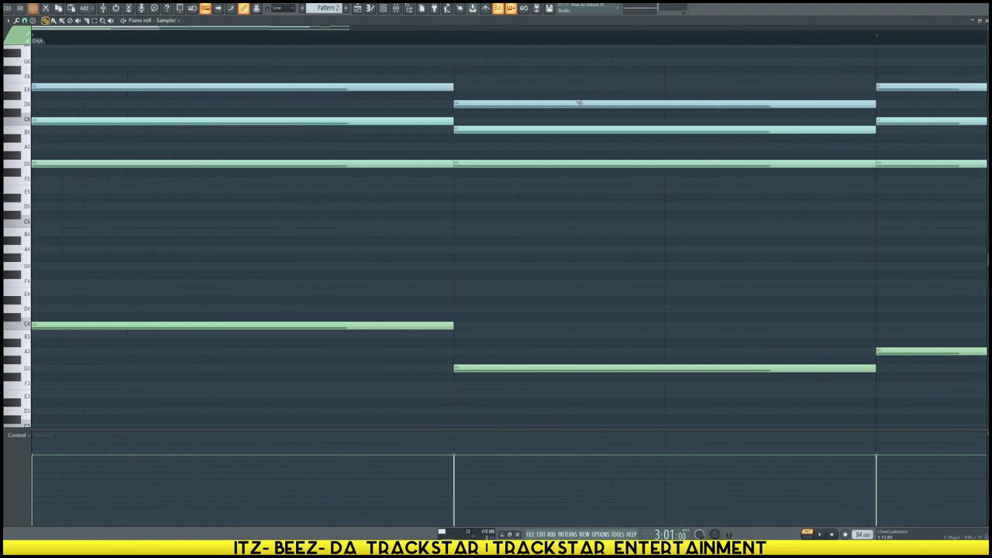
key("ctrl+a")
scroll(388, 42, "down", 5)
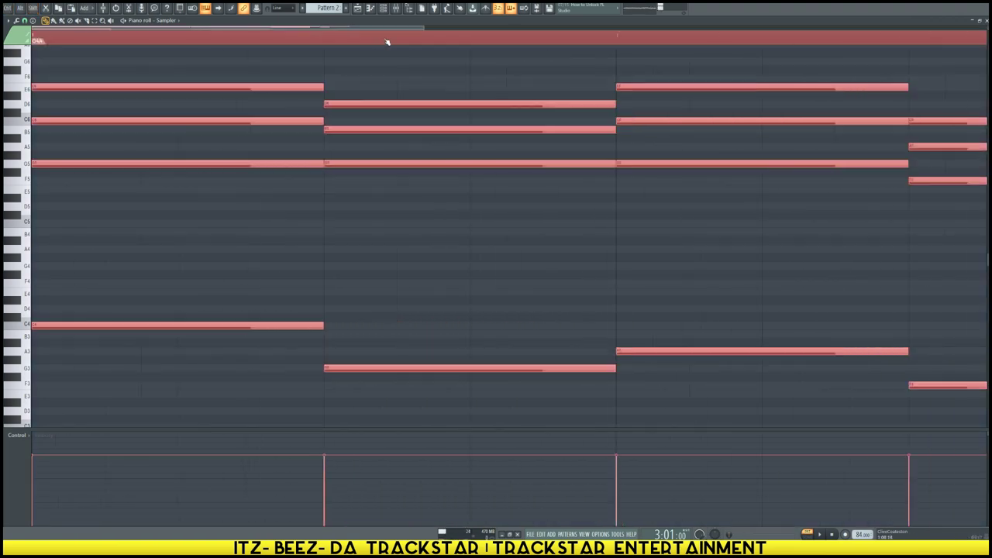
left_click_drag(79, 162, 513, 160)
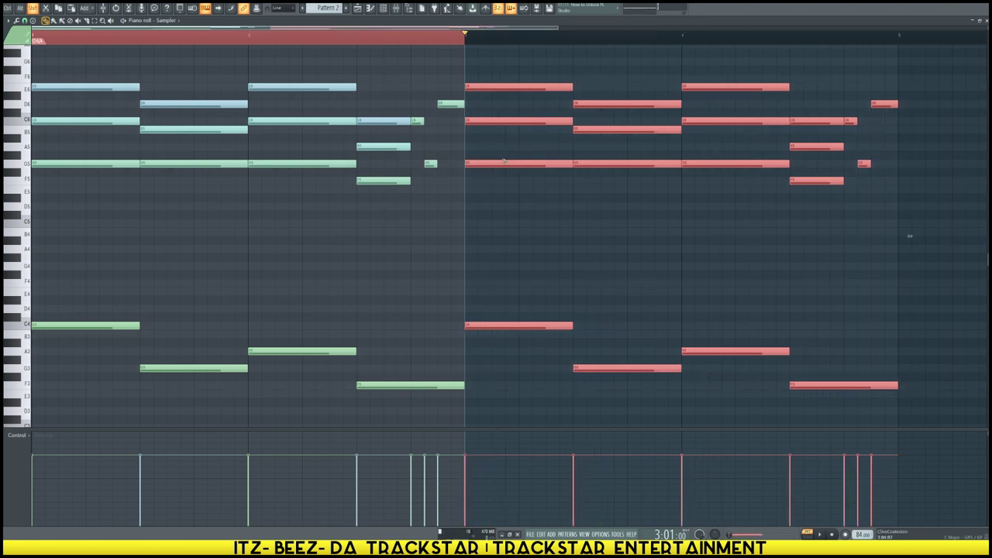
Delete the three short notes ending bar 2 and lengthen that bar's last upper chord to the end of the bar
left_click_drag(462, 179, 415, 76)
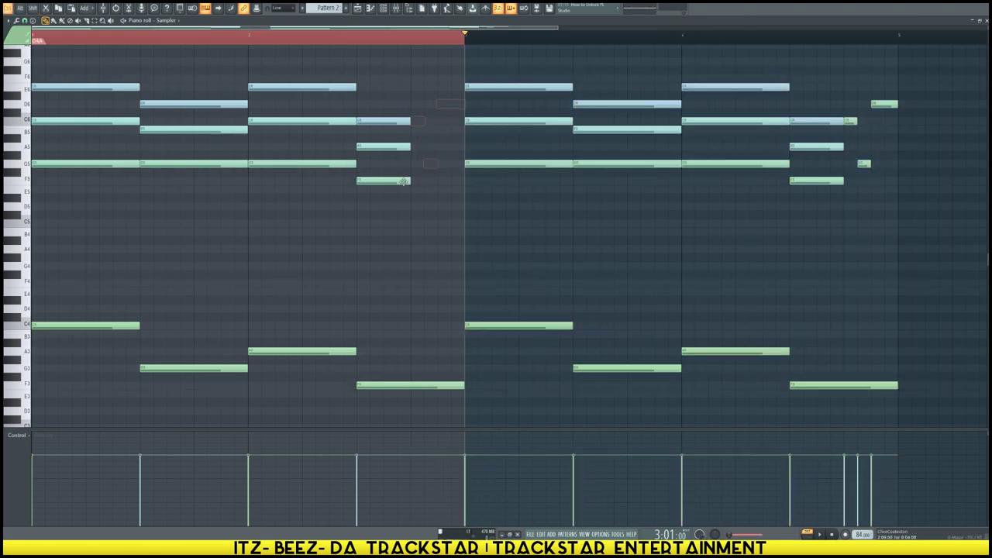
left_click_drag(418, 209, 404, 123)
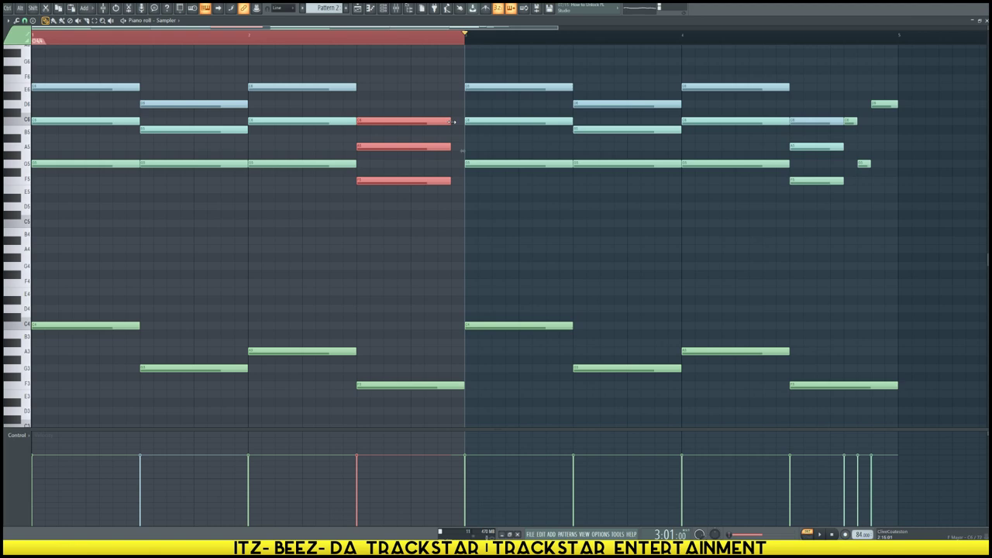
left_click(438, 101, "ctrl")
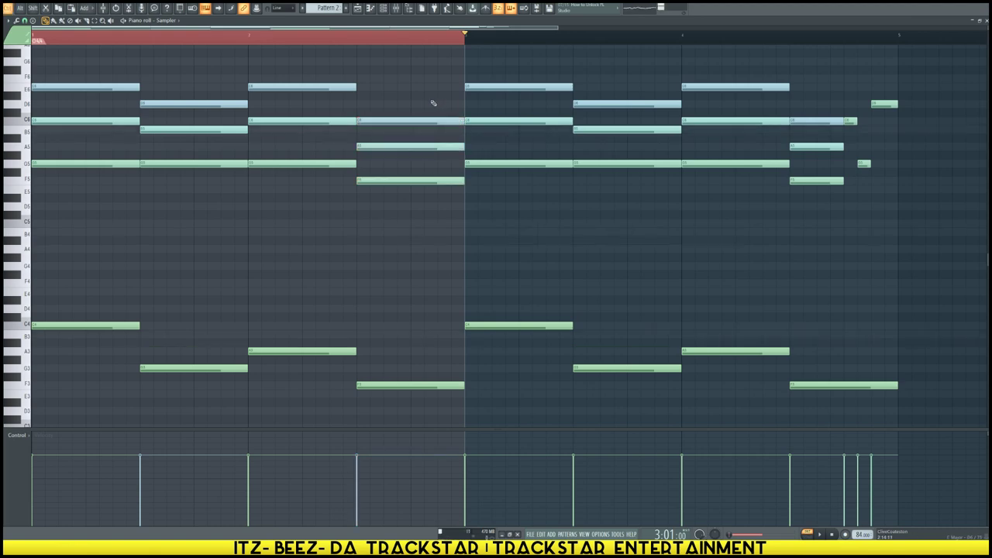
key("ctrl+d")
scroll(435, 101, "down", 3)
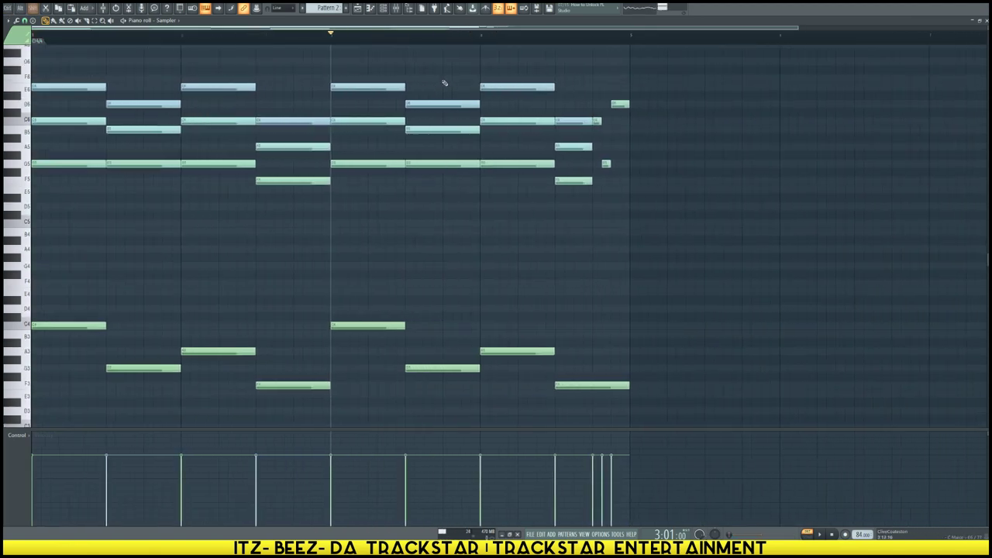
Show the Channel rack and look through the drum kit folders in the browser
left_click(383, 8)
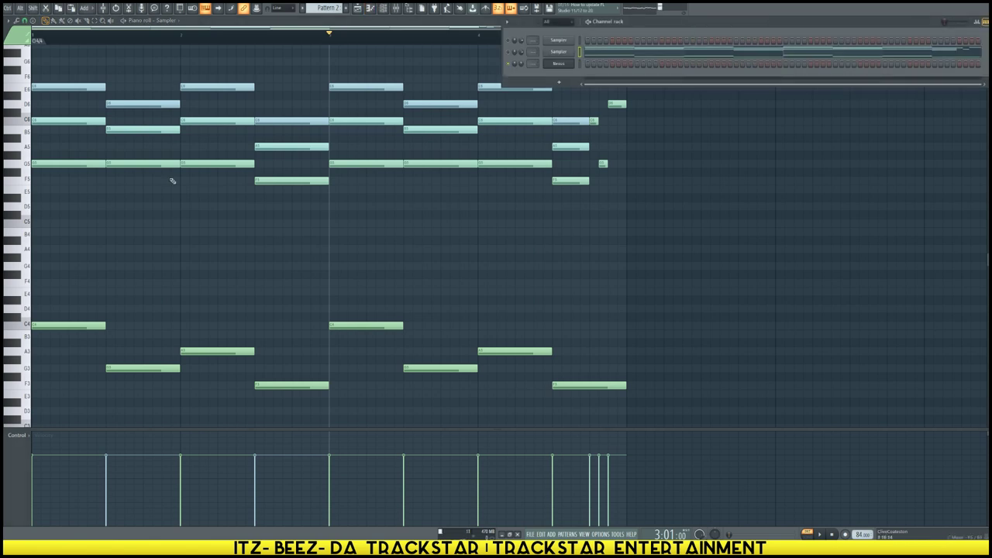
mouse_move(3, 116)
left_click(17, 30)
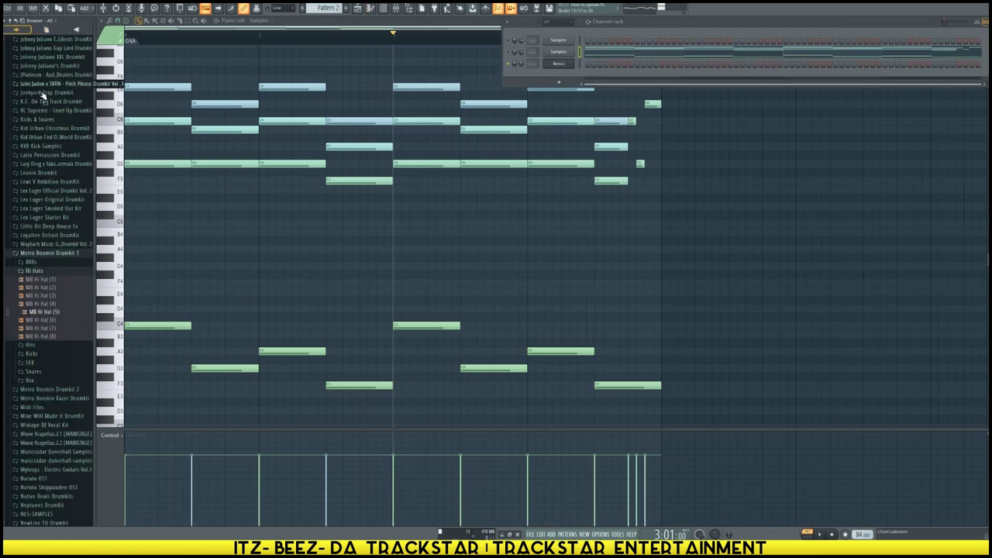
scroll(42, 131, "down", 7)
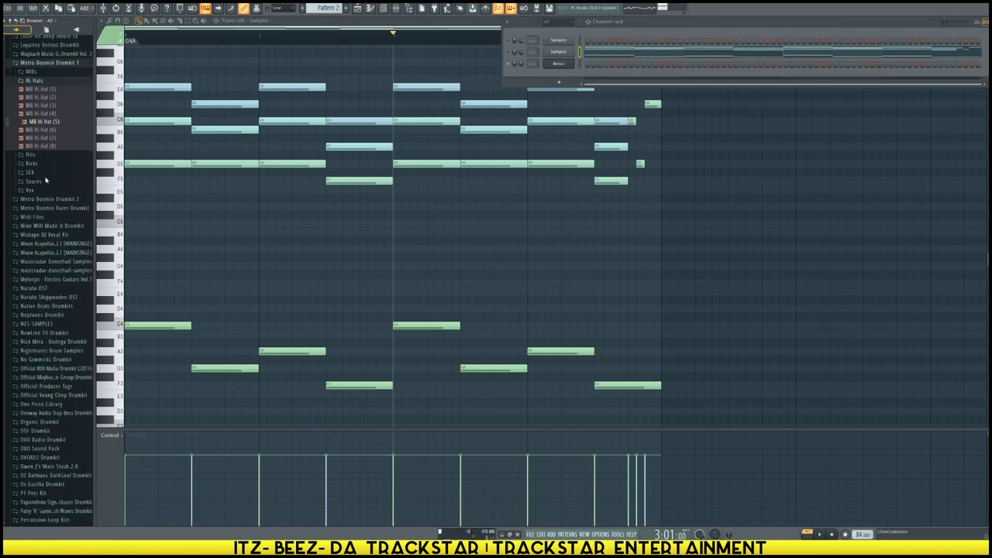
scroll(65, 217, "down", 12)
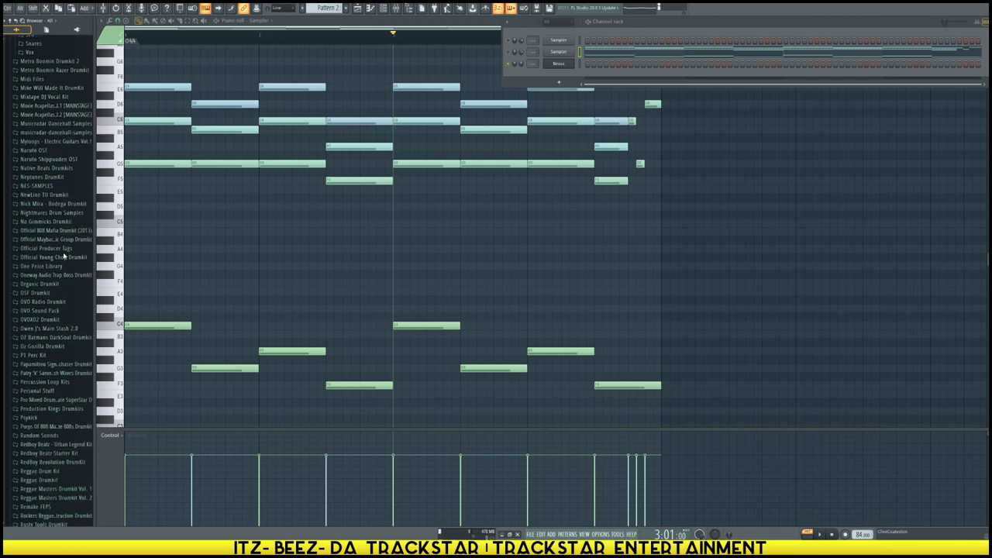
scroll(56, 380, "down", 4)
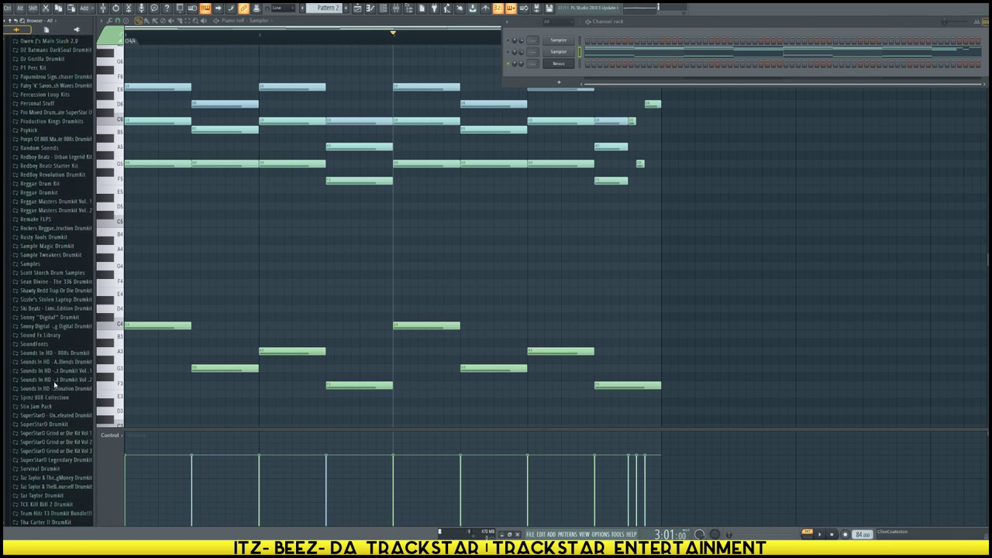
key("alt+F8")
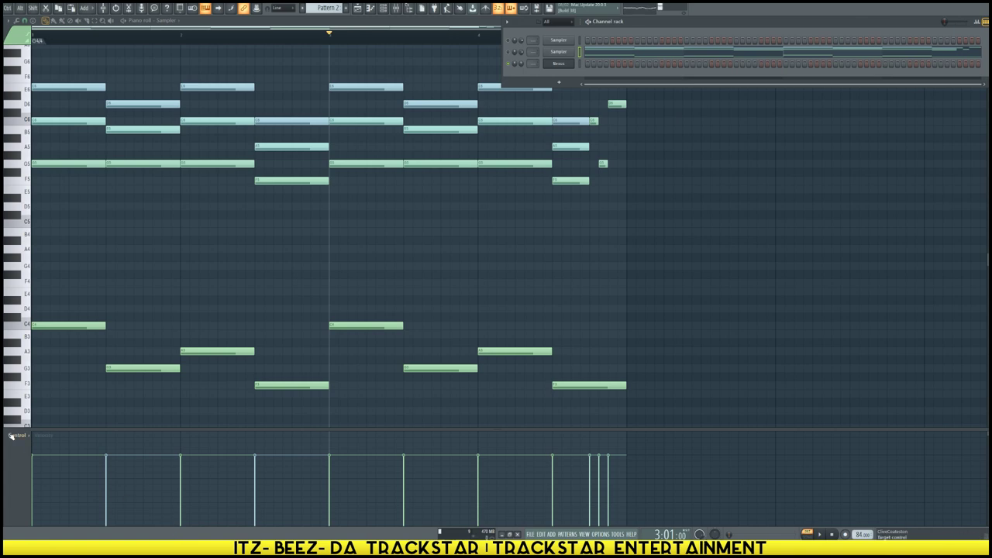
key("alt+F8")
Open the Producer Drumkits folder in File Explorer, sort it by date modified and select IndustryKits Producer GoTo DrumKit
right_click(44, 371)
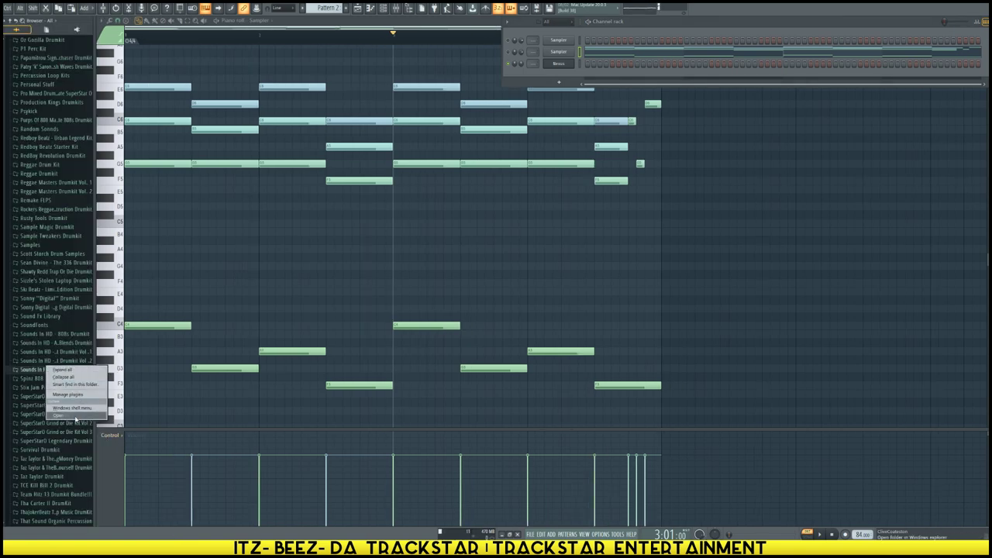
left_click(71, 418)
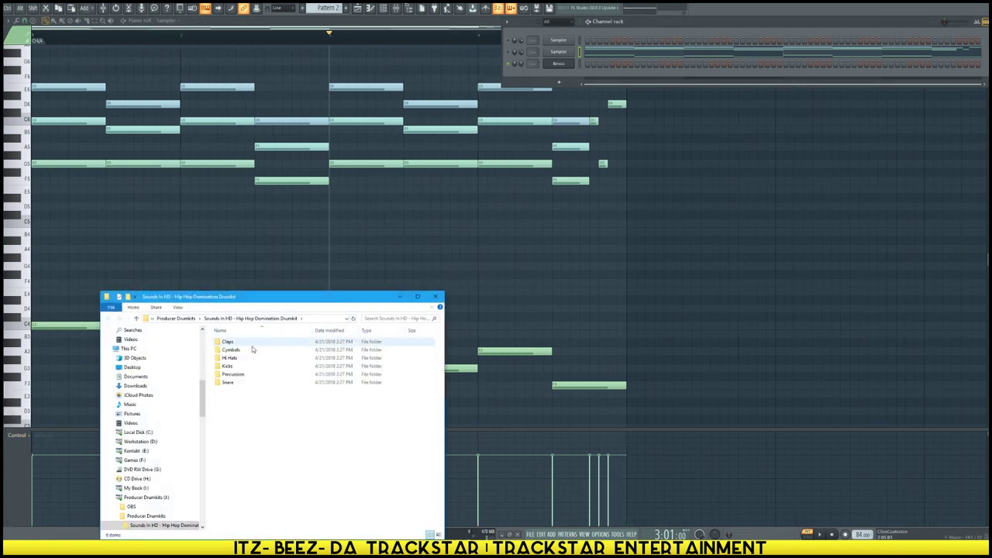
left_click(178, 318)
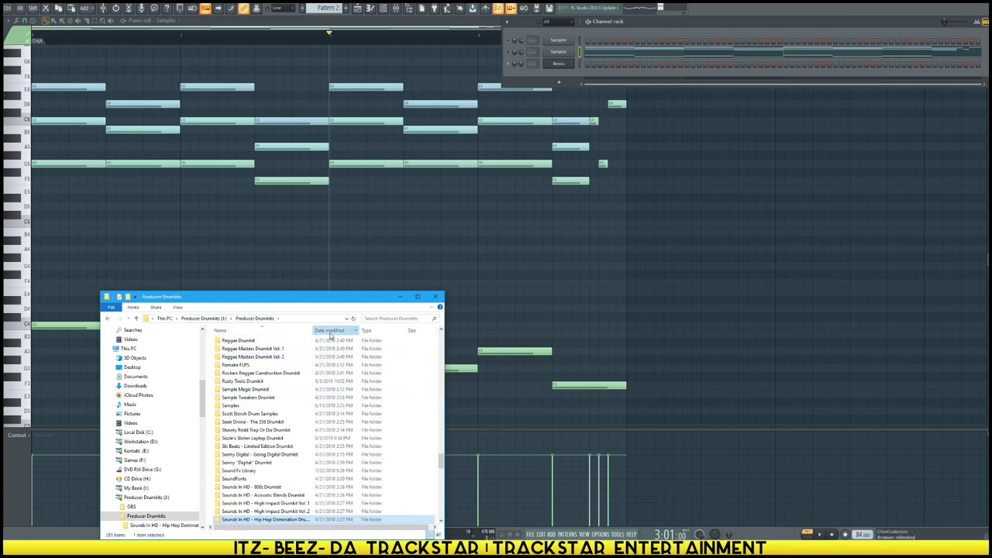
left_click(331, 330)
left_click_drag(441, 358, 444, 331)
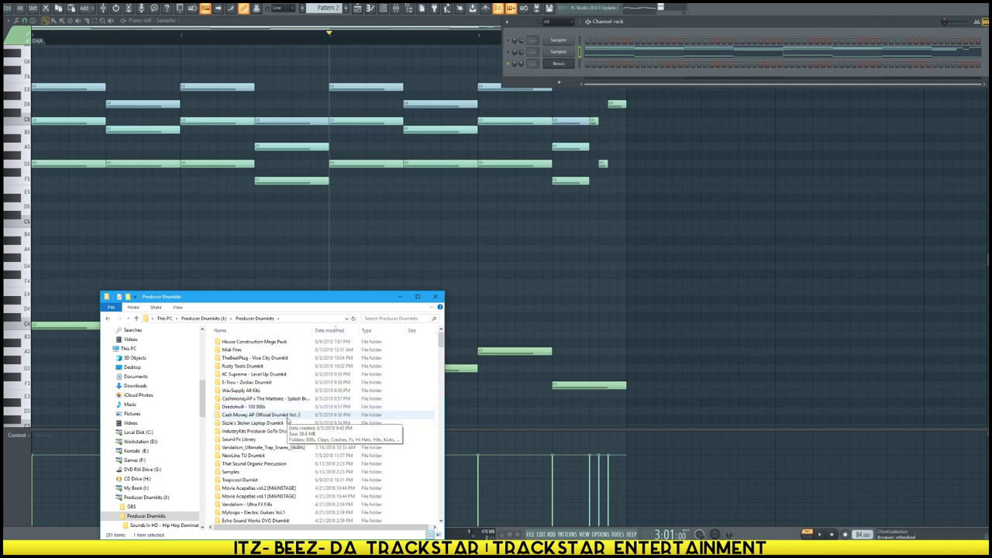
left_click(271, 431)
Find IndustryKits Producer GoTo DrumKit in the FL Studio browser and expand its Claps & Snares folder
mouse_move(4, 249)
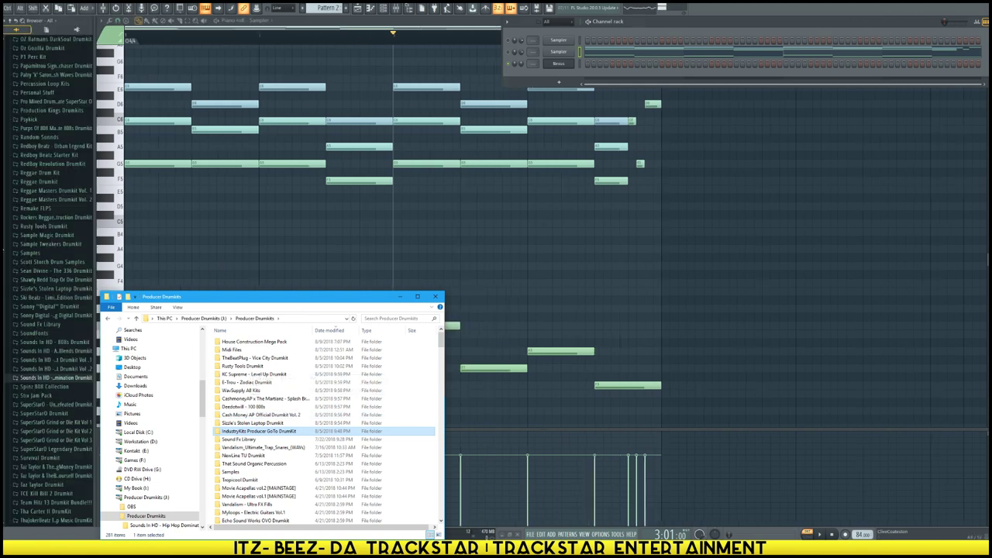
scroll(50, 248, "down", 2)
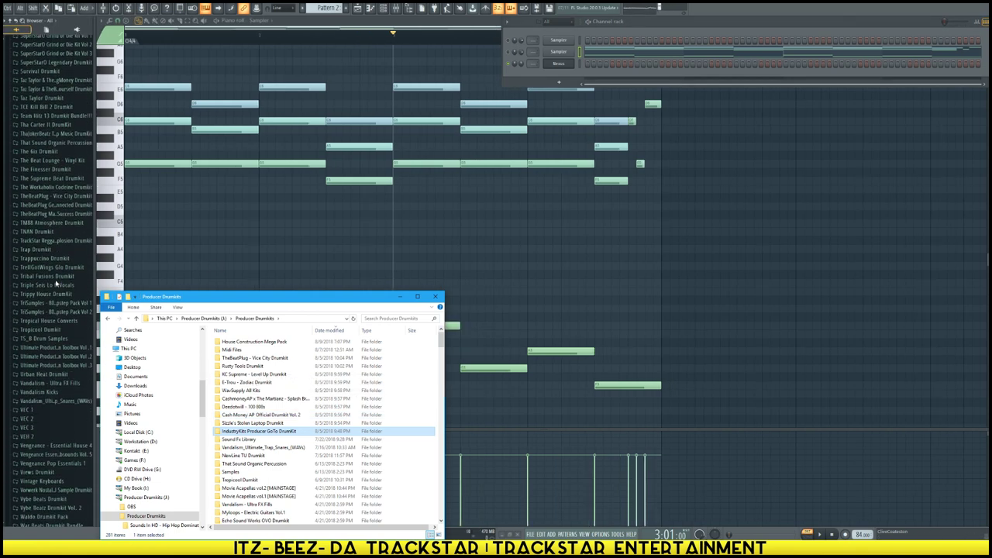
scroll(55, 256, "up", 15)
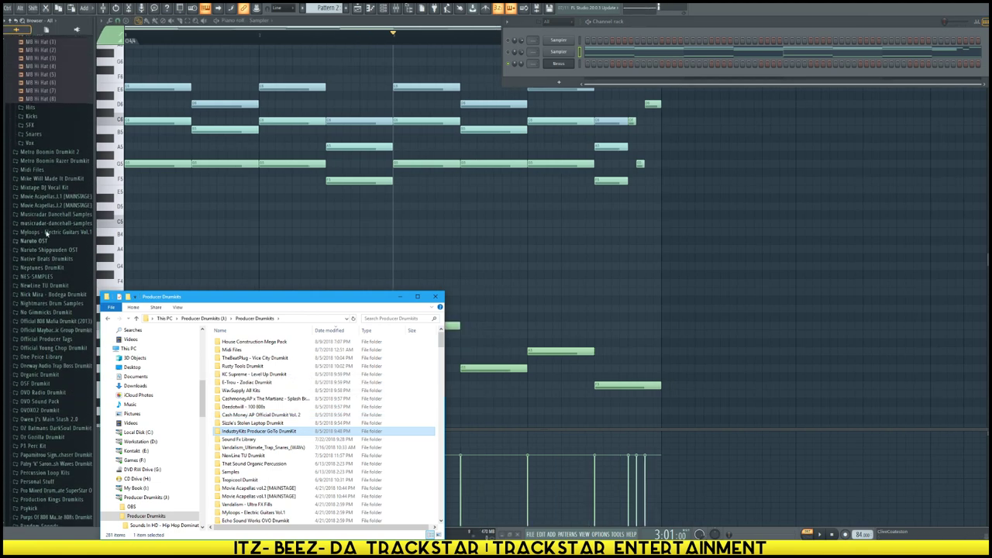
scroll(47, 287, "up", 7)
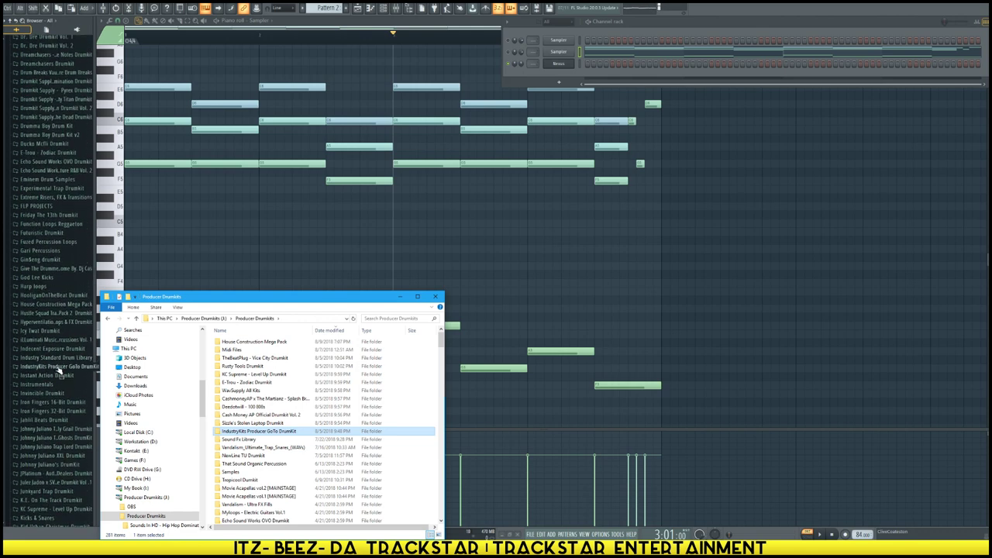
left_click(58, 368)
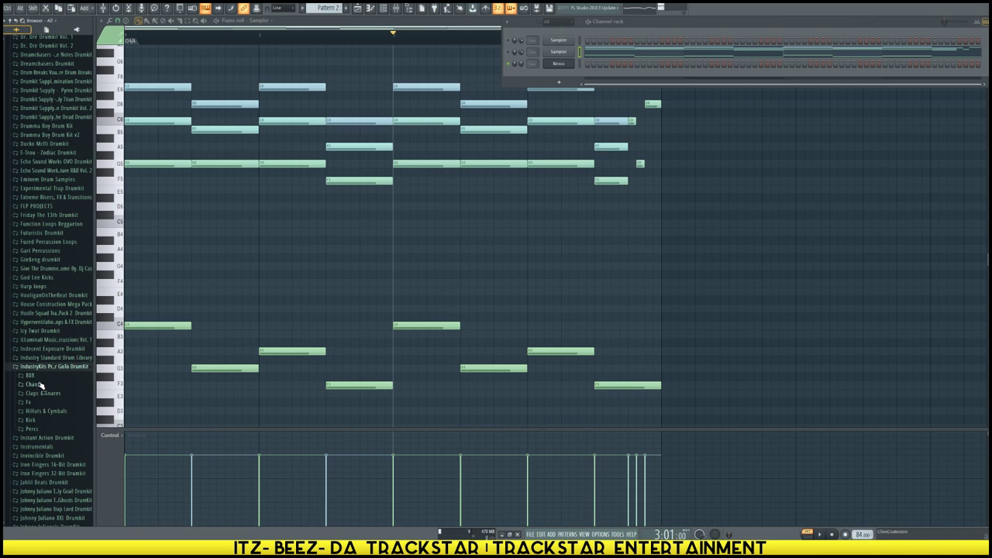
left_click(45, 395)
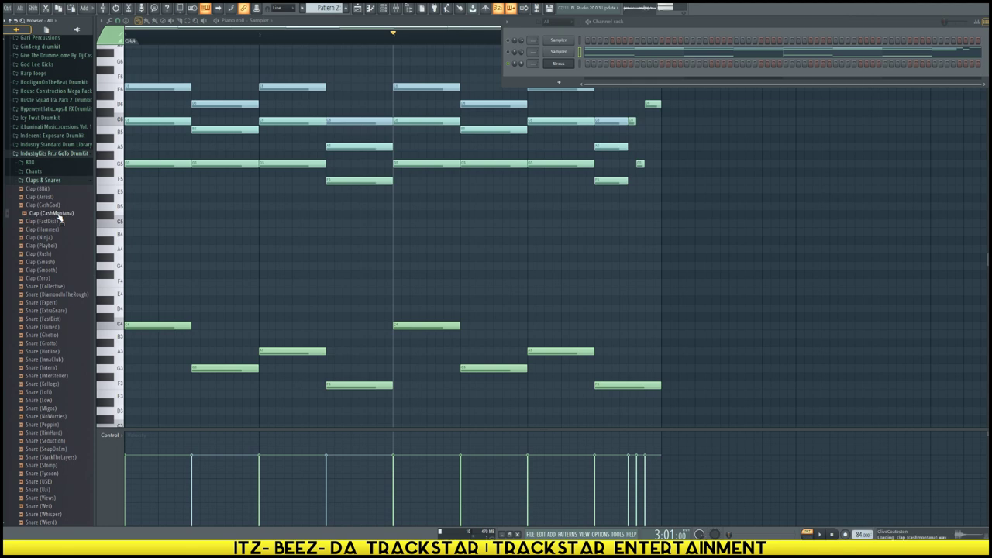
Audition the kit's claps and load Clap (CashMontana) into a new channel
key("alt+F8")
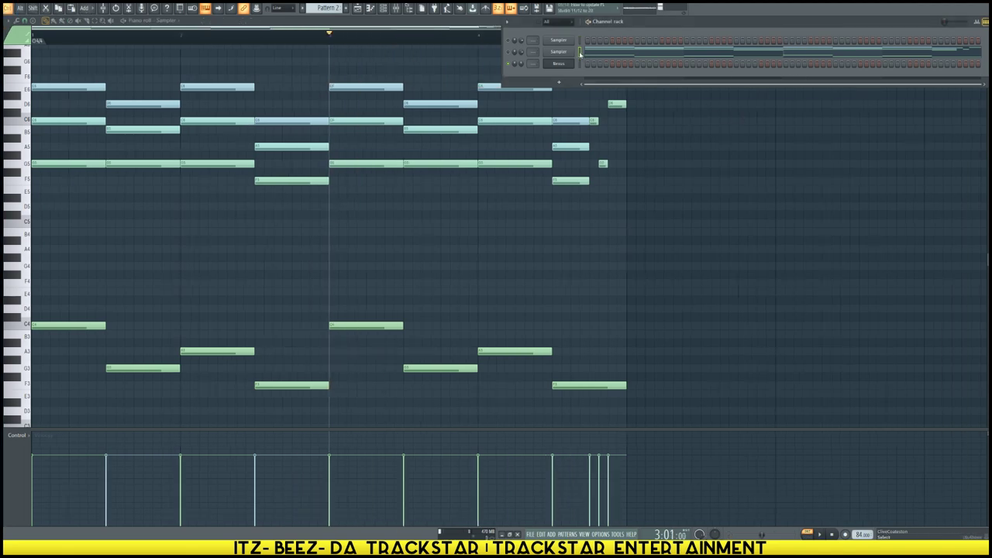
left_click(580, 64)
key("space")
key("alt+F8")
left_click(41, 254)
key("space")
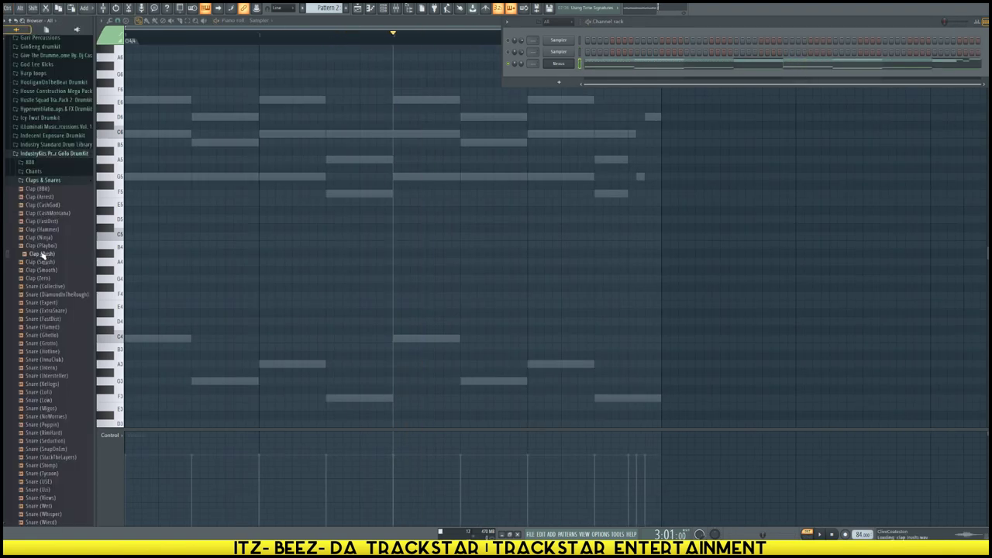
right_click(52, 214)
key("alt+F8")
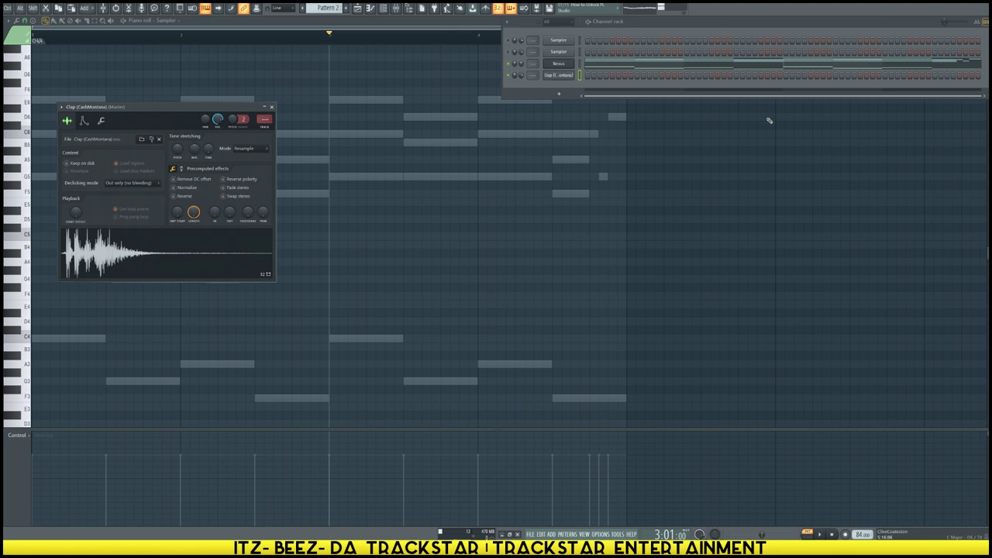
Program the clap on beats 2 and 4 of all four bars while playing the pattern
key("space")
left_click(613, 76)
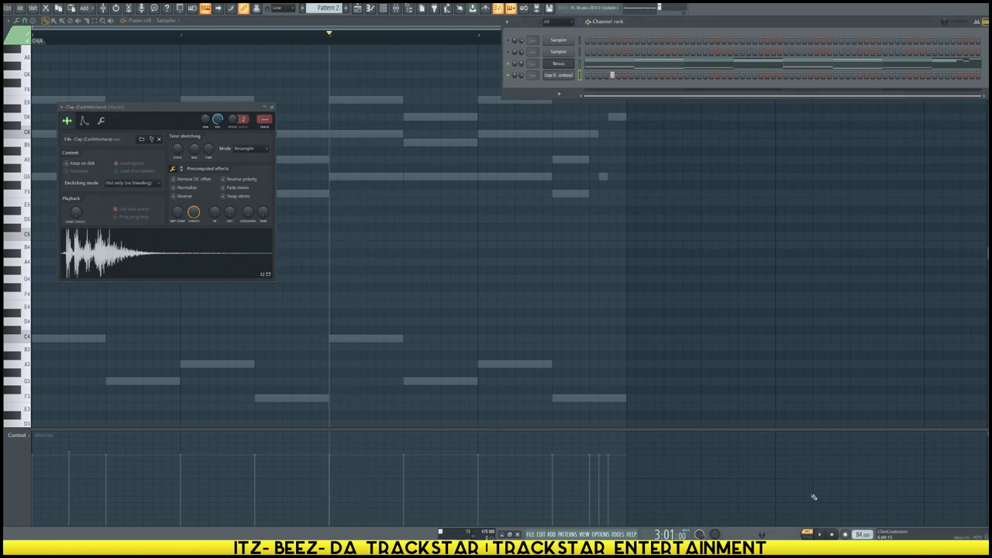
key("space")
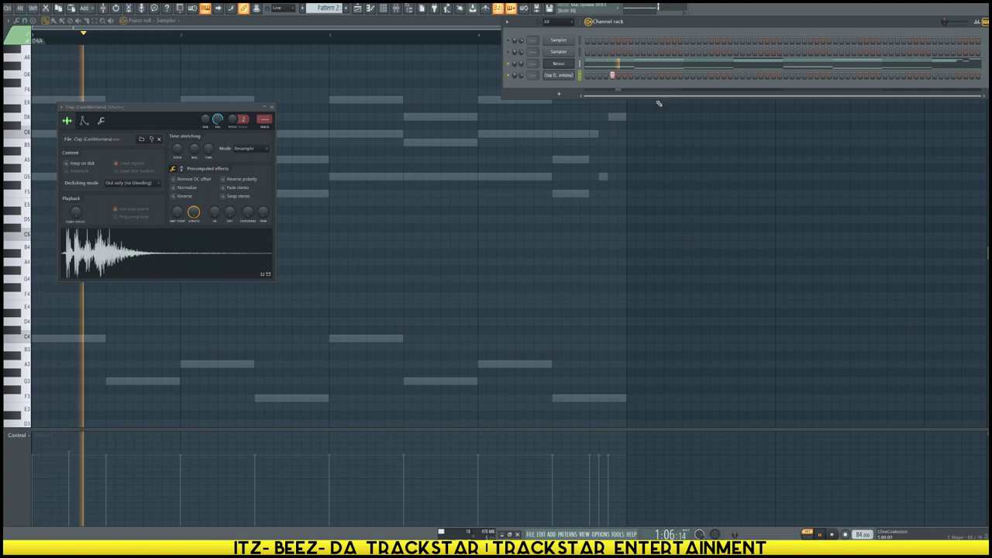
left_click(661, 76)
left_click(711, 75)
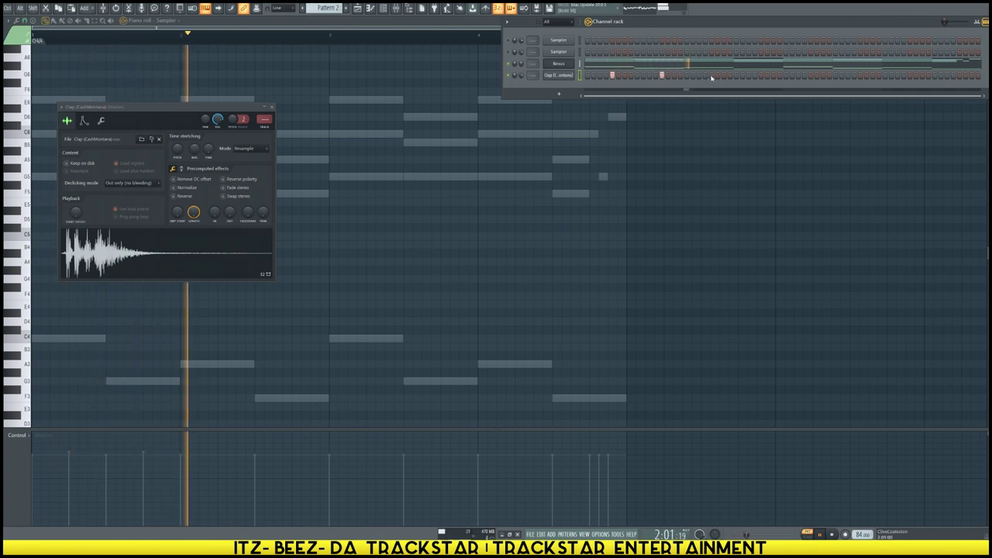
left_click(761, 76)
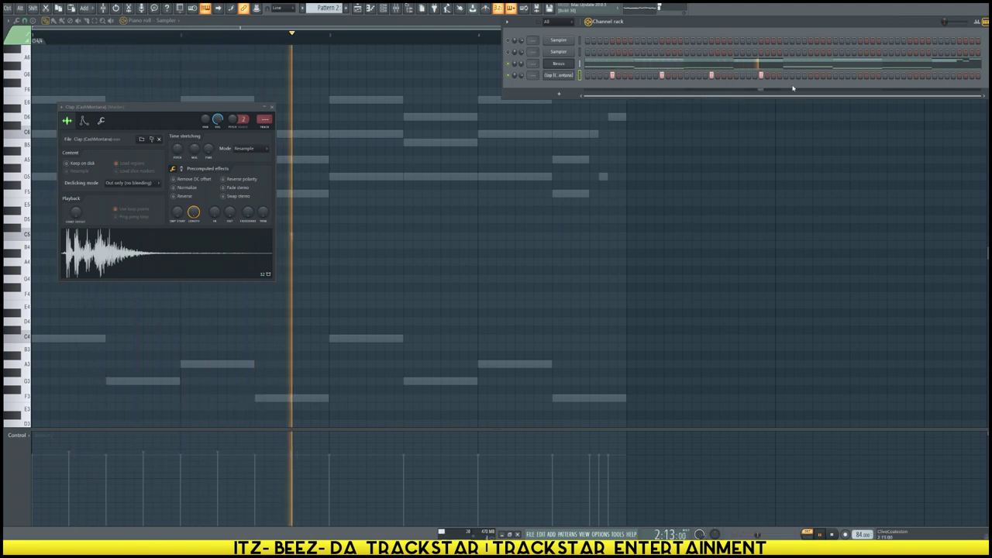
left_click(811, 76)
left_click(860, 76)
left_click(910, 76)
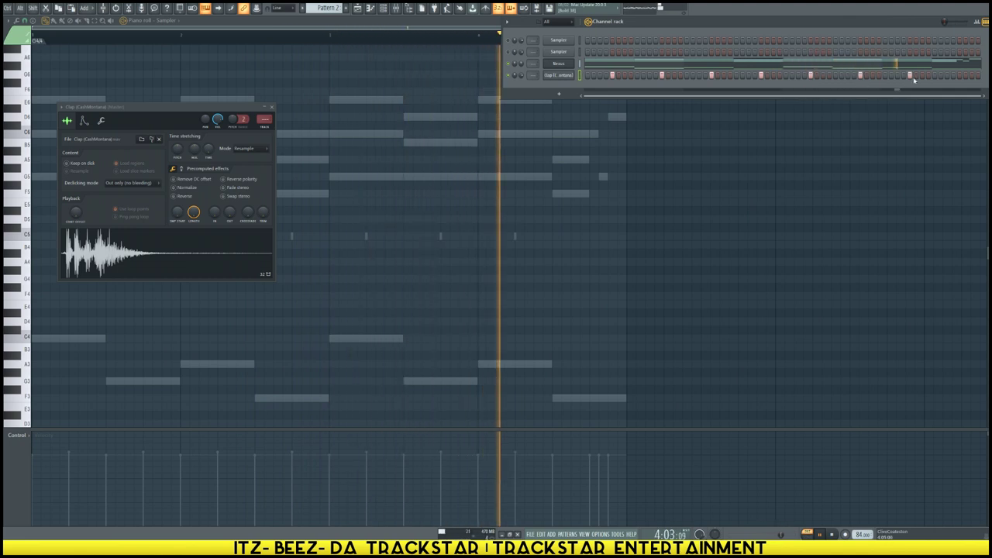
left_click(959, 76)
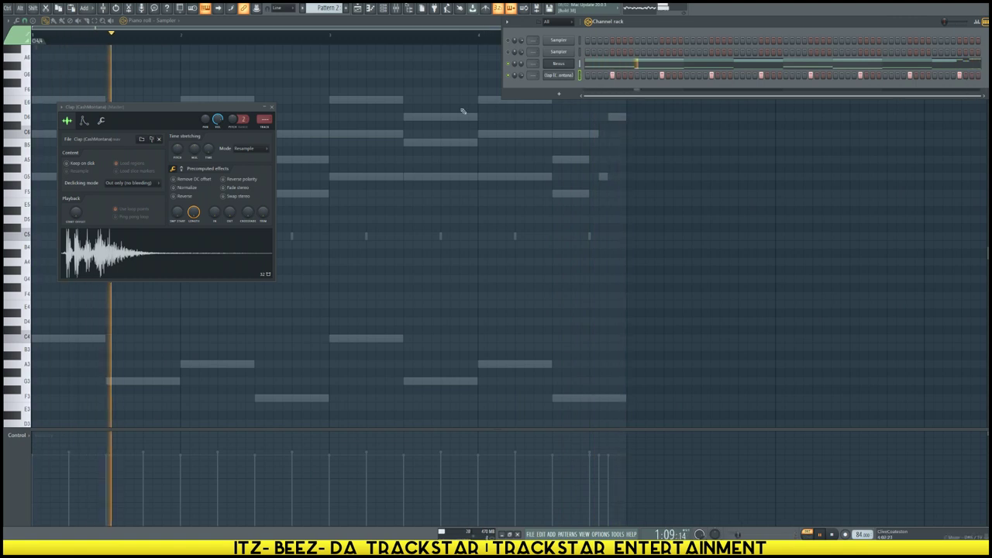
key("space")
Audition the kit's snares and load Snare (Uzi) and Snare (Seduction) into new channels
mouse_move(3, 120)
left_click(46, 182)
left_click(46, 182)
scroll(84, 378, "down", 6)
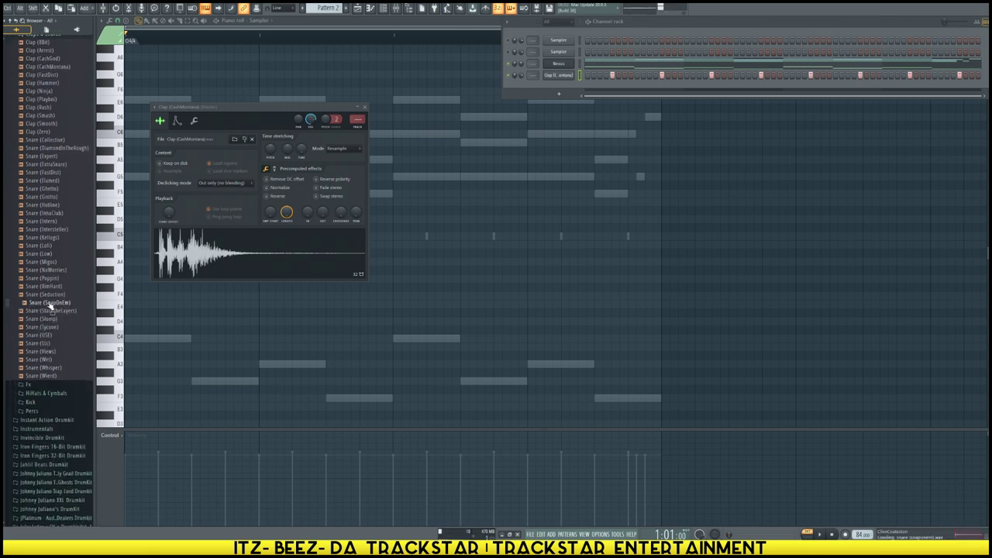
right_click(51, 343)
left_click(73, 353)
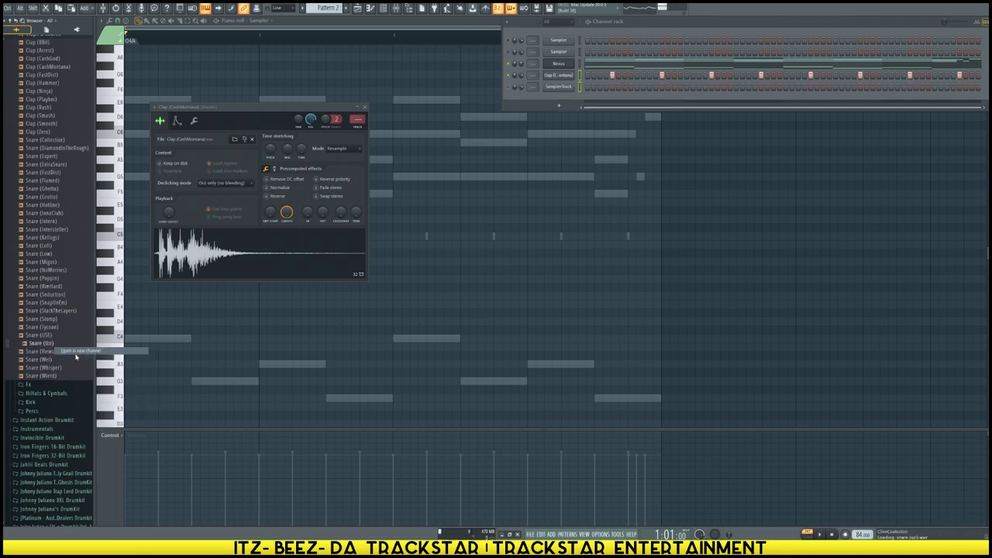
left_click(47, 369)
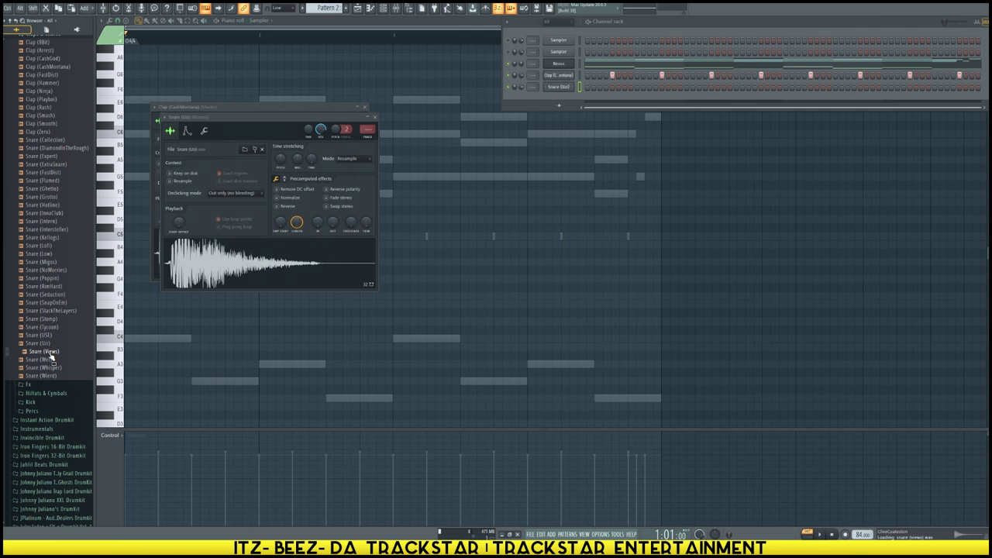
right_click(52, 301)
left_click(77, 301)
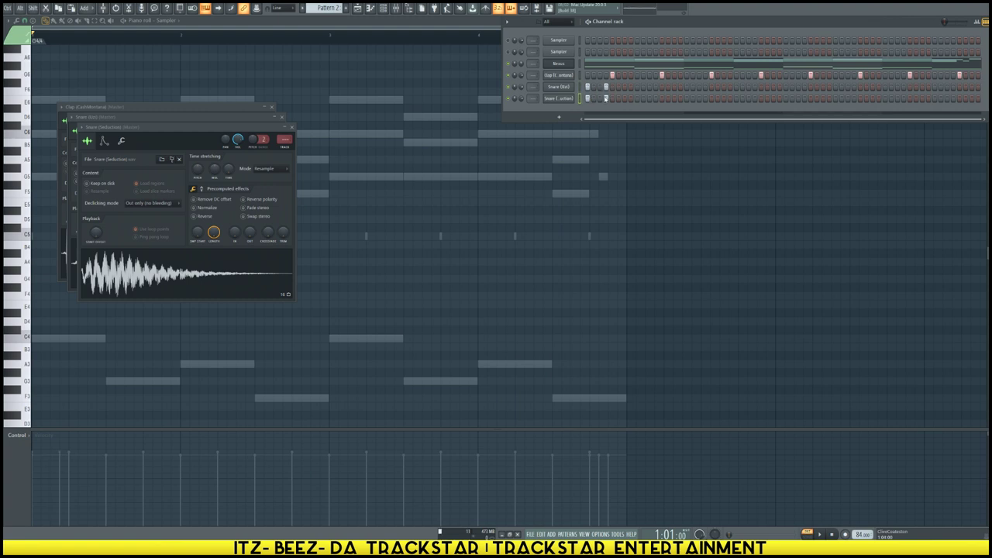
Program a matching syncopated rhythm for Snare (Uzi) and Snare (Seduction) through bar 1, and continue Snare (Uzi) into bar 2
left_click(651, 88)
left_click(651, 99)
left_click(674, 86)
left_click(675, 98)
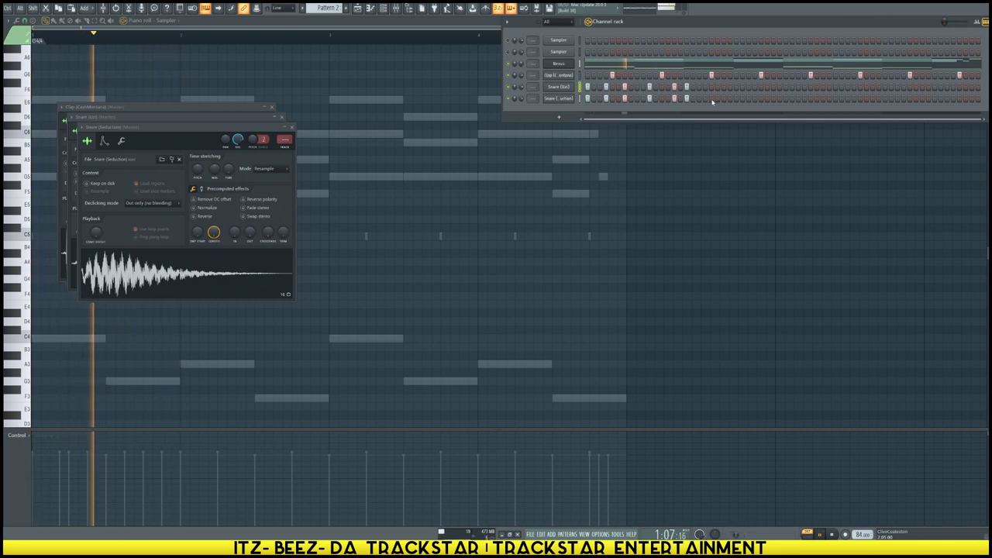
left_click(706, 87)
key("space")
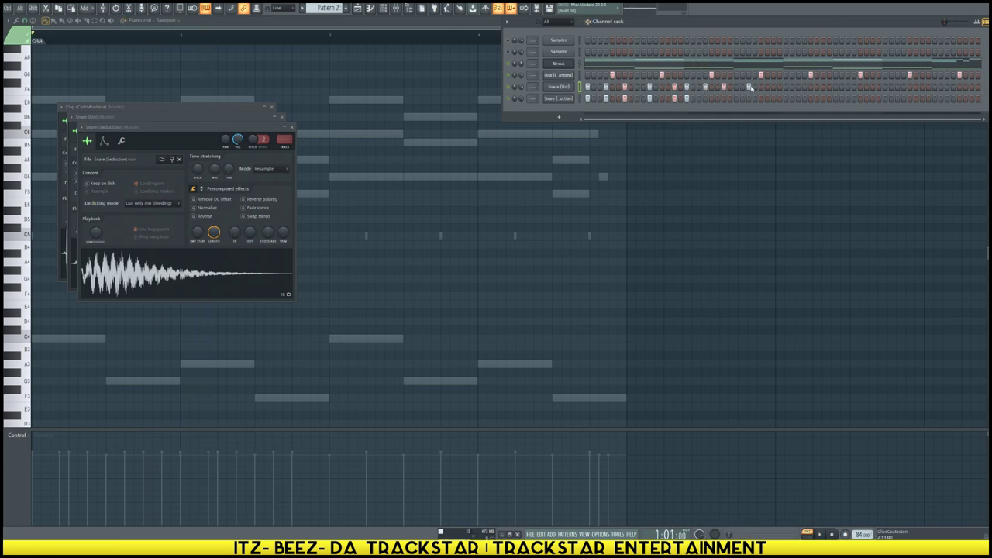
Clear all Snare (Seduction) steps and rework Snare (Uzi)'s second half of bar 2 while playing the pattern
key("space")
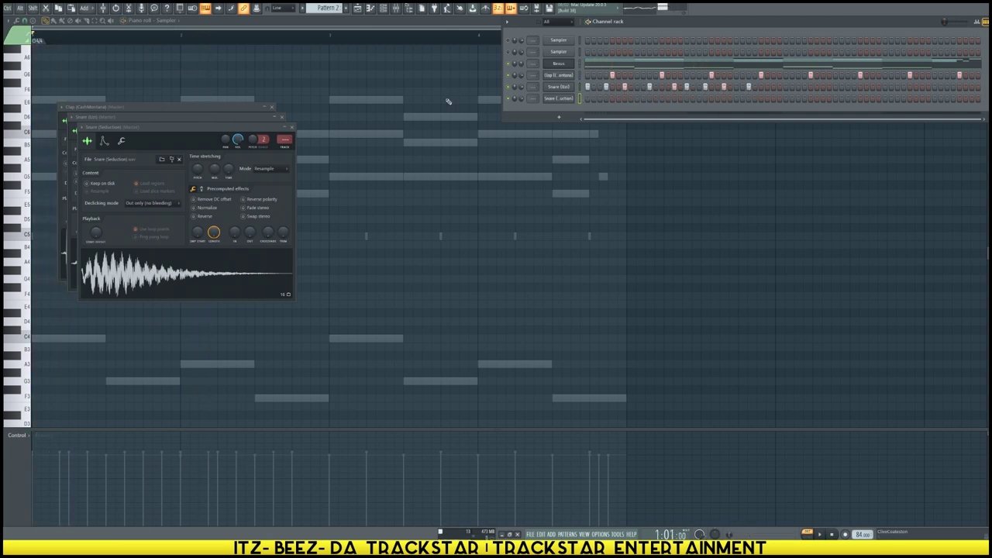
key("space")
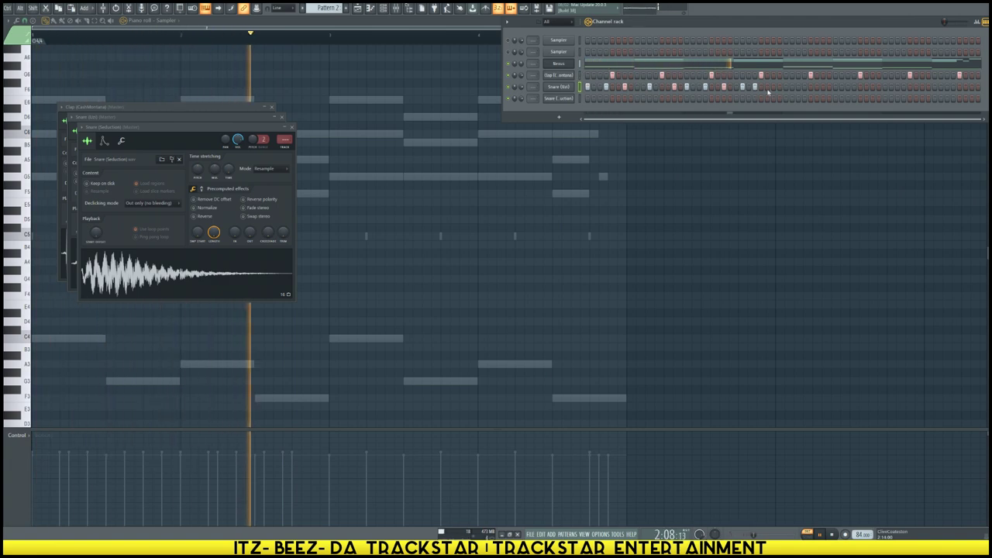
key("space")
Open Snare (Uzi) in the piano roll and duplicate its two-bar rhythm into bars 3 and 4
right_click(570, 86)
left_click(595, 90)
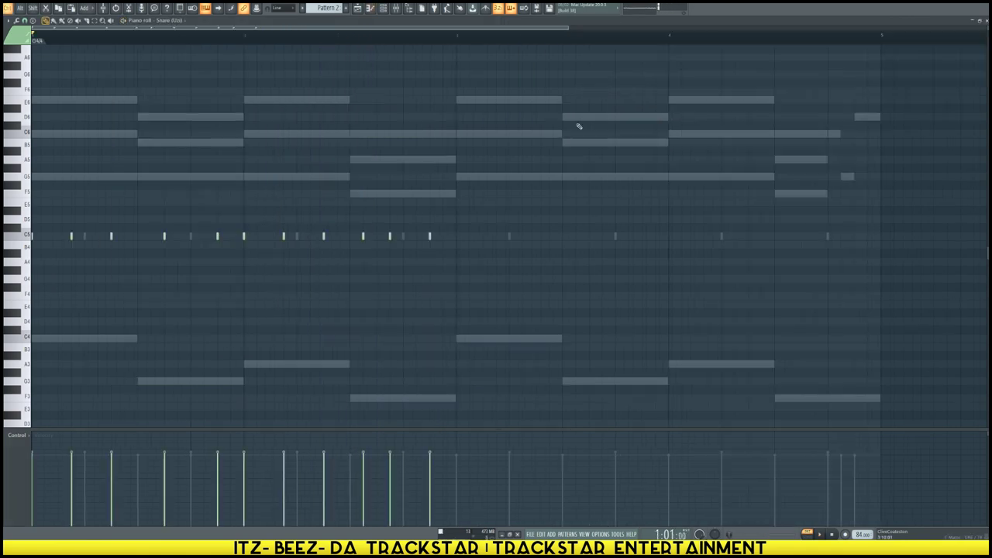
key("ctrl+a")
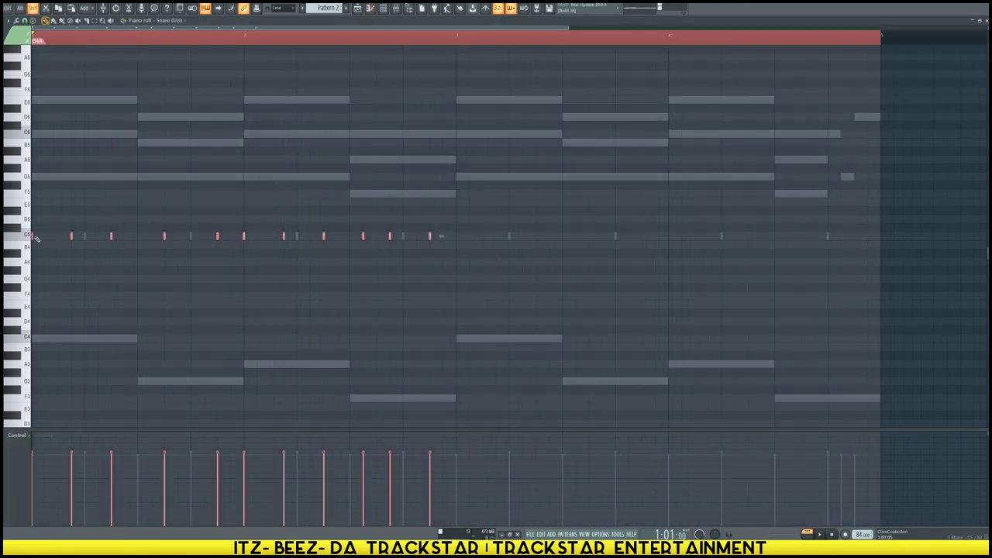
key("ctrl+b")
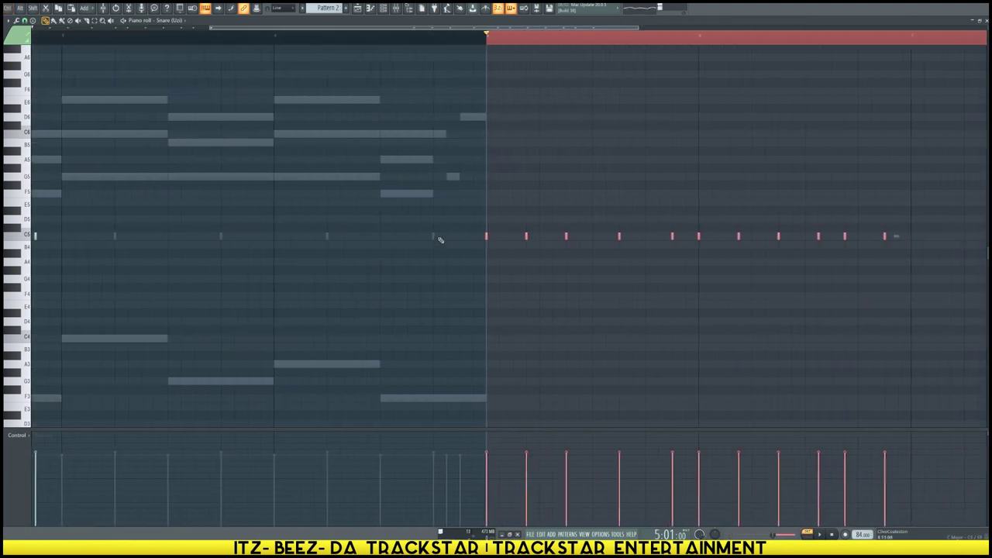
key("ctrl+b")
left_click_drag(619, 238, 326, 241)
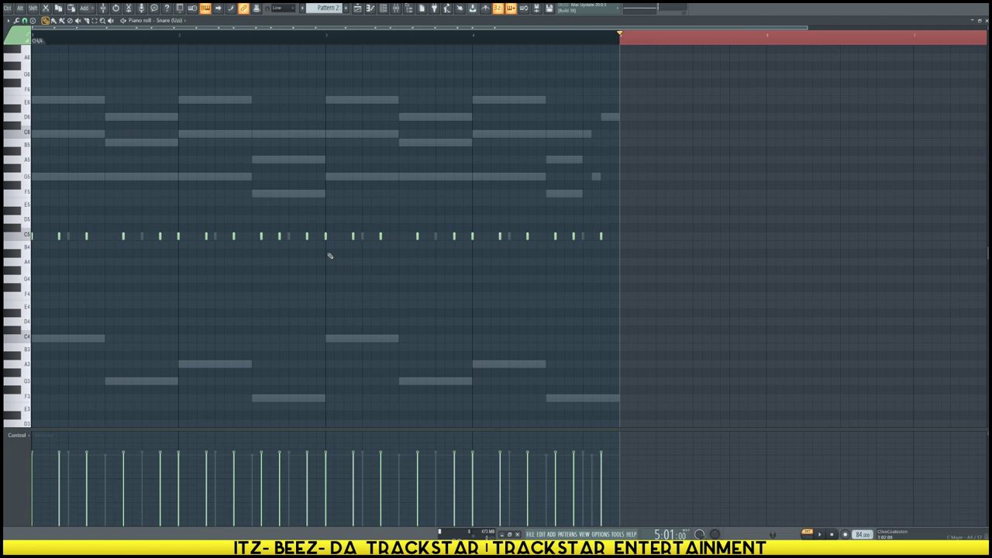
left_click(342, 244, "ctrl")
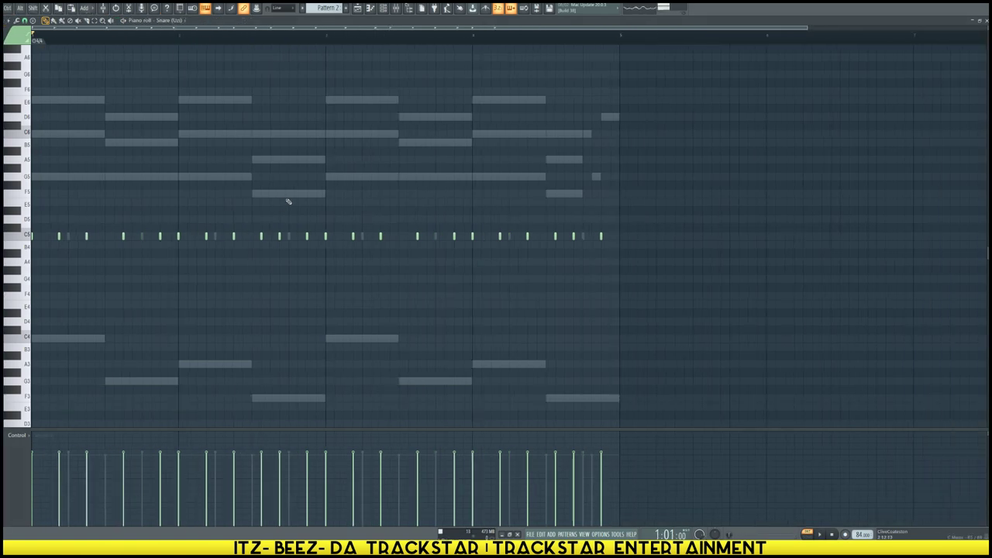
Add a ghost snare note just before the step 7 hit in bar 1 and lower its velocity
key("shift+4")
key("space")
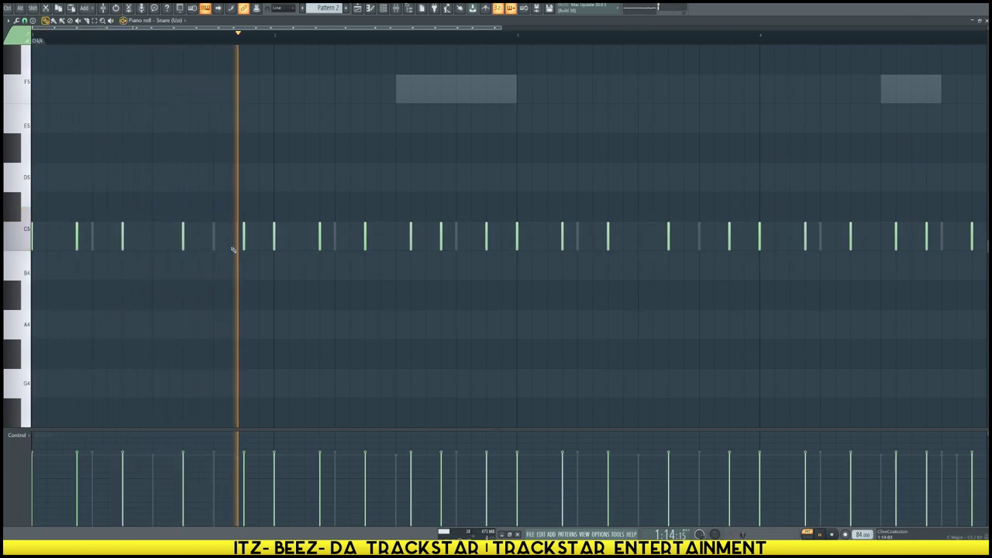
key("space")
left_click(108, 240)
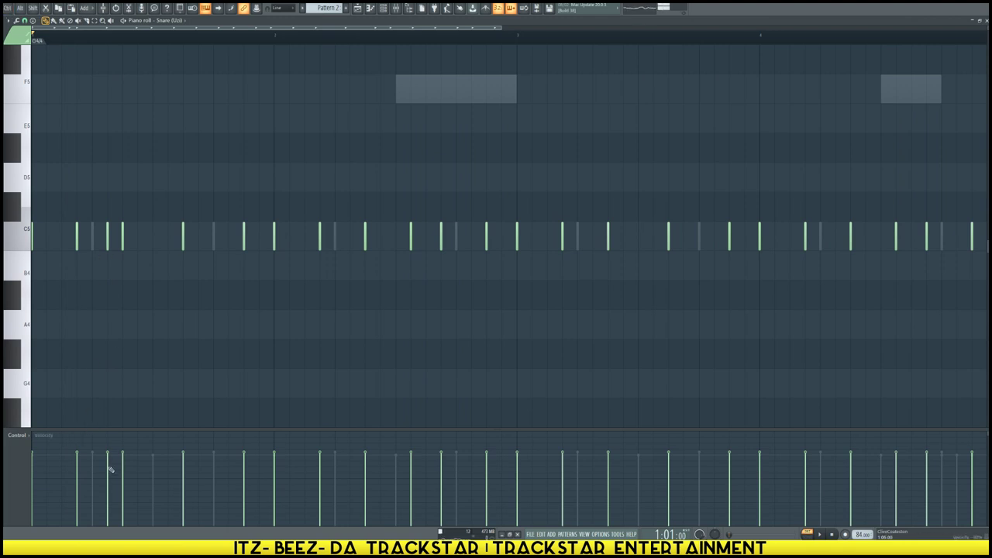
left_click_drag(113, 256, 108, 237)
scroll(108, 238, "down", 3)
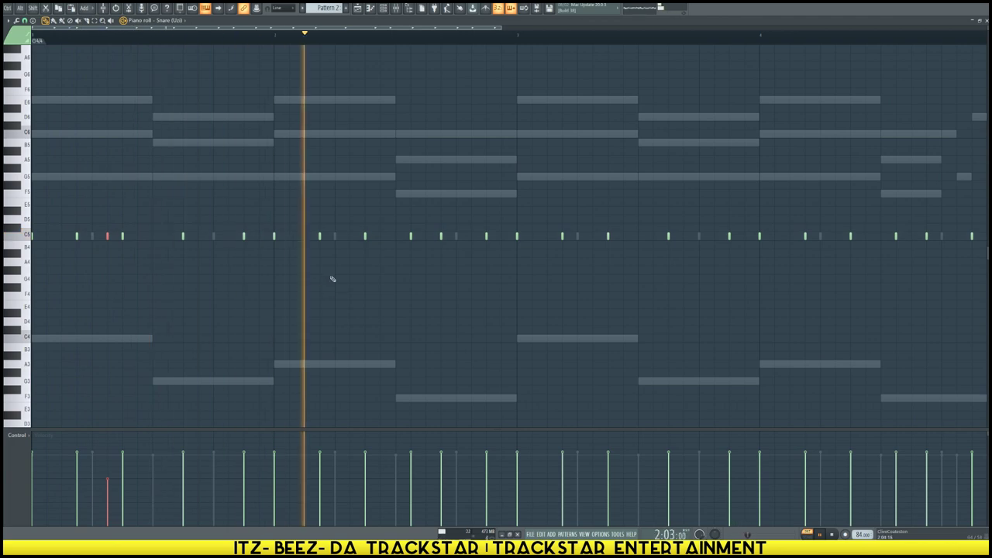
key("space")
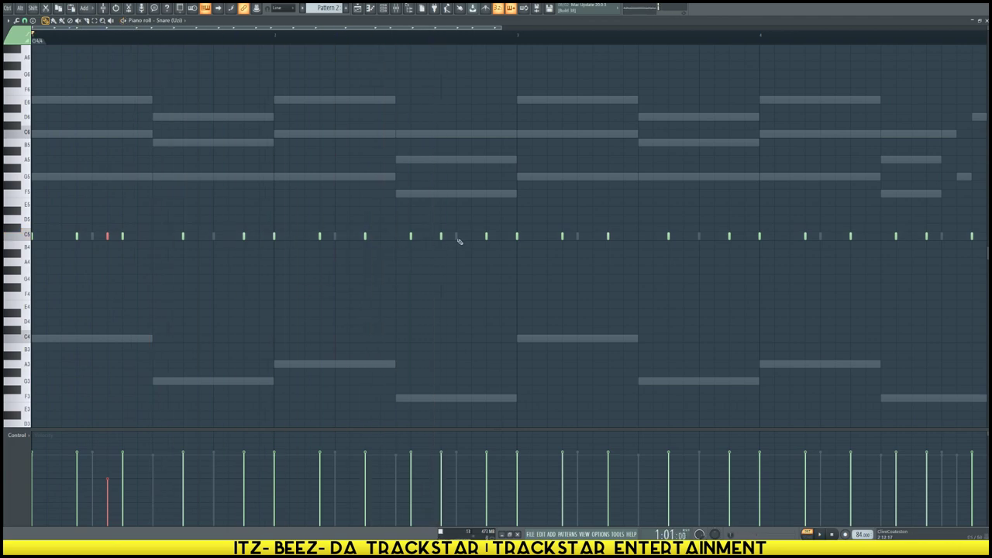
Add quiet ghost snare notes on step 11 of bar 2, step 14 of bar 3 and step 9 of bar 4
key("space")
left_click(427, 238, "ctrl")
key("space")
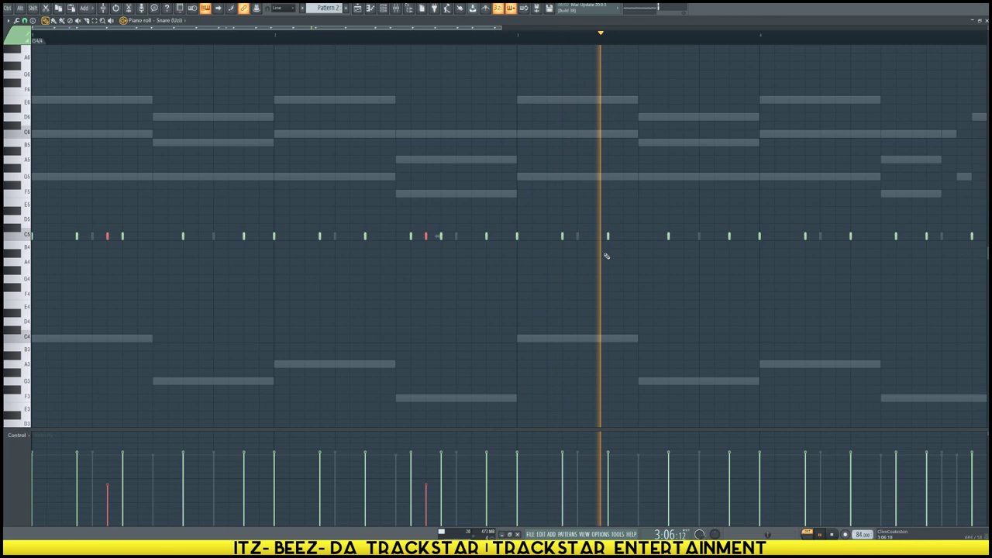
left_click(715, 241)
left_click_drag(715, 242, 716, 236)
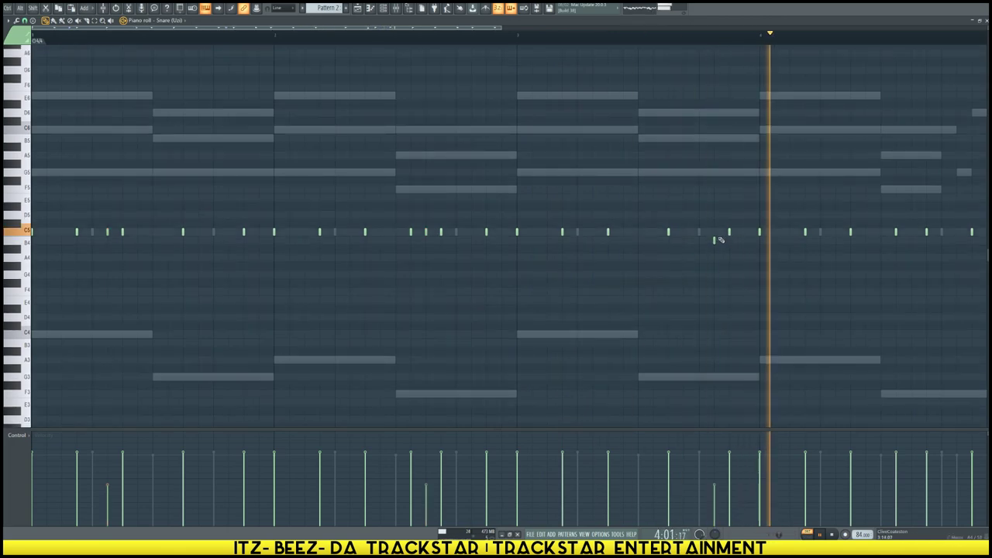
key("space")
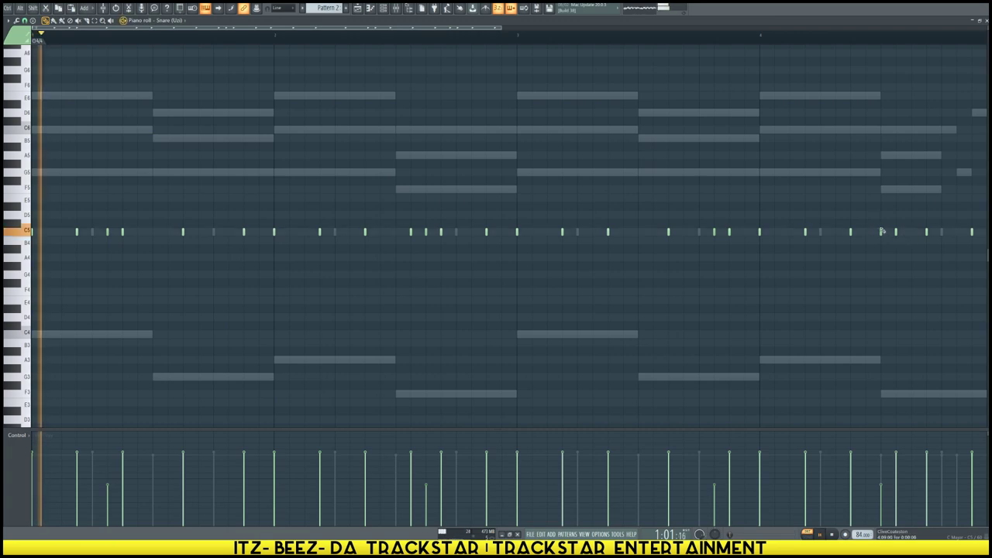
Build a snare roll on steps 4 to 8 of bar 4, removing the step 9 ghost note and replaying that bar
left_click(740, 35)
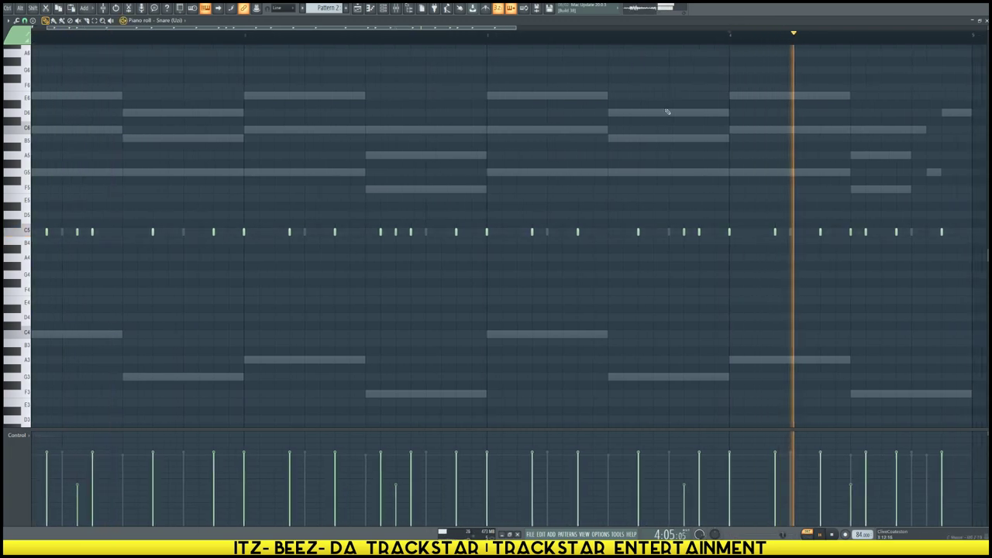
key("space")
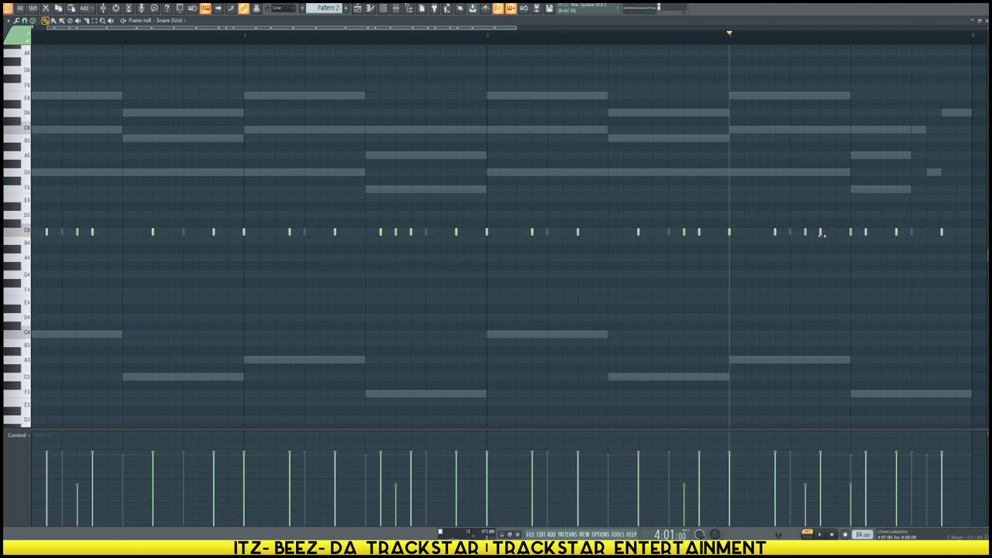
left_click_drag(826, 236, 802, 232)
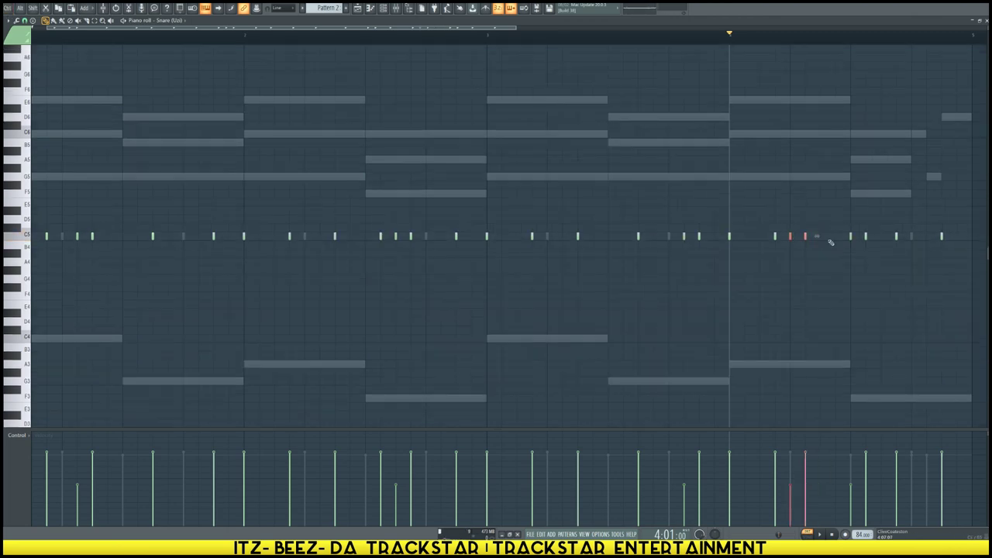
key("space")
key("space")
key("space")
left_click_drag(806, 236, 820, 237)
key("space")
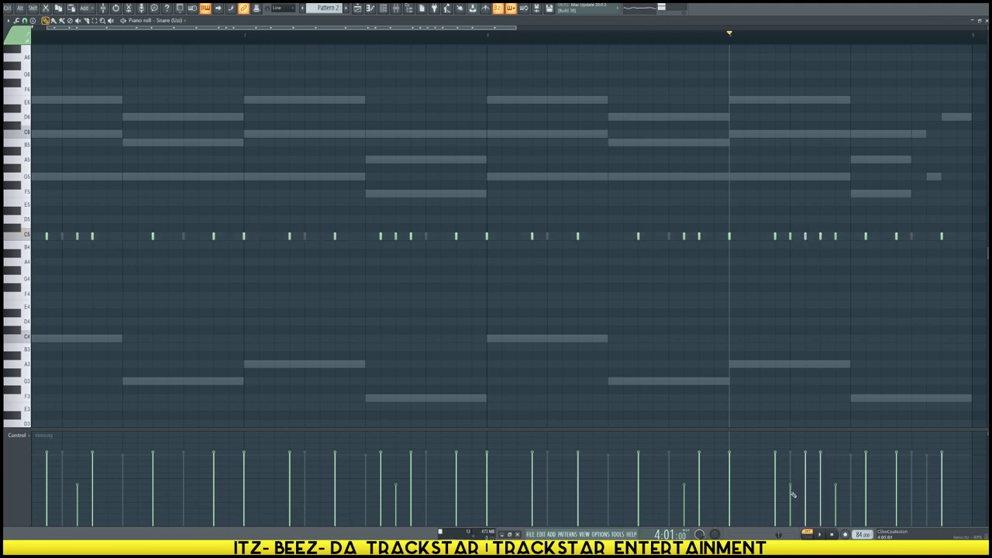
Make the bar 4 roll rise in velocity over steps 5 to 7, ending in a full-strength hit on step 8
key("space")
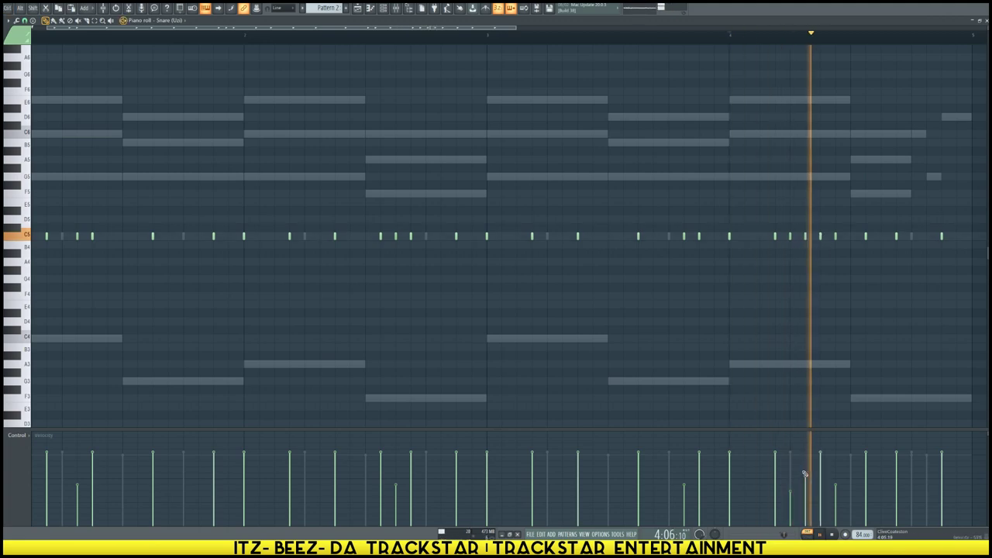
key("space")
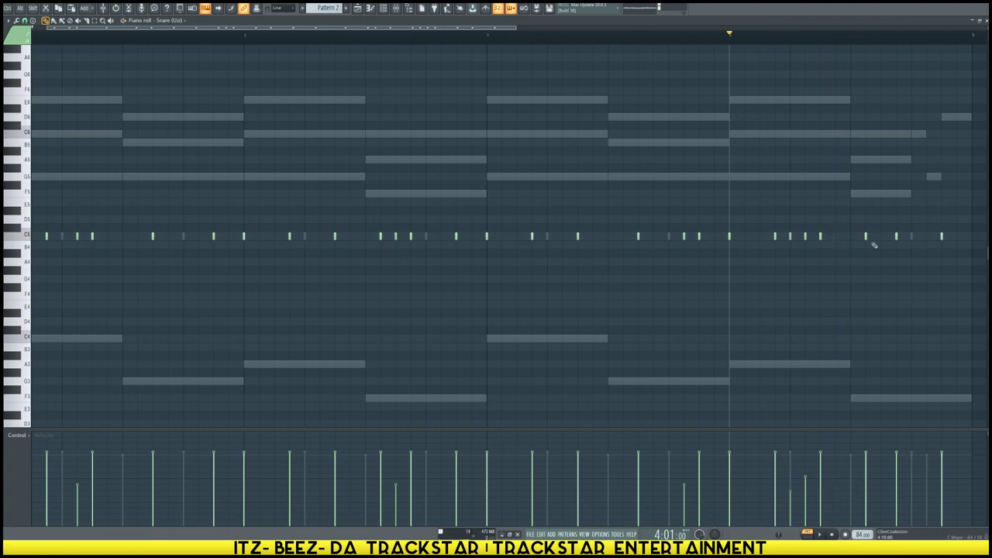
key("space")
key("space")
key("space")
key("space")
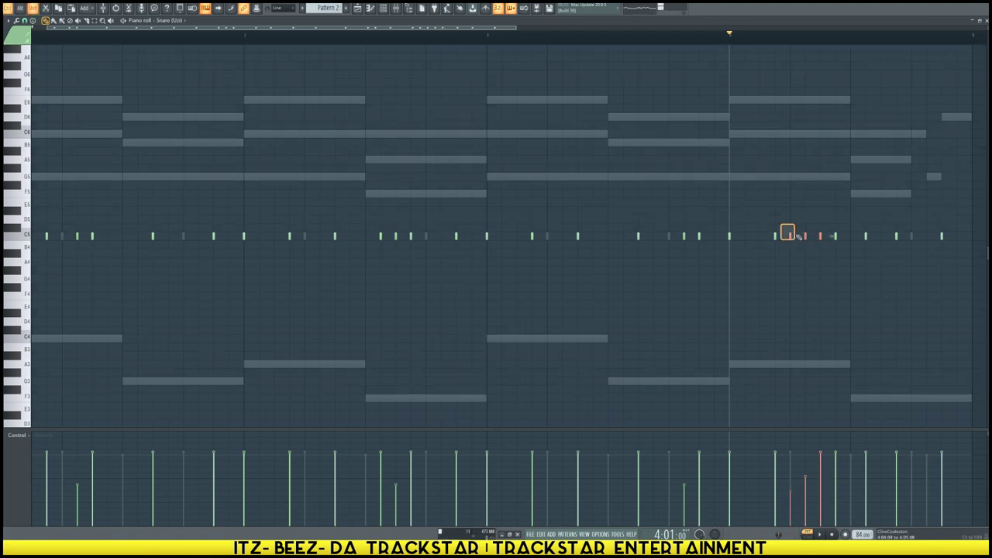
key("space")
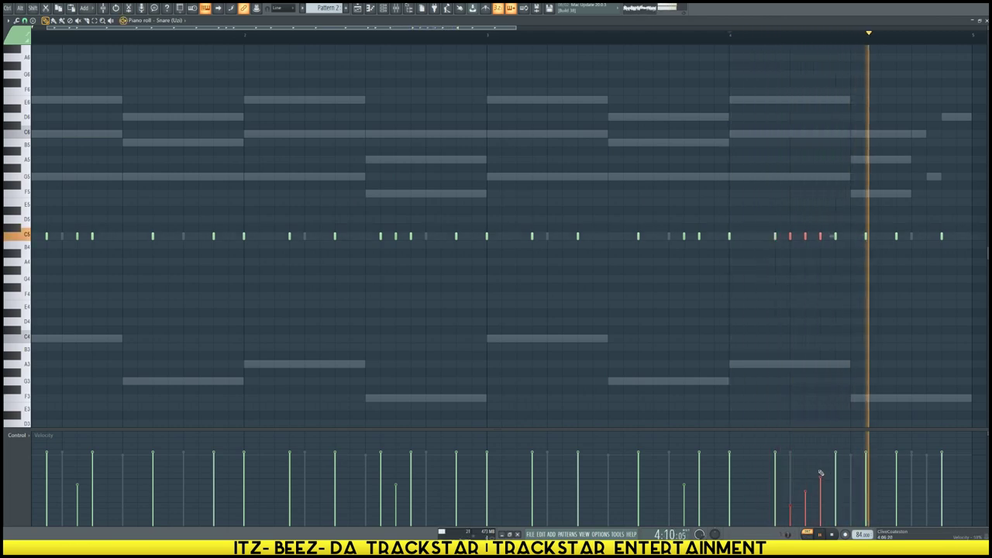
Add a snare hit on step 14 of bar 4 and soften the step 12 hit while replaying the bar
key("space")
key("space")
right_click(896, 238)
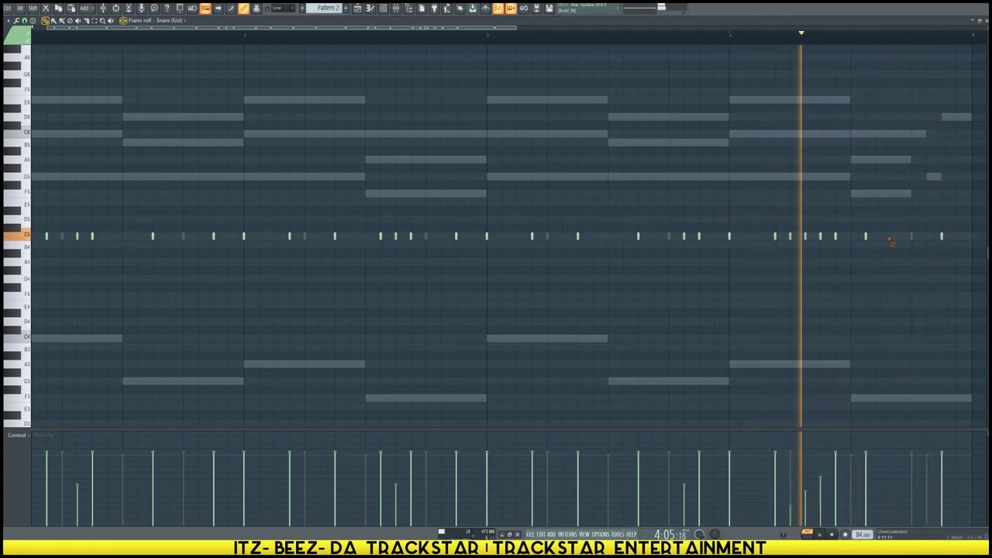
left_click(931, 238)
key("space")
key("space")
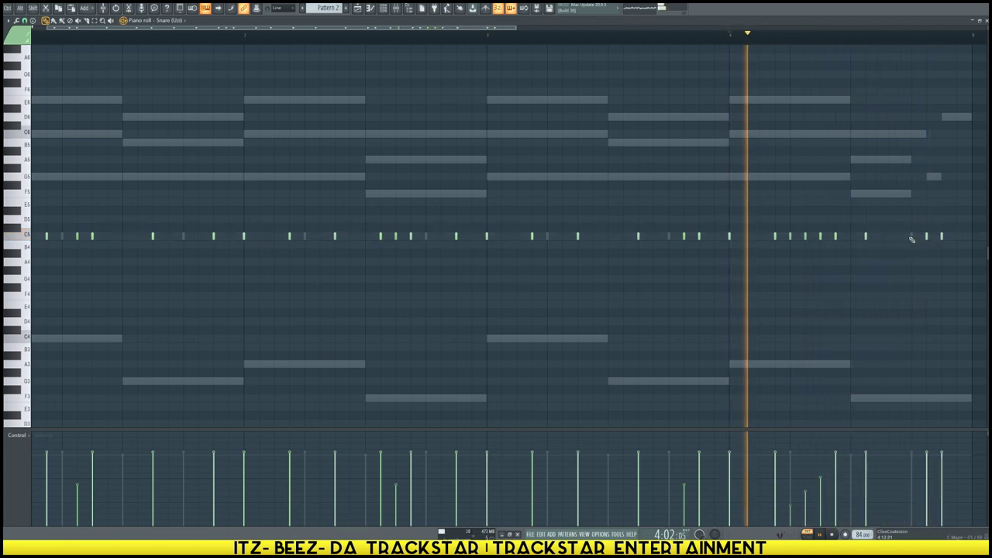
left_click(897, 236)
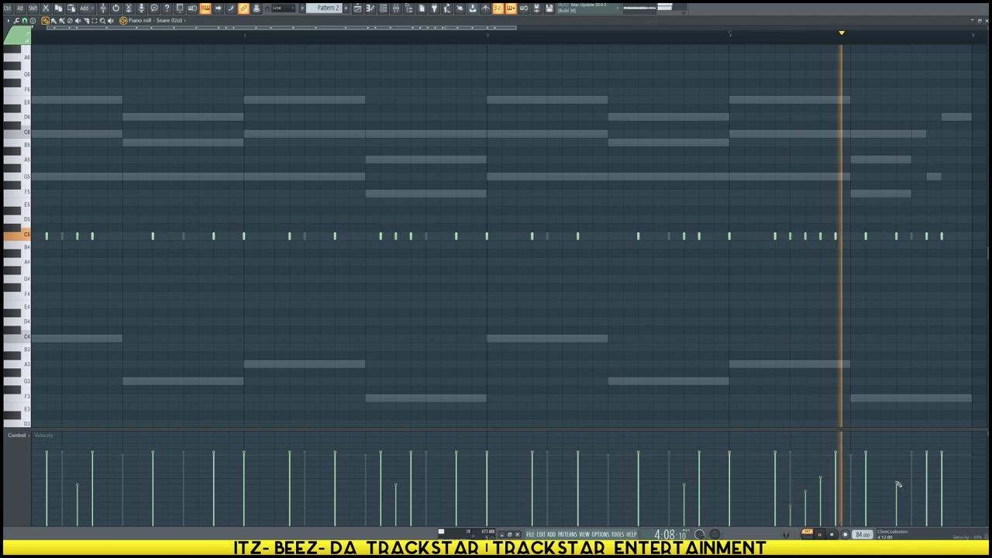
key("space")
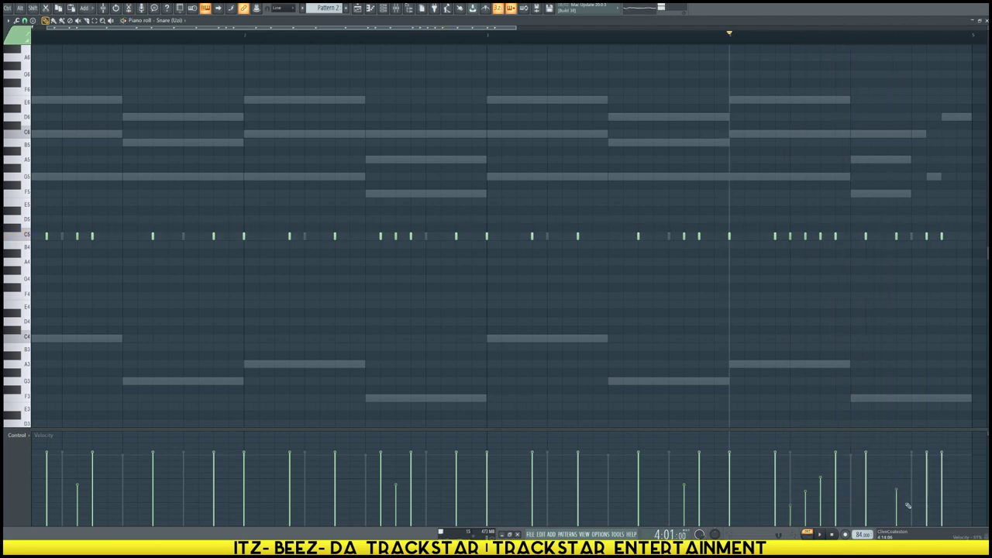
key("space")
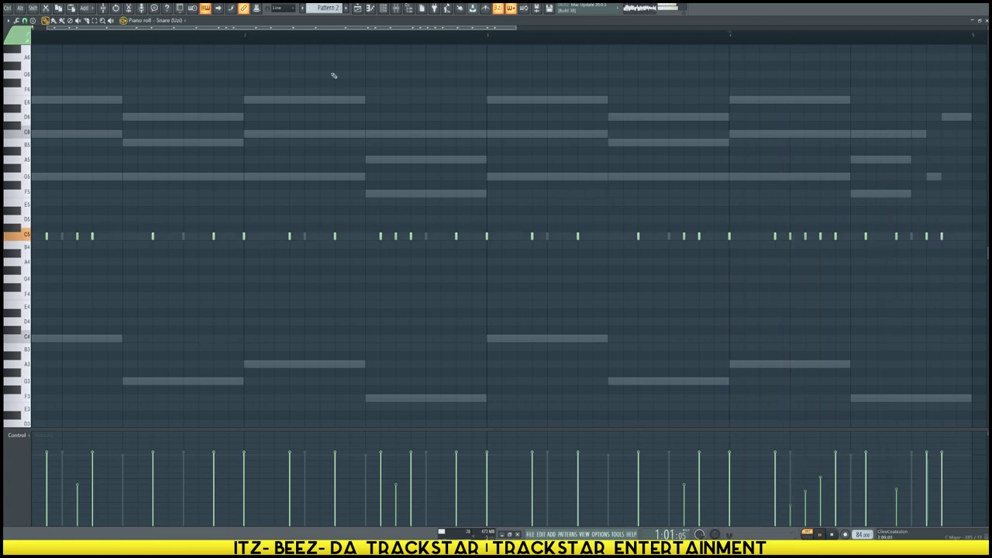
key("space")
Copy the Snare (Uzi) rhythm into the Snare (Seduction) channel and play both snares together
left_click(386, 8)
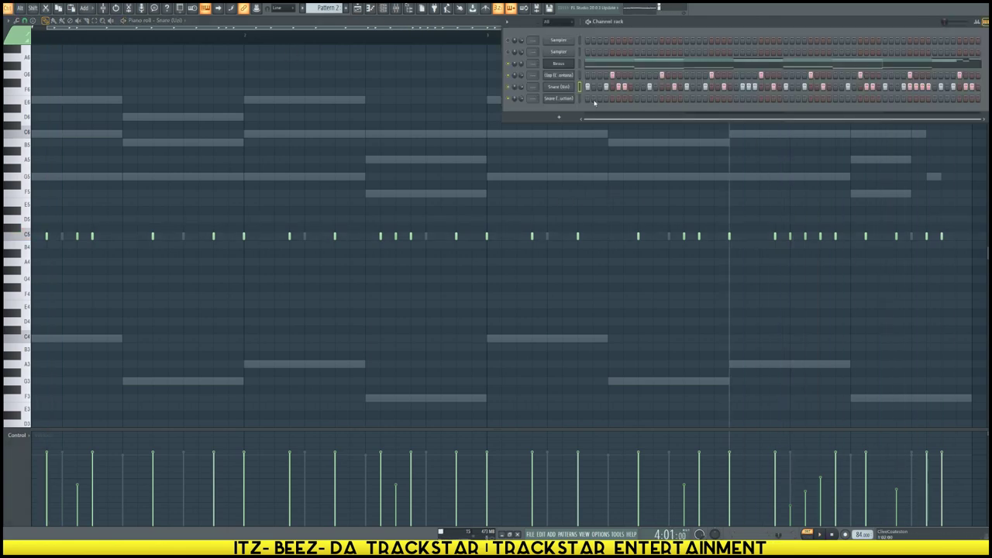
key("space")
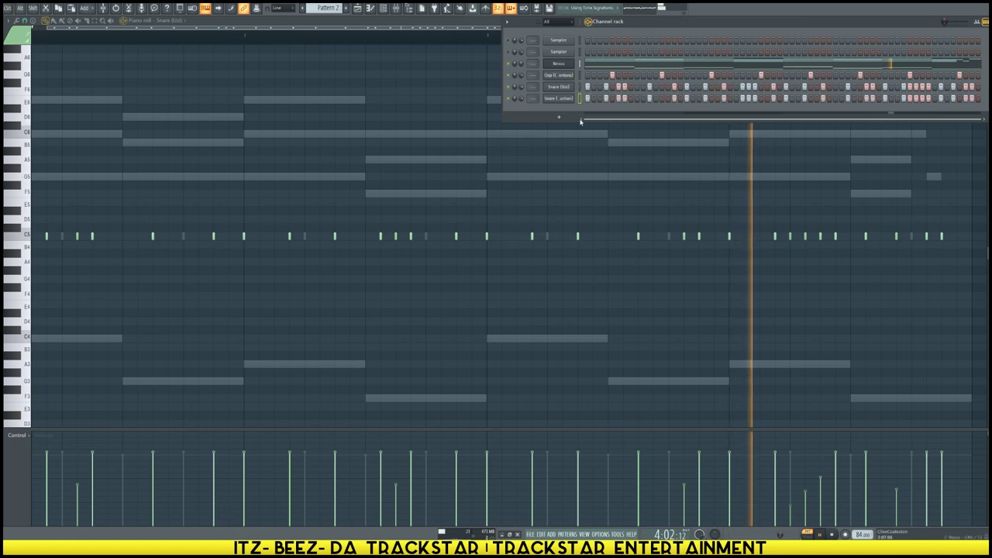
key("space")
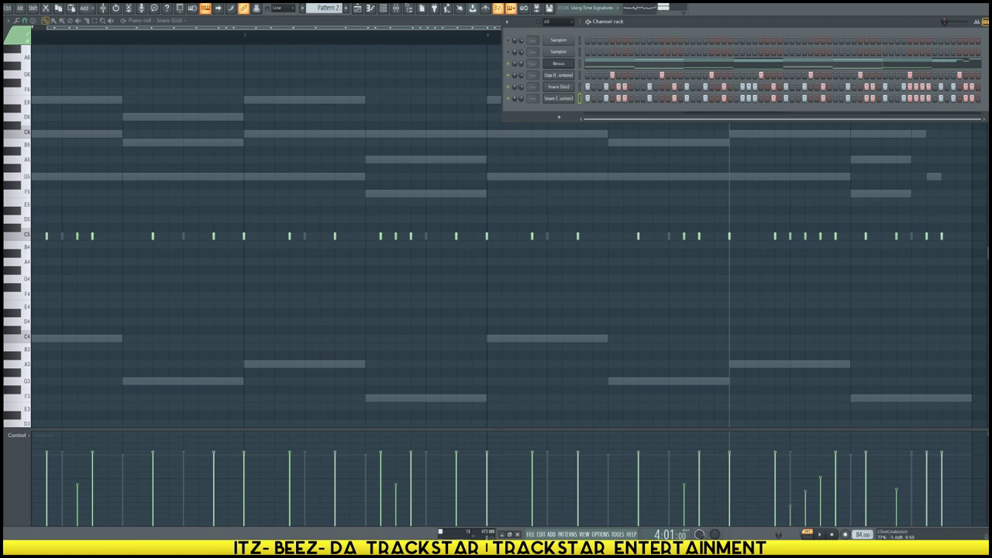
Browse the producer drumkits and audition the snare samples in the OVOXO2 Drumkit
mouse_move(4, 246)
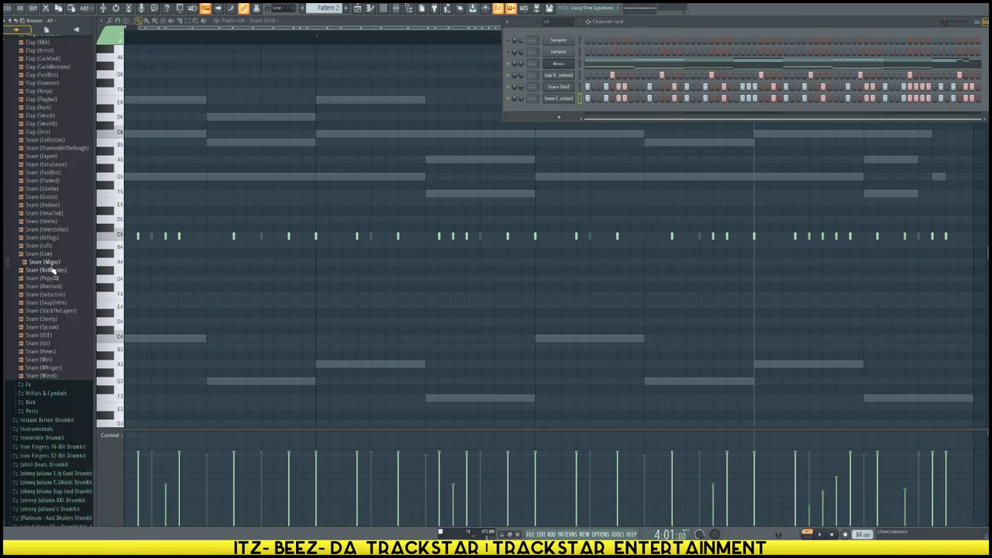
scroll(50, 253, "down", 15)
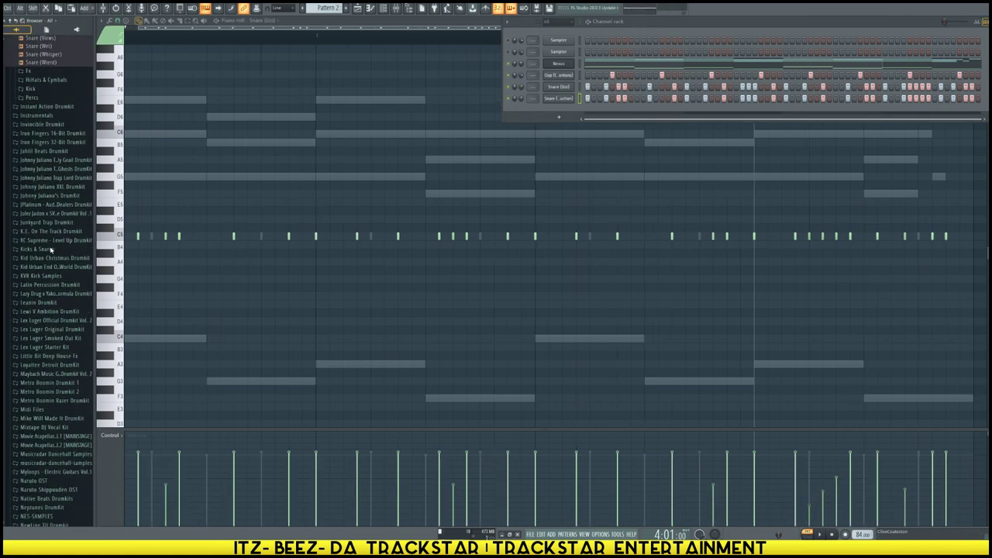
scroll(54, 275, "down", 20)
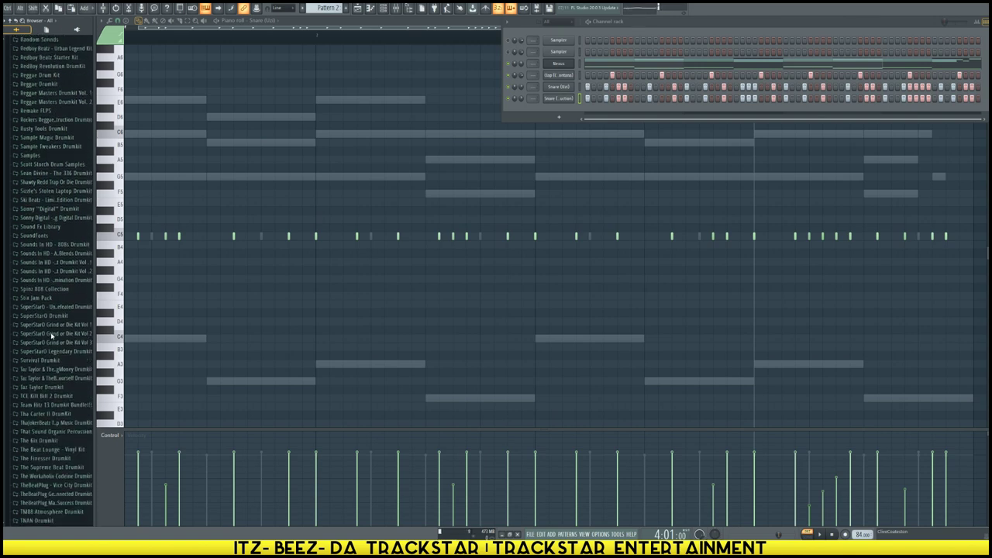
scroll(51, 337, "down", 3)
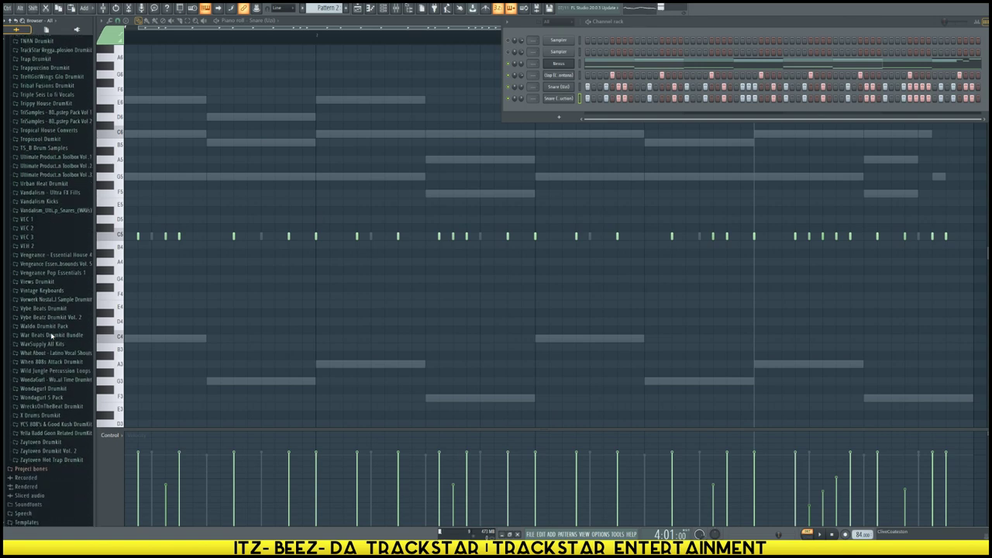
scroll(49, 329, "up", 15)
scroll(50, 330, "up", 14)
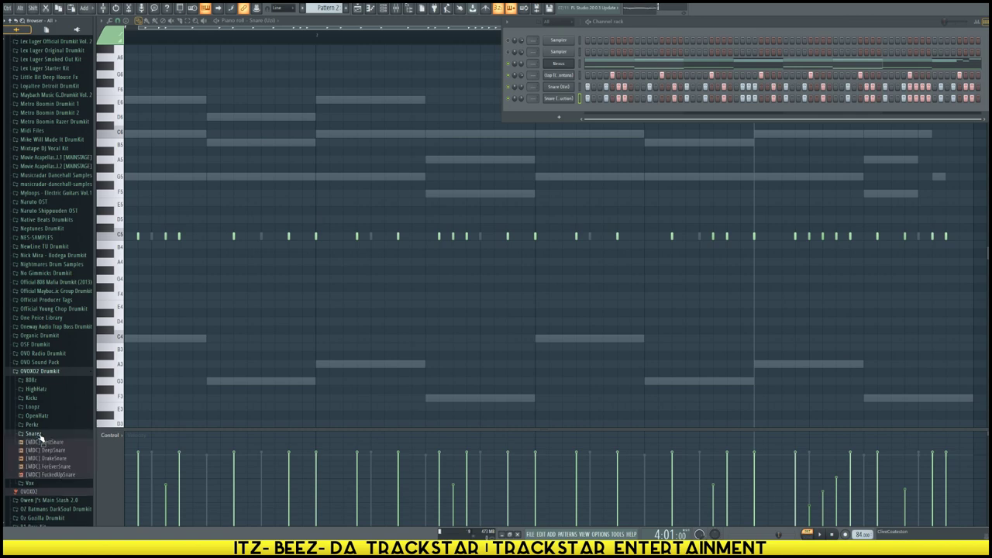
left_click(56, 445)
left_click(62, 459)
left_click(60, 467)
left_click(61, 473)
scroll(61, 470, "down", 3)
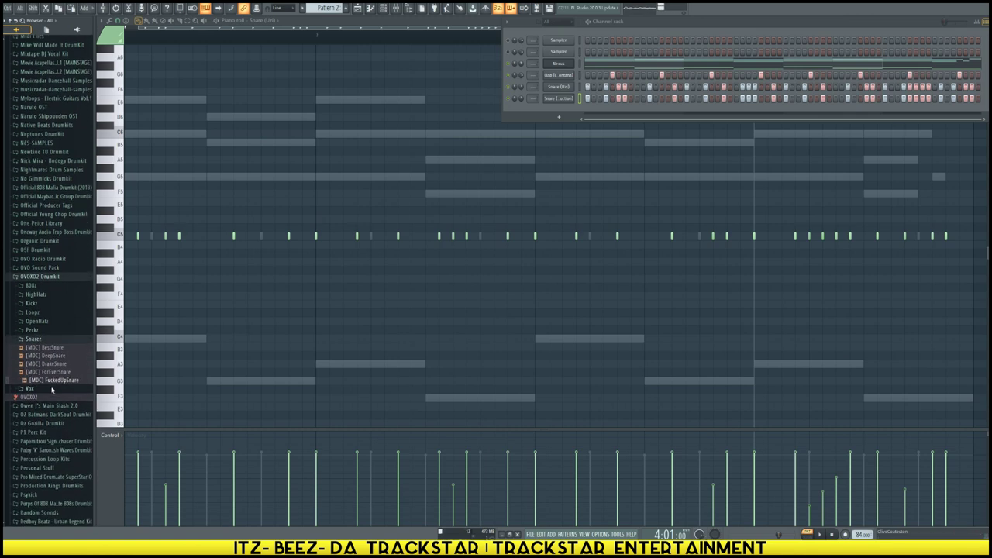
Audition the snare samples in the OVO Sound Pack, from CardiakSnare1 through TM HYFRSn
left_click(50, 266)
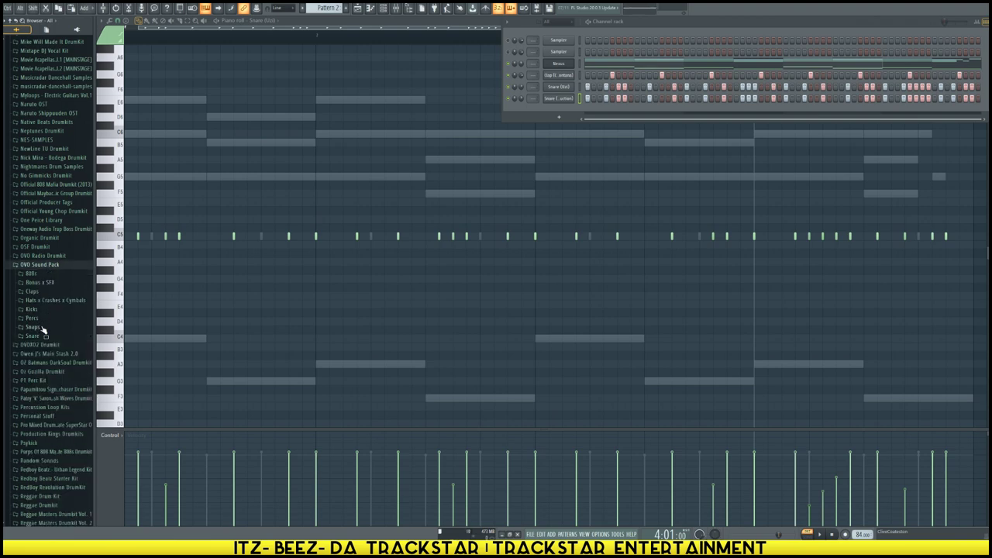
left_click(35, 336)
left_click(49, 361)
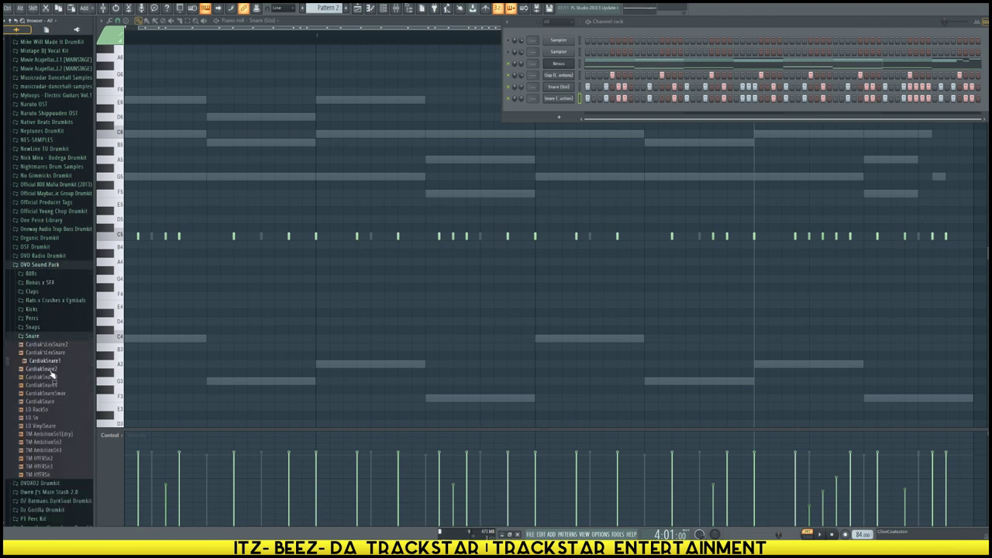
left_click(54, 369)
left_click(53, 378)
left_click(51, 386)
left_click(49, 394)
left_click(48, 402)
left_click(48, 410)
left_click(44, 418)
left_click(47, 426)
left_click(49, 434)
left_click(52, 442)
left_click(54, 450)
left_click(51, 458)
left_click(48, 466)
left_click(45, 475)
scroll(45, 461, "down", 3)
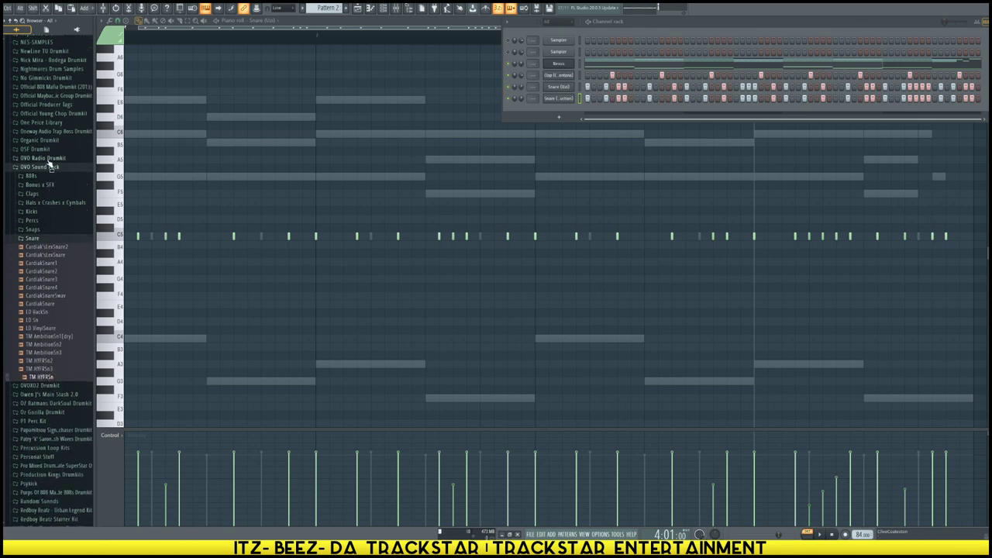
Audition snares from the OVO Radio Drumkit and load OVO SNARE 08 into a new channel
left_click(46, 159)
left_click(42, 211)
left_click(40, 245)
left_click(45, 270)
left_click(50, 278)
right_click(61, 280)
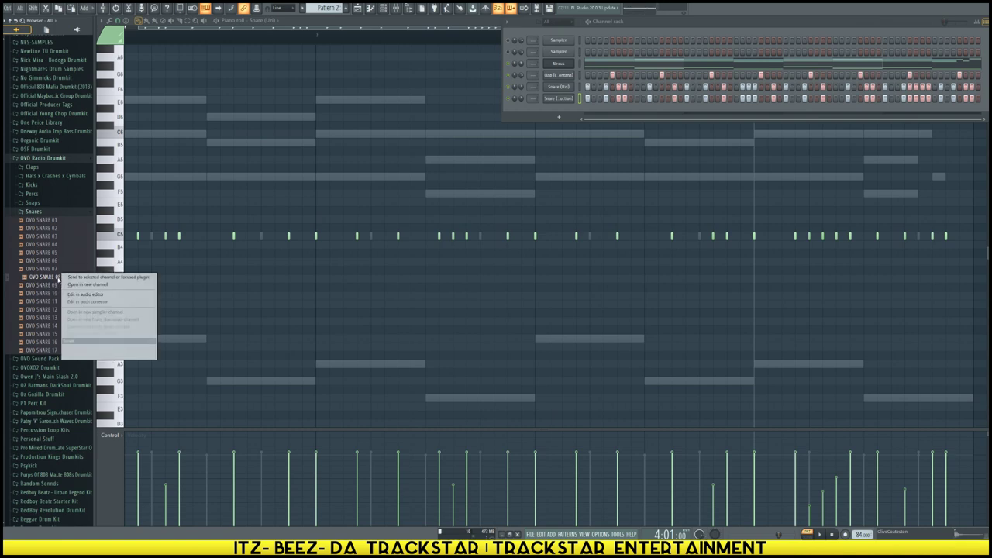
left_click(85, 289)
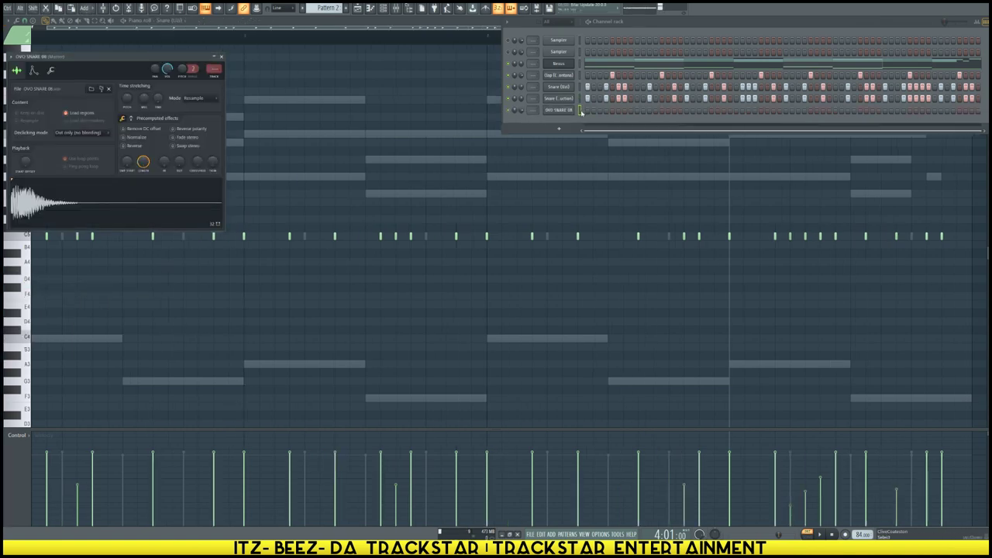
Copy the existing snare rhythm into the OVO SNARE 08 channel, play the layered snares and close its sampler window
key("space")
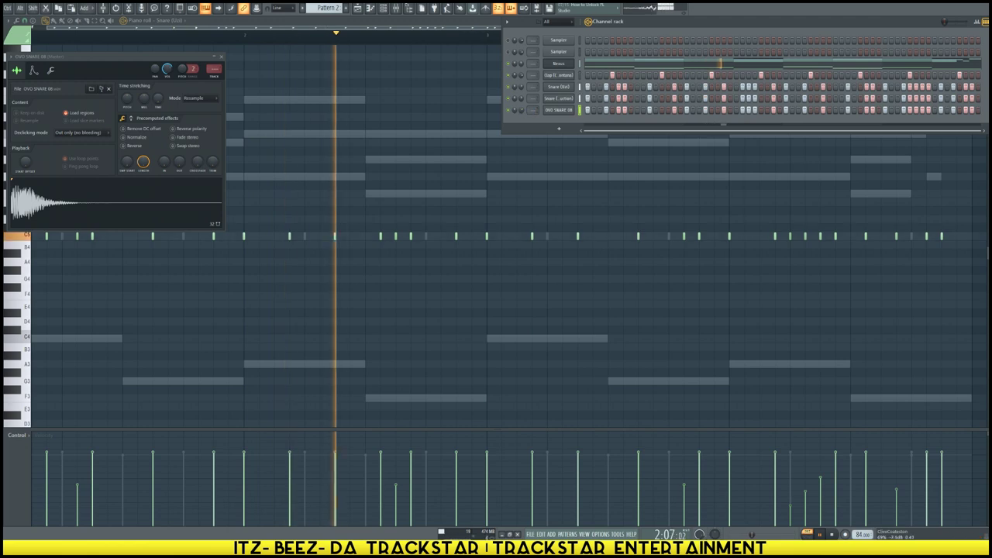
key("space")
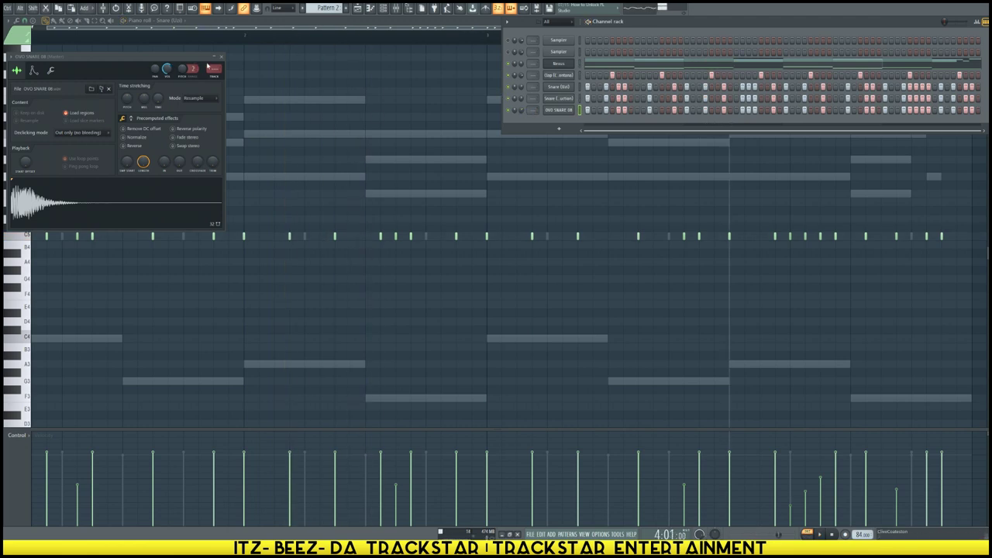
left_click(221, 58)
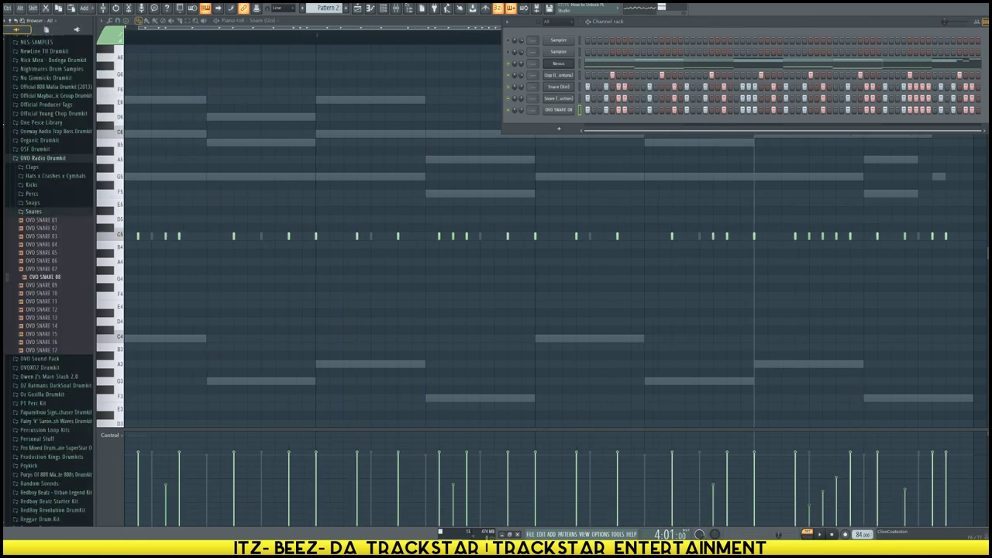
Look through the OVO Radio Drumkit kicks, then open the Kicks folder of the Dancehall Don Dadda Drumkit Vol. 2
left_click(32, 186)
left_click(43, 193)
scroll(43, 156, "up", 5)
scroll(41, 150, "up", 15)
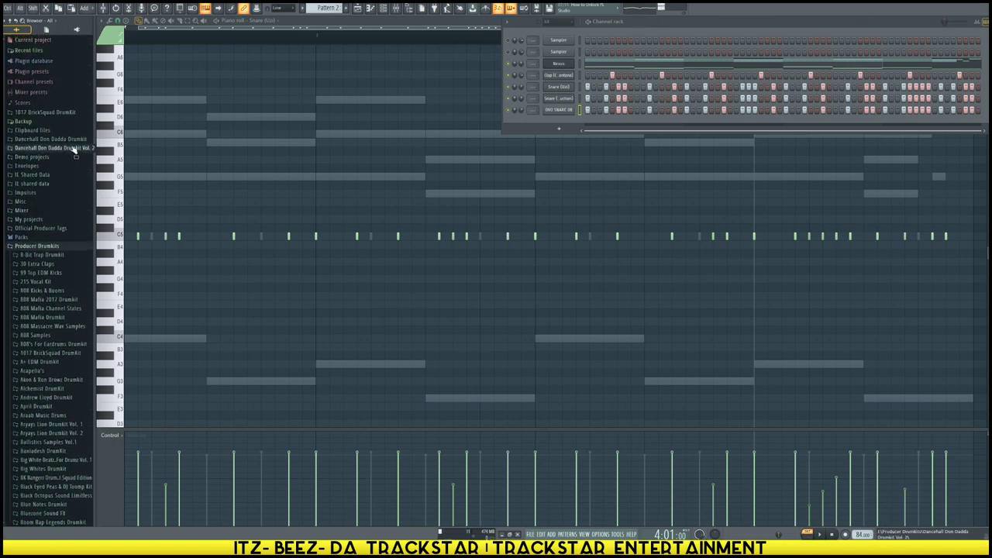
left_click(46, 147)
left_click(26, 246)
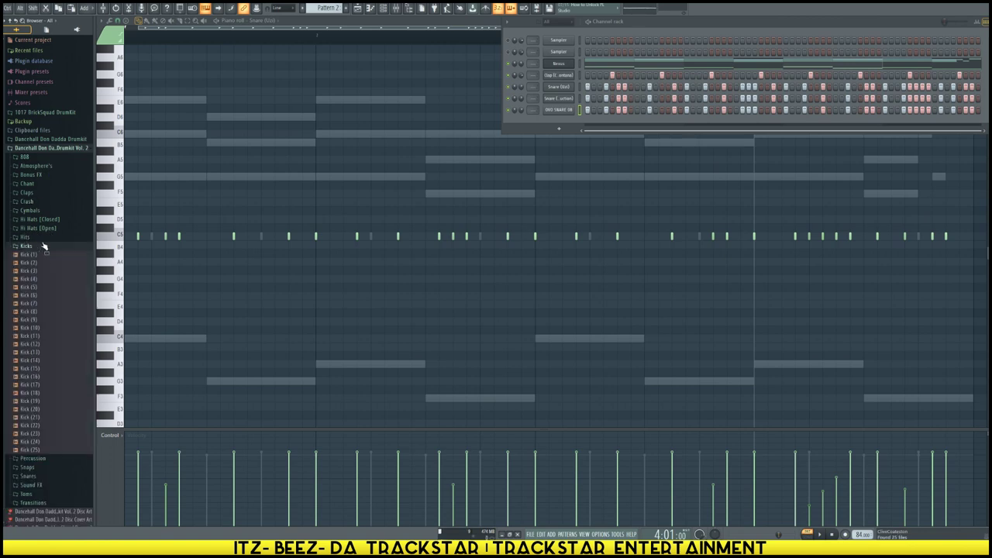
Audition several Dancehall Don Dadda Vol. 2 kicks, including Kick (7), Kick (12) and Kick (2), against the playing loop
left_click(35, 279)
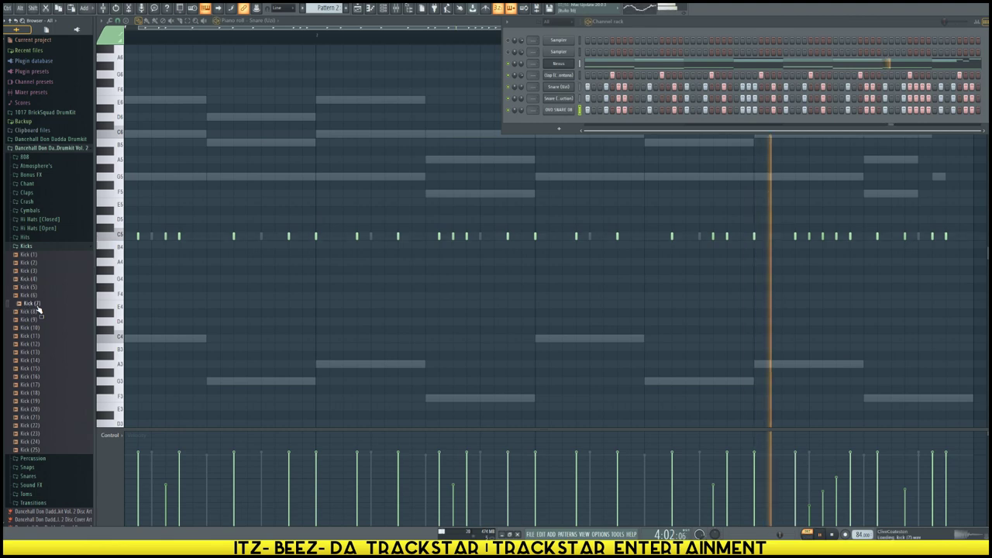
left_click(35, 304)
left_click(36, 272)
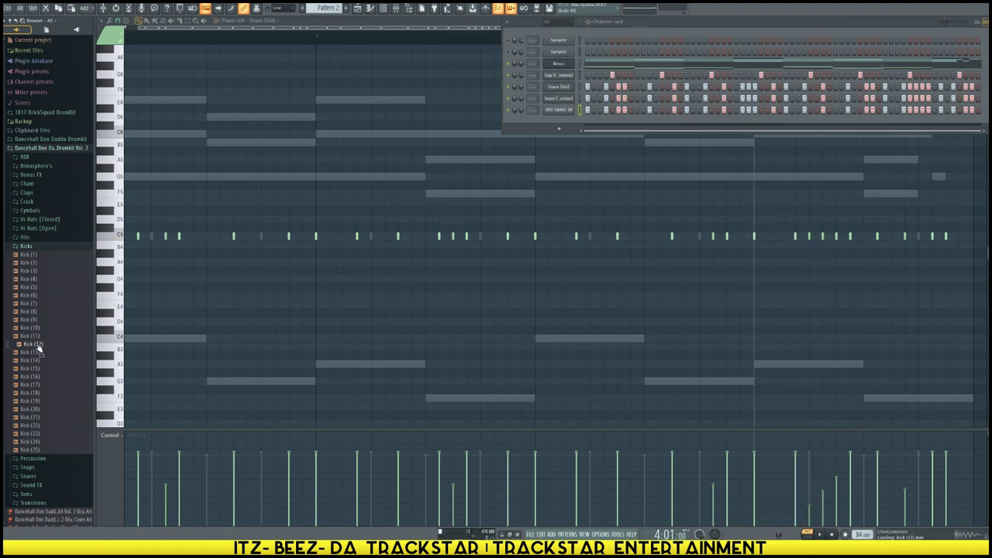
left_click(41, 265)
key("space")
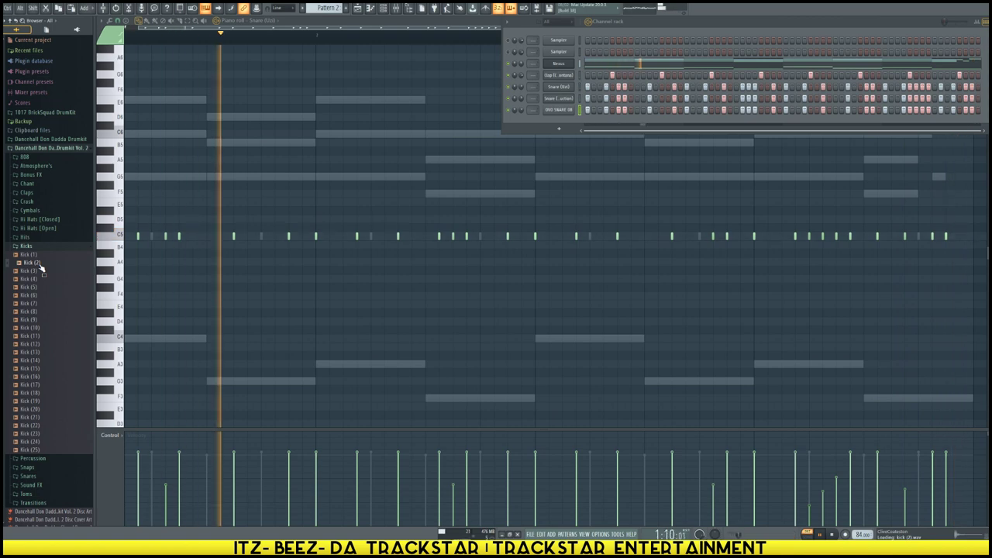
key("space")
Load Kick (7) into a new channel, place a hit on step 1 of bar 1 and close its sampler window
left_click(33, 295)
right_click(36, 302)
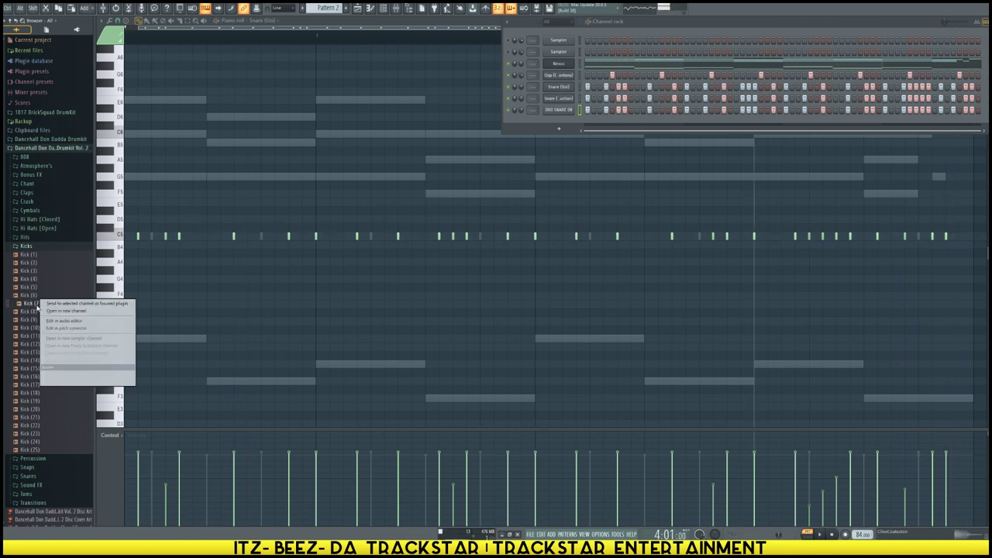
left_click(65, 312)
left_click(588, 121)
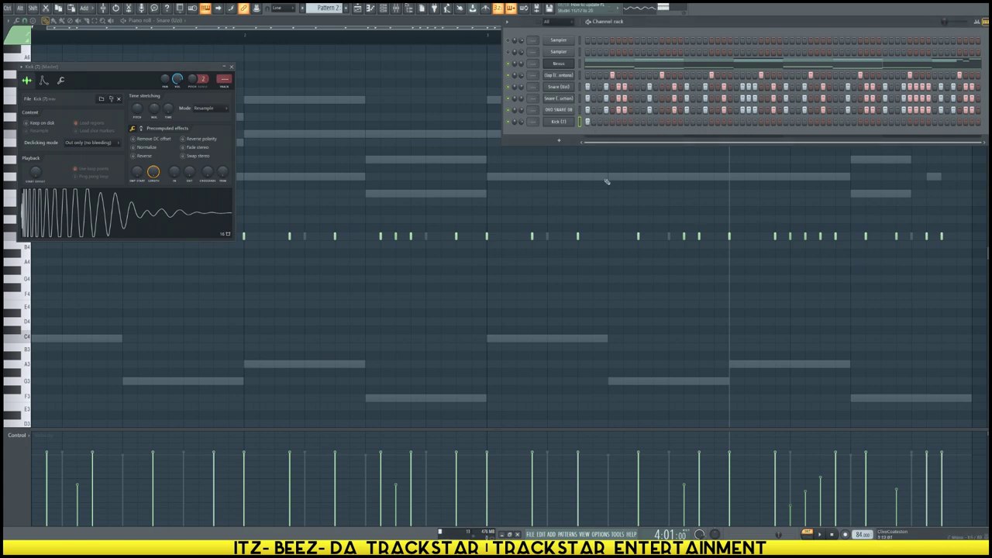
left_click(232, 68)
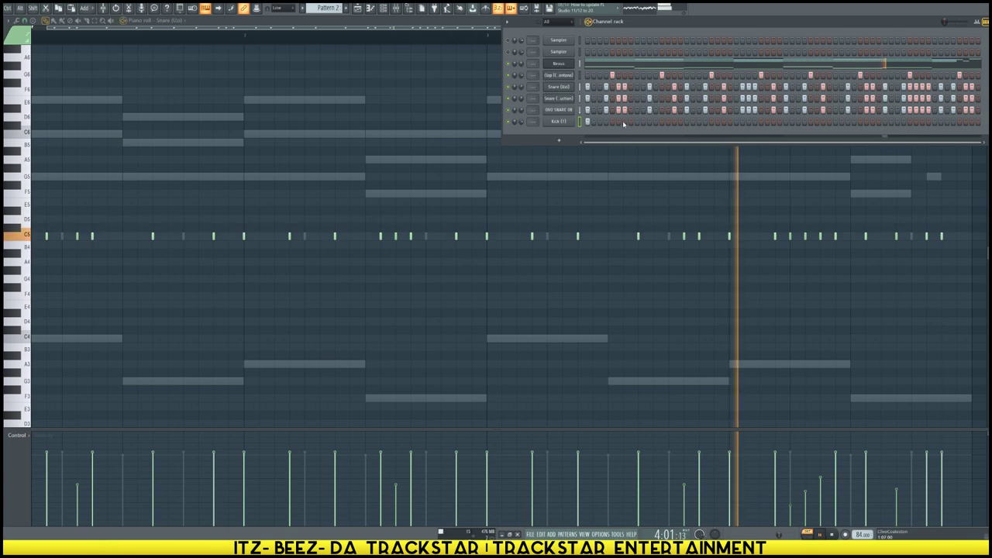
Add kick hits on bar 1 step 11, bar 2 steps 1, 4, 11 and 15, and bar 3 step 1 while replaying the loop
left_click(832, 534)
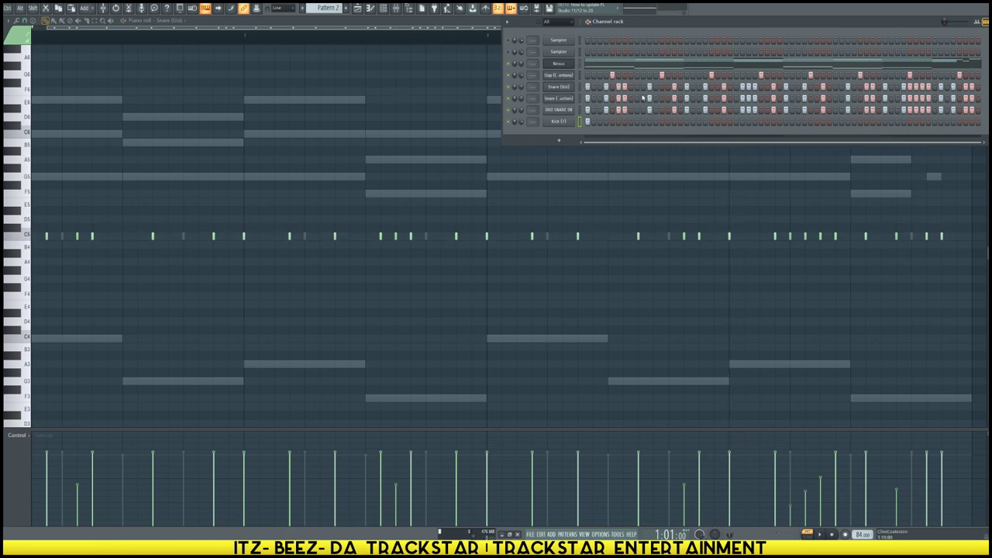
key("space")
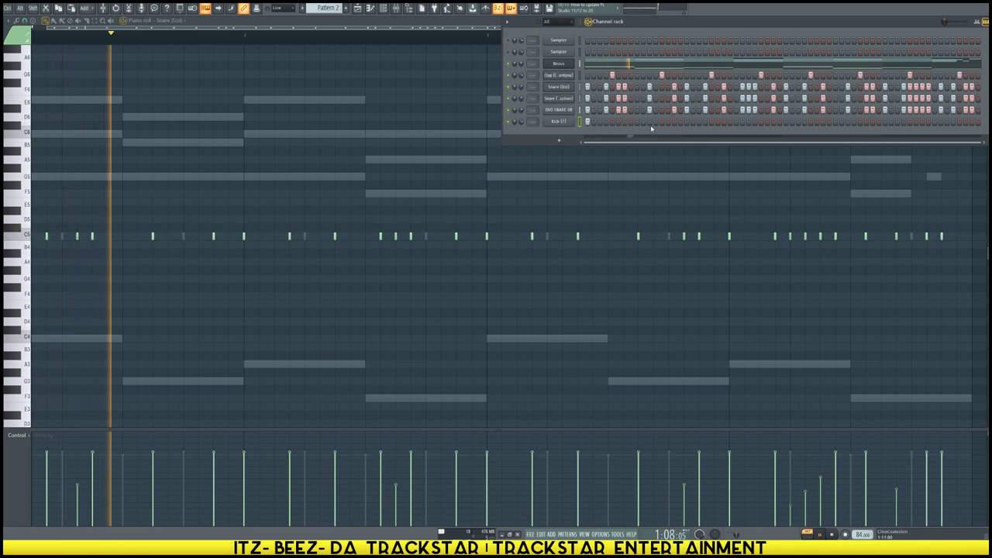
key("space")
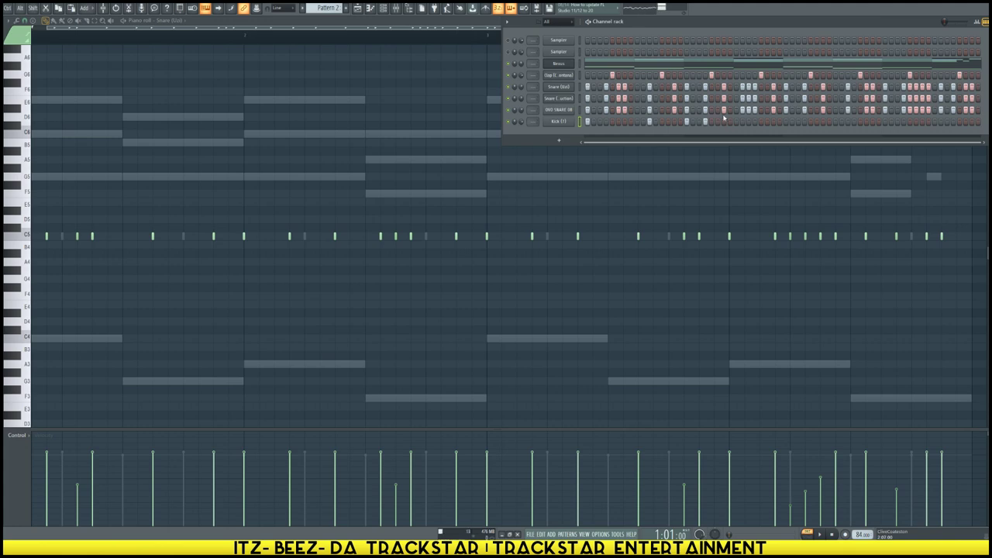
key("space")
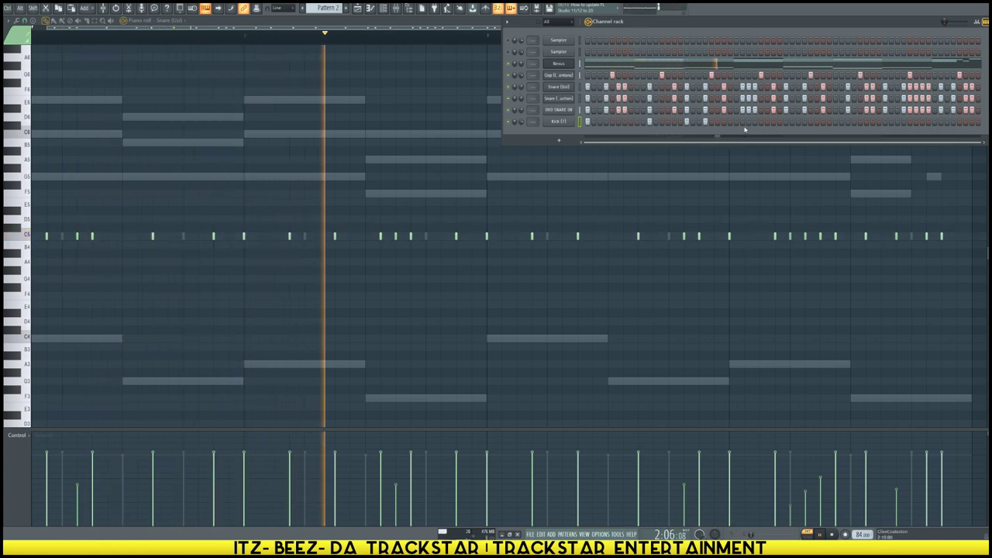
key("space")
Duplicate the Kick (7) notes of the first two bars in the piano roll and align the copy to start at bar 3
right_click(558, 121)
left_click(589, 133)
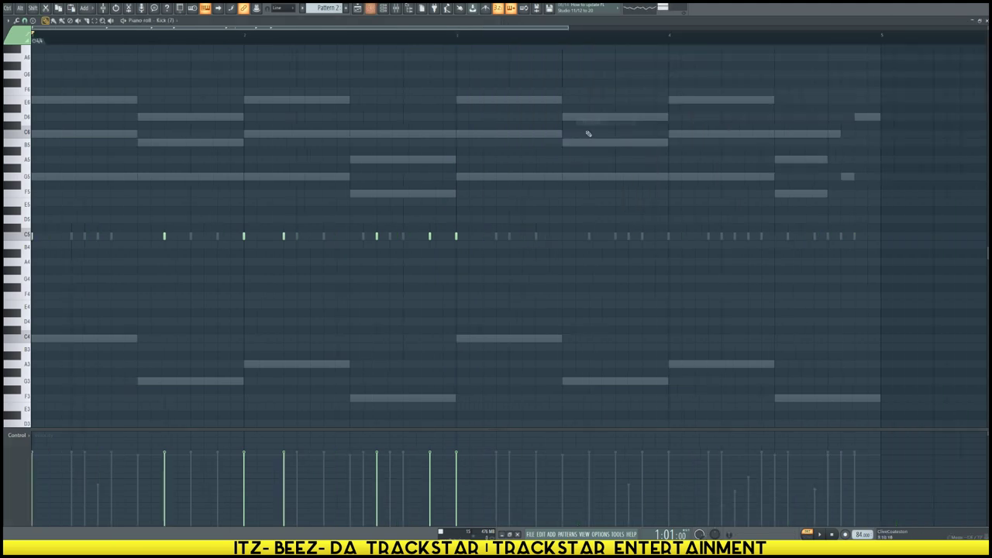
left_click_drag(516, 299, 31, 113)
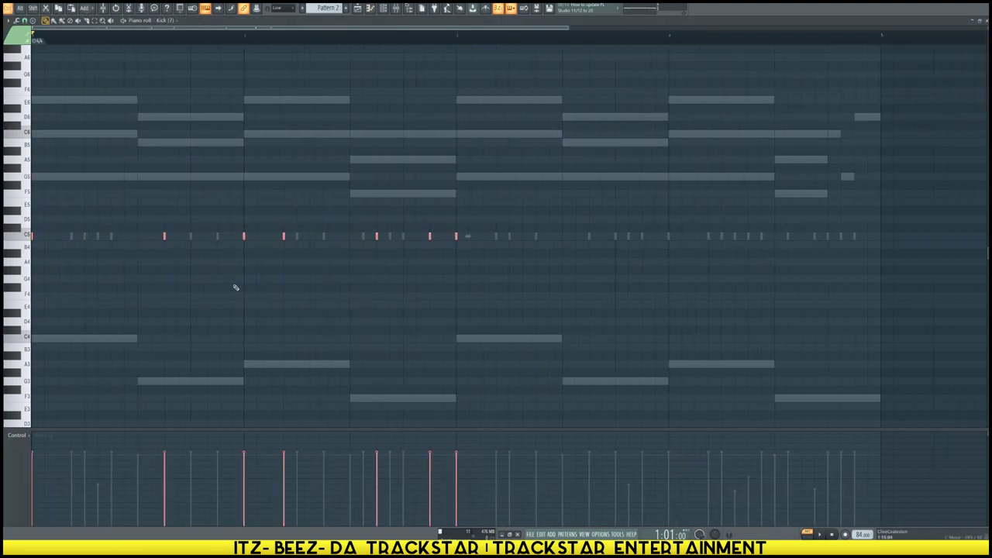
key("ctrl+b")
key("space")
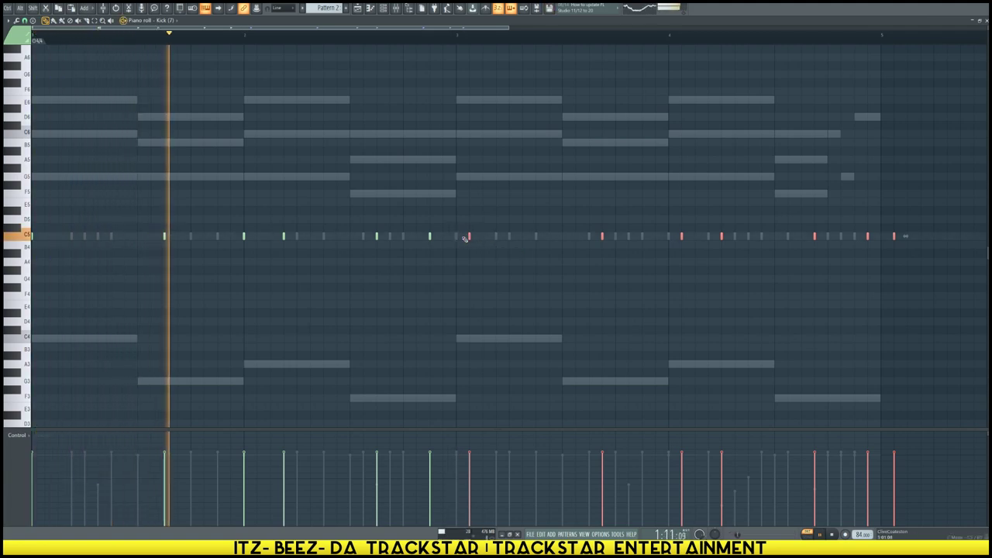
left_click_drag(469, 236, 458, 237)
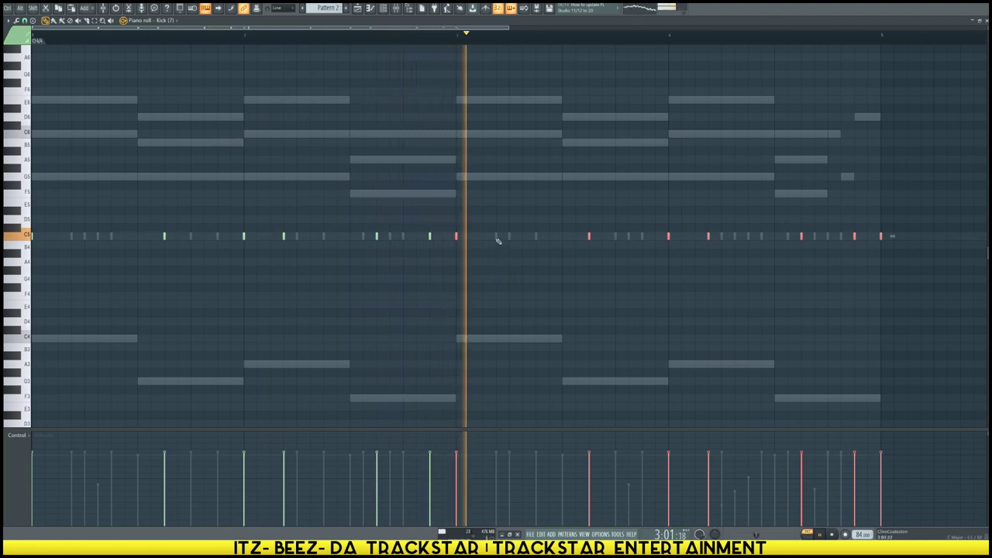
Add a kick hit on step 4 of bar 3 and play the pattern from the start
key("space")
left_click(491, 233)
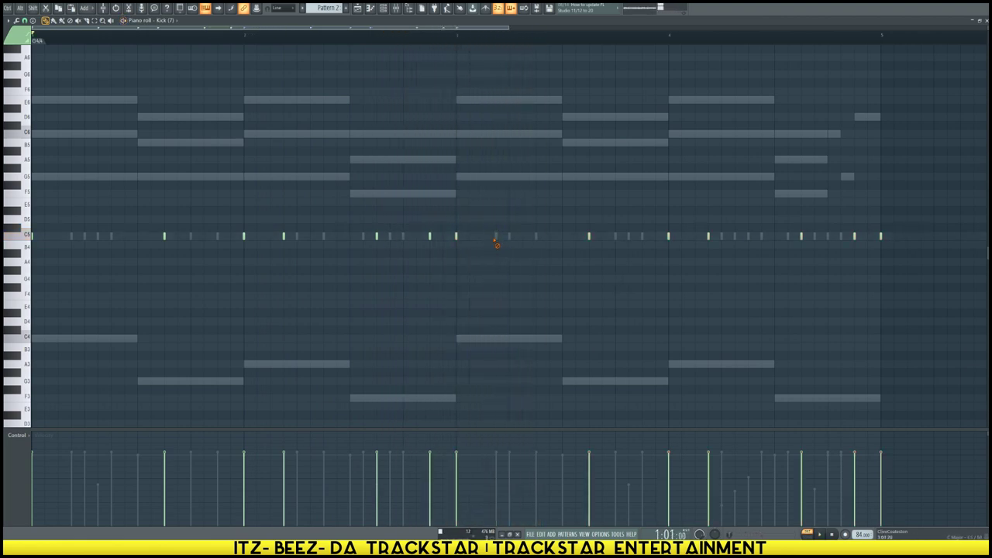
key("space")
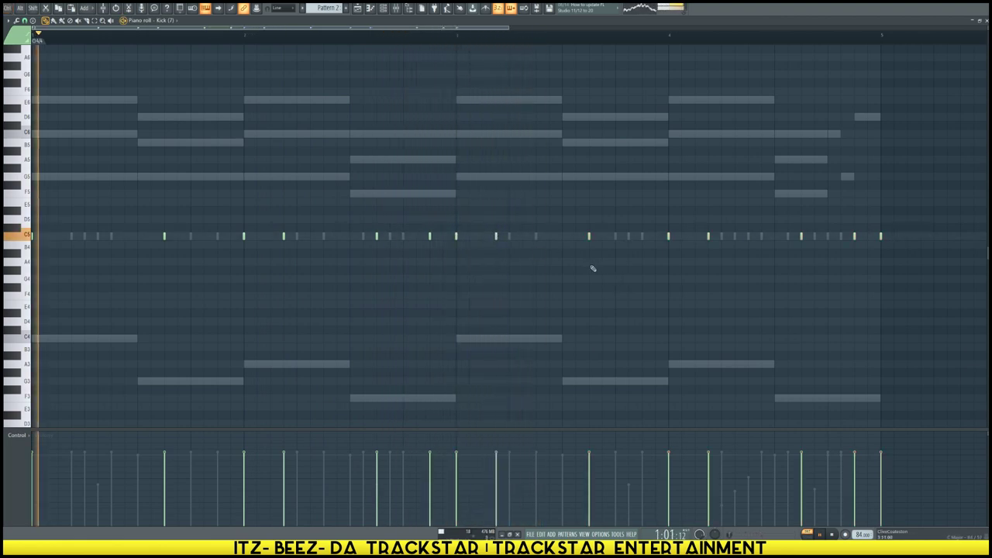
Add softened kick hits on step 16 of bar 1 and step 8 of bar 4 while replaying the pattern
left_click(231, 235)
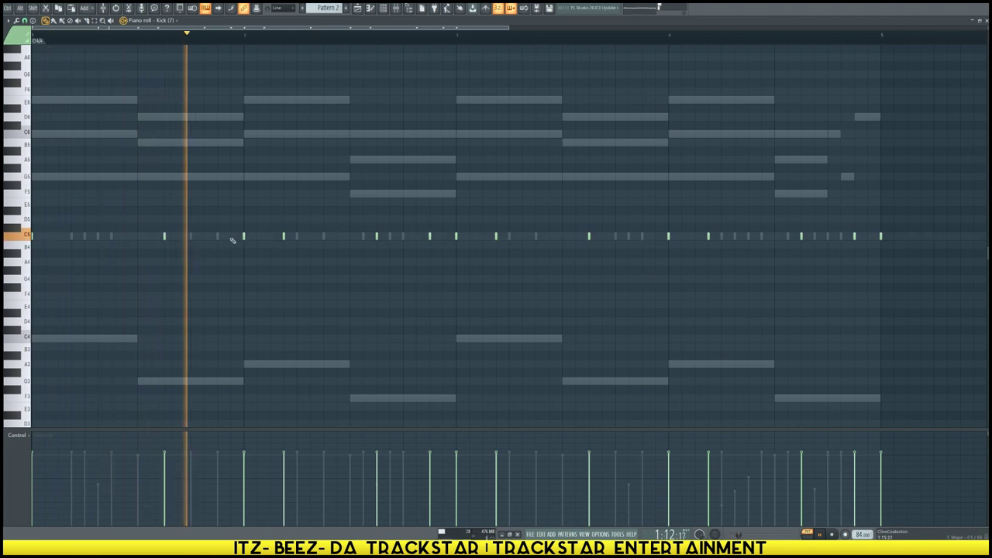
key("space")
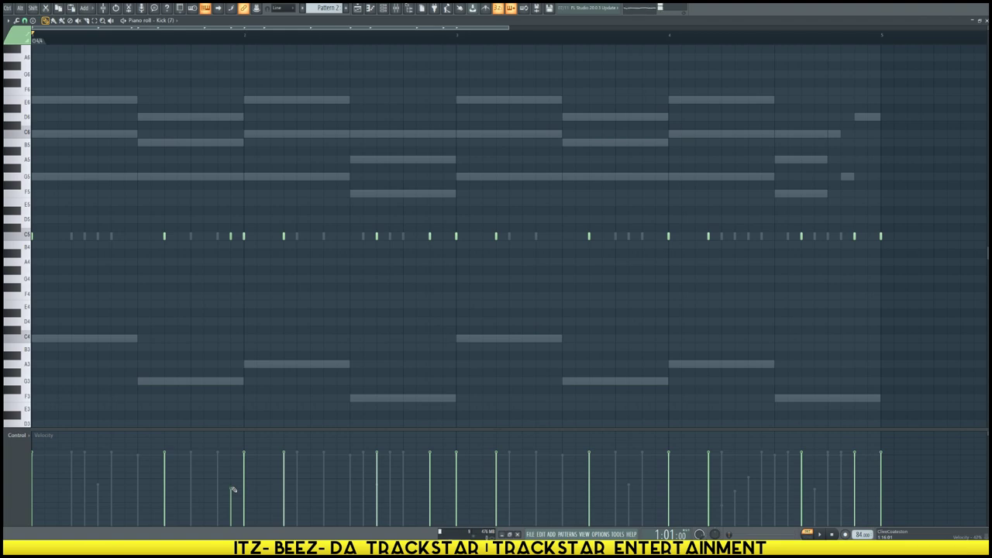
key("space")
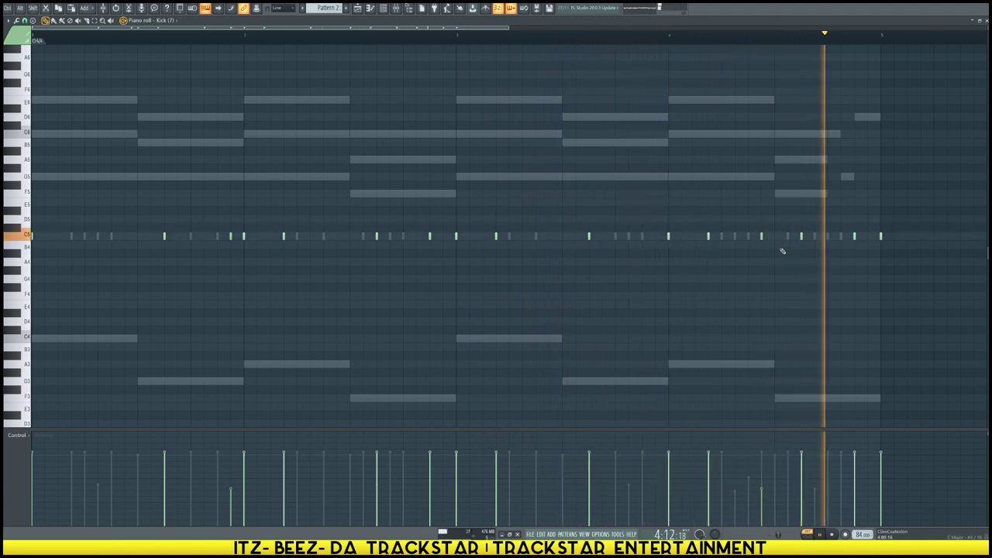
Raise the velocity of the kick hit on step 8 of bar 4, replay from late bar 3, and delete the kick at the start of bar 5
key("space")
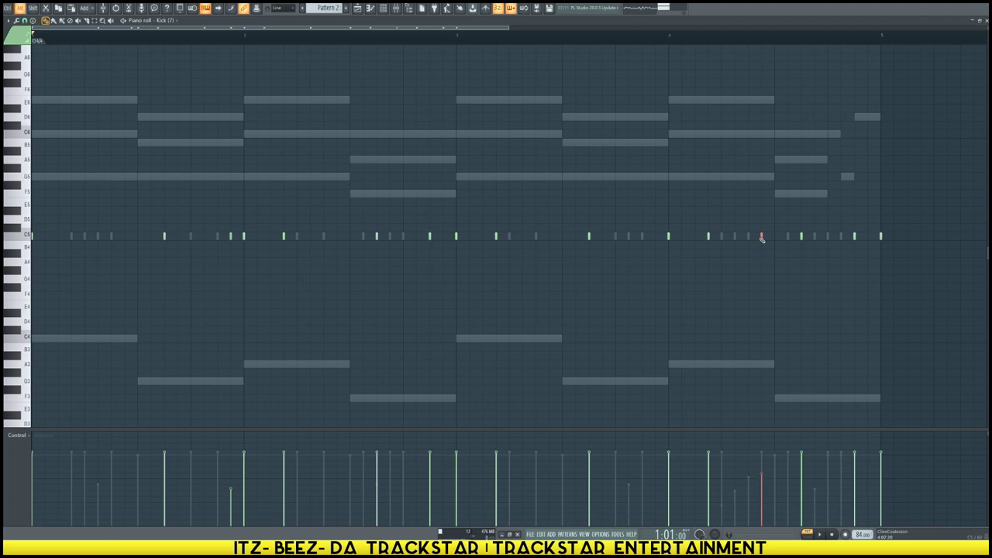
key("space")
left_click(661, 35)
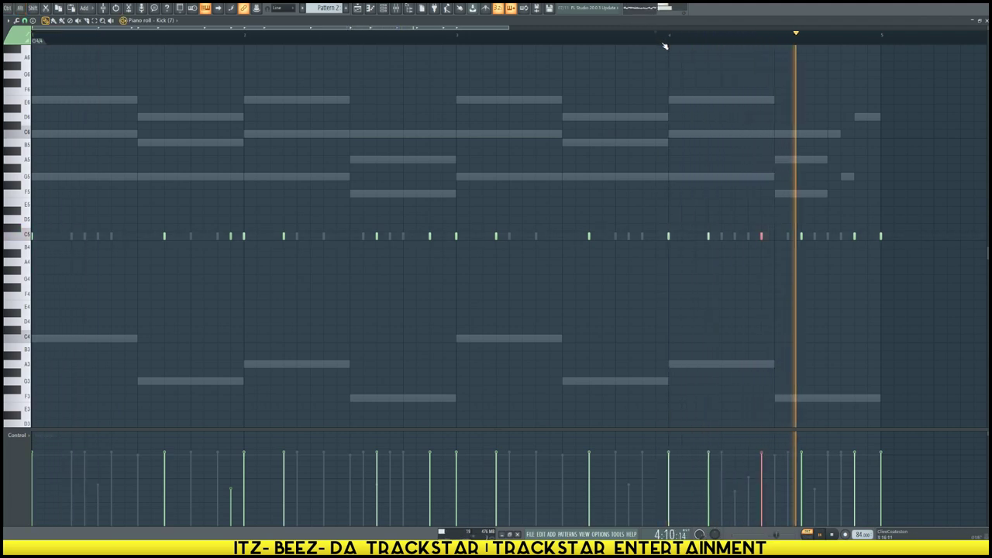
key("space")
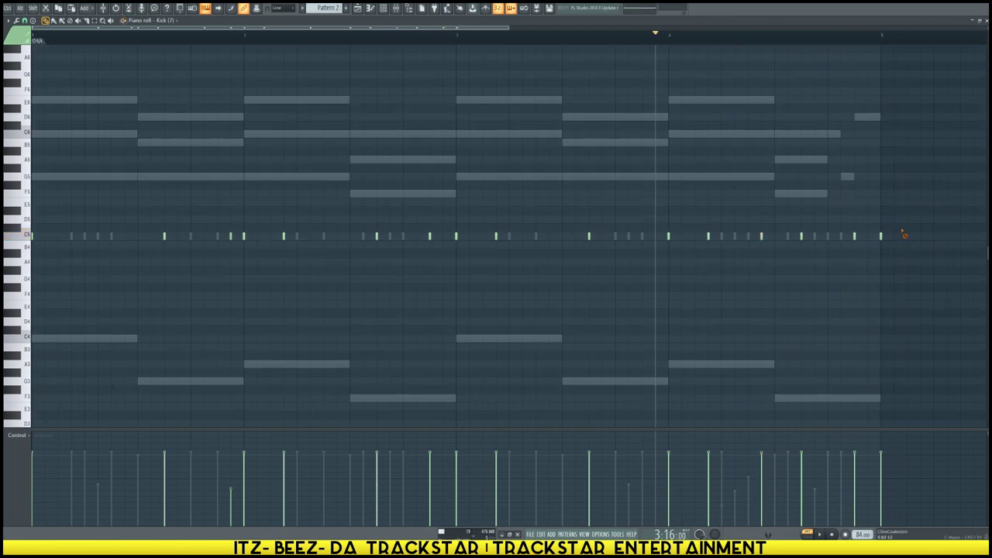
Insert a second Nexus channel above the clap and paste the original Nexus channel's chord notes into it
left_click(383, 9)
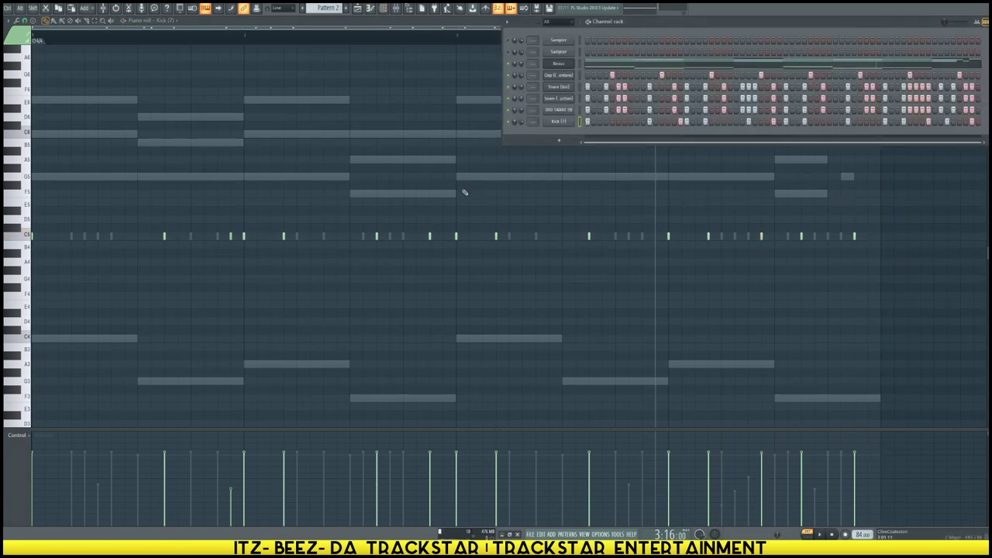
right_click(571, 76)
mouse_move(616, 136)
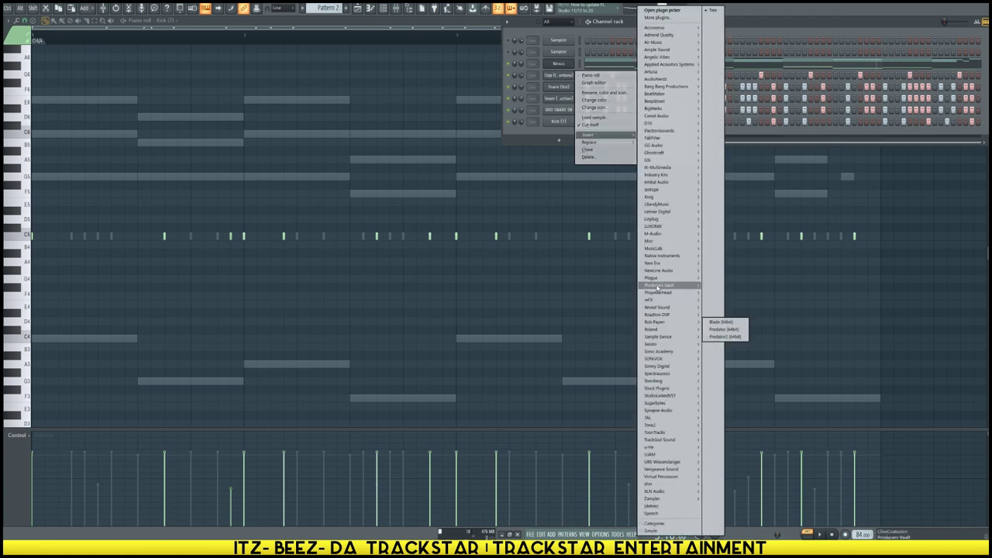
mouse_move(653, 484)
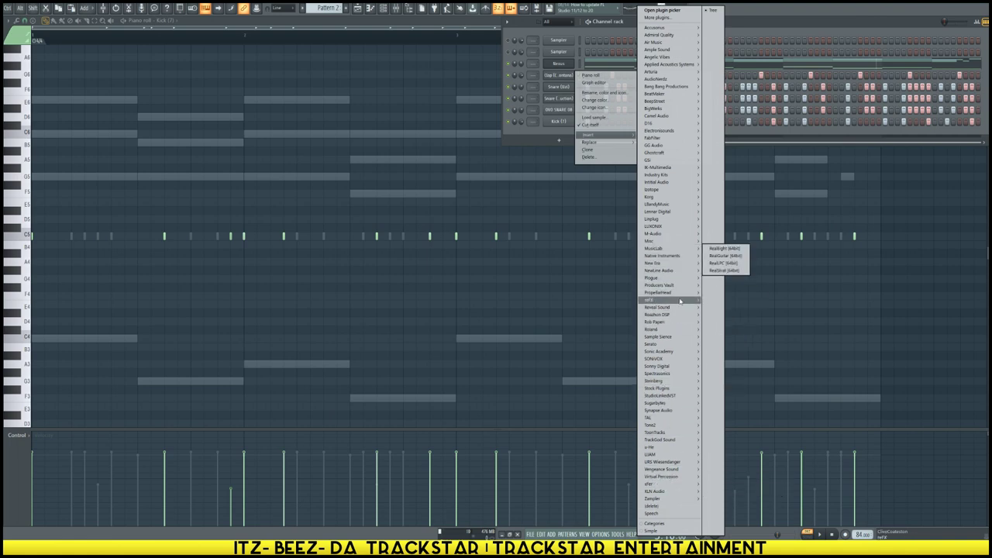
left_click(714, 301)
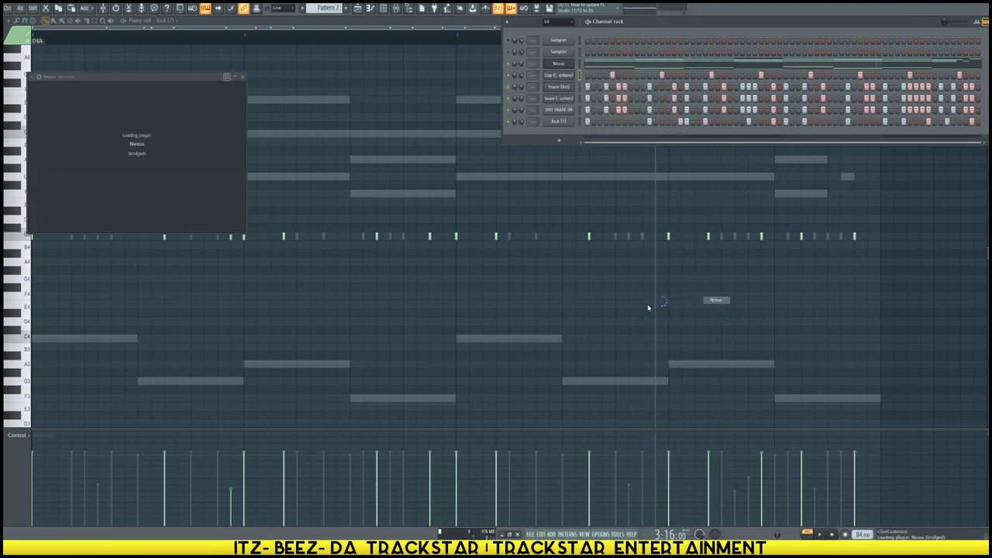
left_click(587, 76)
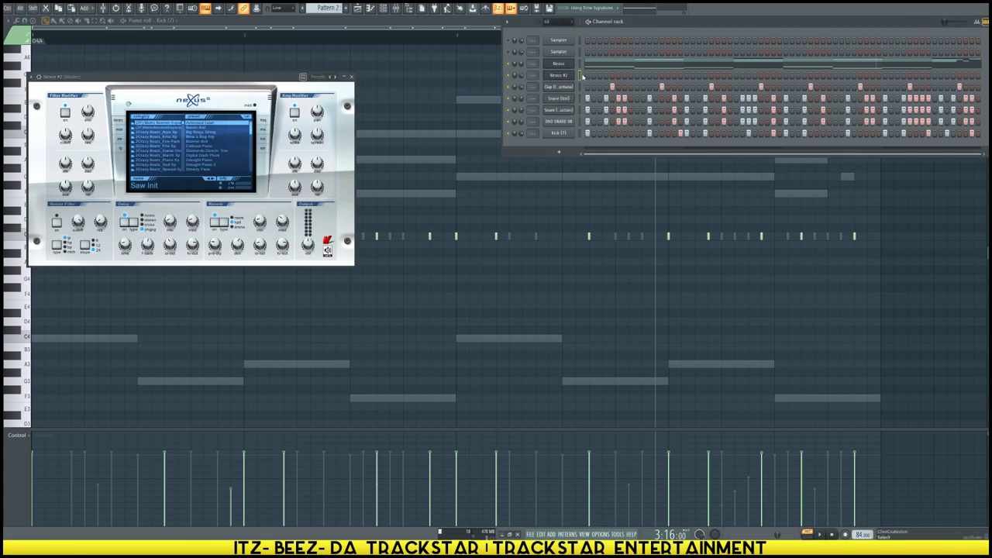
key("ctrl+v")
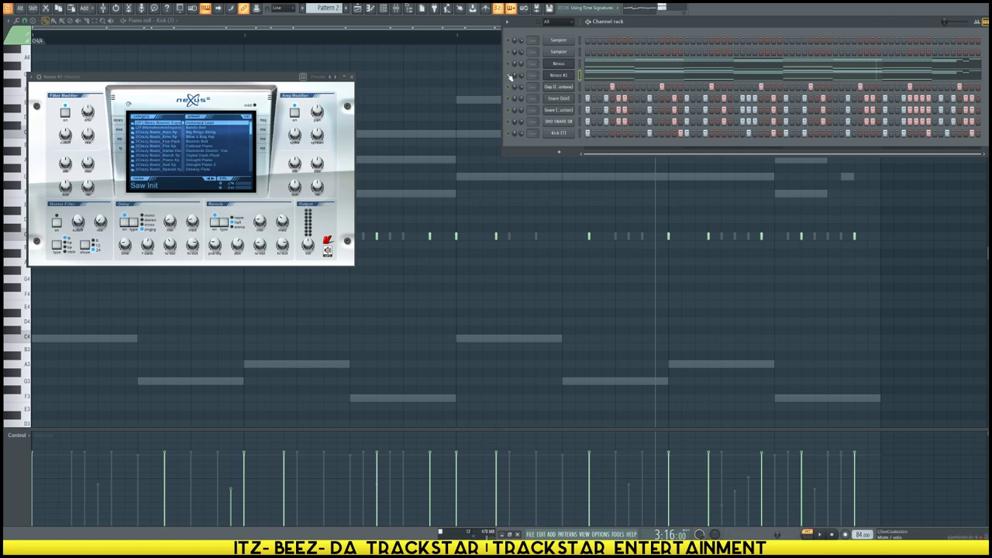
Browse the sound categories of Nexus #2 down to the XP2 trance expansion and load the Arp Galactic preset
left_click_drag(216, 81, 511, 184)
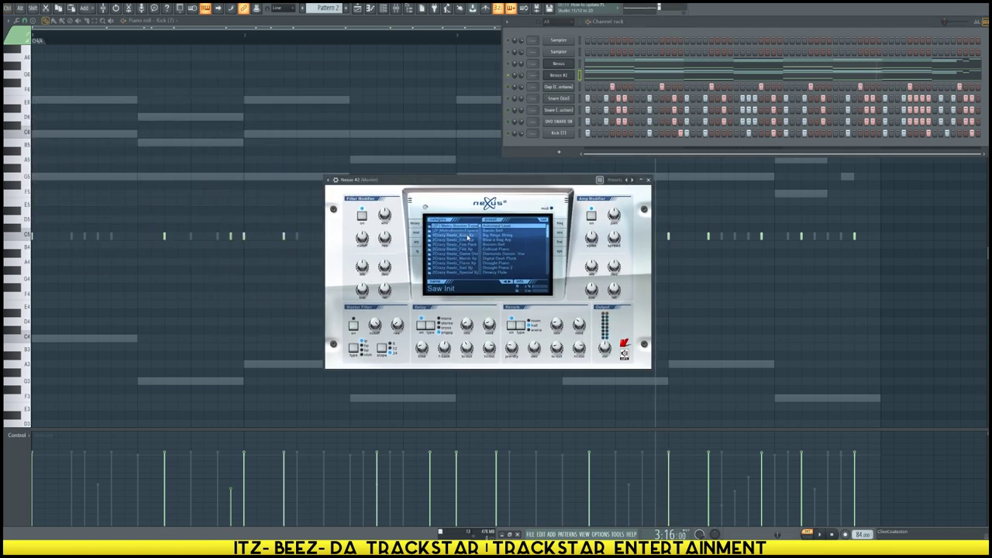
scroll(480, 229, "down", 10)
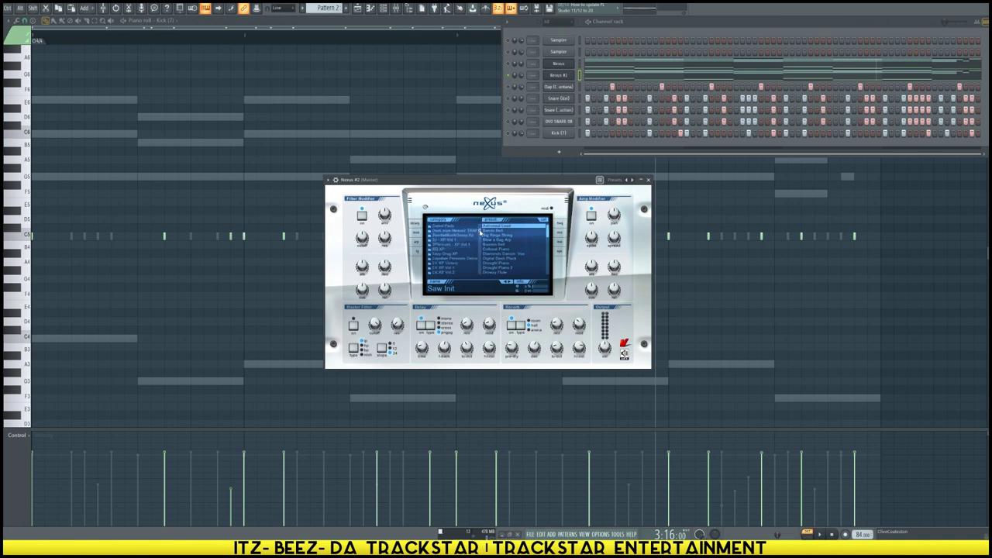
scroll(480, 235, "down", 3)
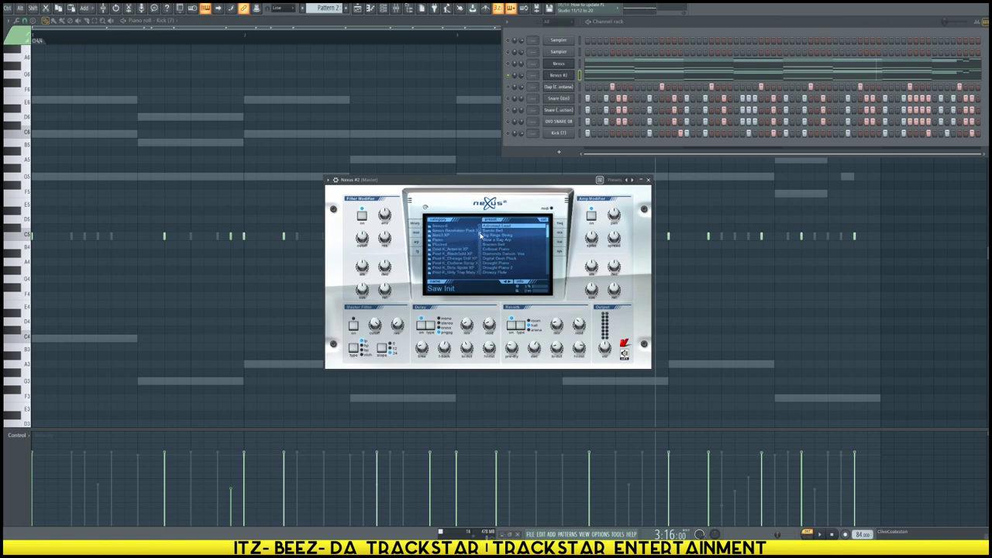
scroll(480, 235, "down", 5)
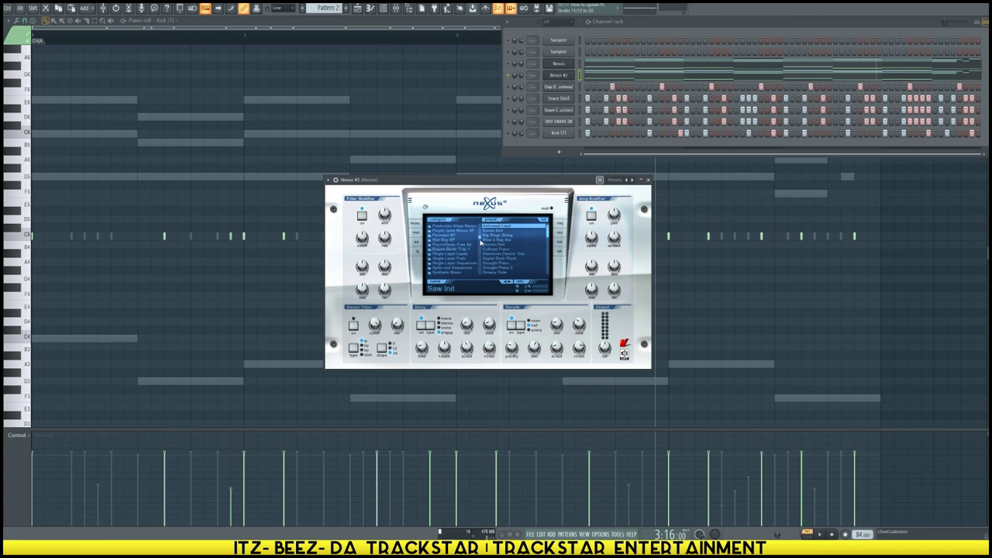
scroll(480, 243, "down", 8)
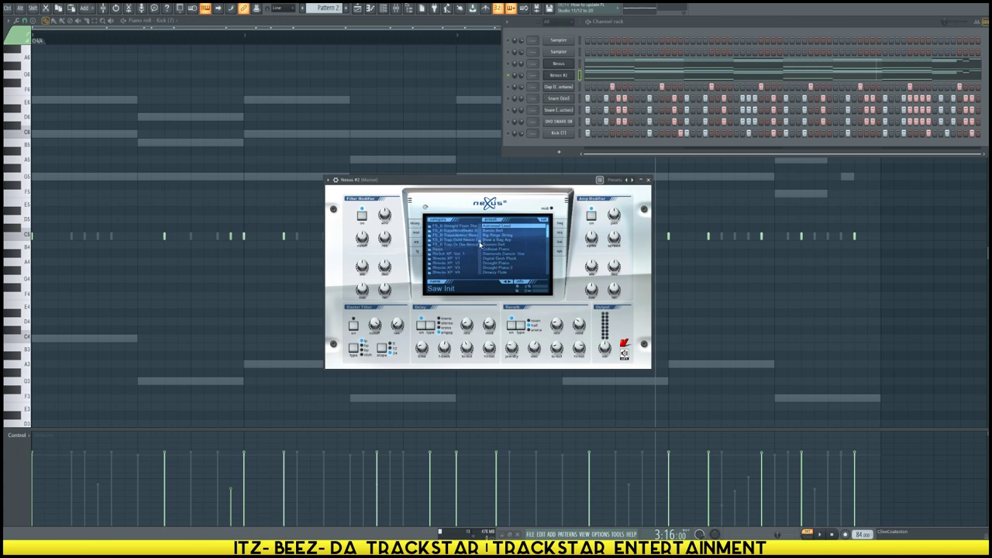
scroll(480, 245, "down", 3)
scroll(480, 247, "down", 3)
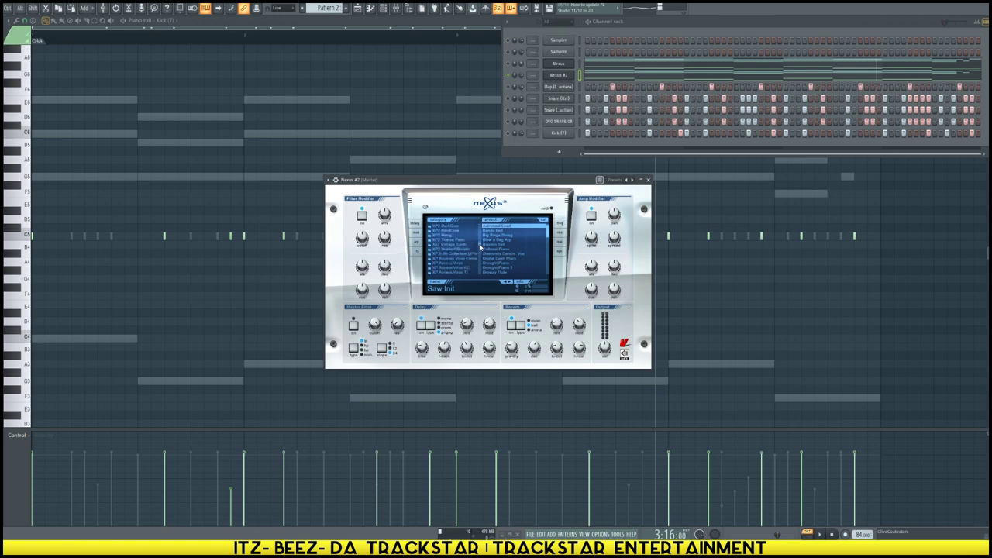
left_click(461, 241)
left_click(509, 245)
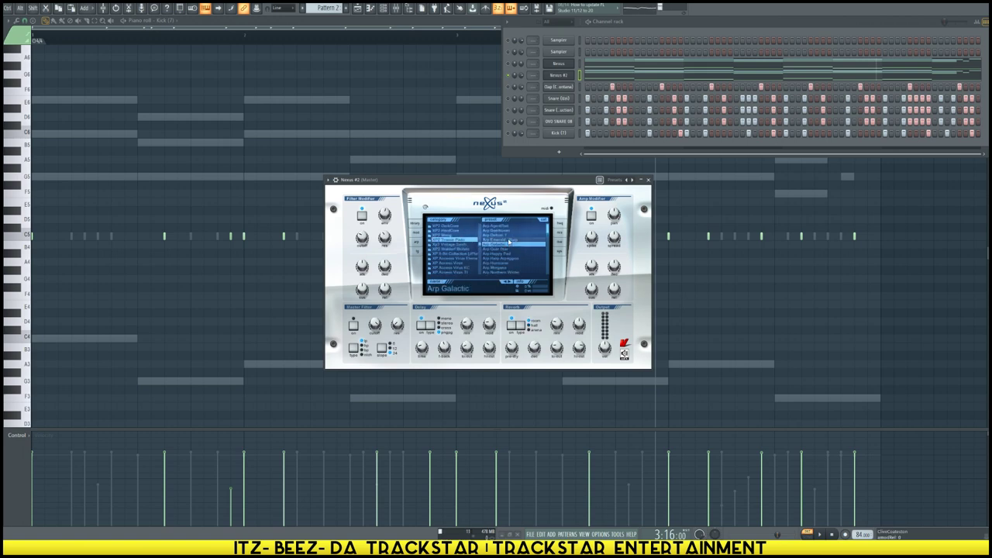
left_click_drag(556, 181, 573, 184)
Step through the Nexus #2 presets past Arp Gold Star to Arp Happy Pad while playing the loop
key("space")
key("space")
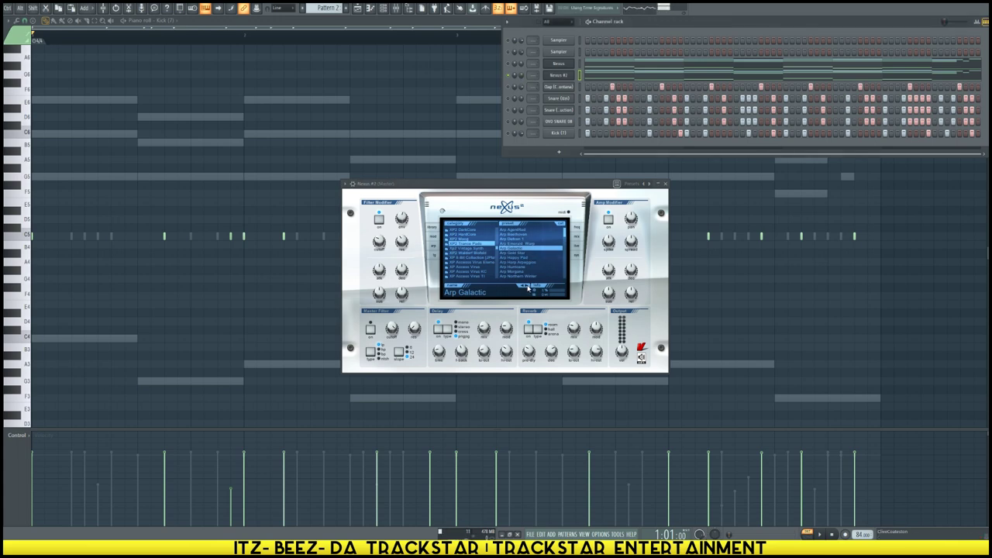
left_click(528, 288)
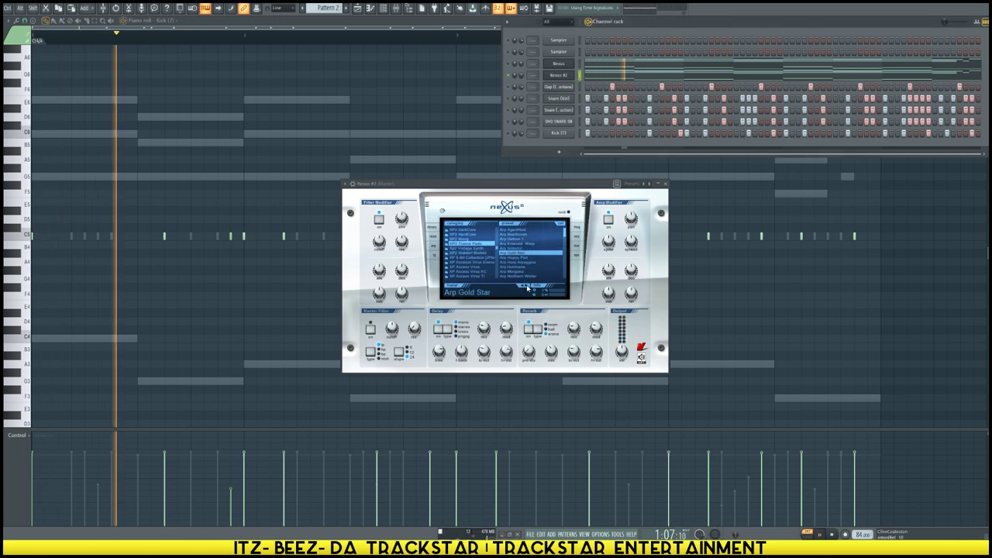
left_click(527, 287)
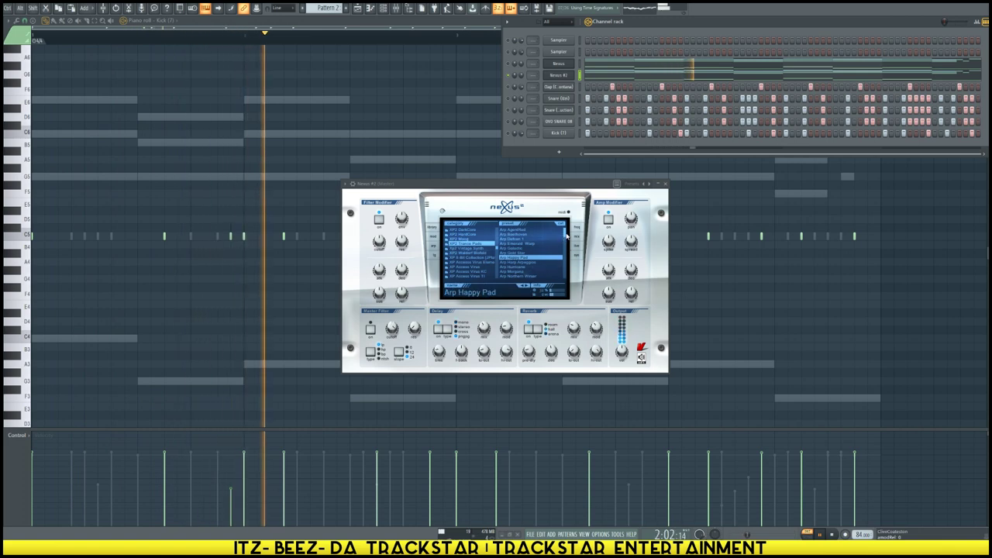
left_click_drag(566, 236, 566, 241)
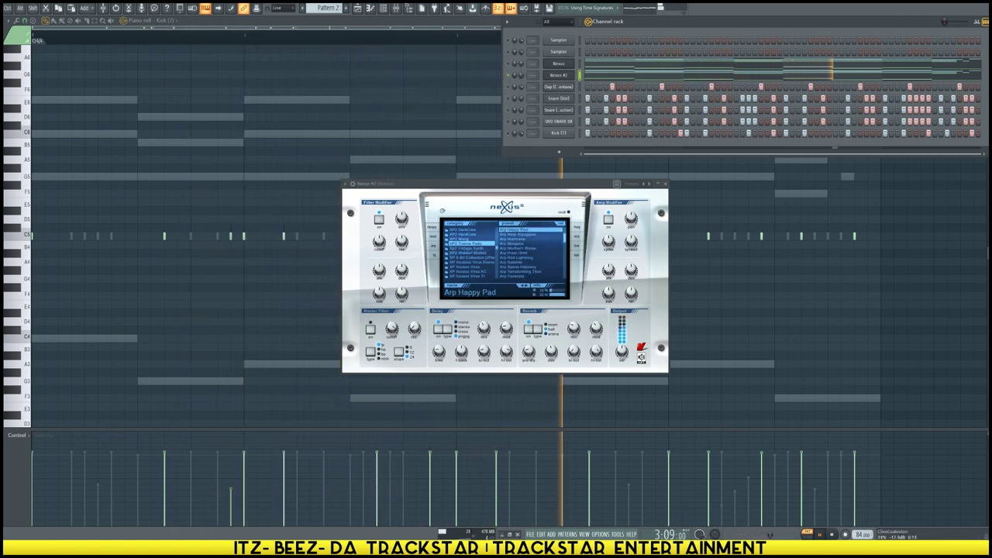
key("space")
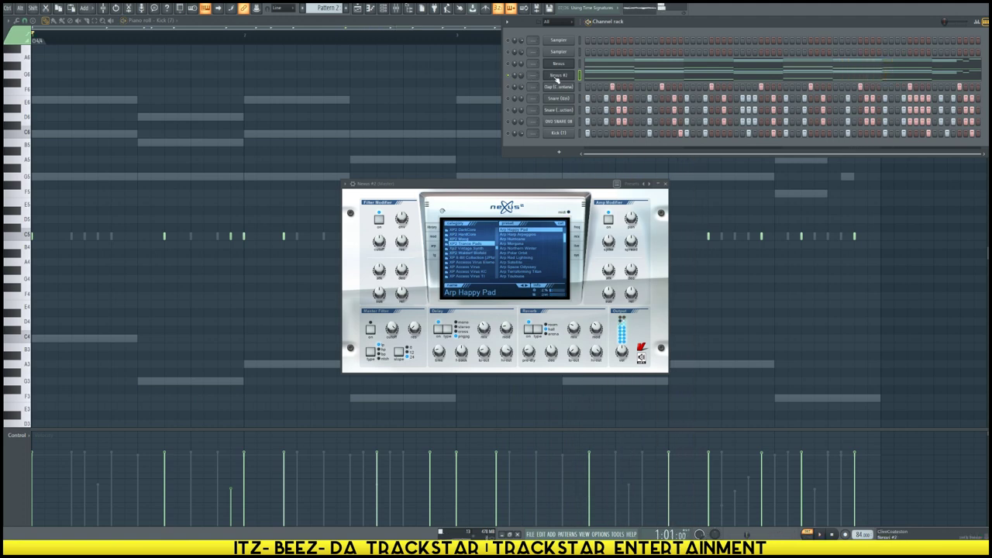
Close the Nexus #2 plugin window and route its channel to mixer insert 6
left_click(558, 75)
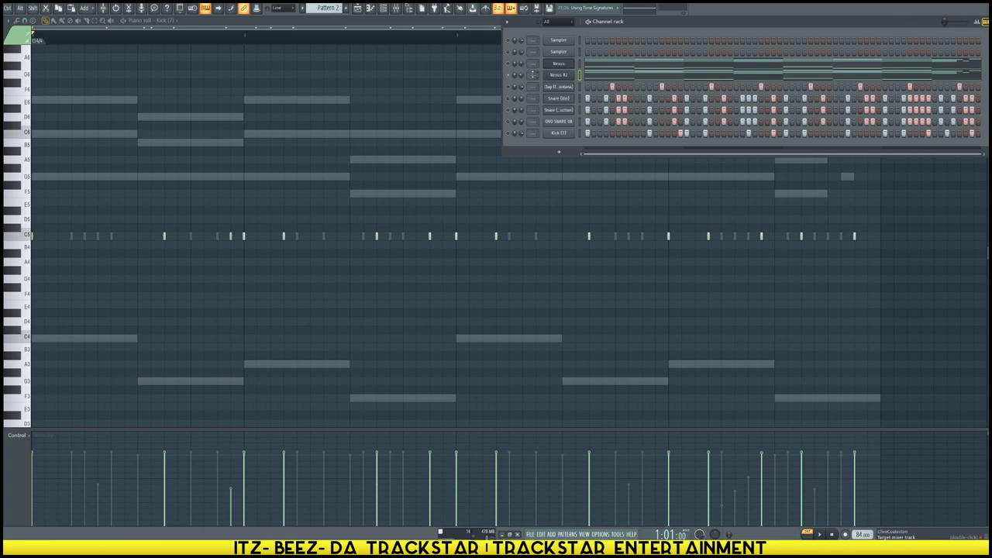
key("F9")
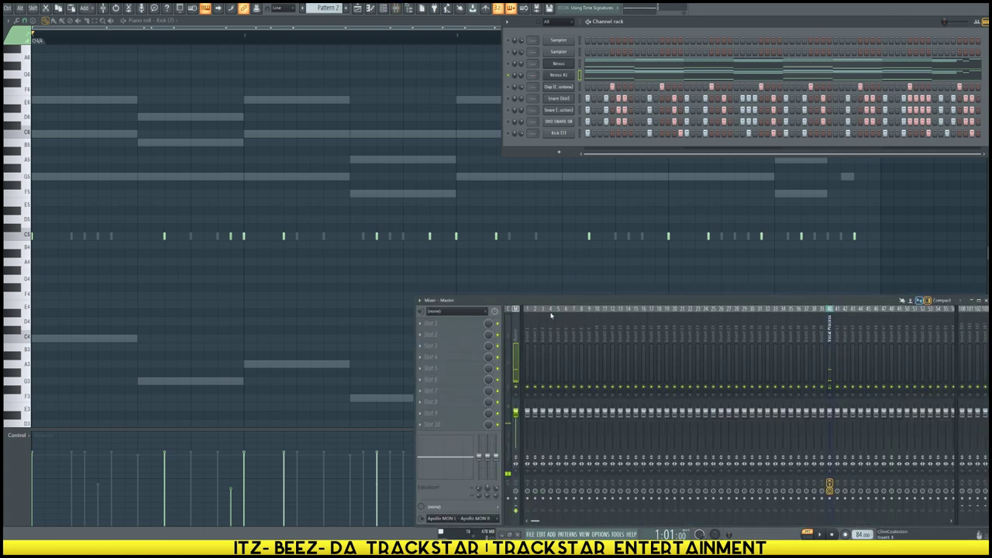
left_click_drag(534, 75, 534, 63)
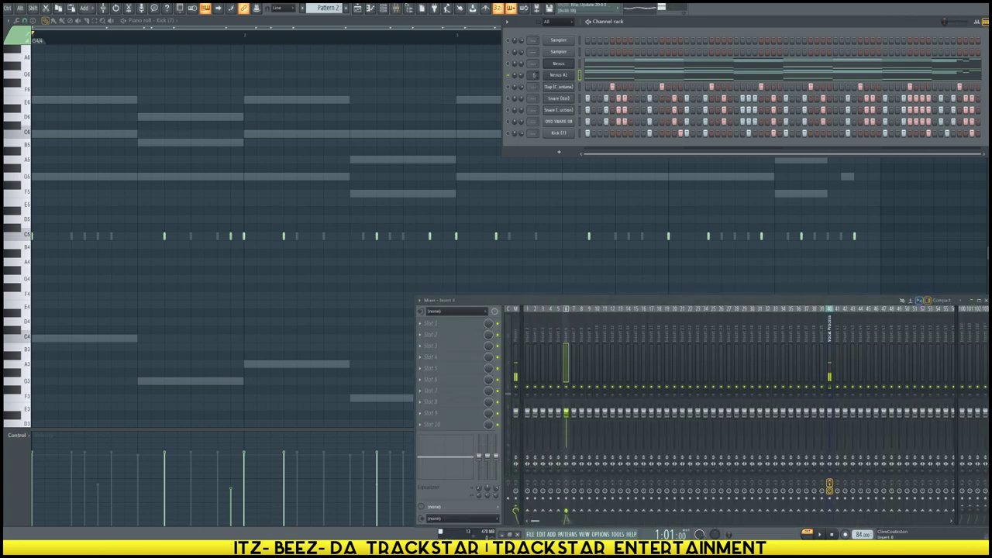
Load the stock Fruity Parametric EQ 2 into the first effect slot of mixer insert 6
left_click(467, 324)
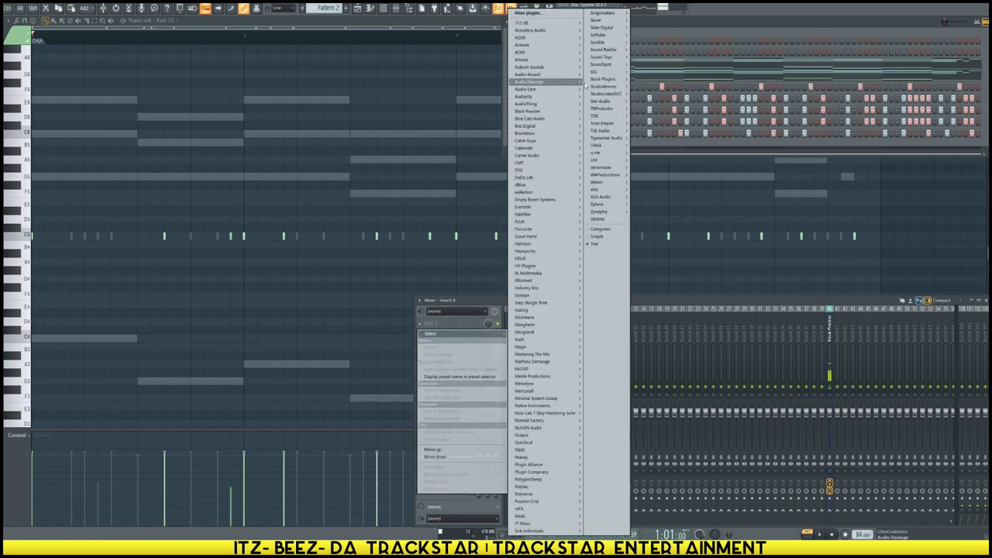
mouse_move(601, 57)
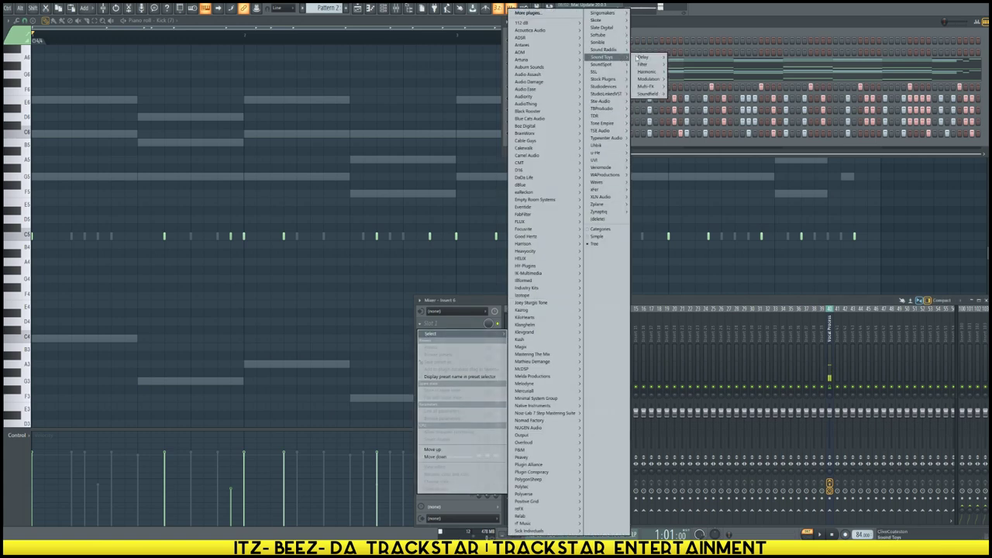
mouse_move(661, 58)
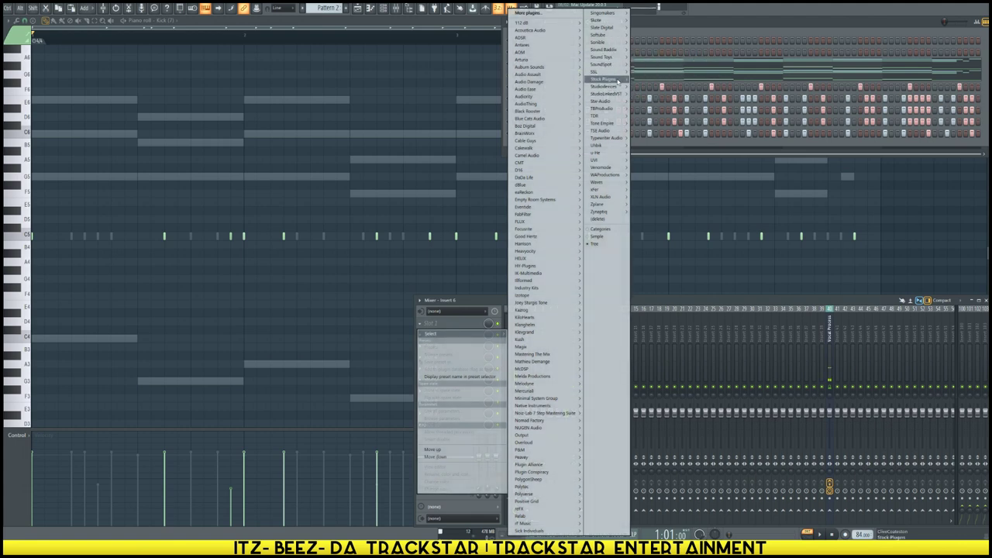
mouse_move(605, 79)
mouse_move(650, 86)
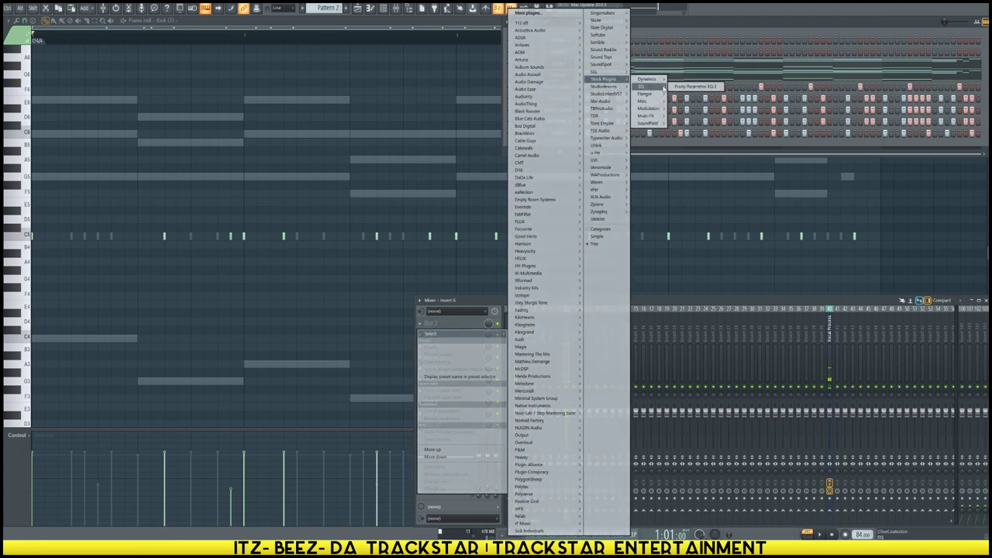
left_click(682, 91)
left_click_drag(212, 115, 532, 154)
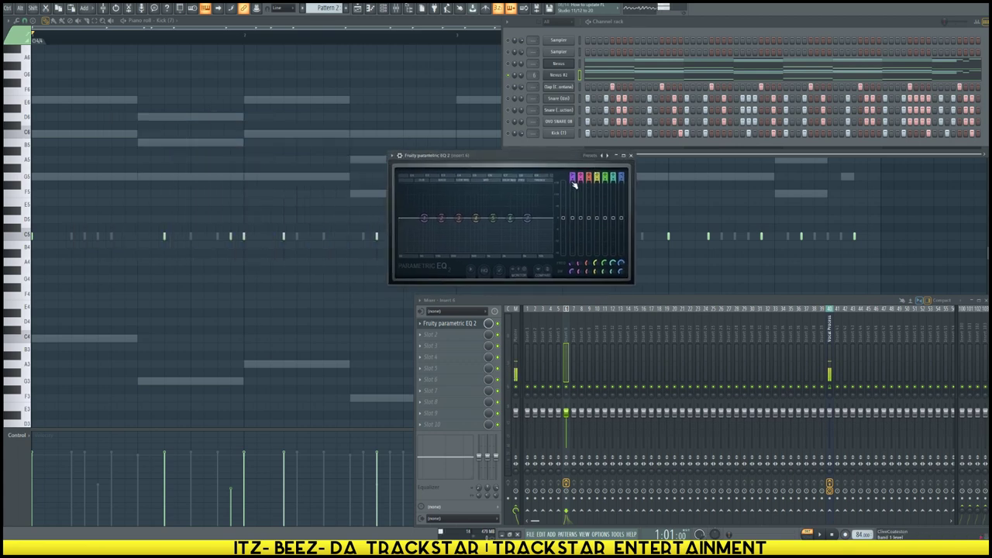
Turn EQ band 1 into a high-pass filter with a raised cutoff and slightly boost the two highest bands
left_click_drag(573, 178, 573, 189)
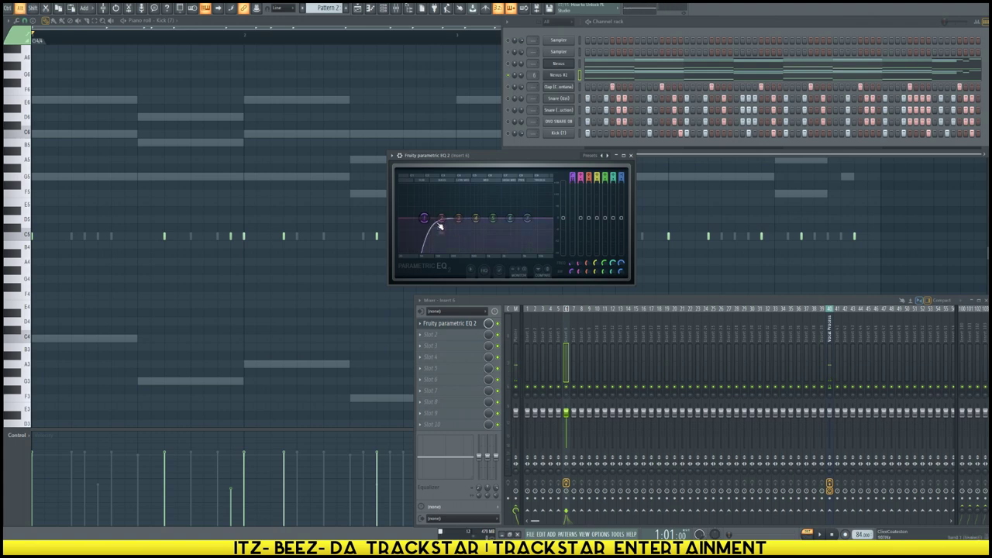
scroll(424, 220, "up", 2)
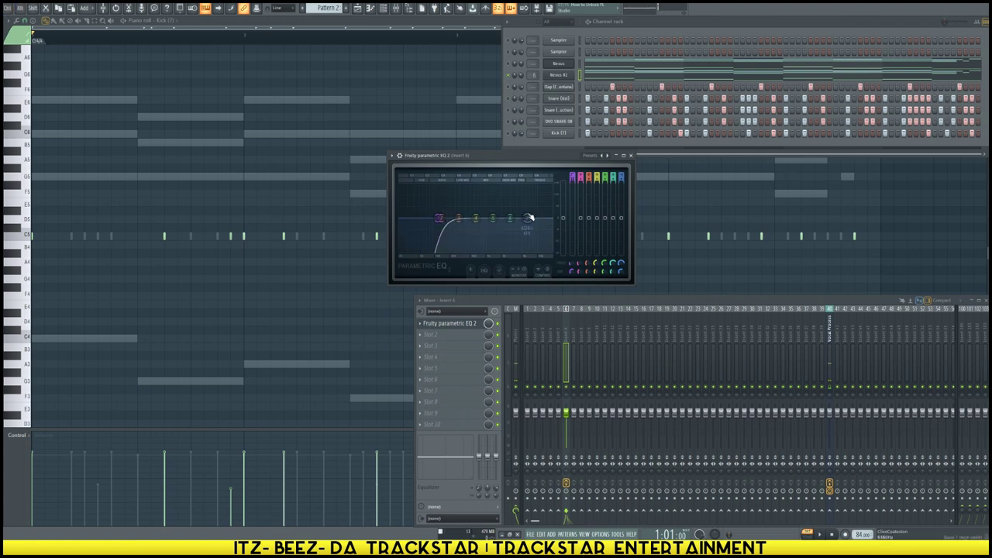
left_click_drag(540, 158, 311, 80)
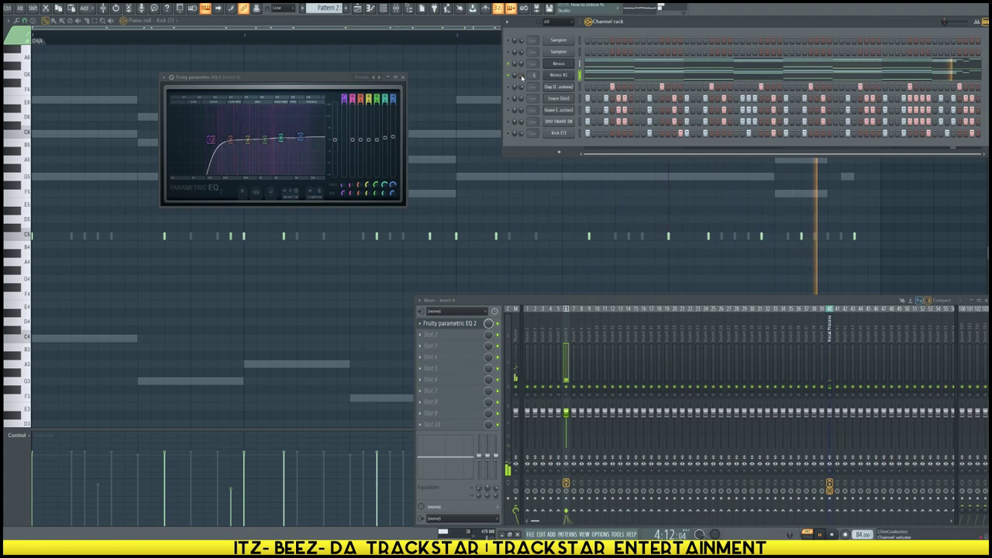
Replay Pattern 2 with all channels unmuted to hear the Nexus #2 layer with the drums, and switch to Pattern 1
key("space")
key("space")
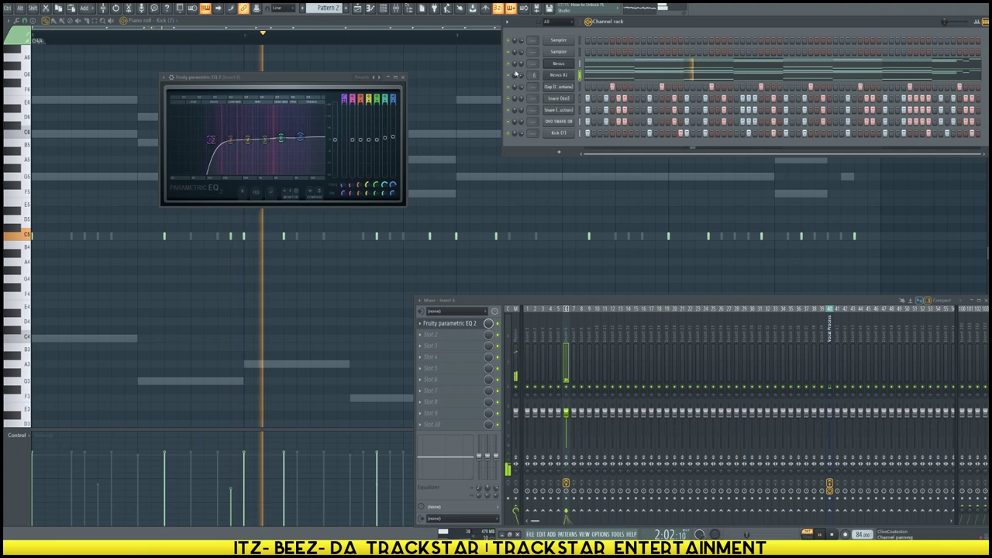
key("space")
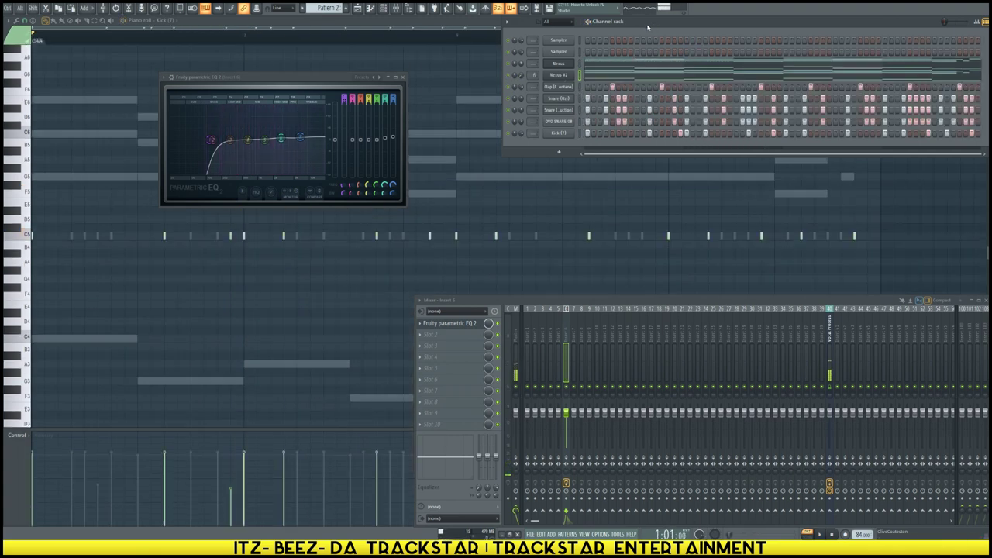
key("KP_Subtract")
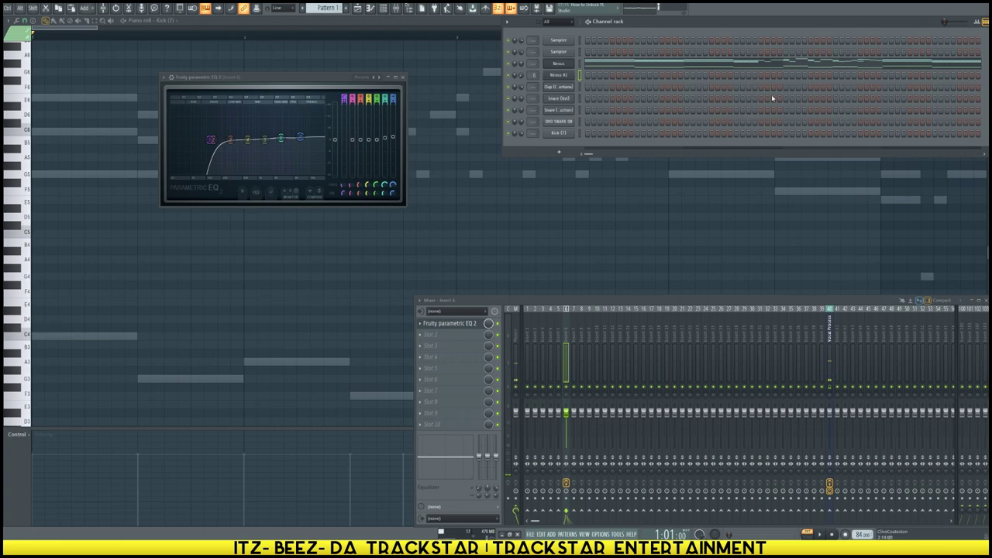
Open the Nexus channel's piano roll in Pattern 1 and play the melody from bar 3 to bar 5
left_click(781, 66)
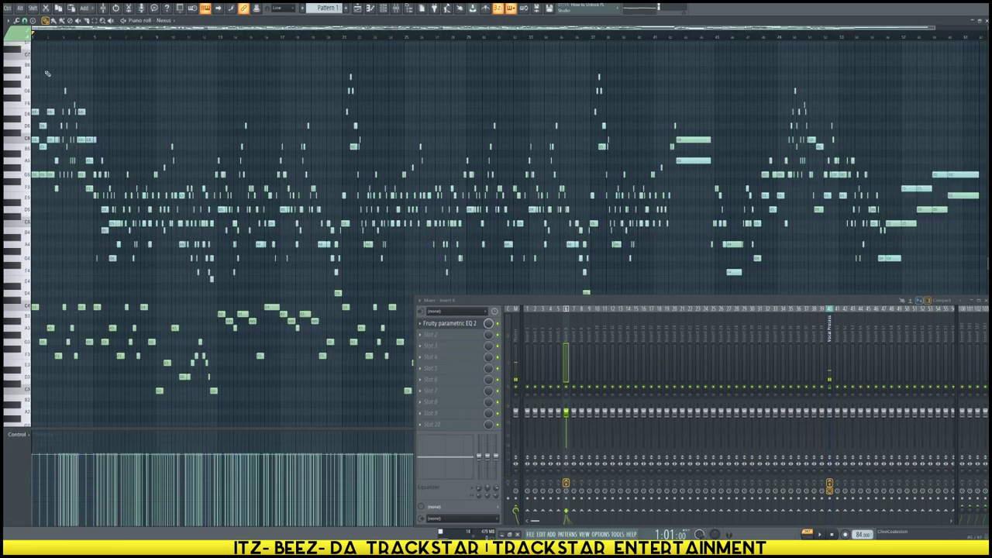
left_click(60, 38)
scroll(60, 39, "up", 8)
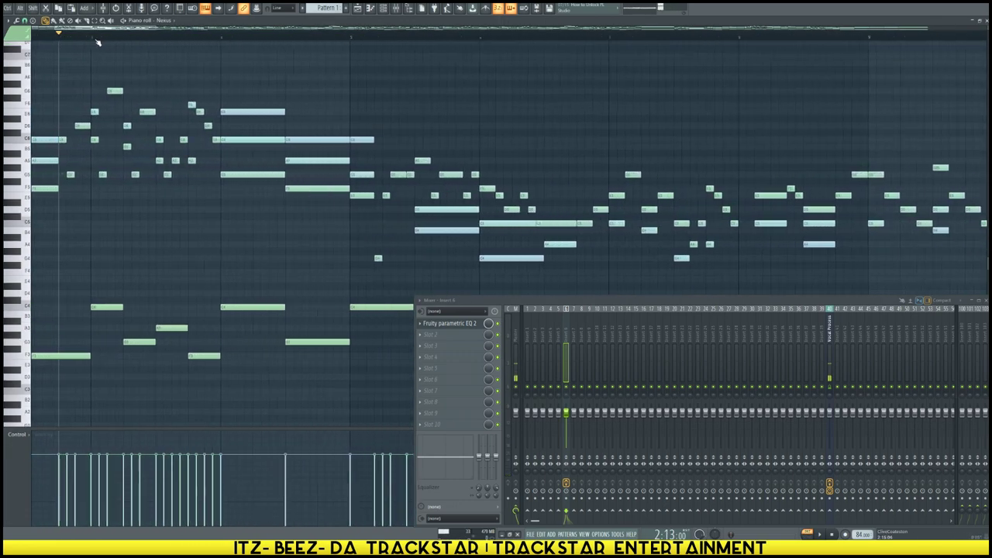
left_click(93, 37)
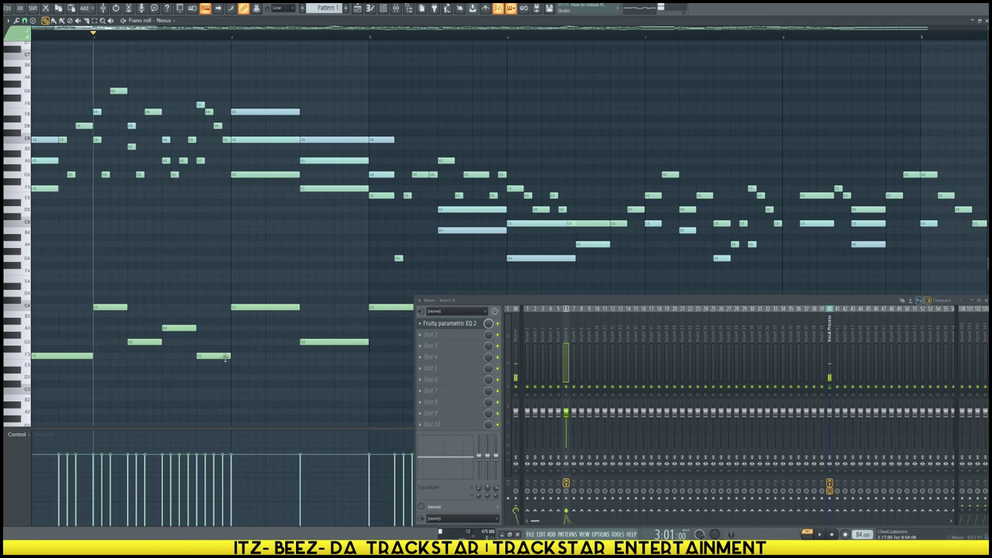
key("space")
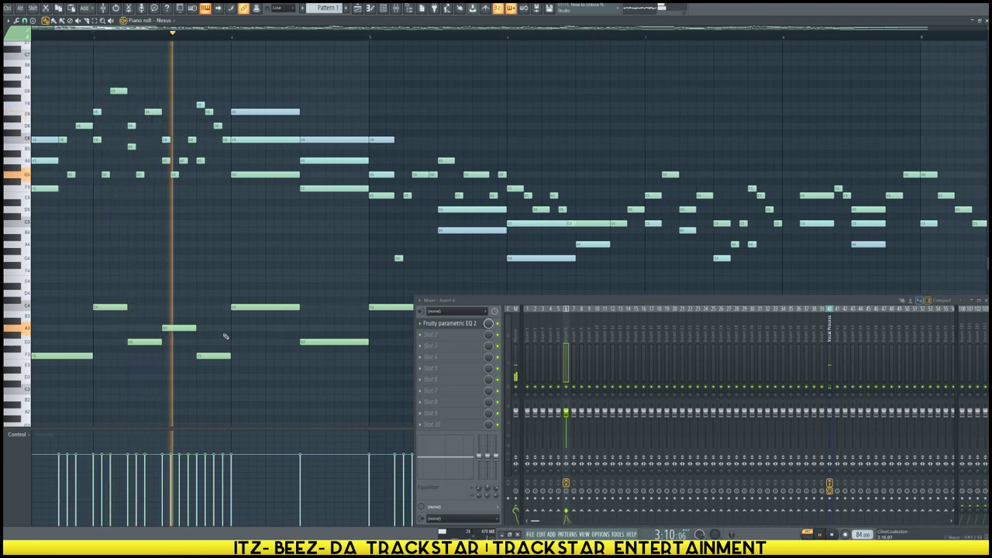
key("space")
key("space")
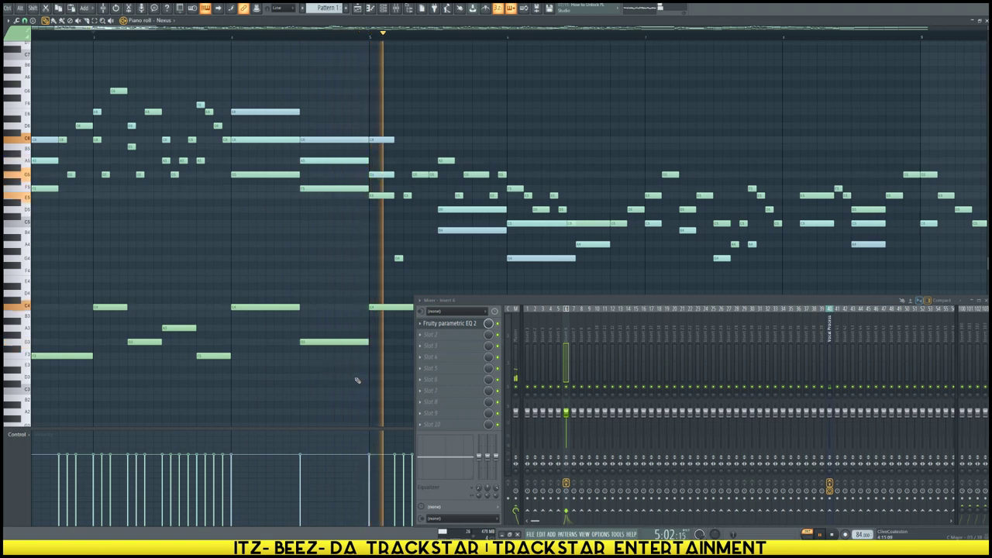
key("space")
Copy the Nexus notes of bars 3 and 4 from Pattern 1 into the second Sampler channel's piano roll in Pattern 2
left_click_drag(360, 388, 93, 81)
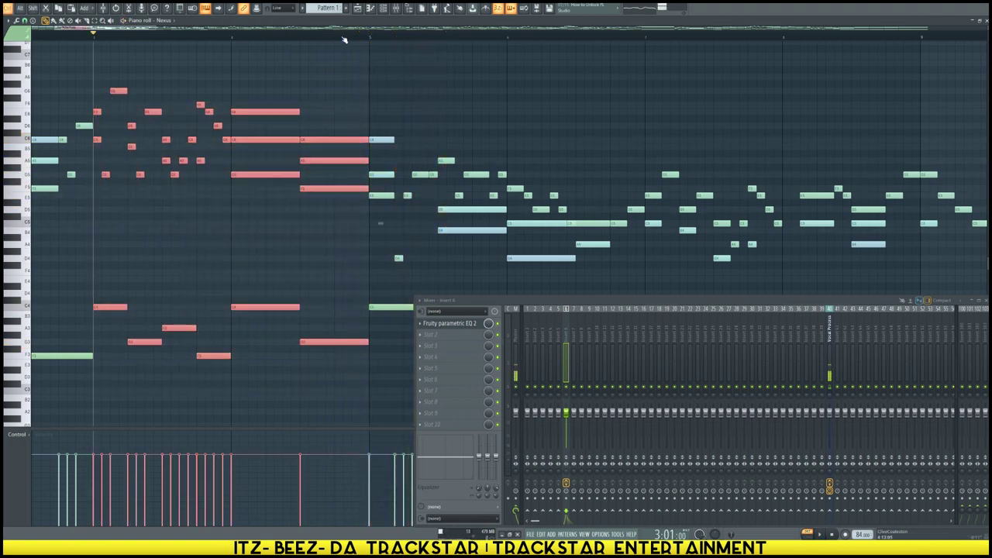
left_click(381, 10)
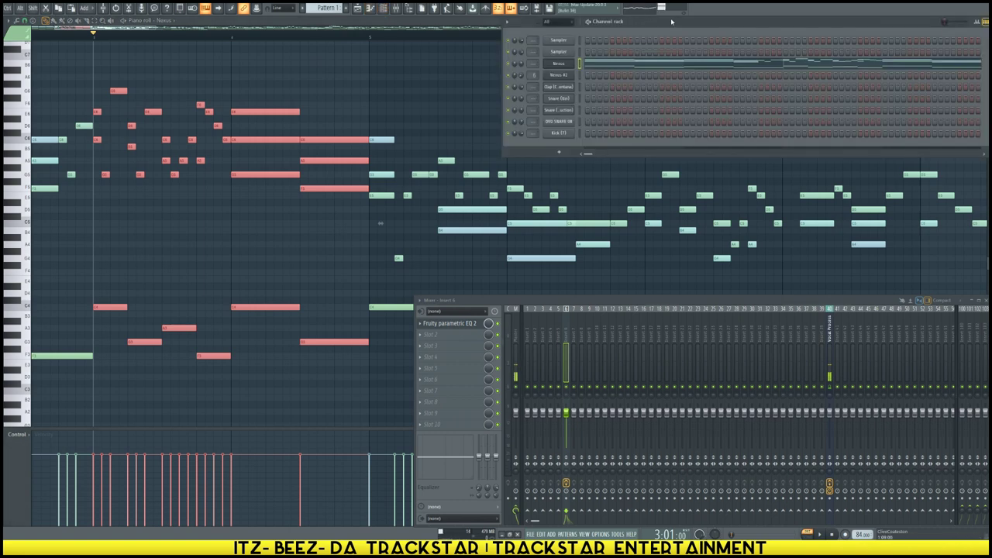
key("Left")
key("Right")
key("Right")
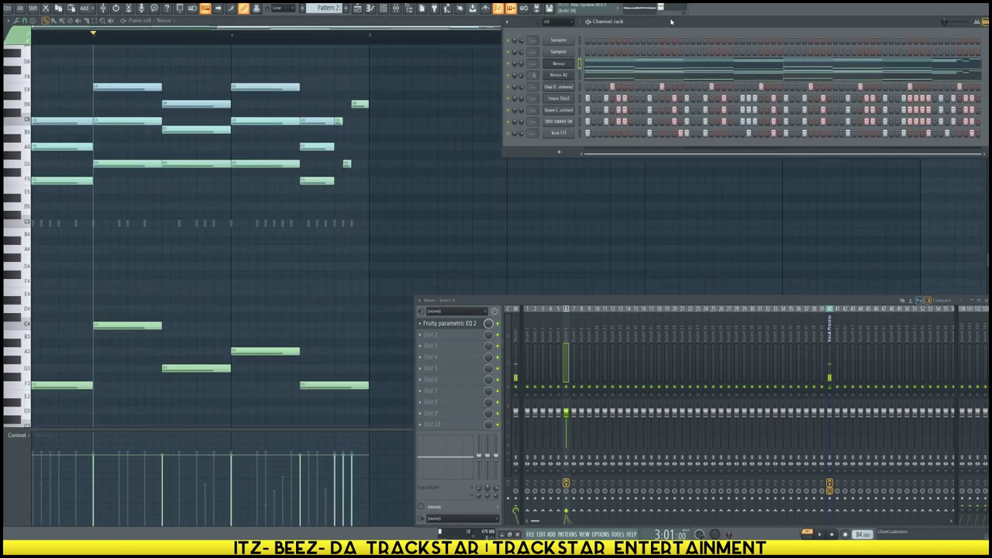
right_click(563, 54)
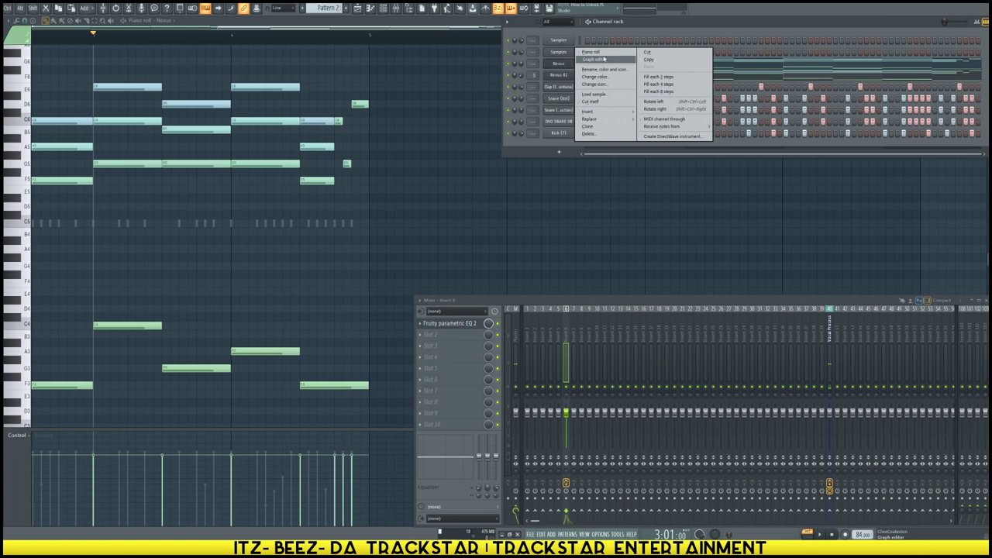
left_click(593, 52)
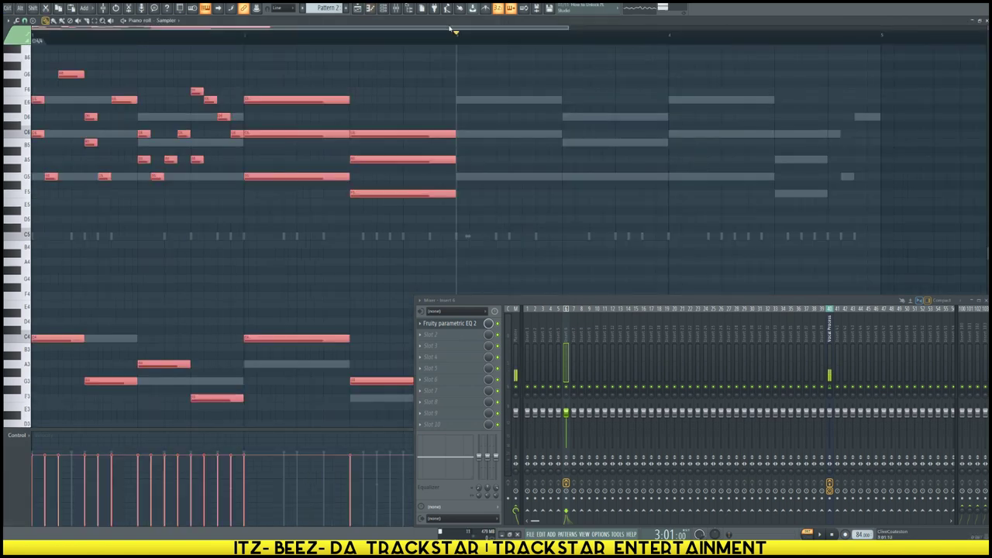
Insert a new reFX Nexus instance beside the existing Nexus channel in the channel rack
left_click(383, 8)
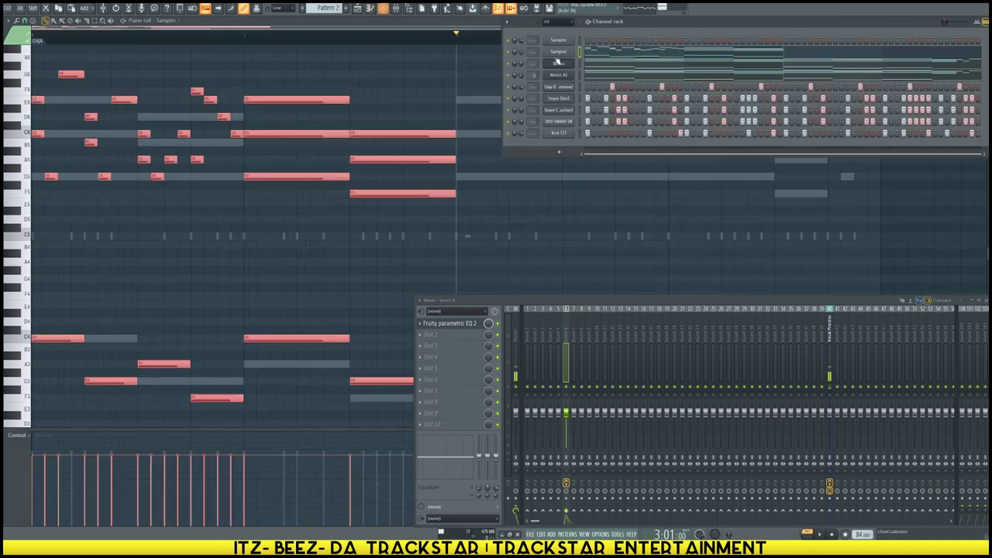
right_click(563, 66)
mouse_move(605, 115)
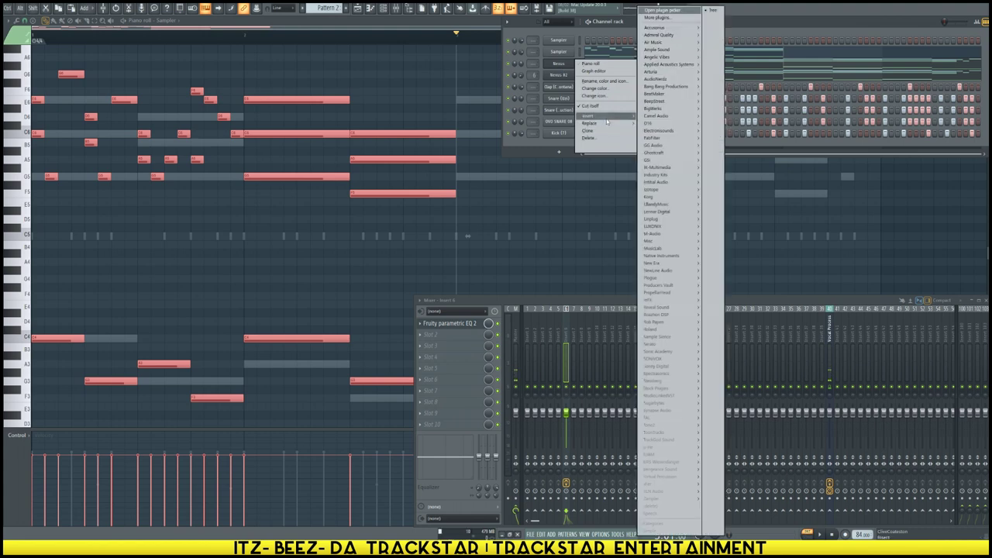
mouse_move(670, 300)
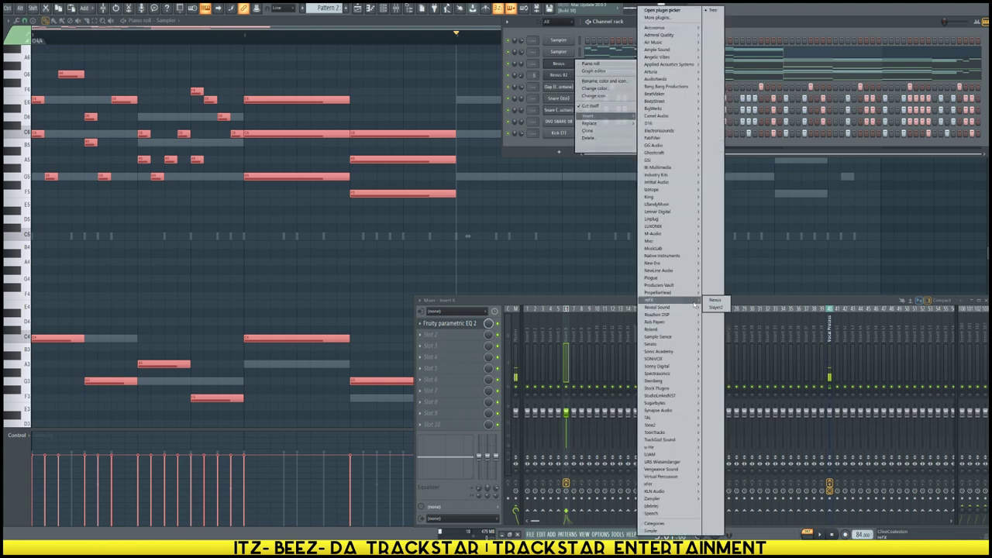
left_click(716, 300)
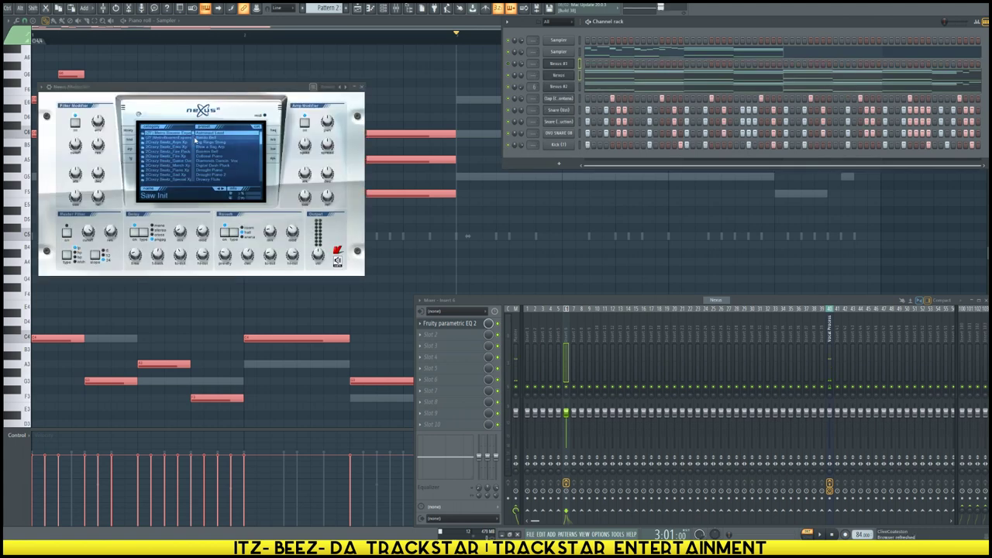
Browse the new Nexus instance's sound library and load the Flute Pan preset from the XP Dance Orchestra category
scroll(193, 143, "down", 10)
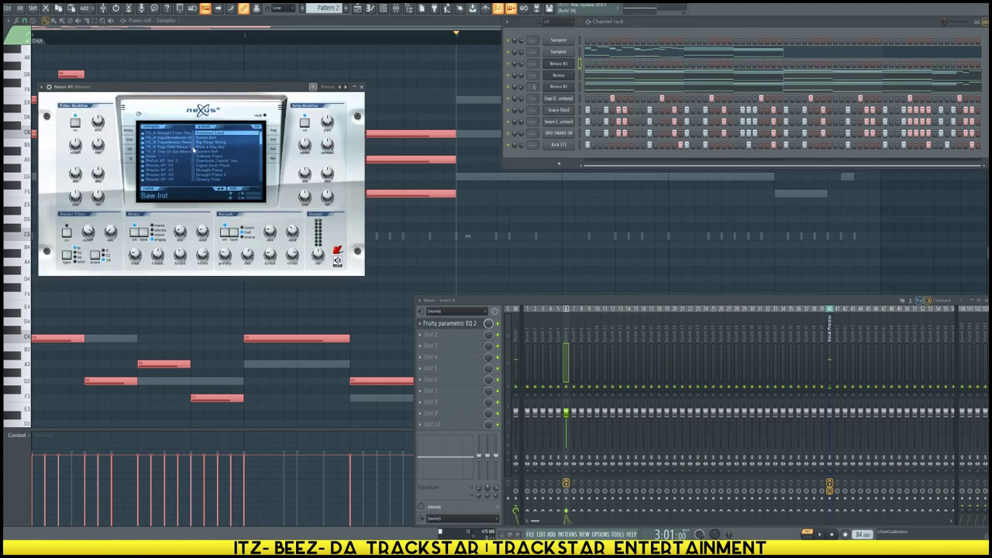
scroll(193, 153, "down", 10)
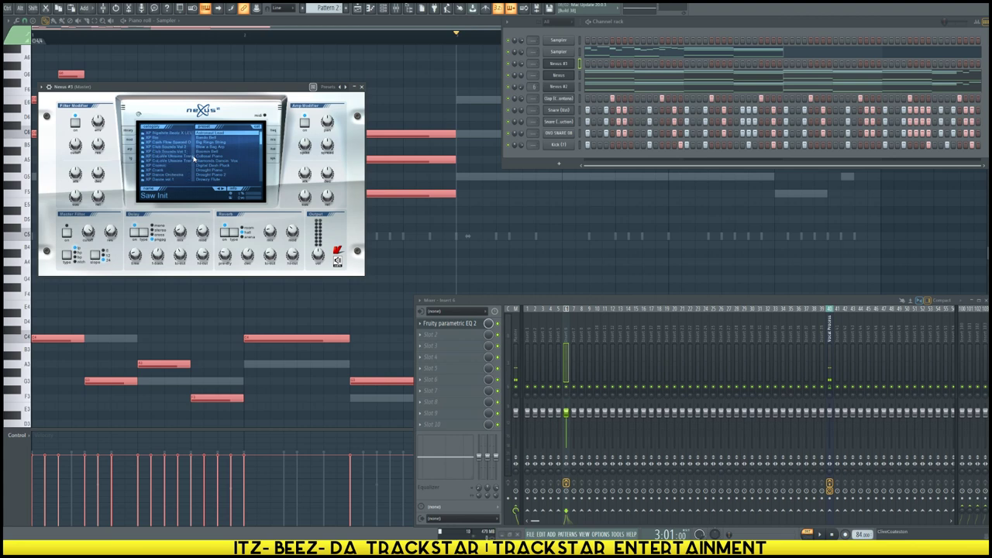
scroll(194, 159, "up", 10)
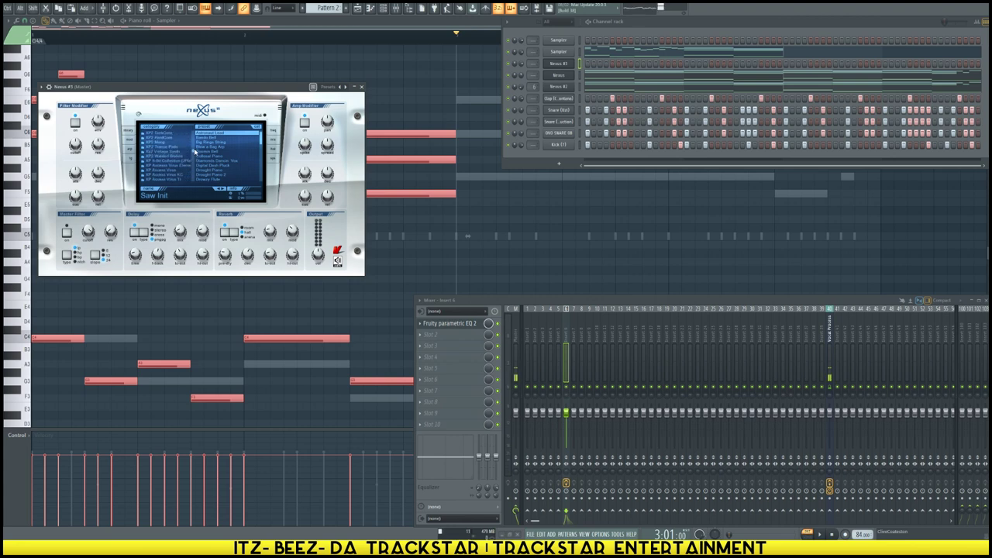
scroll(194, 148, "up", 5)
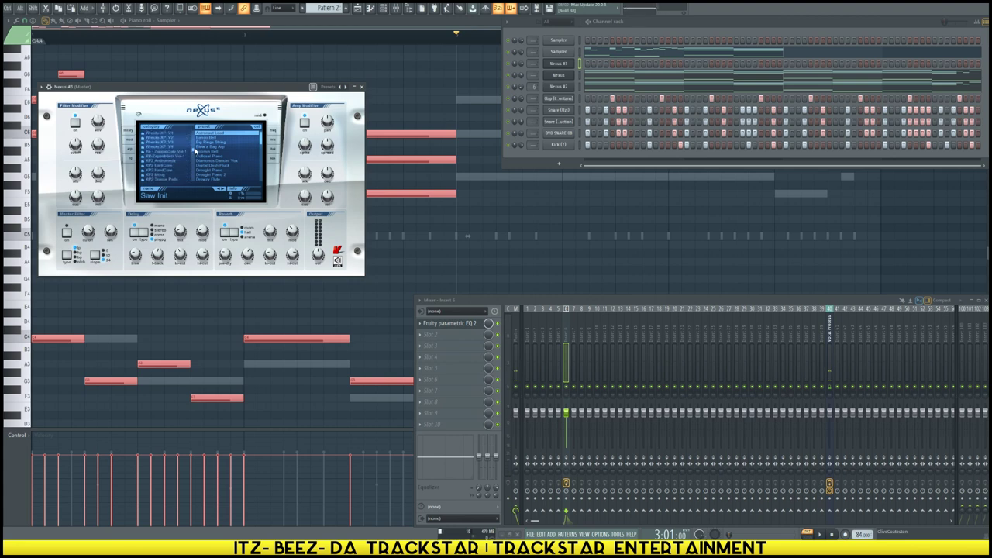
scroll(196, 154, "down", 5)
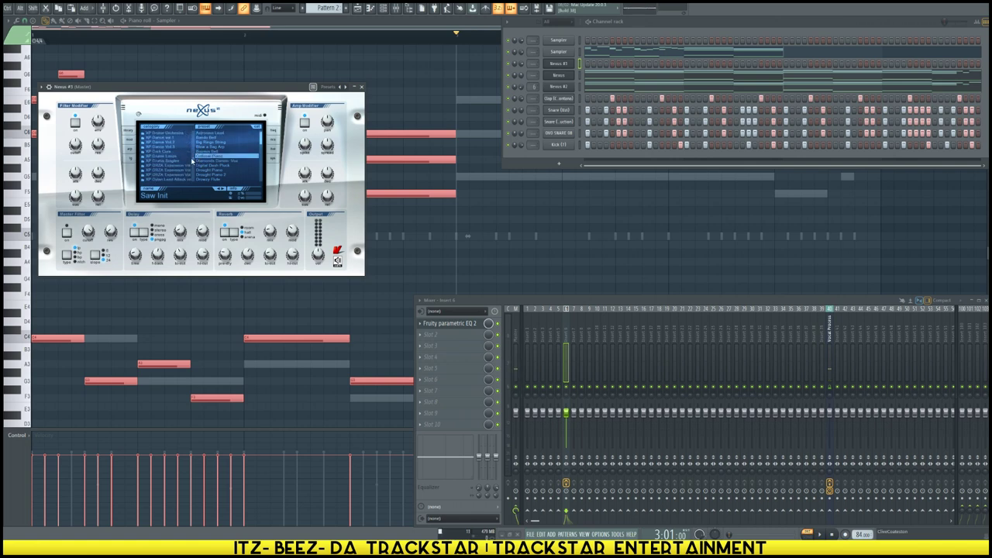
left_click(180, 134)
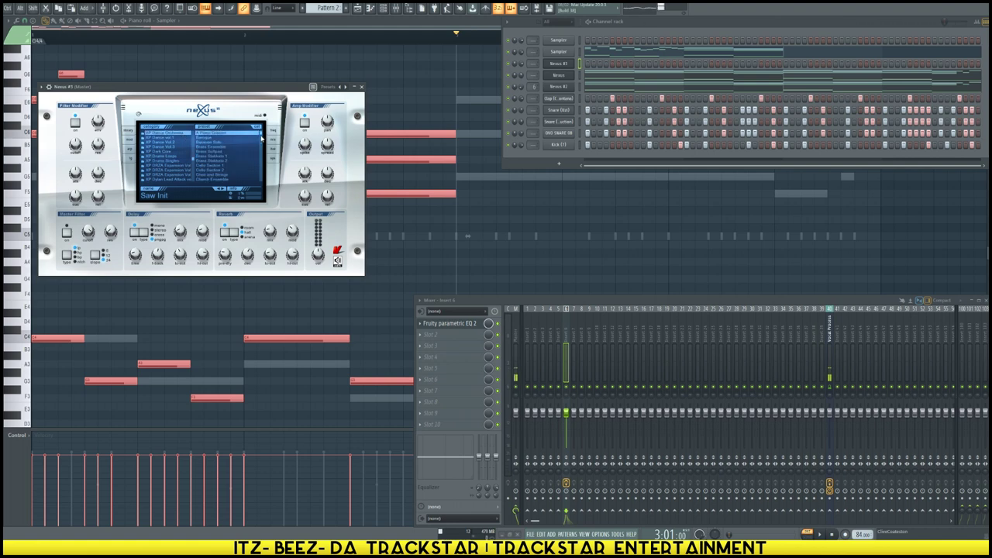
left_click_drag(261, 136, 261, 142)
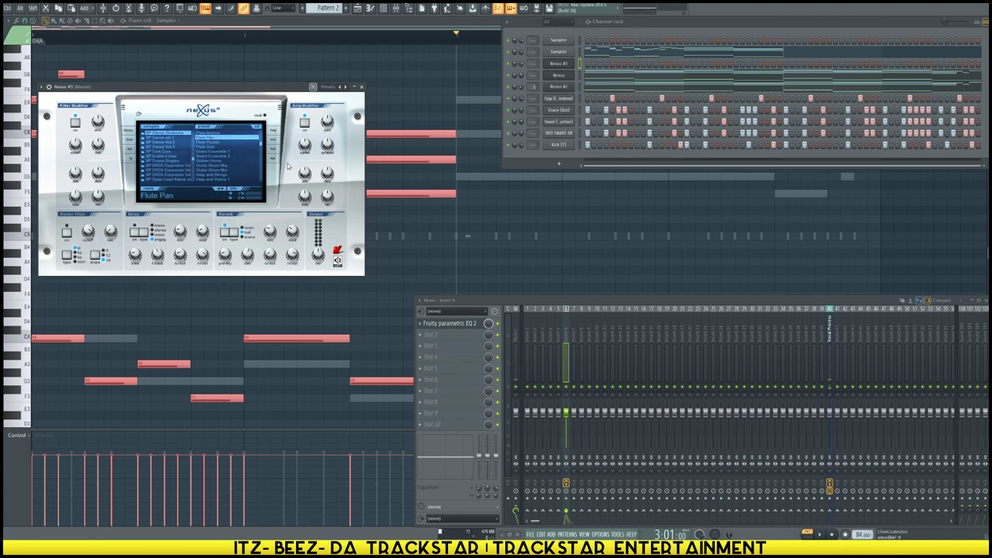
Audition the Flute Natives preset against Flute Pan by playing notes, and return to Flute Pan
left_click(234, 88)
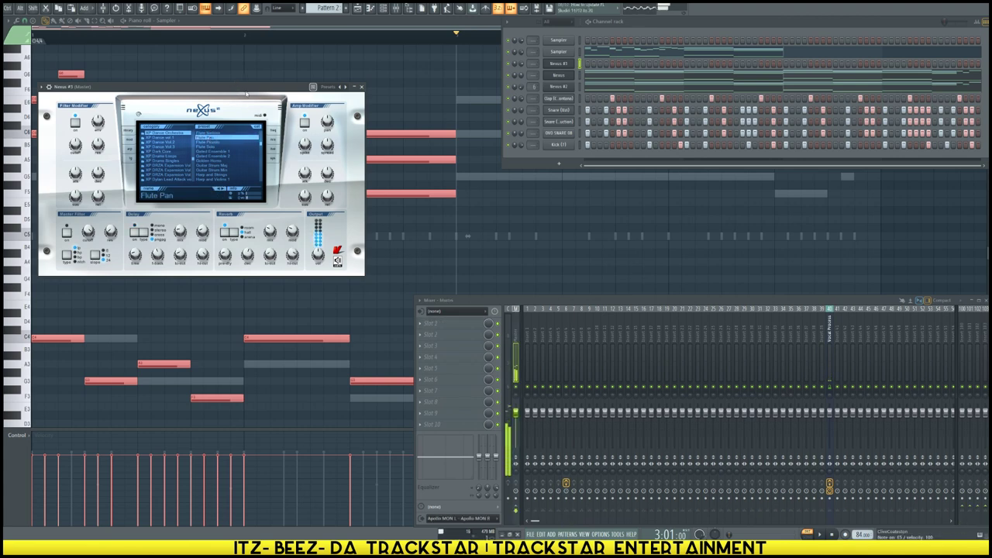
left_click(233, 133)
key("c")
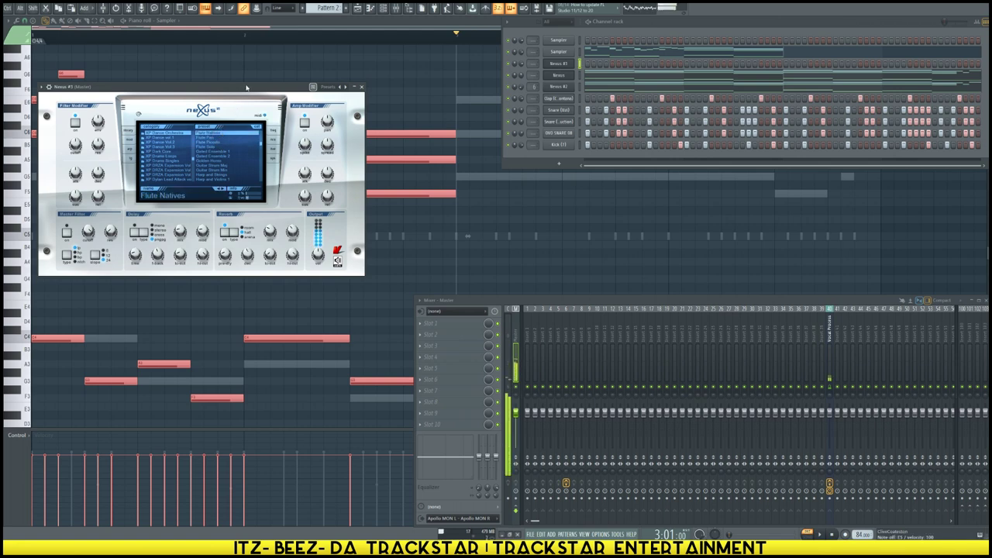
left_click(213, 138)
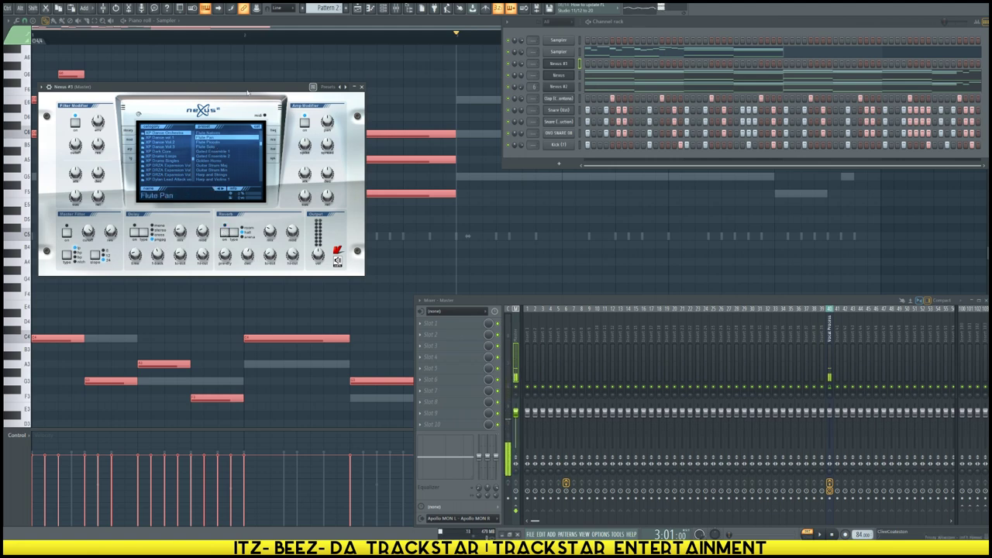
key("b")
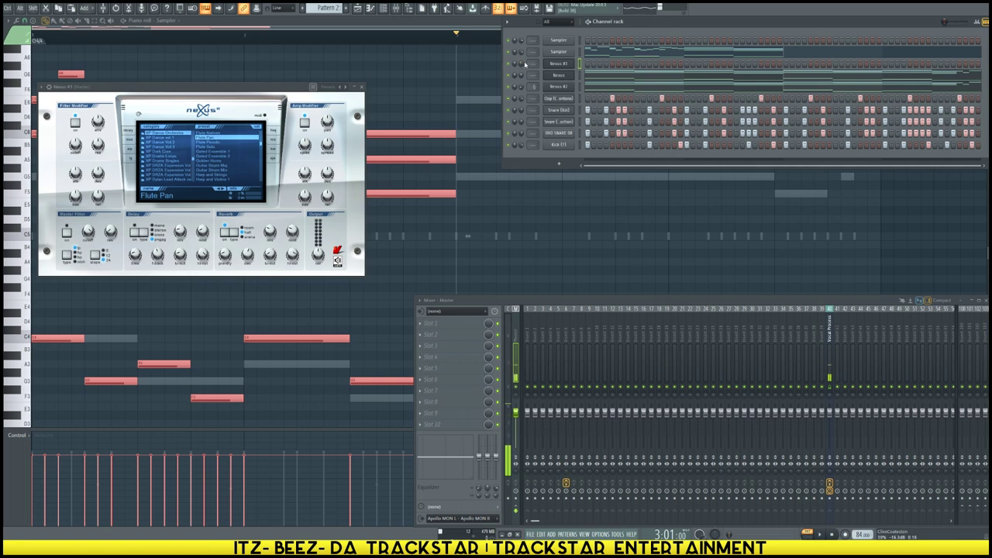
Open the Nexus #3 channel's piano roll in Pattern 2 and place a short G5 note on beat 2 of bar 1
right_click(559, 66)
left_click(593, 66)
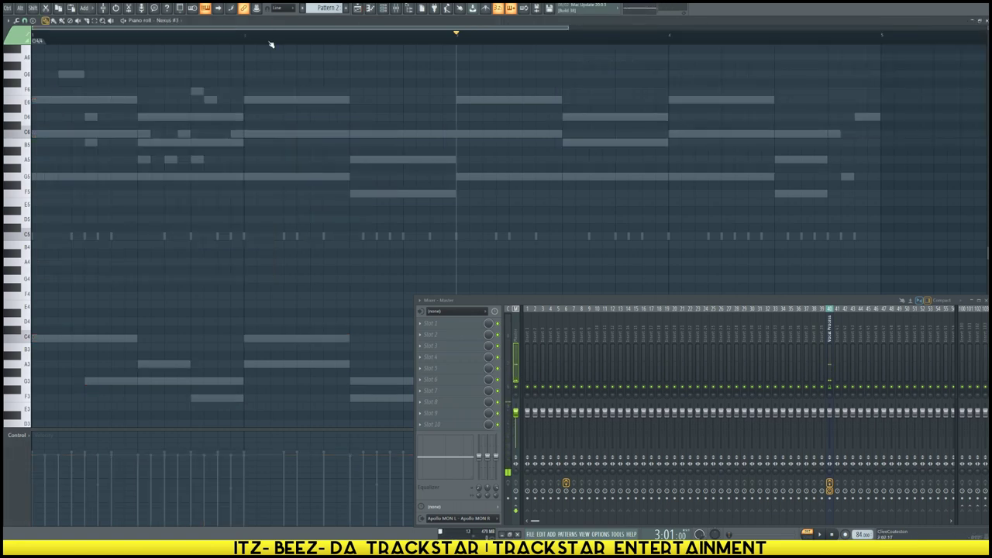
scroll(269, 46, "down", 4)
scroll(112, 231, "up", 4)
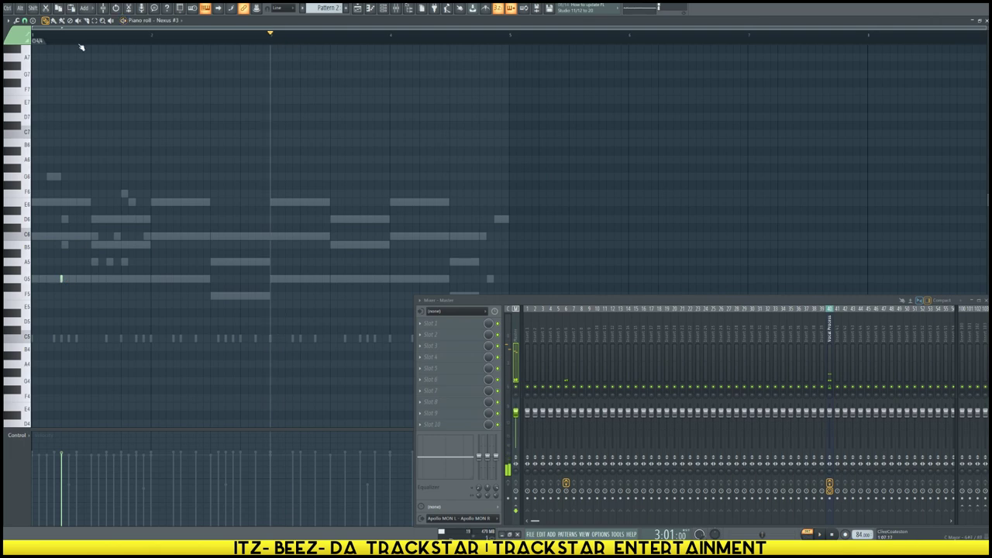
Place short C6 and D6 notes after the G5 note in bar 1, playing the pattern from the start to find their timing
left_click(35, 36)
key("space")
scroll(26, 57, "down", 1)
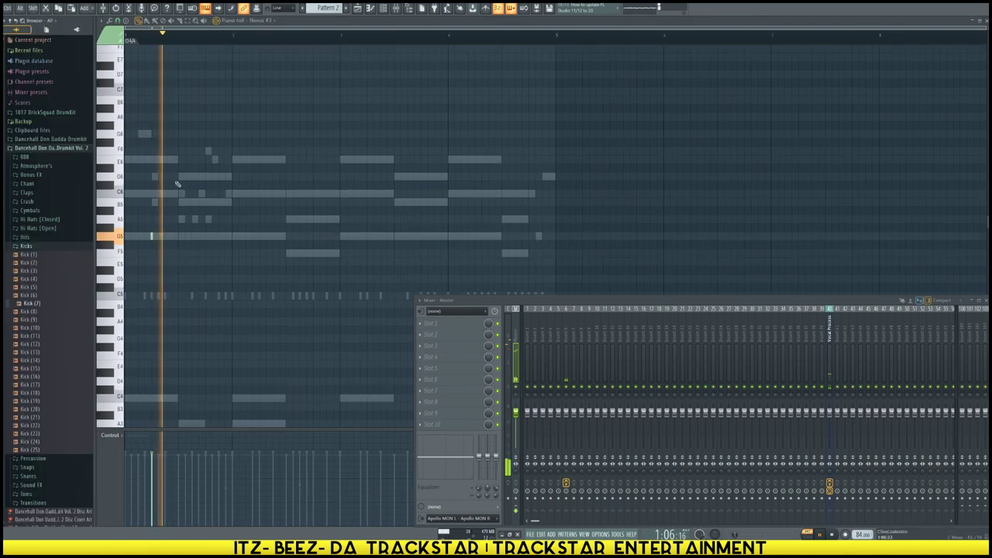
key("space")
key("space")
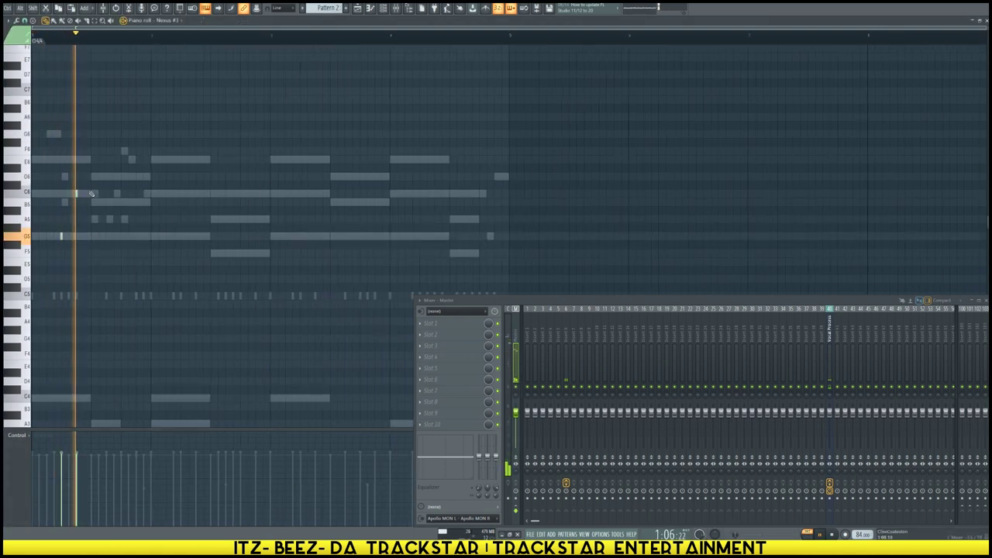
key("space")
key("space")
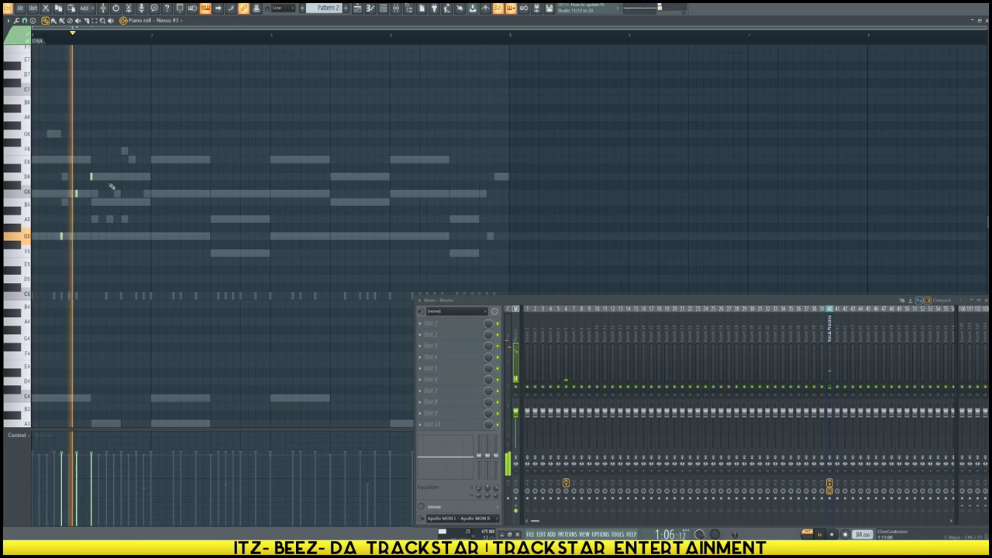
key("space")
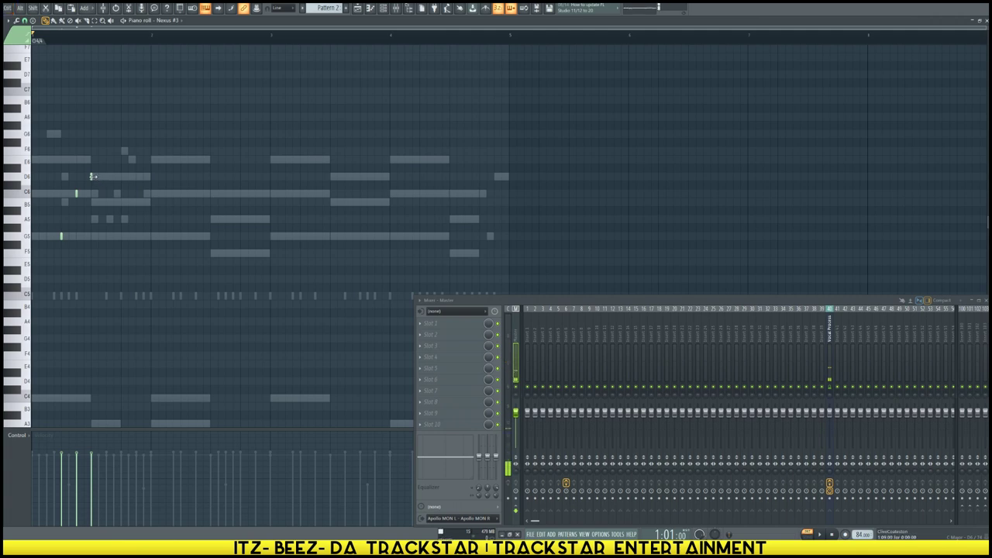
Lengthen the G5 and C6 notes to half a beat each and the D6 note to one beat, checking them in playback
left_click_drag(83, 250, 57, 193)
scroll(56, 194, "up", 2)
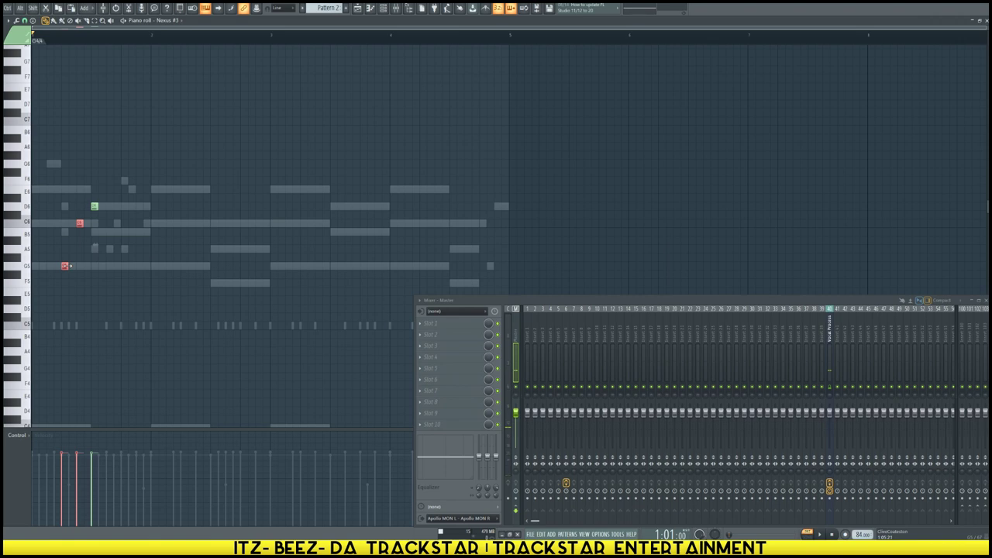
key("space")
scroll(117, 256, "up", 2)
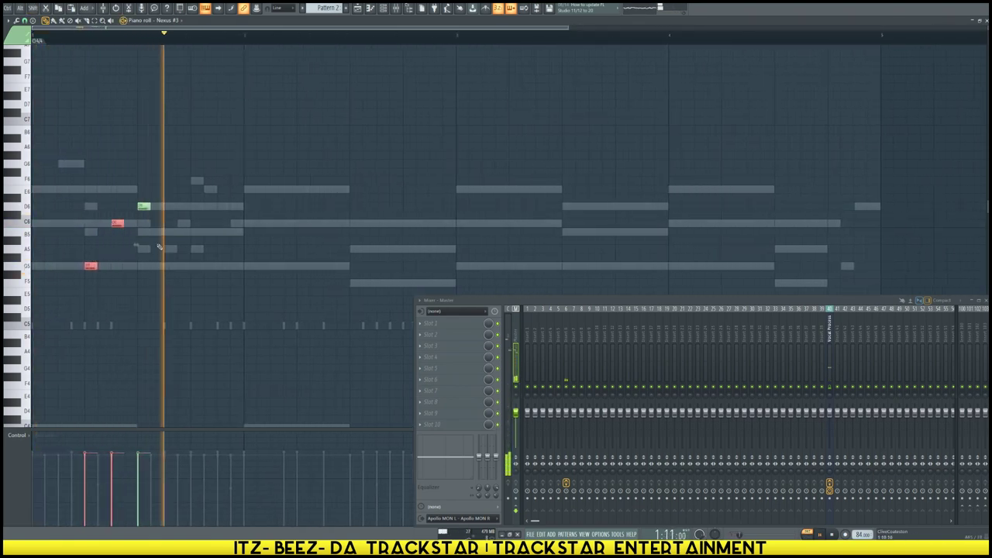
key("space")
key("space")
left_click_drag(122, 224, 134, 225)
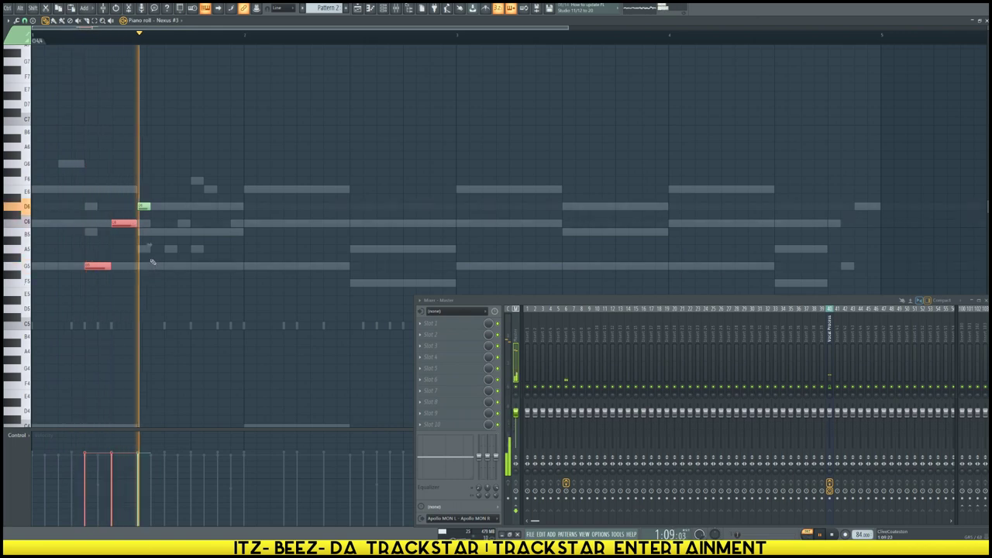
left_click_drag(150, 206, 190, 207)
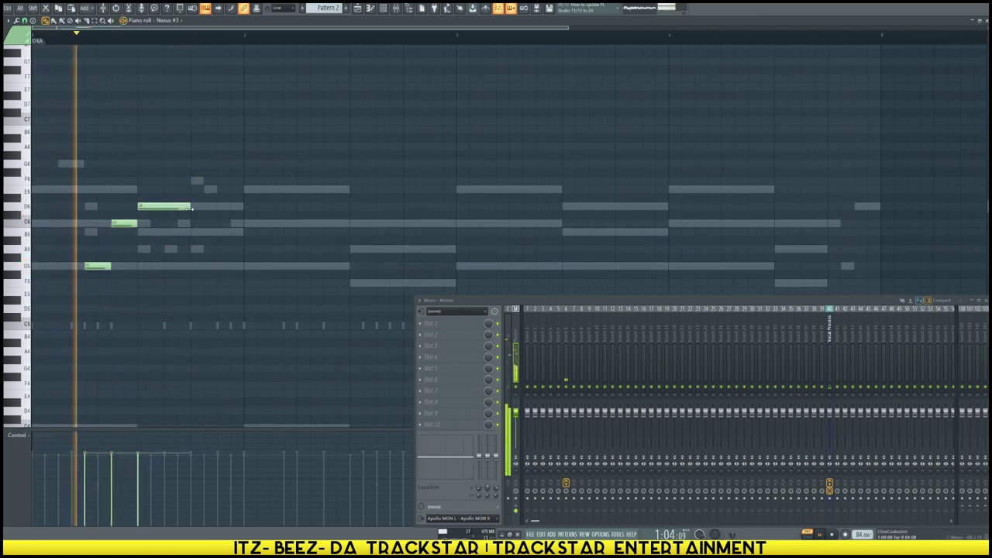
Place quarter-beat F6 and E6 notes at the end of bar 1 and an E6 note lasting 1.25 beats from the start of bar 2
left_click(196, 182)
left_click(210, 189)
key("space")
key("space")
left_click_drag(215, 166, 228, 198)
scroll(264, 199, "up", 1)
left_click(249, 217, "ctrl")
left_click(248, 204)
left_click_drag(255, 203, 307, 204)
key("space")
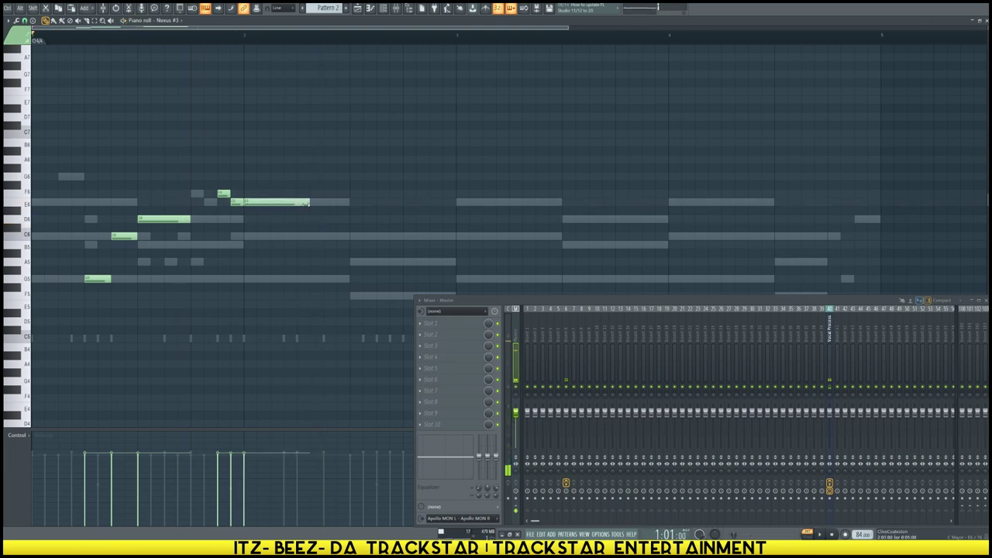
Play the pattern from the start to check the timing of the added F6 and E6 notes
left_click(395, 10)
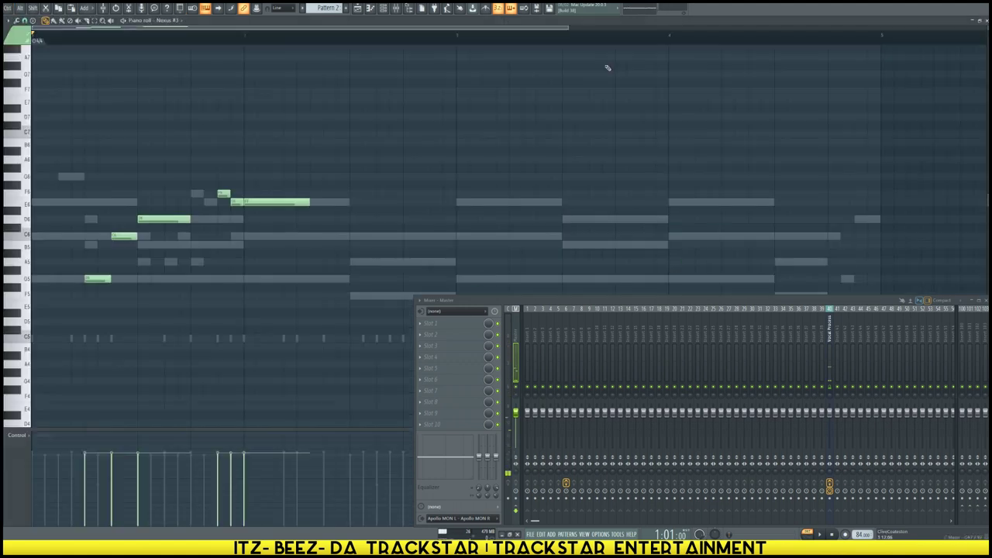
key("space")
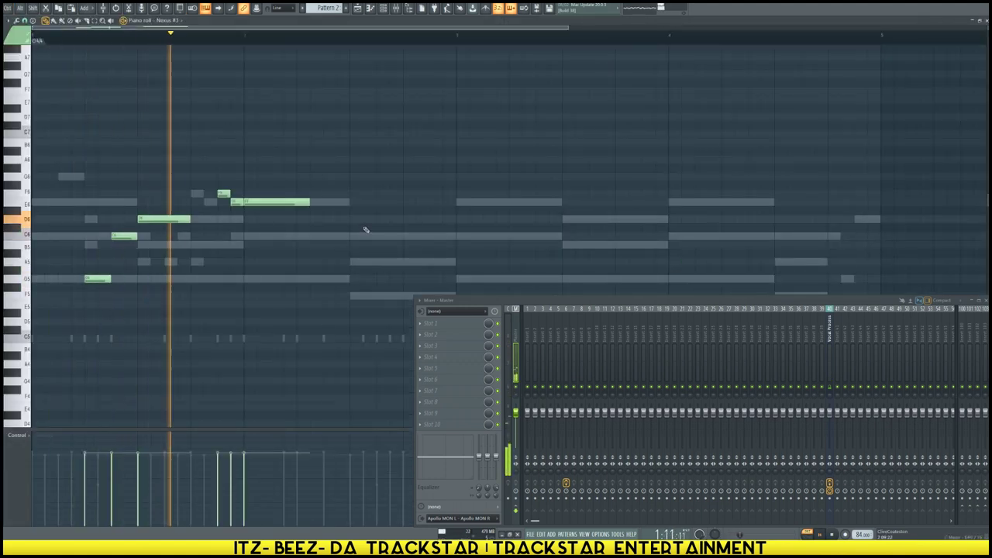
key("space")
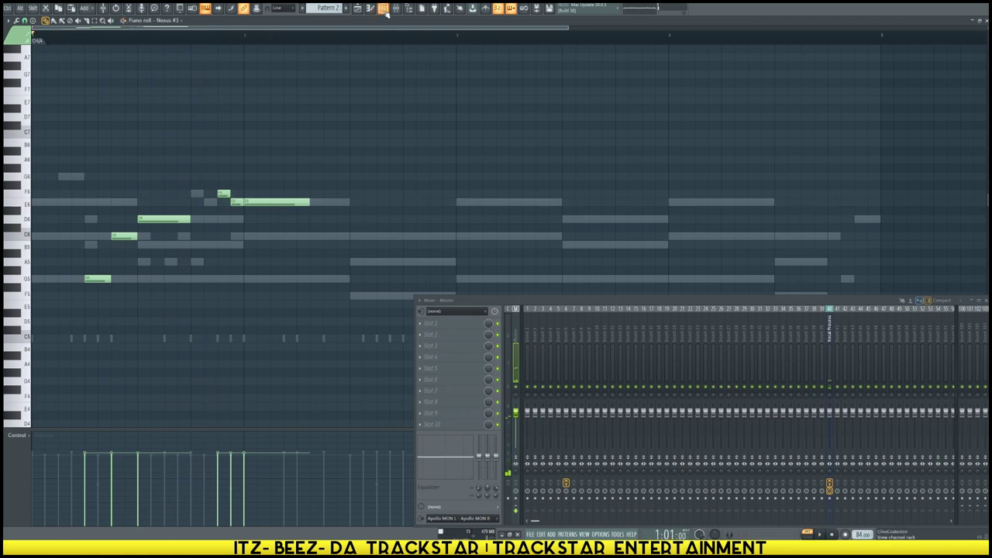
left_click(383, 9)
key("space")
right_click(342, 161)
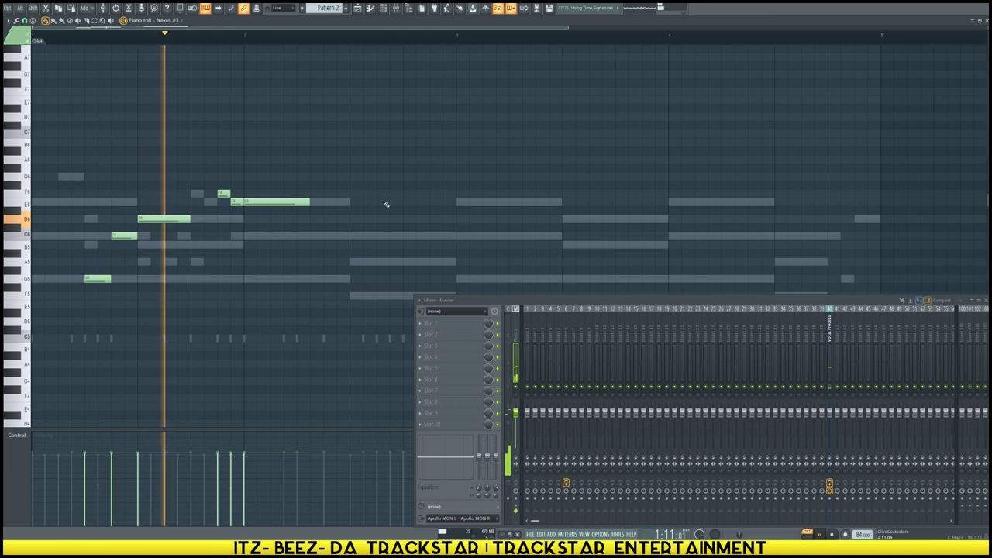
Shorten the short E6 note slightly with snap at 1/6 step to separate it from the long E6, and return snap to Line
left_click(239, 203, "ctrl")
key("space")
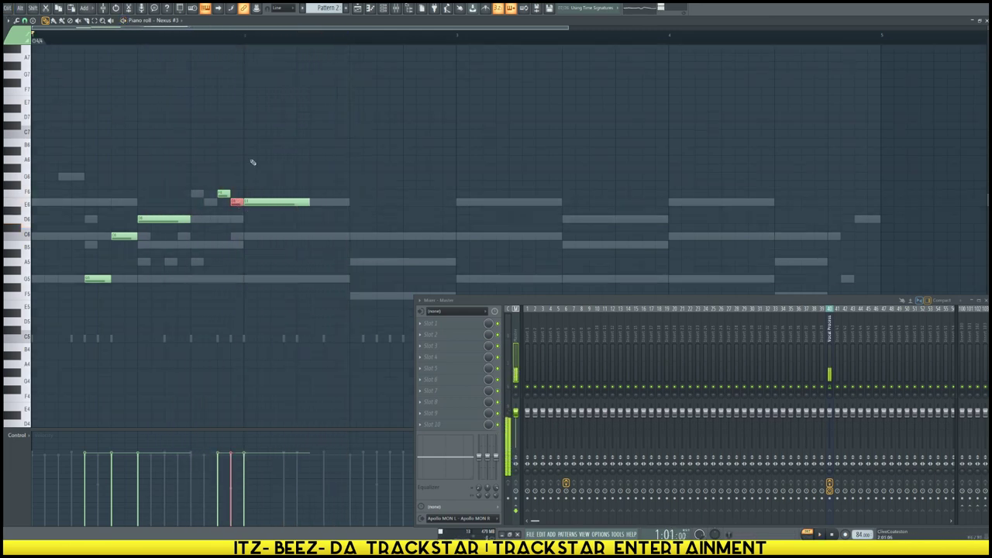
left_click(25, 21)
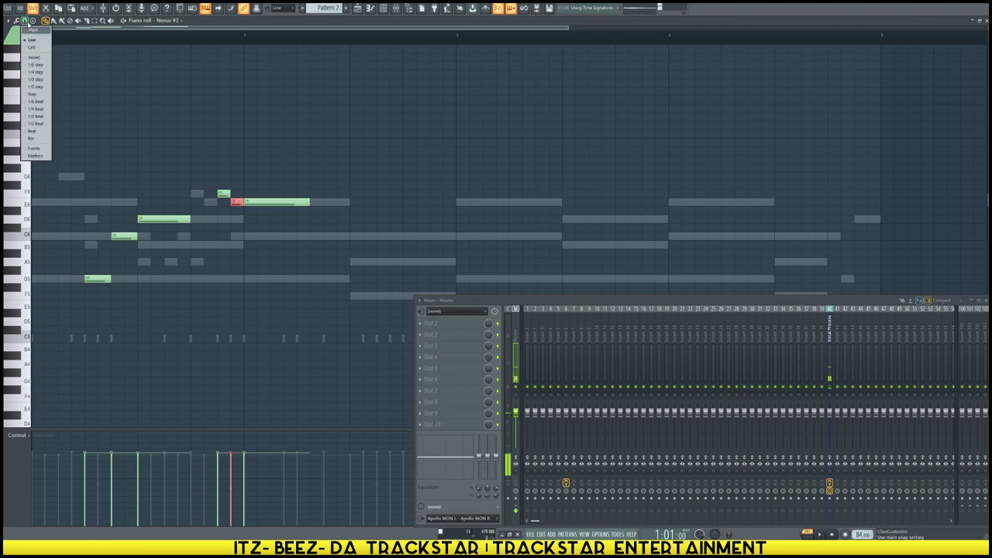
left_click(34, 66)
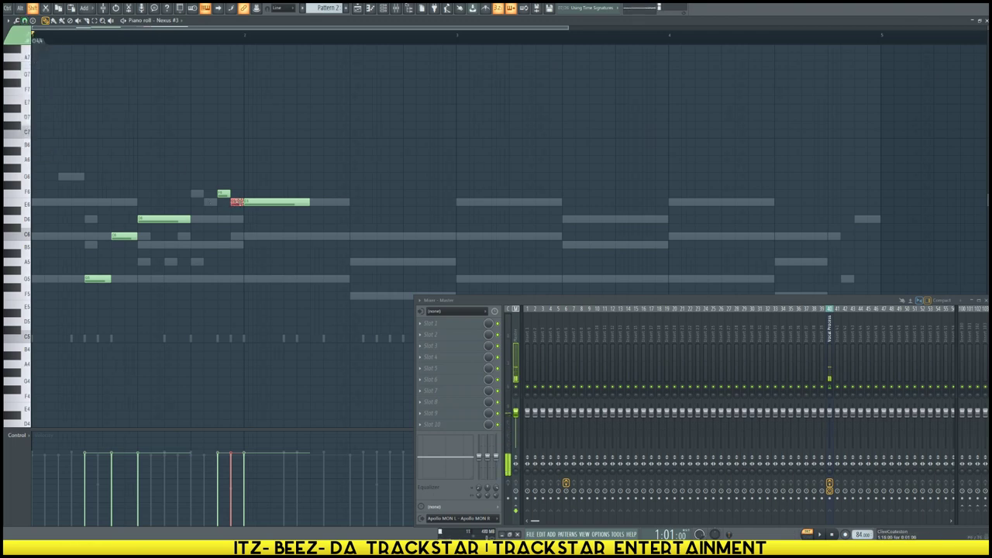
left_click_drag(242, 203, 238, 203)
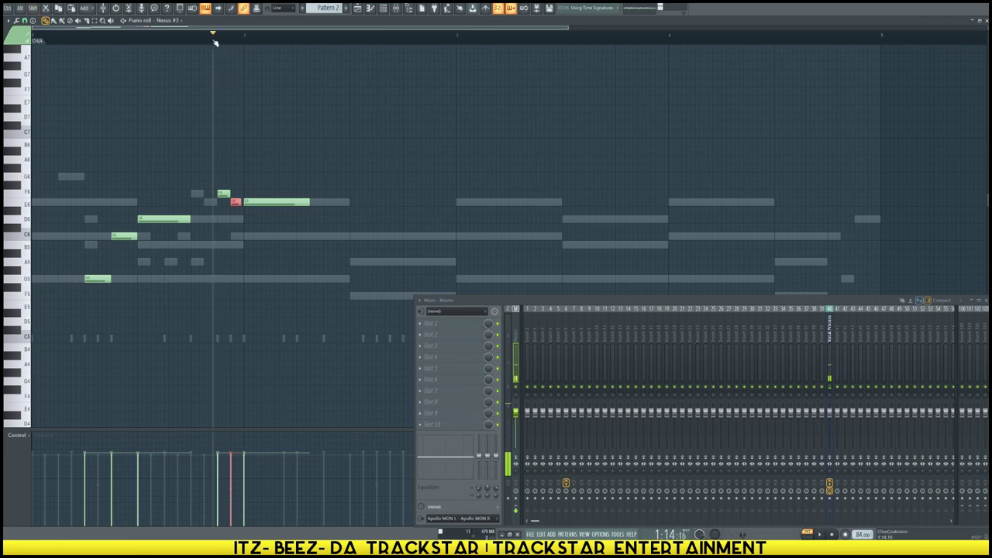
key("space")
key("space")
left_click(25, 20)
left_click(32, 39)
Play back the phrase across bars 1 and 2 to check the gap between the two E6 notes
scroll(390, 184, "down", 3)
scroll(404, 203, "up", 2)
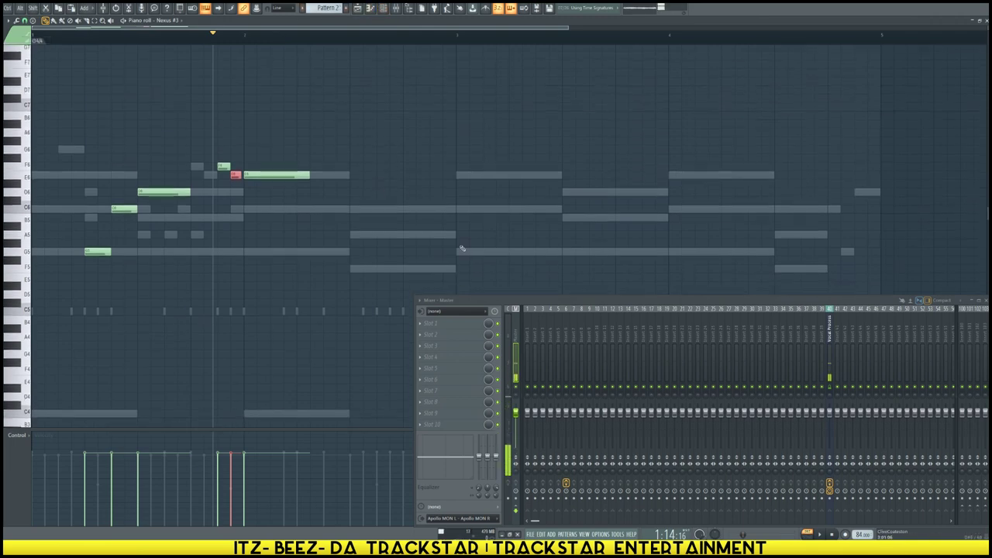
key("space")
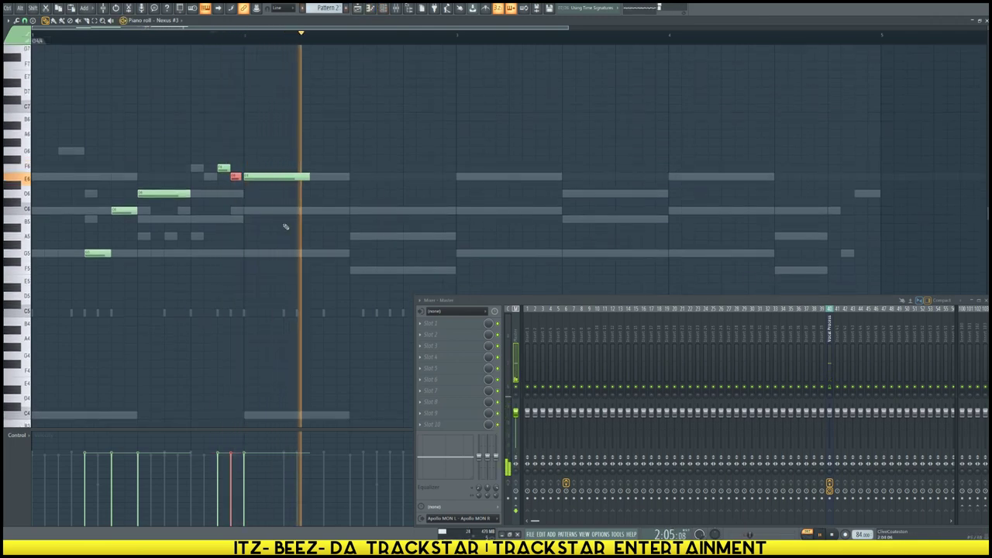
scroll(181, 55, "up", 3)
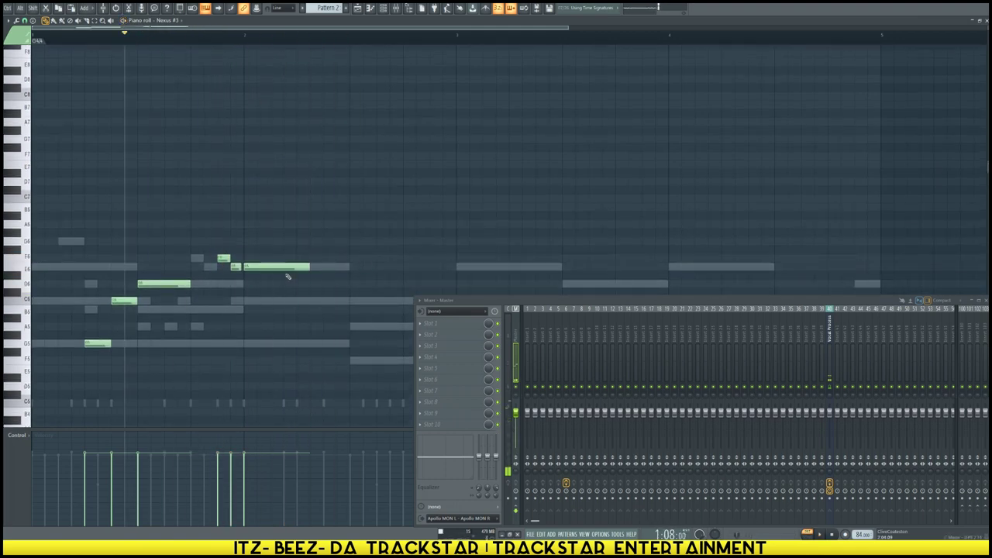
scroll(279, 264, "down", 3)
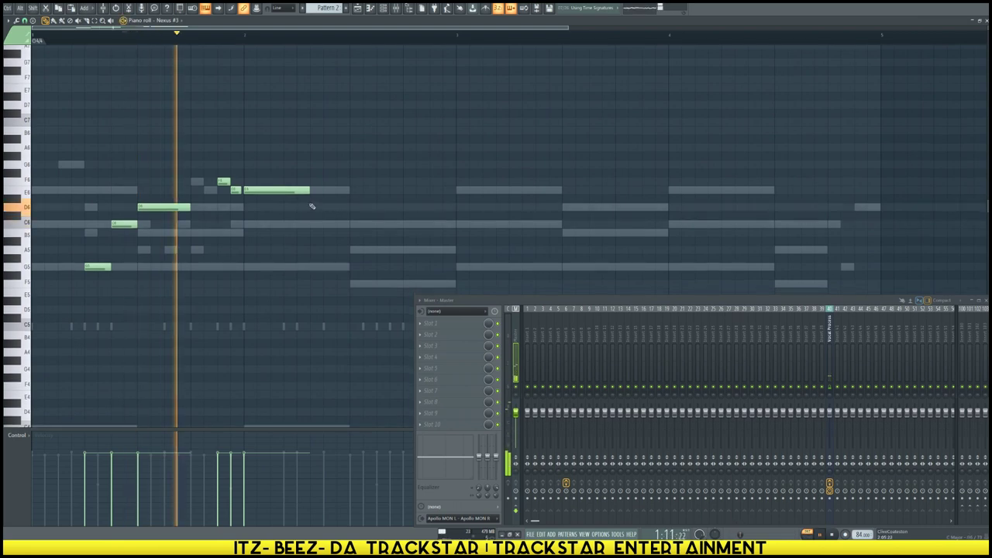
key("space")
Duplicate the F6-E6-E6 figure into bar 2 as C6, A5 and A5, with the long A5 starting on beat 3
scroll(289, 194, "up", 1)
left_click_drag(209, 168, 347, 267)
key("space")
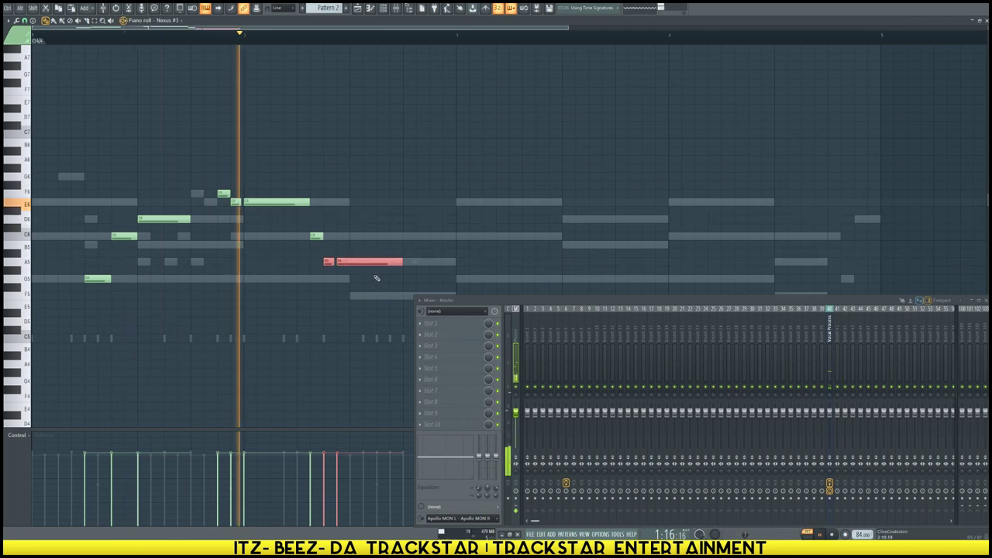
scroll(370, 266, "down", 4)
key("space")
key("space")
scroll(354, 237, "up", 3)
left_click_drag(353, 272, 314, 161)
left_click_drag(353, 262, 373, 259)
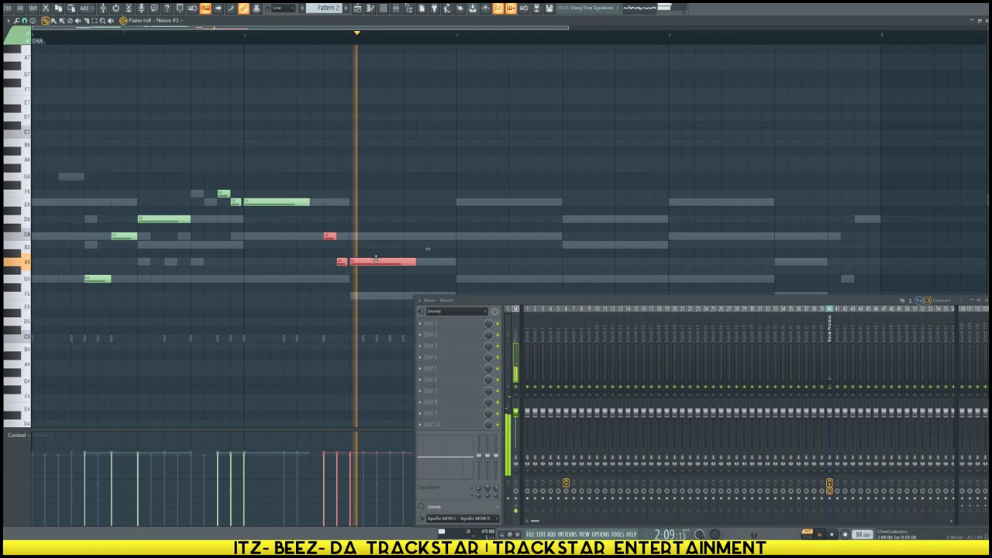
key("space")
Duplicate the two A5 notes on F5 near the end of bar 2 and shorten the long A5 to end where the copies start
left_click(415, 275, "ctrl")
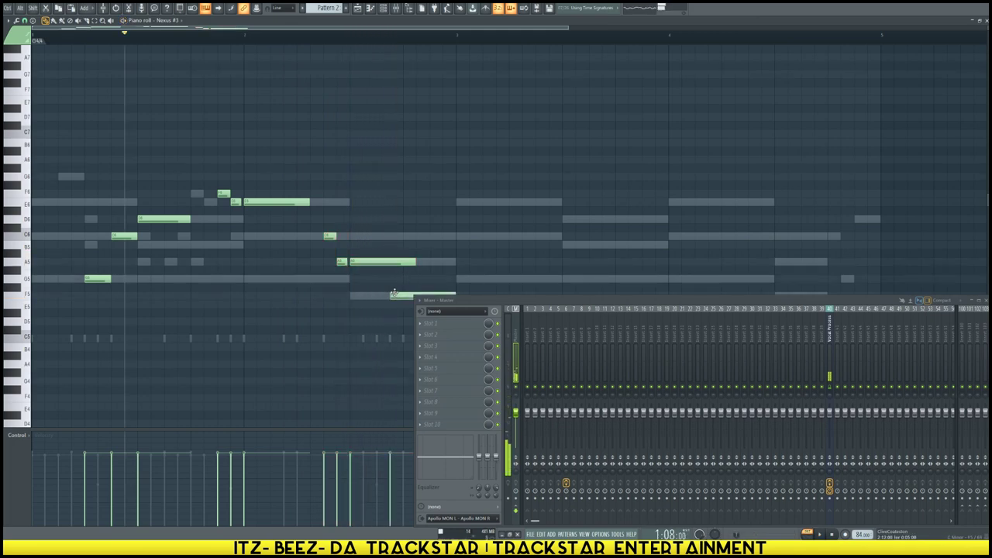
left_click_drag(368, 270, 342, 260)
left_click_drag(383, 264, 436, 303)
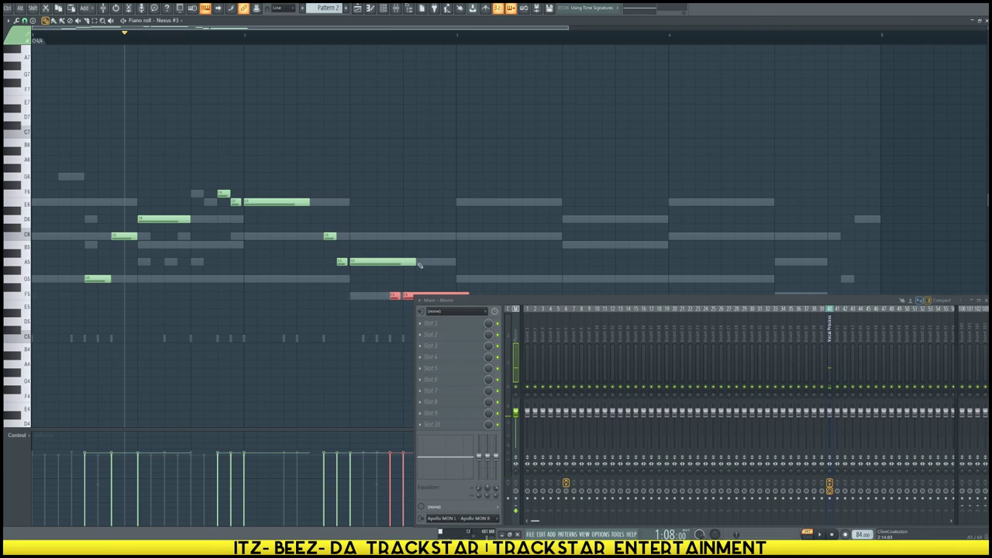
left_click_drag(416, 264, 401, 264)
Shorten the long F5 note to one beat so it ends at bar 3, and raise both F5 notes to G5
scroll(399, 263, "down", 1)
scroll(465, 259, "down", 5)
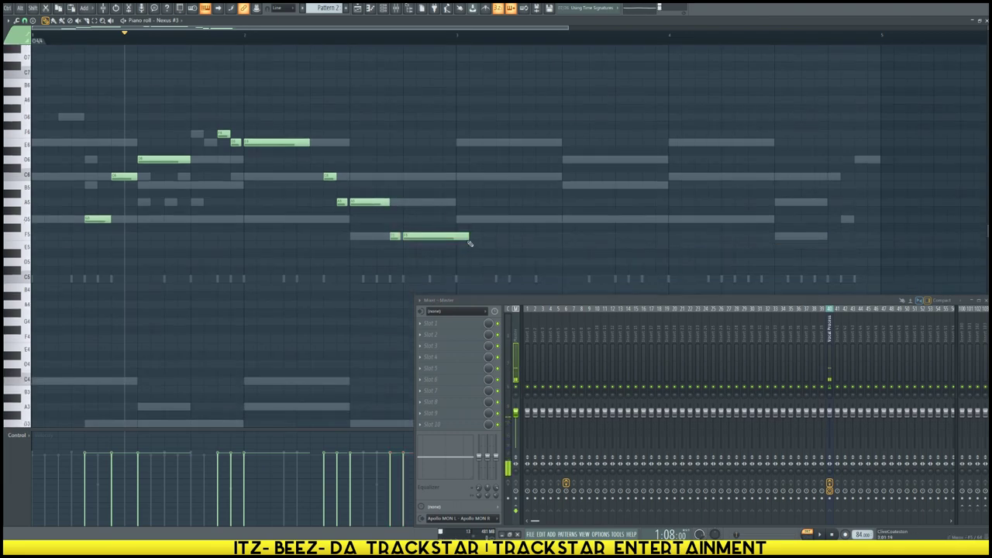
key("space")
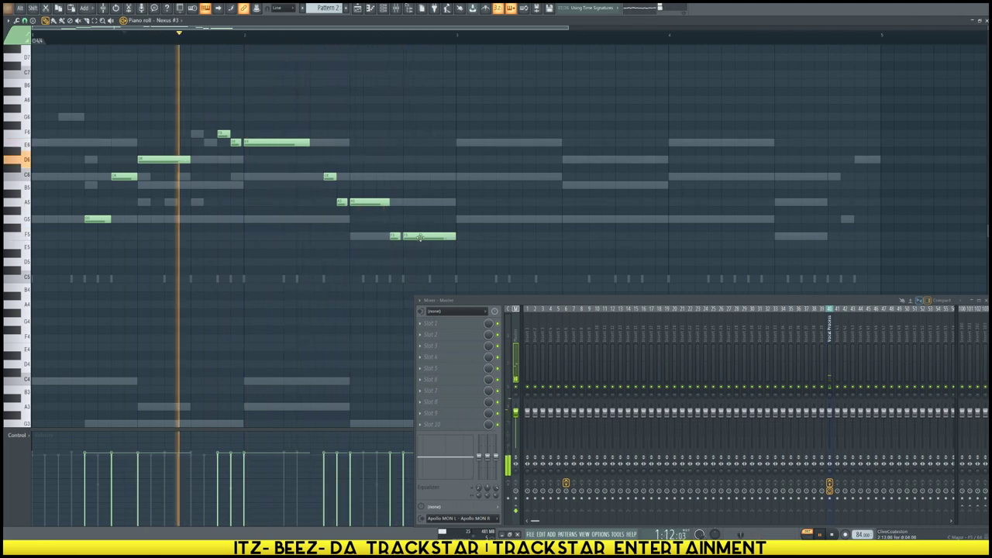
scroll(414, 241, "up", 5)
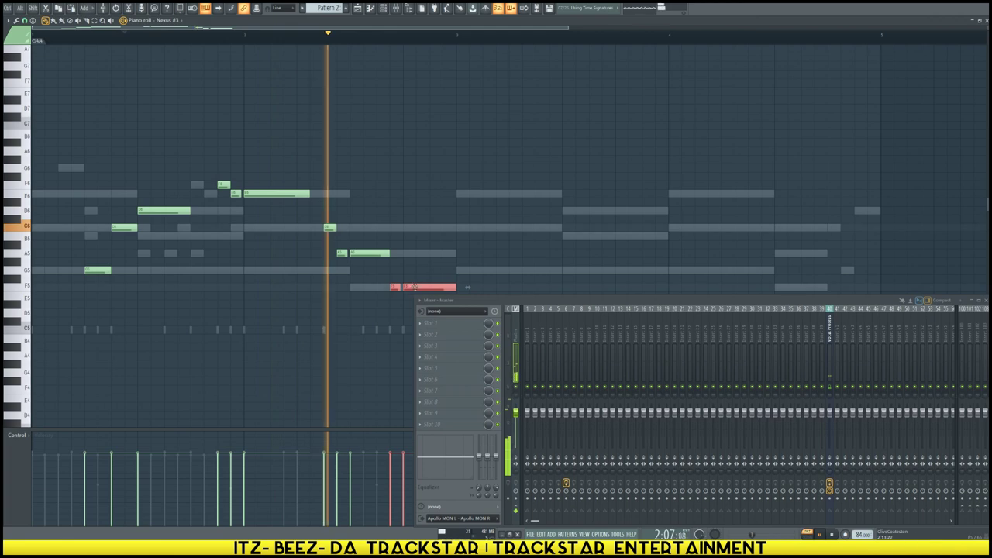
left_click_drag(417, 284, 416, 266)
key("space")
Place three-quarter-beat E6, D6, B5 and G5 notes across bar 3, starting three quarters of a beat into the bar
scroll(465, 194, "up", 1)
left_click(459, 193)
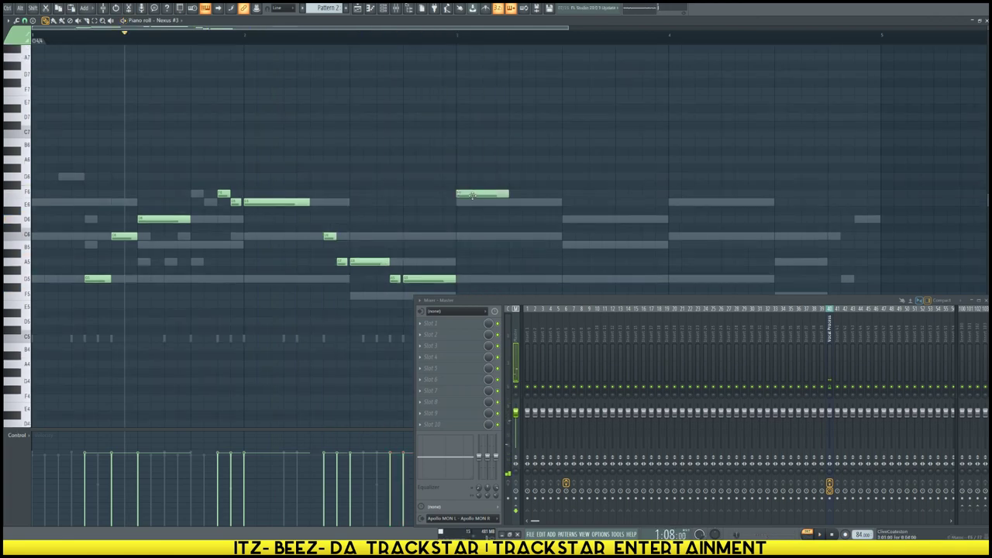
left_click_drag(471, 197, 516, 203)
key("space")
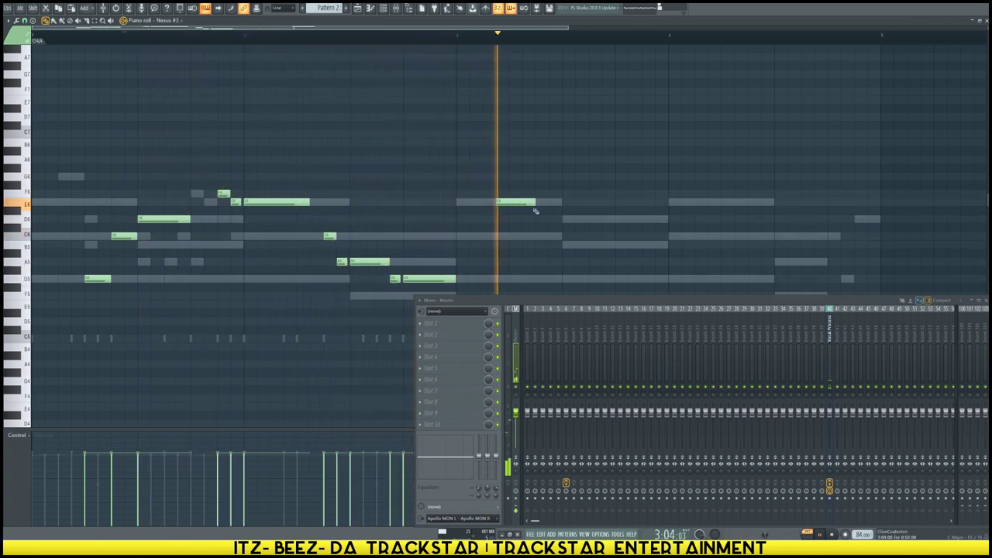
left_click(540, 221)
left_click(621, 245)
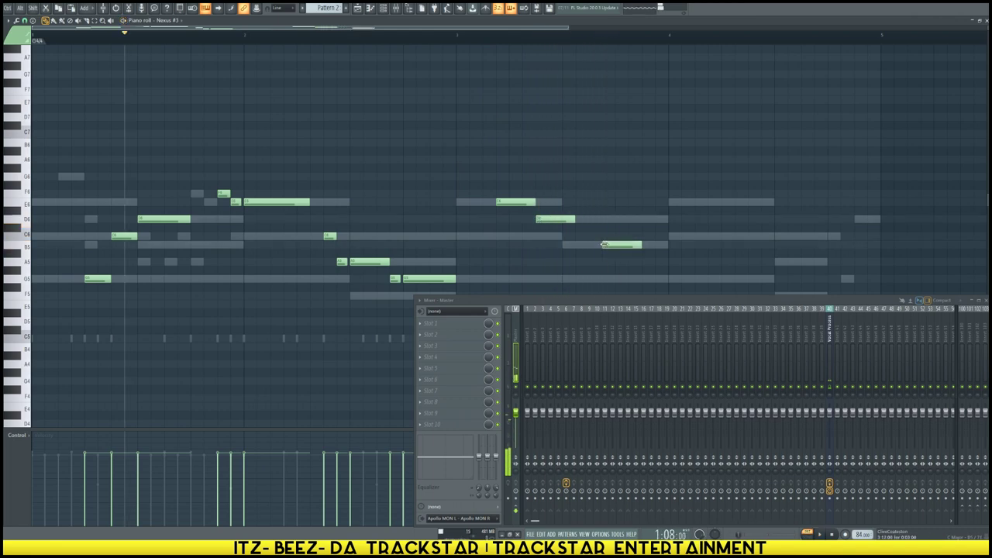
left_click(656, 279)
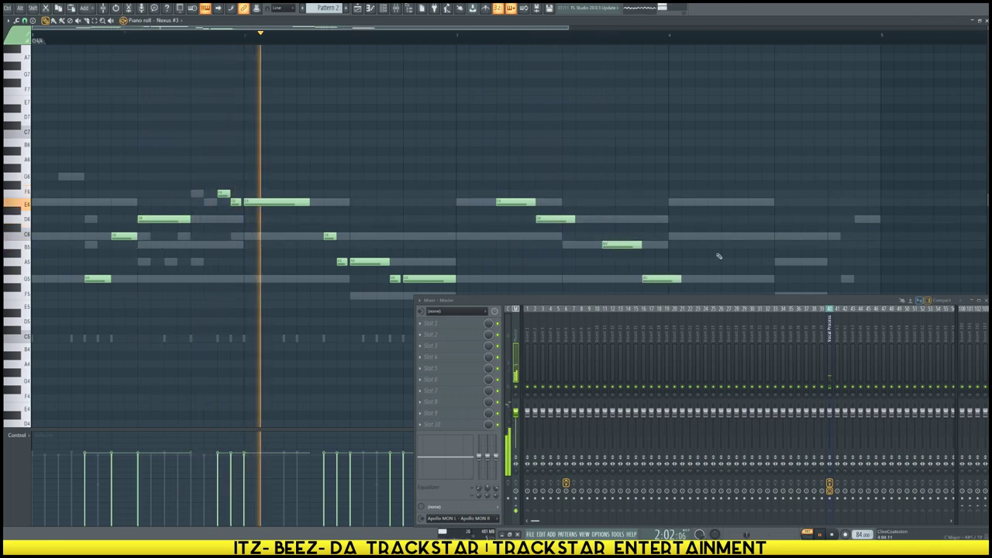
Place a three-quarter-beat E6 note on beat 2 of bar 4, followed directly by a C6 of the same length
left_click(722, 202)
left_click(766, 236)
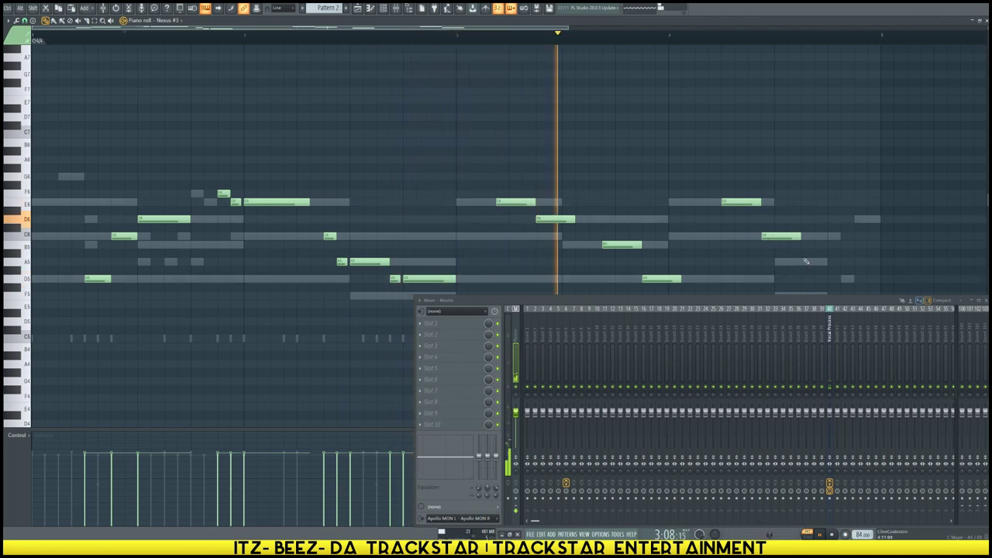
key("space")
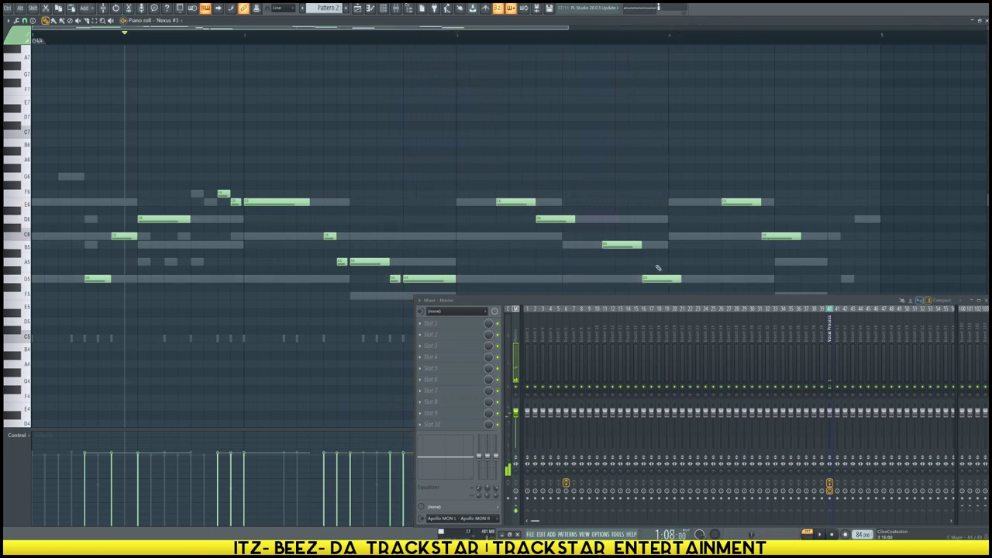
Raise the G5 note at the end of bar 3 to C6 and play the pattern from bar 3
left_click_drag(658, 273, 659, 233)
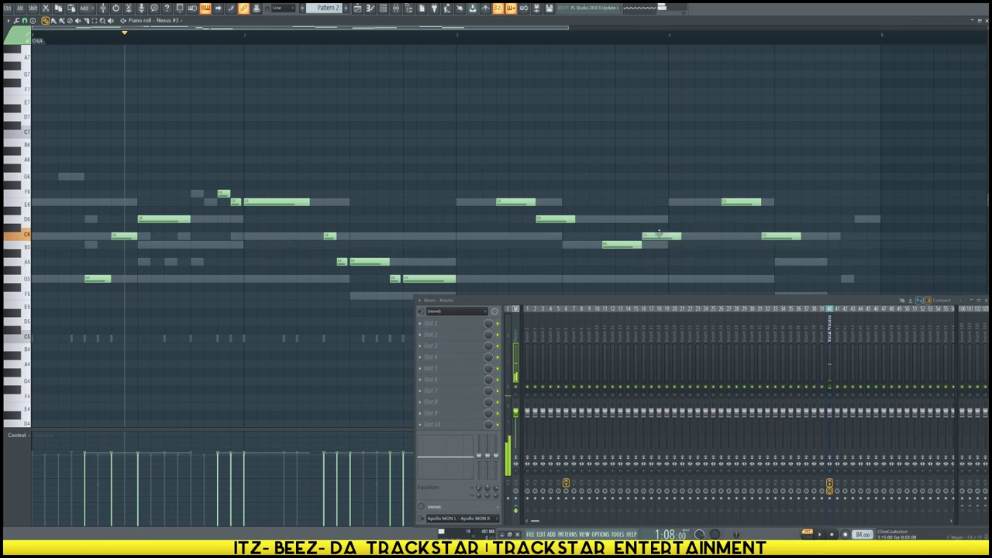
key("space")
left_click(457, 35)
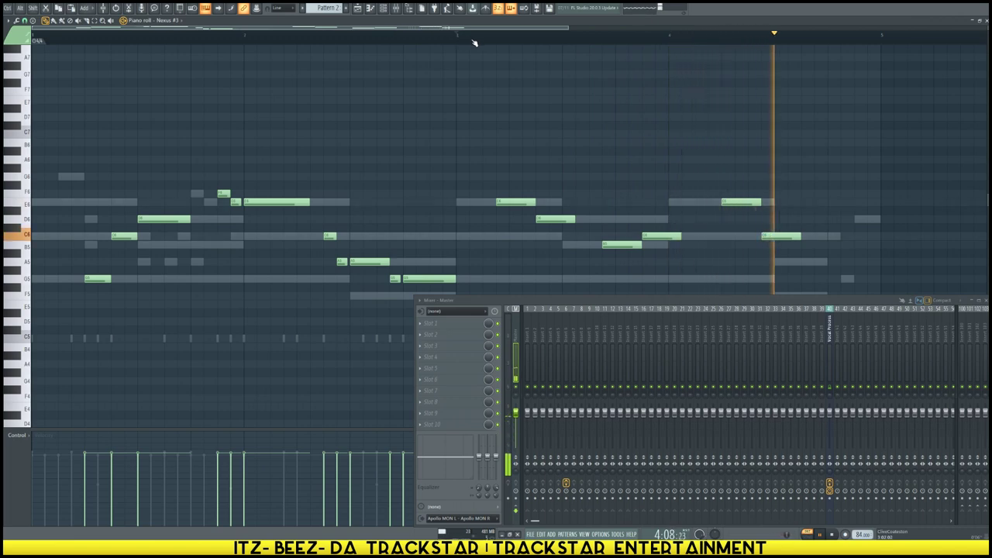
key("space")
Finish bar 4 with a half-beat A5, a quarter-beat G5 and a half-beat D6 ending at the bar line
left_click(806, 264)
key("space")
left_click(847, 279)
left_click_drag(879, 278, 853, 279)
left_click(857, 220)
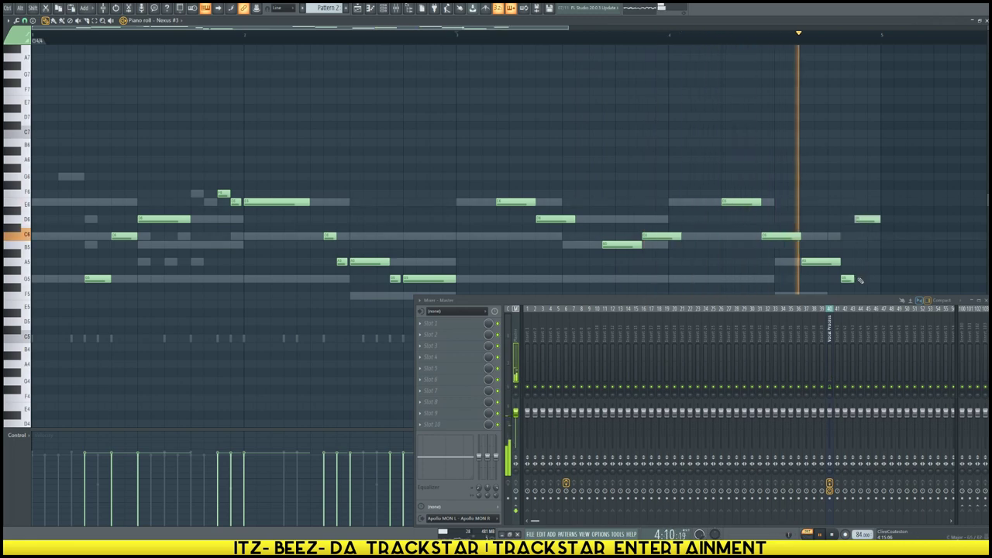
left_click_drag(838, 262, 850, 263)
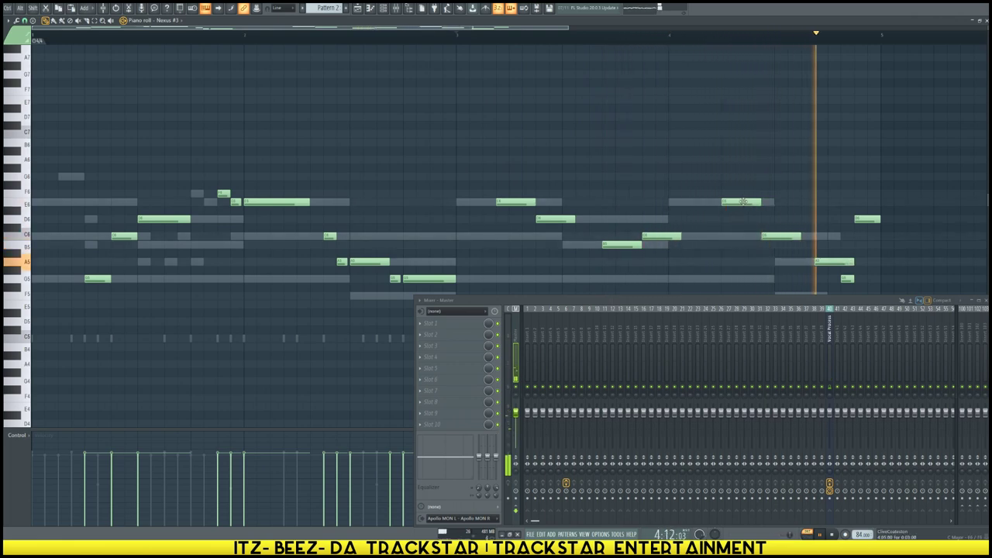
left_click_drag(852, 262, 842, 263)
key("space")
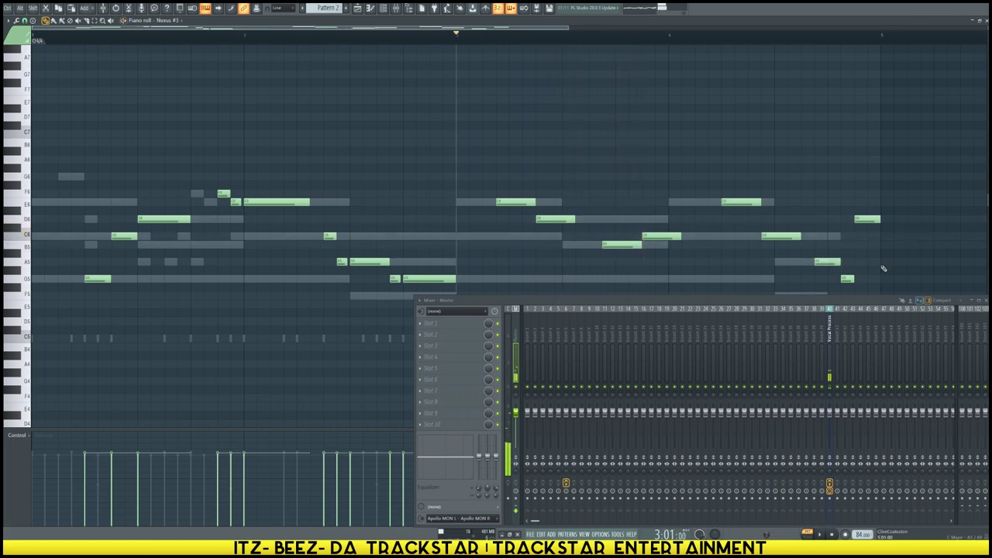
Audition the melody an octave higher, return it to its original octave, and play it with all channels from the Channel rack
key("space")
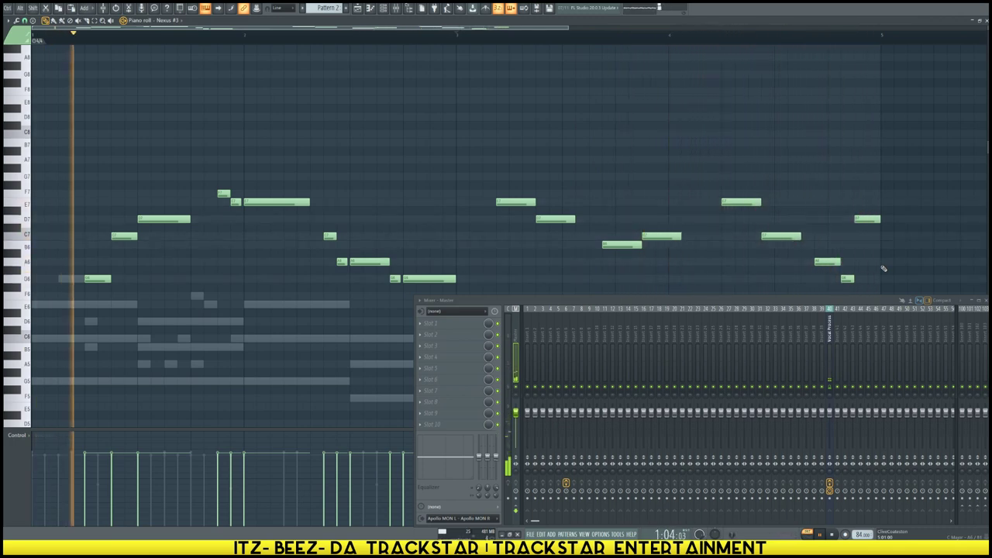
key("space")
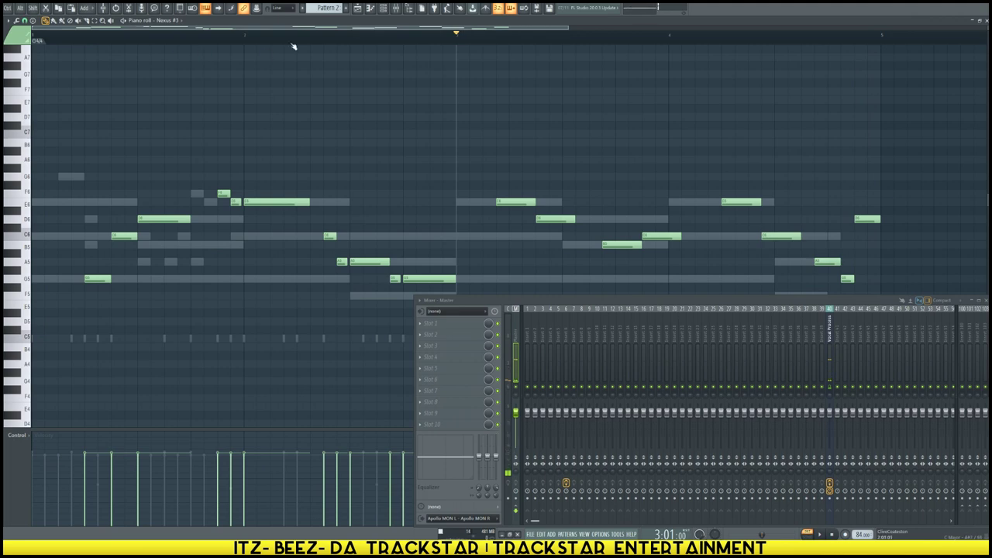
left_click(382, 9)
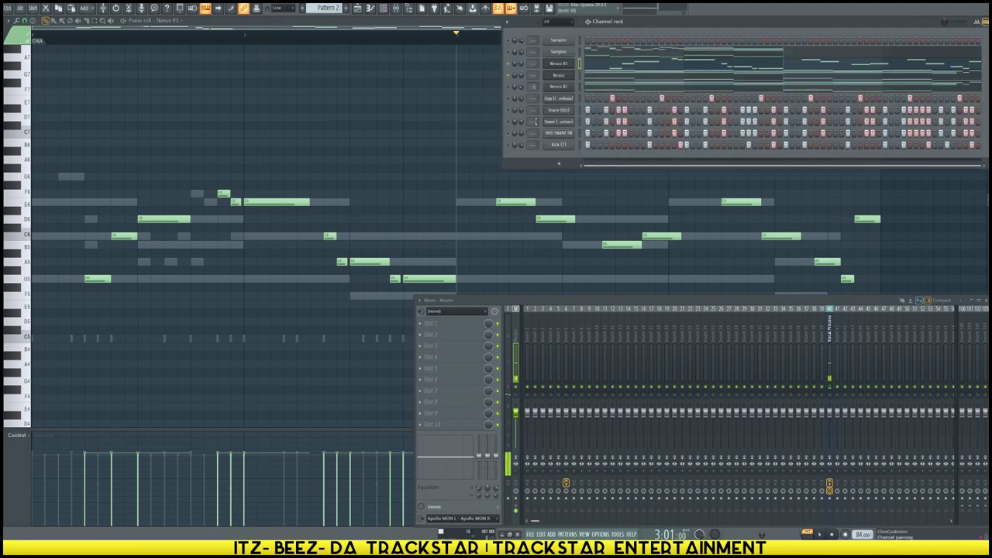
key("space")
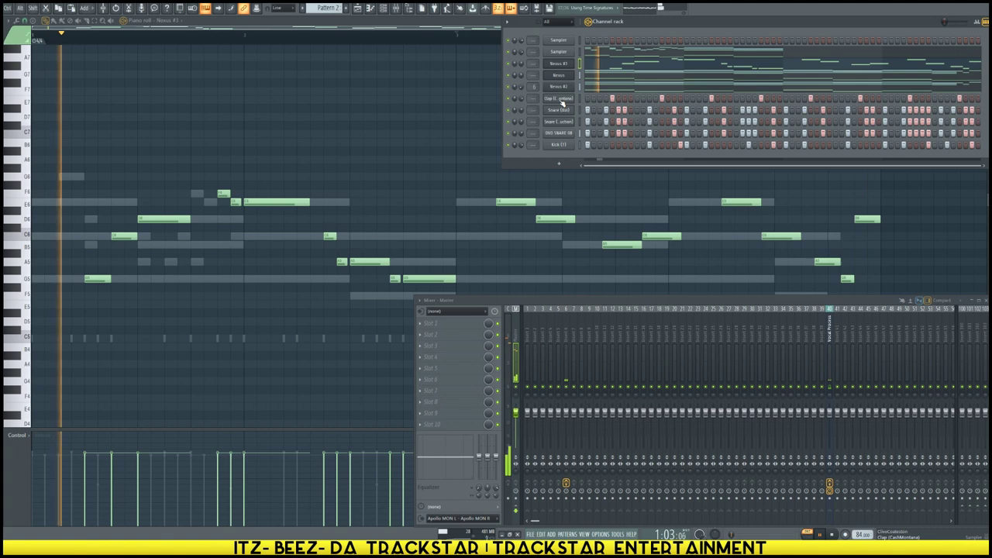
key("space")
right_click(563, 100)
mouse_move(604, 158)
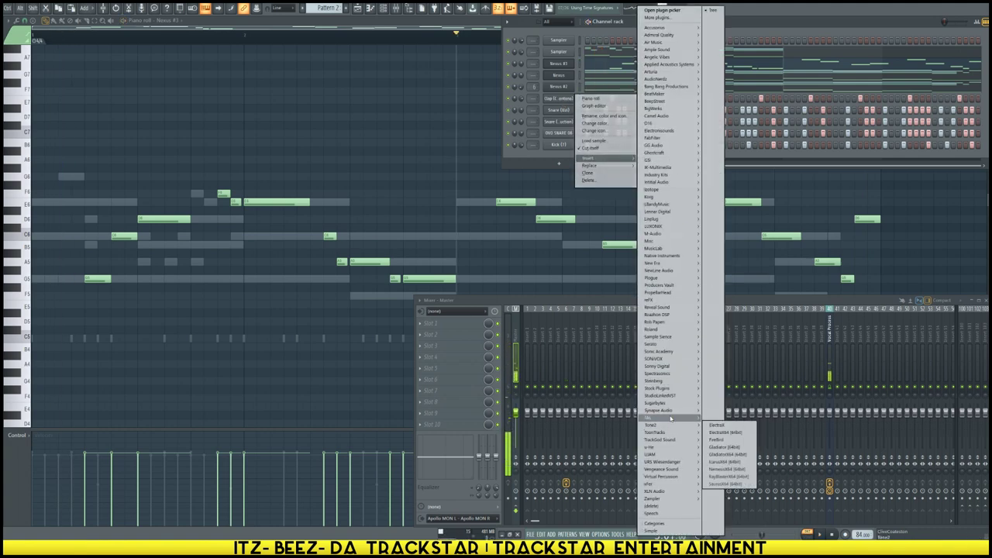
left_click(553, 157)
Add the 808 (18) sample from the Dancehall drumkit's 808 folder as a new channel and turn on Normalize
key("alt+F8")
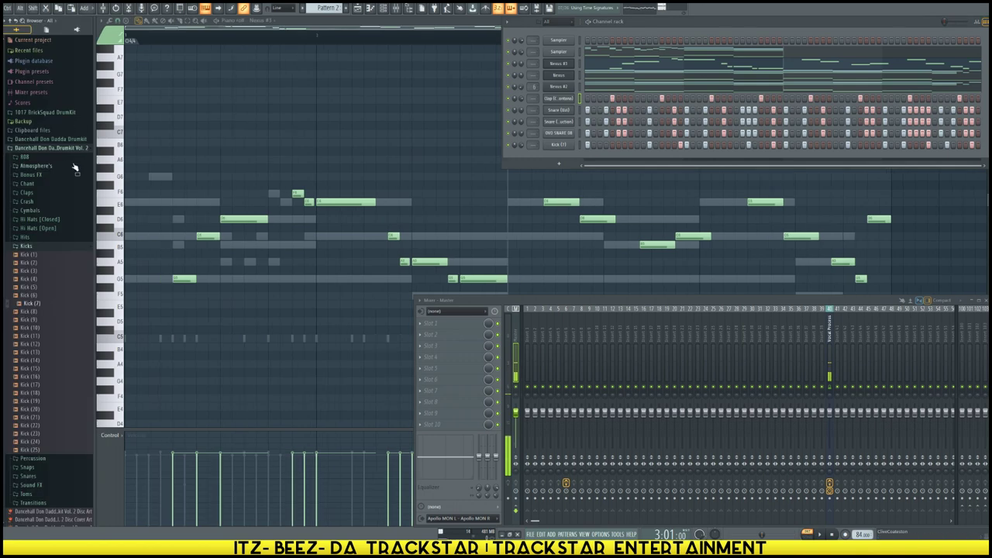
left_click(26, 157)
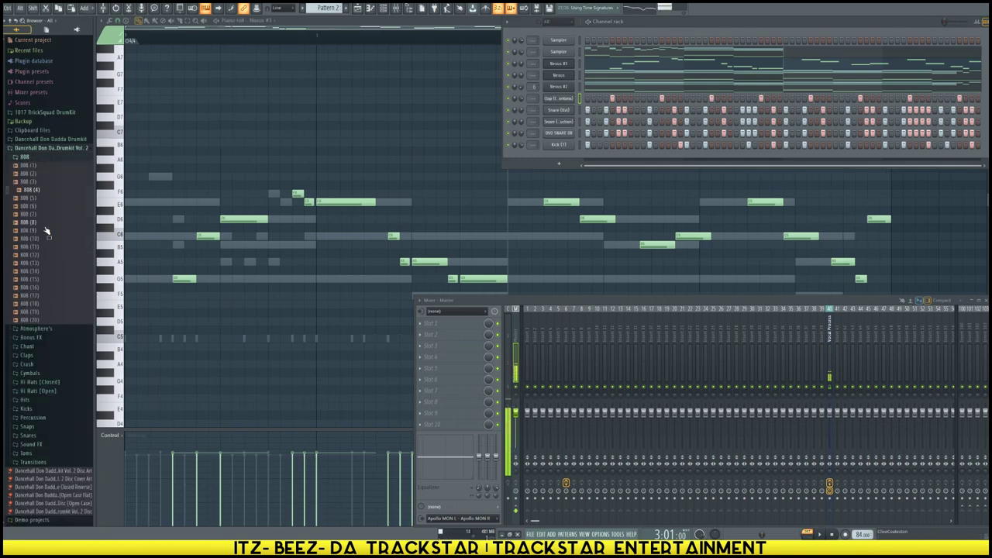
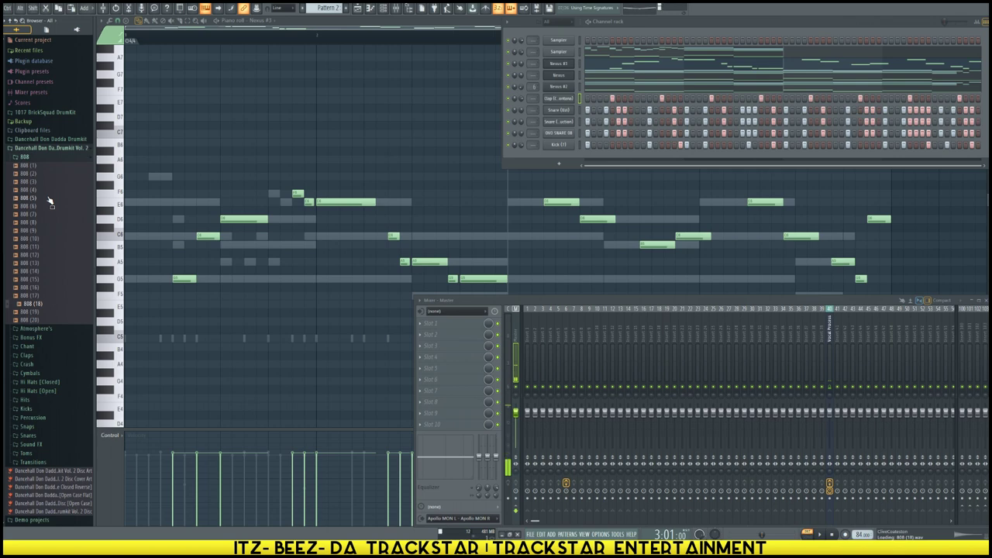
right_click(36, 309)
left_click(48, 314)
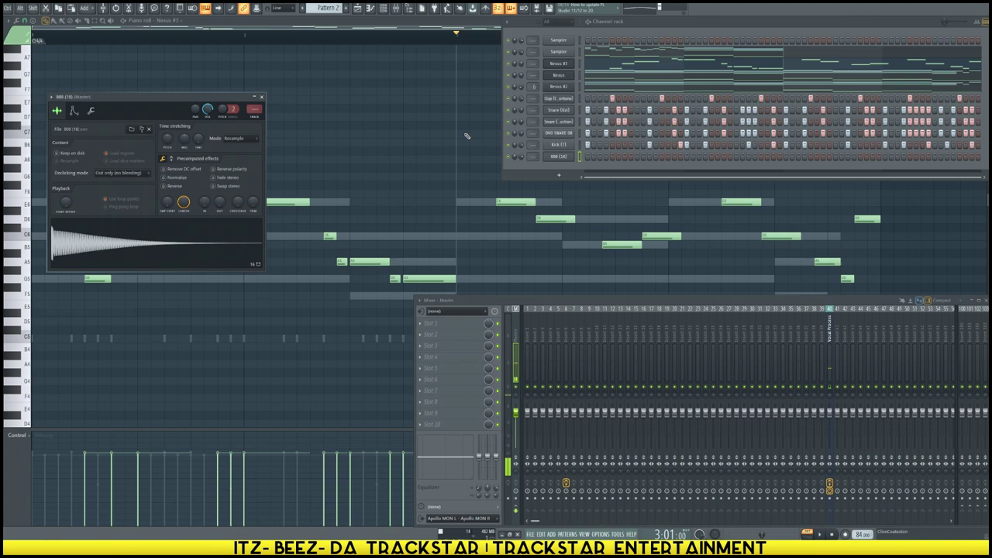
left_click(165, 177)
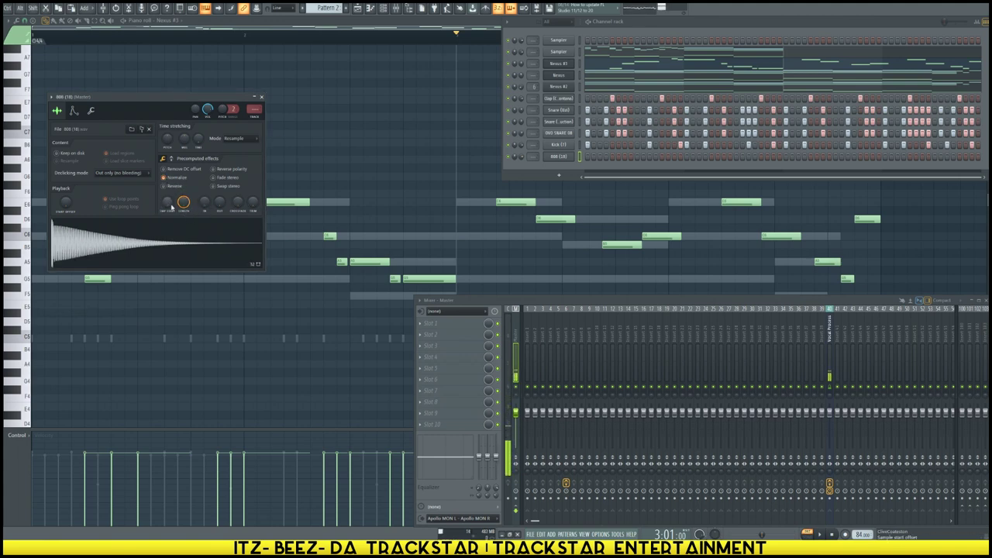
Copy the Kick (7) pattern to the 808 (18) channel and open its notes in the Piano roll
right_click(556, 157)
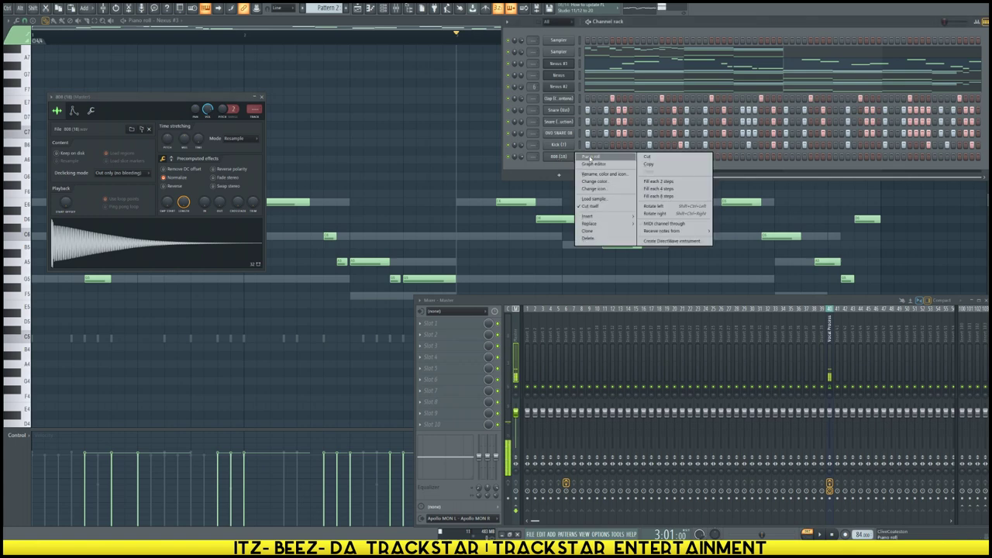
left_click(580, 149)
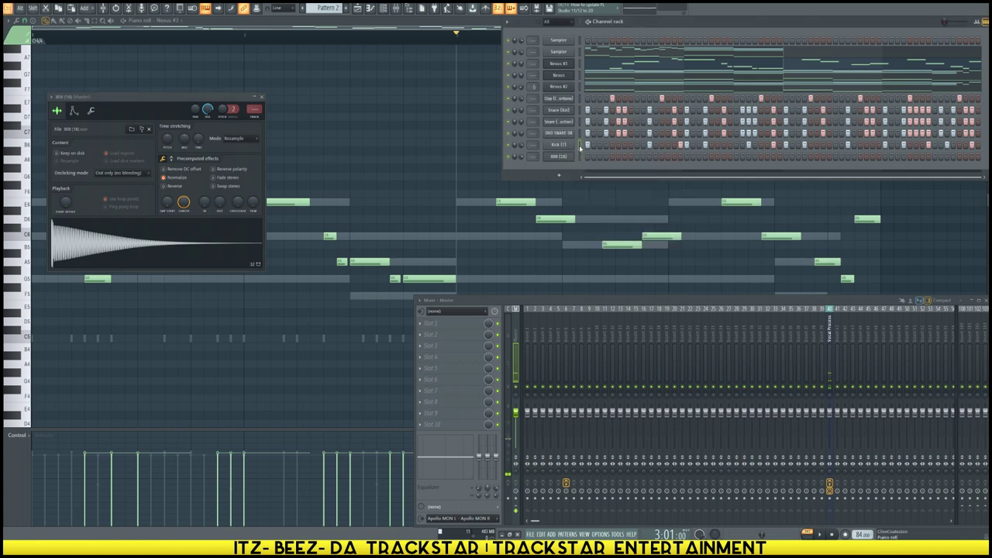
left_click(559, 157)
right_click(559, 156)
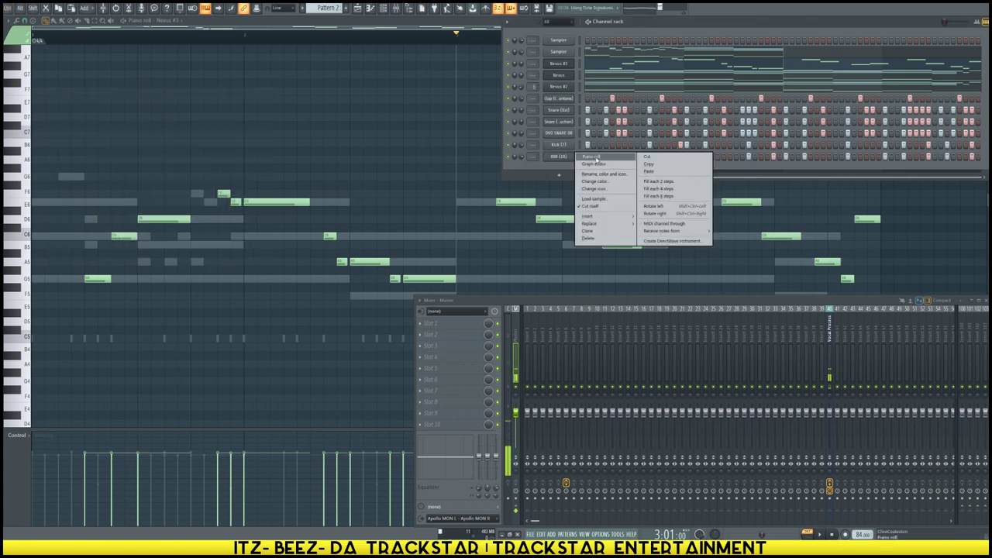
left_click(587, 158)
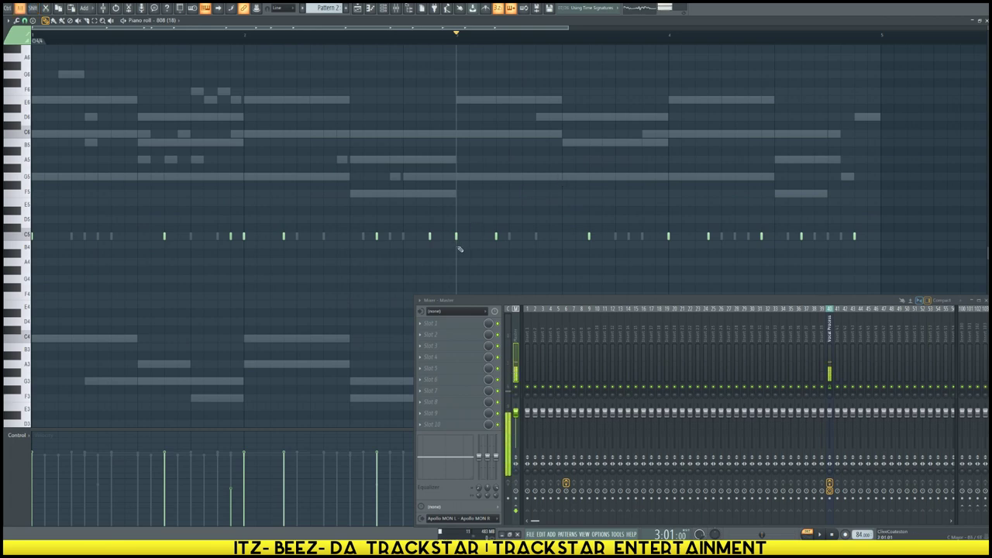
Lengthen the 808 notes with the articulator so each reaches the next, the last ending at the close of bar 4, and close the Mixer
key("alt+r")
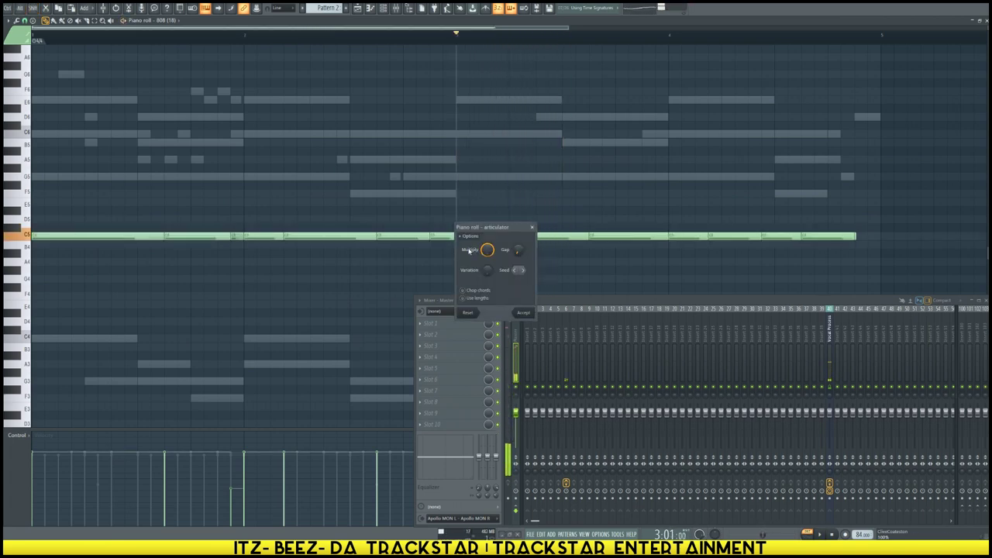
left_click(525, 313)
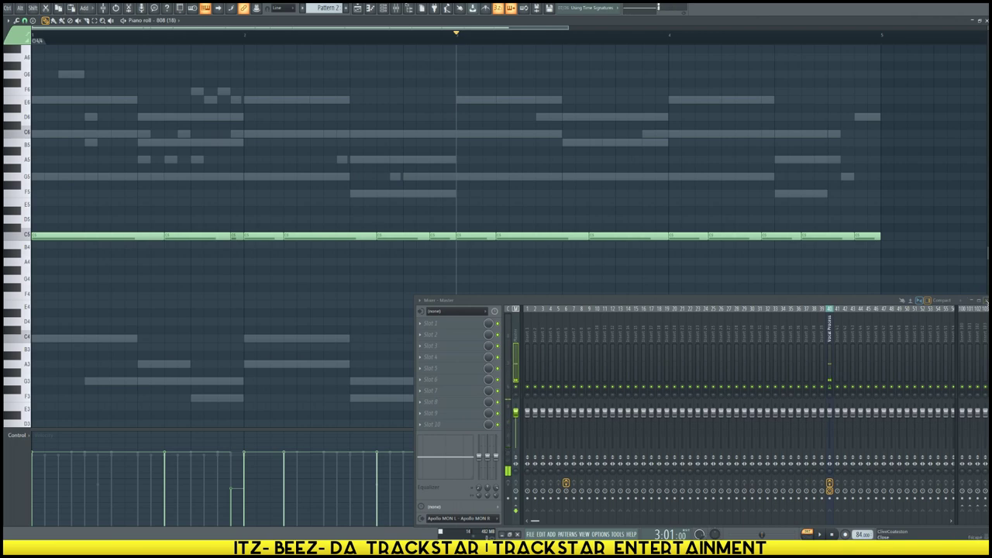
left_click(987, 301)
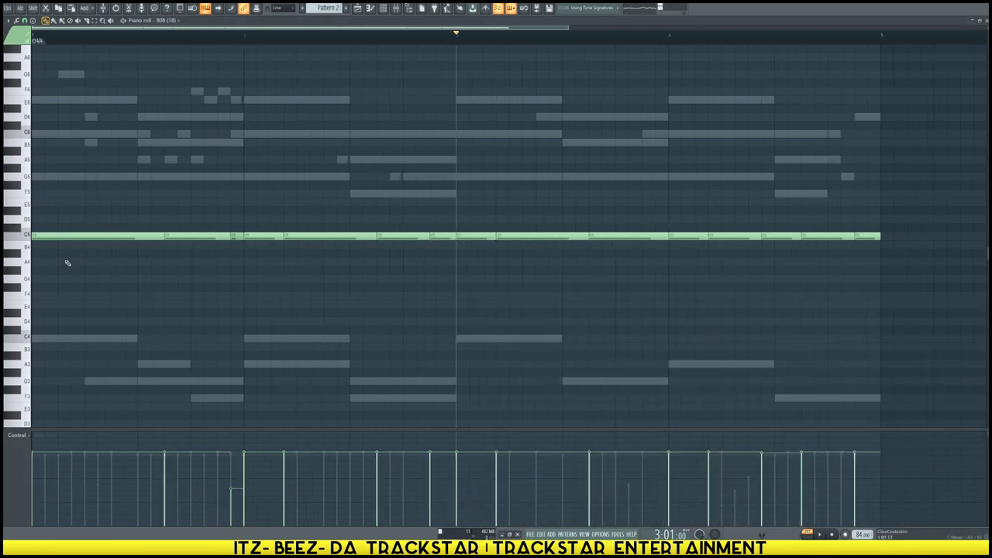
Examine the Nexus and Sampler notes in the Piano roll, and return to the Channel rack over the Playlist
double_click(109, 339)
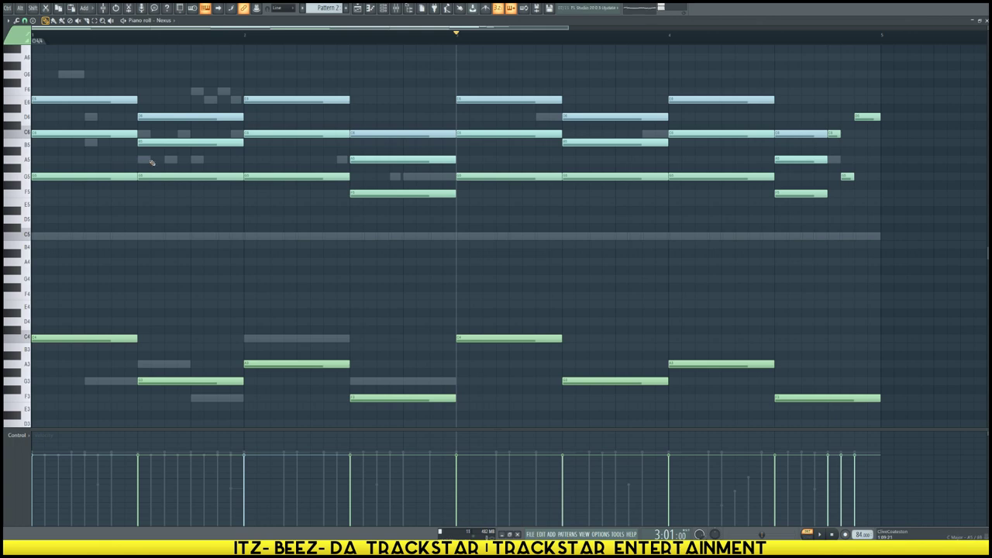
double_click(151, 161)
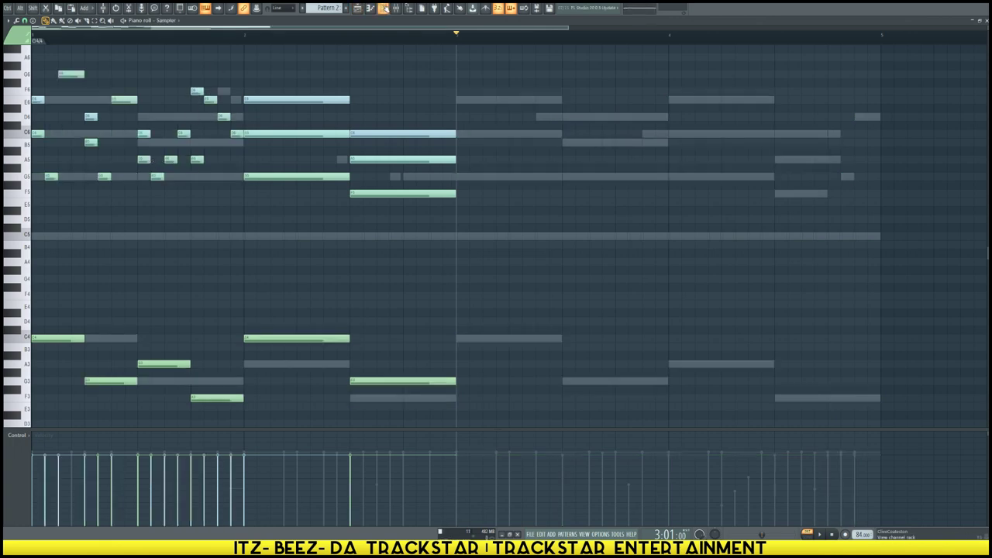
key("F6")
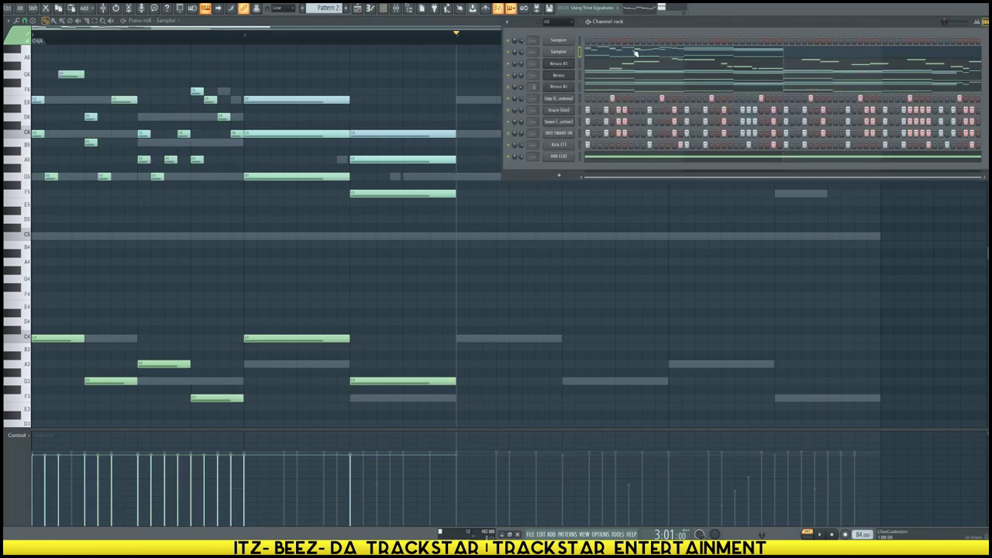
key("F7")
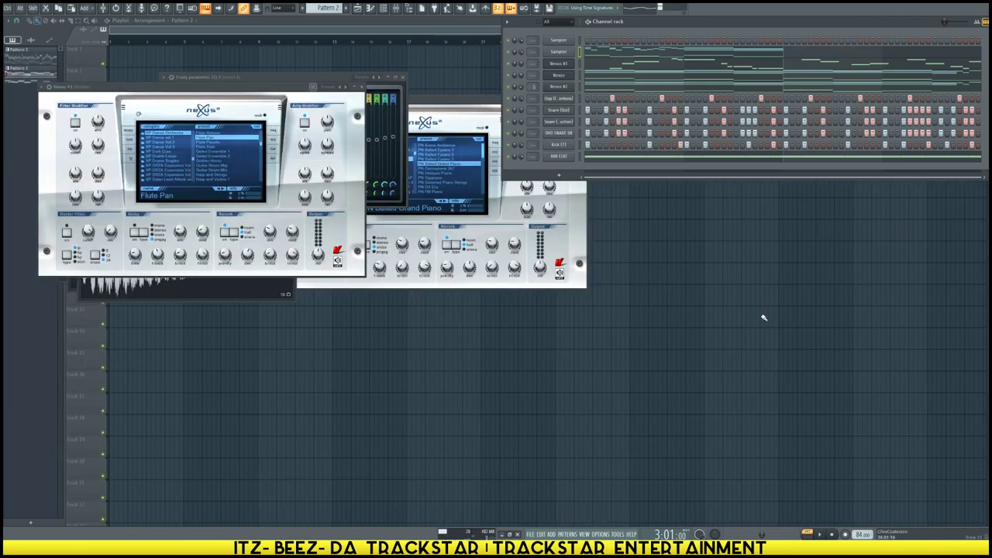
Open the empty first Sampler channel's piano roll and stamp a major scale at C6 at the pattern start
left_click(634, 56)
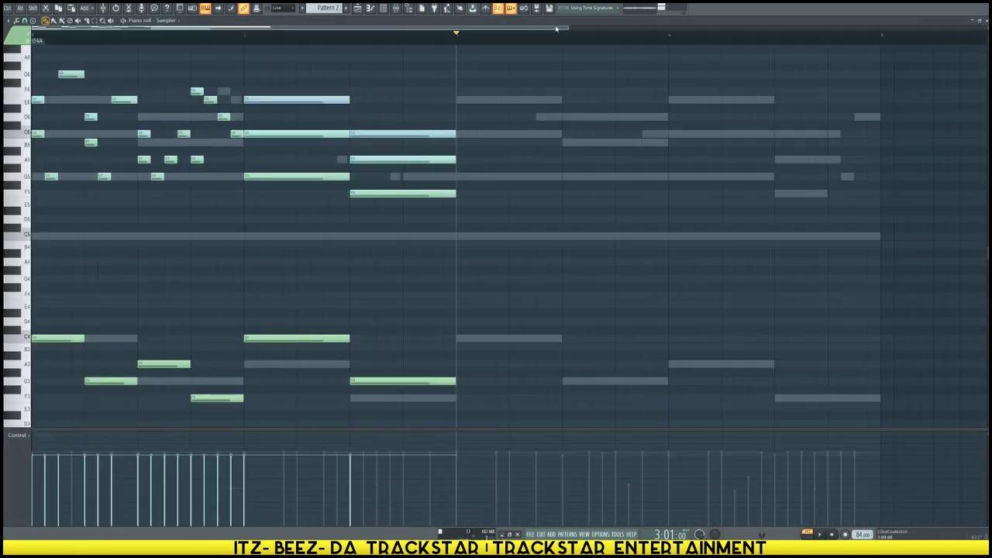
left_click(384, 9)
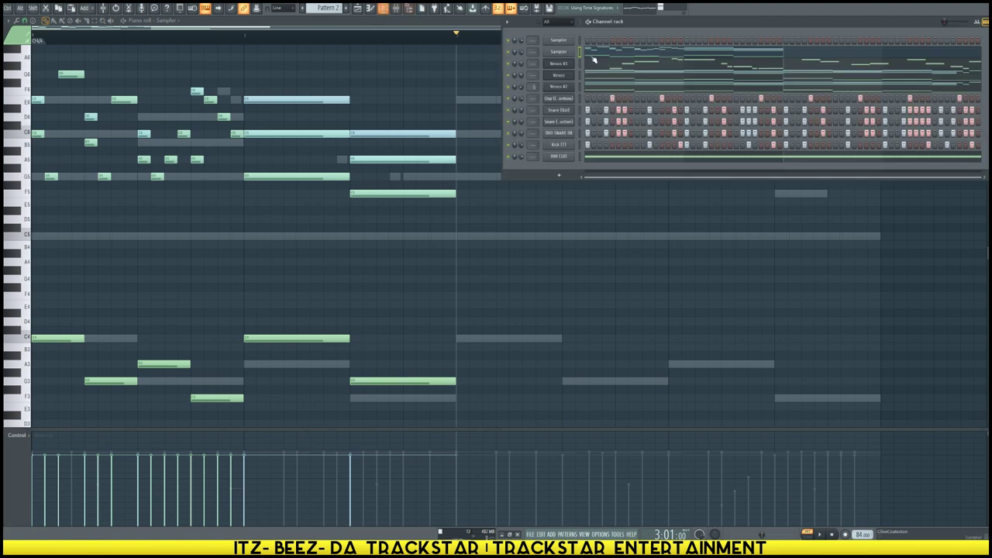
right_click(562, 41)
left_click(587, 40)
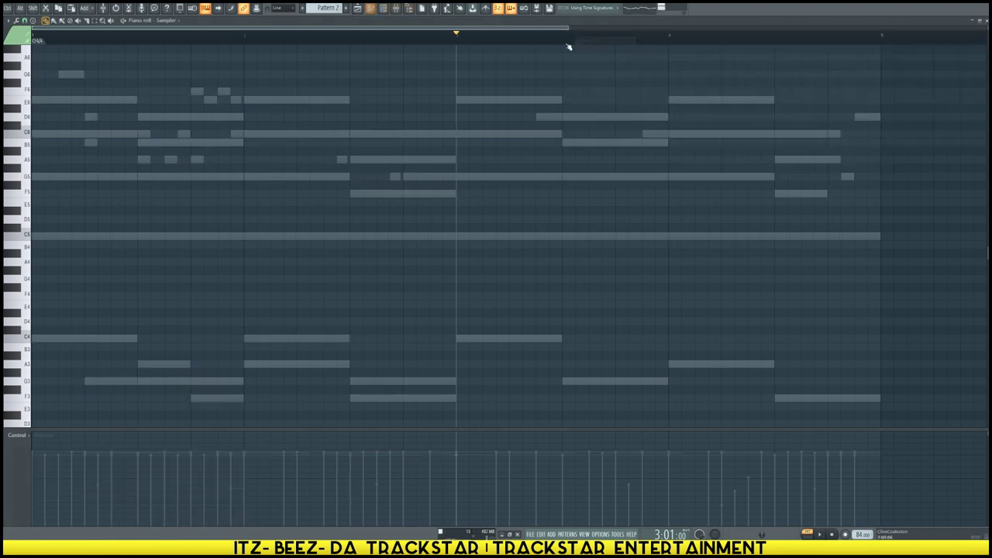
left_click(32, 21)
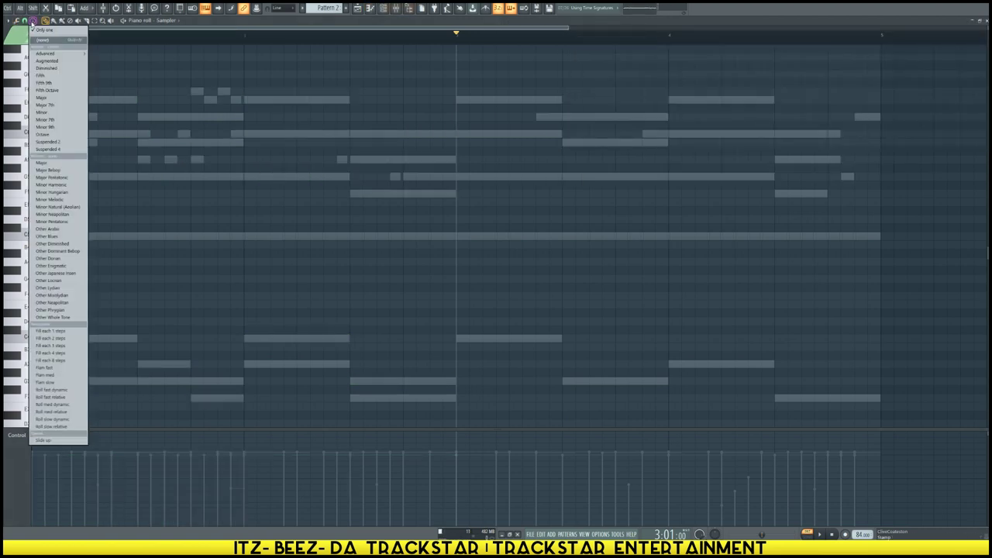
left_click(56, 164)
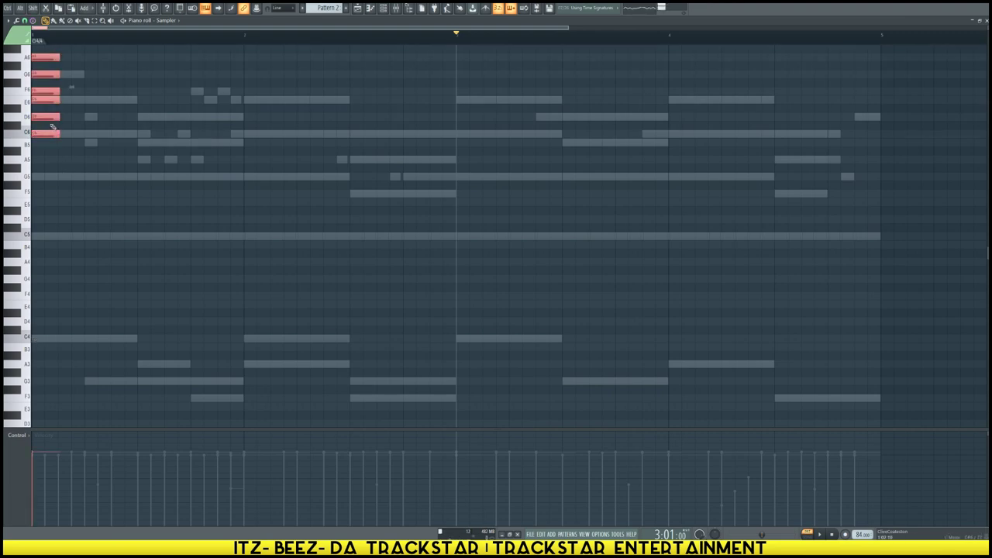
Stamp another major scale at C5, and duplicate both scales two octaves lower, aligned to the pattern start
left_click_drag(49, 117, 44, 221)
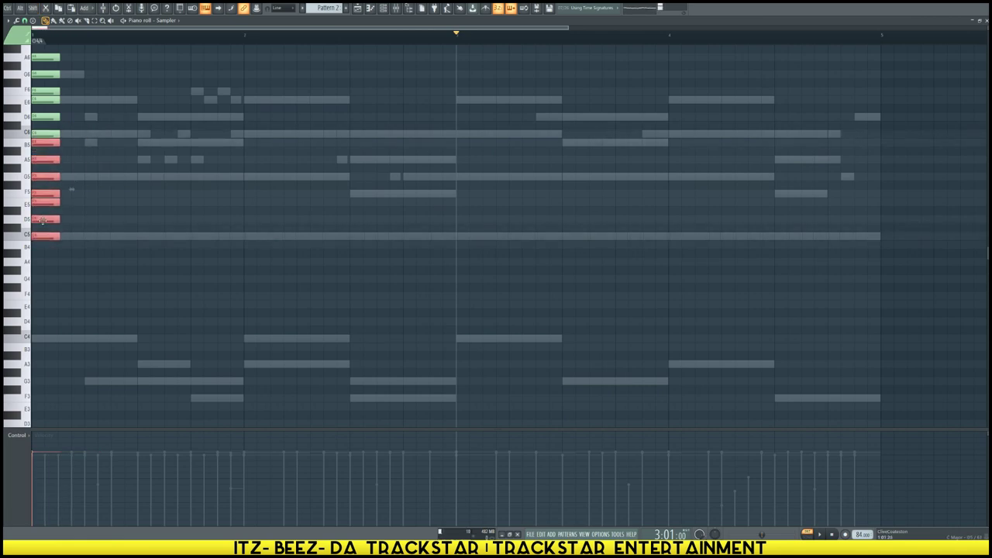
left_click_drag(96, 257, 35, 47)
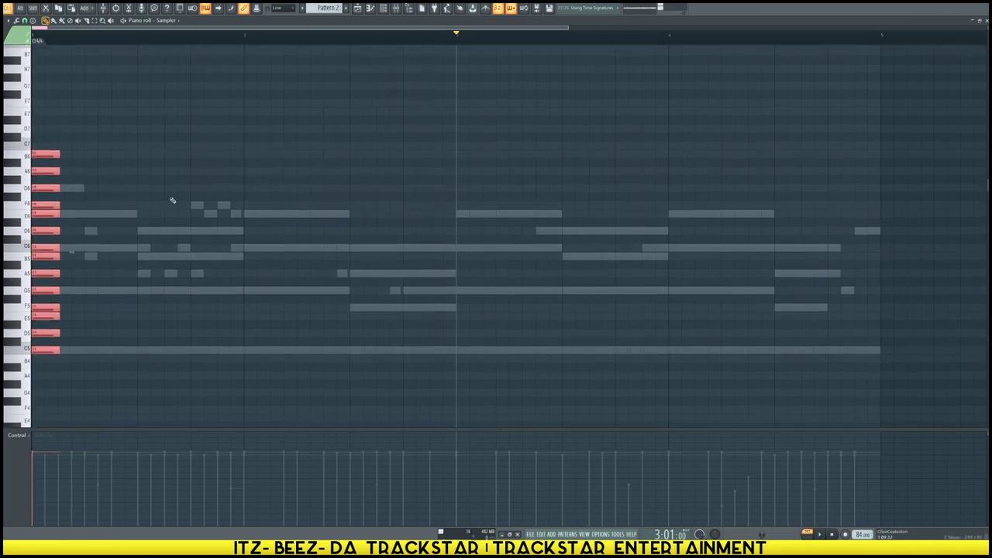
key("ctrl+b")
scroll(182, 207, "down", 5)
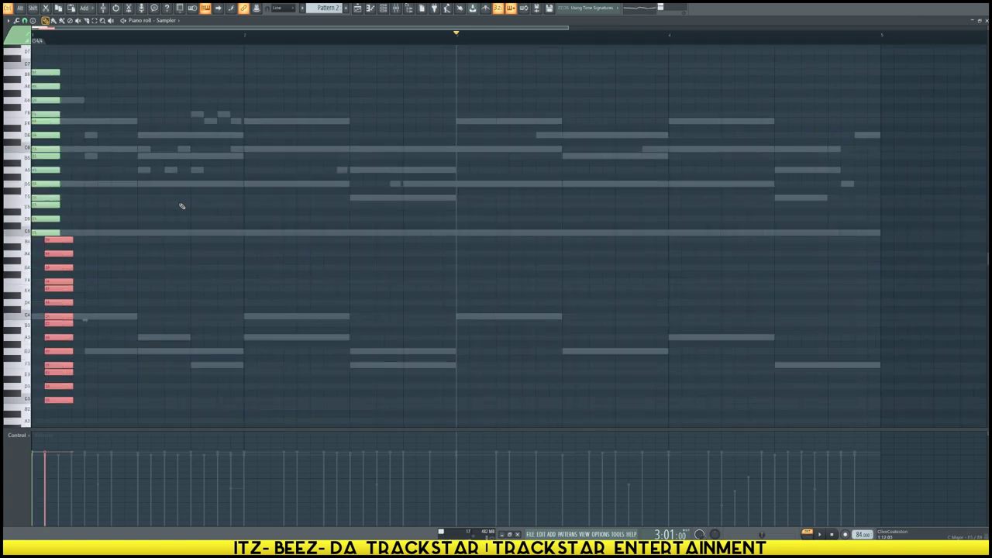
key("shift+Left")
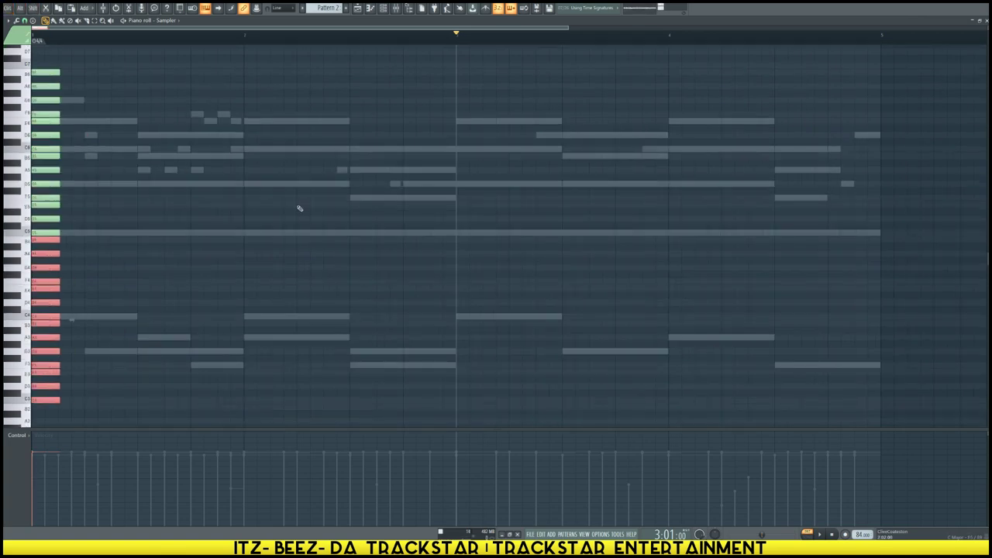
Open the 808 channel's piano roll and play the pattern to hear its C5 notes against the chords
left_click(358, 8)
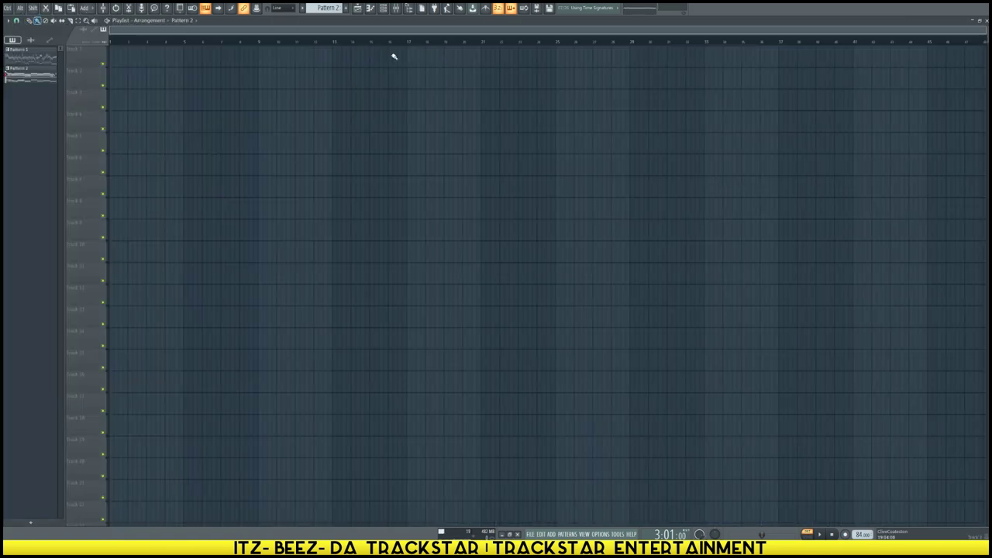
left_click(372, 10)
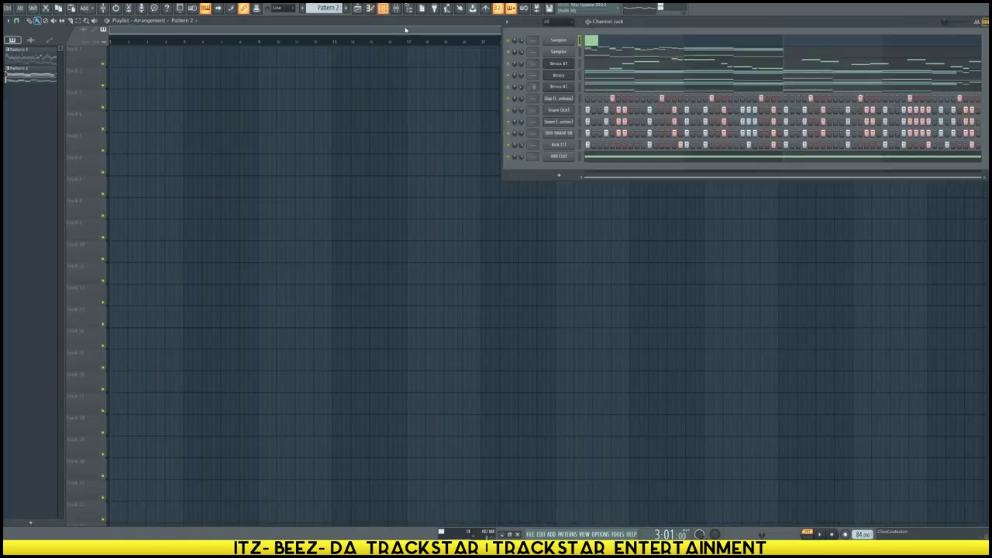
left_click(611, 160)
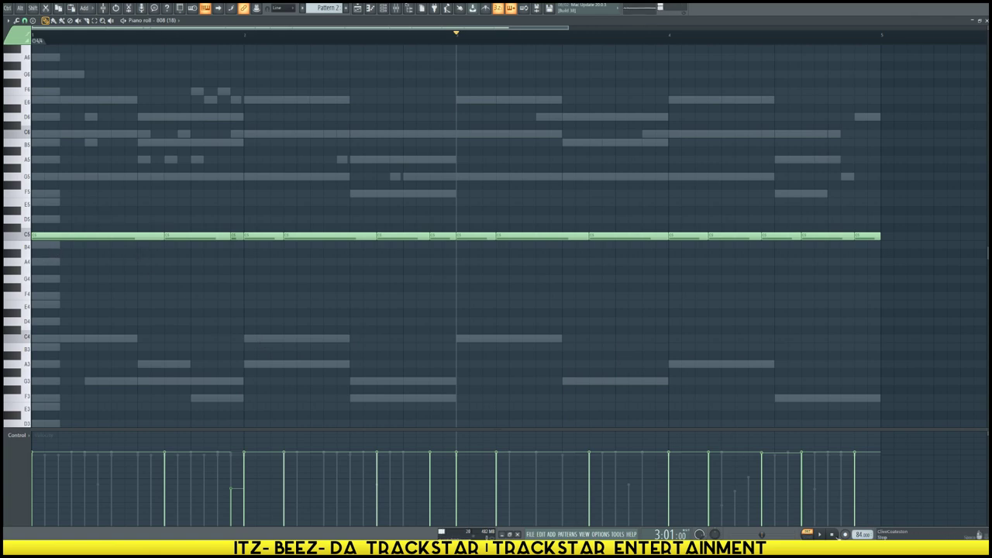
key("space")
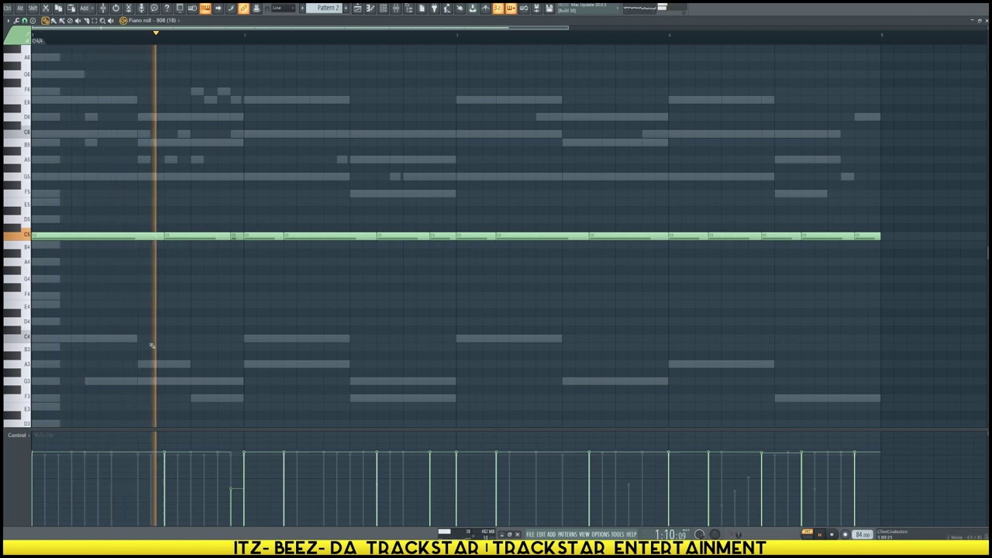
key("space")
Transpose all the 808 notes down to A4, leaving no stray notes in the pattern
double_click(29, 237)
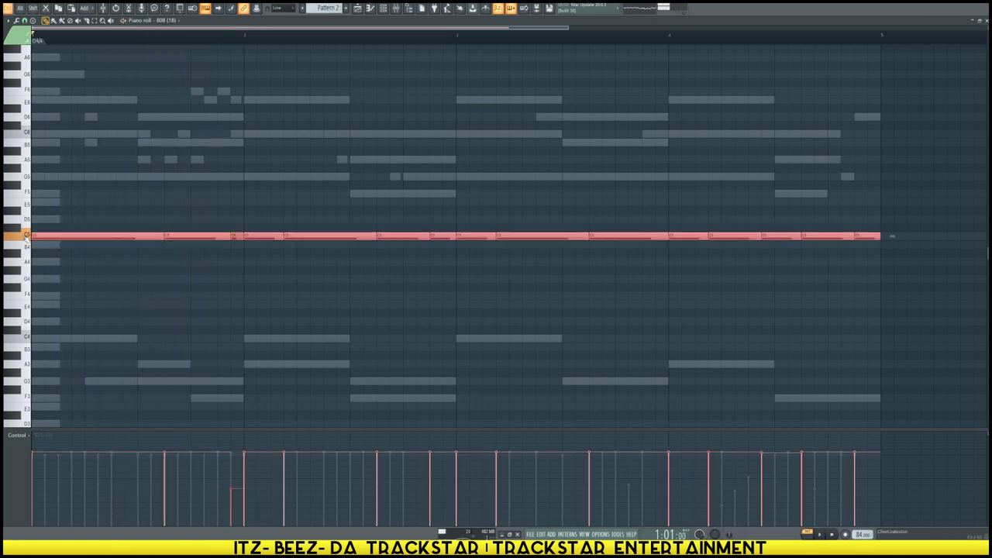
left_click_drag(39, 235, 32, 281)
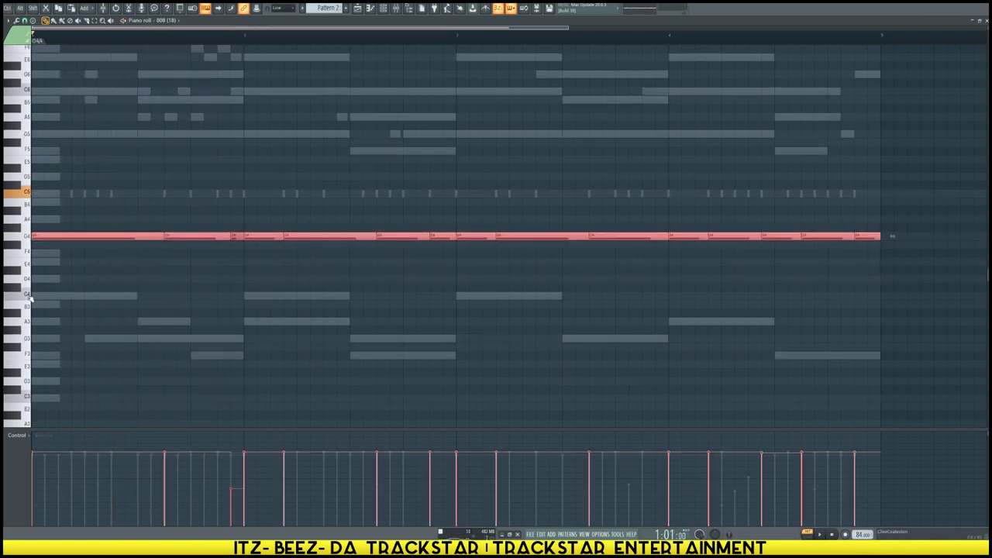
scroll(31, 279, "down", 1)
left_click(35, 257)
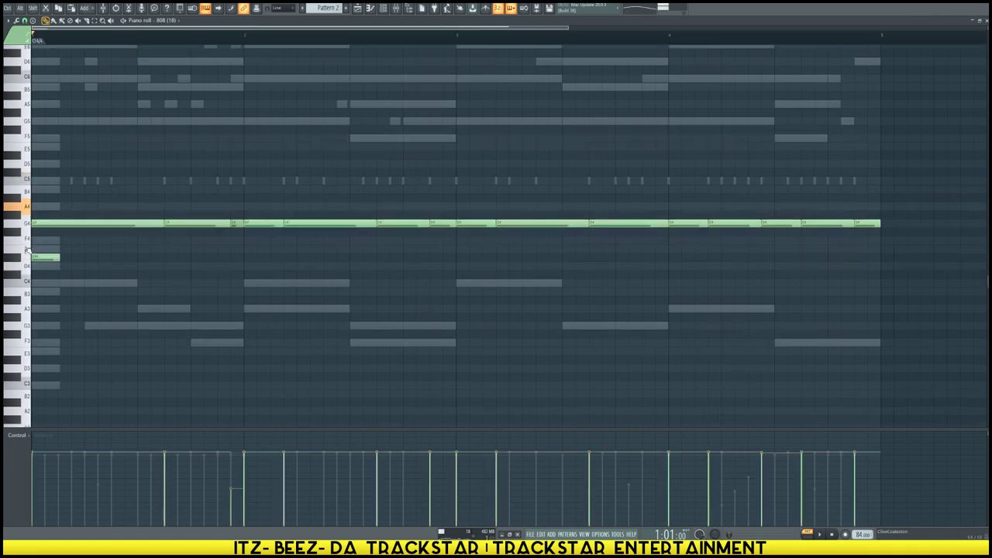
scroll(27, 225, "up", 1)
left_click(38, 230)
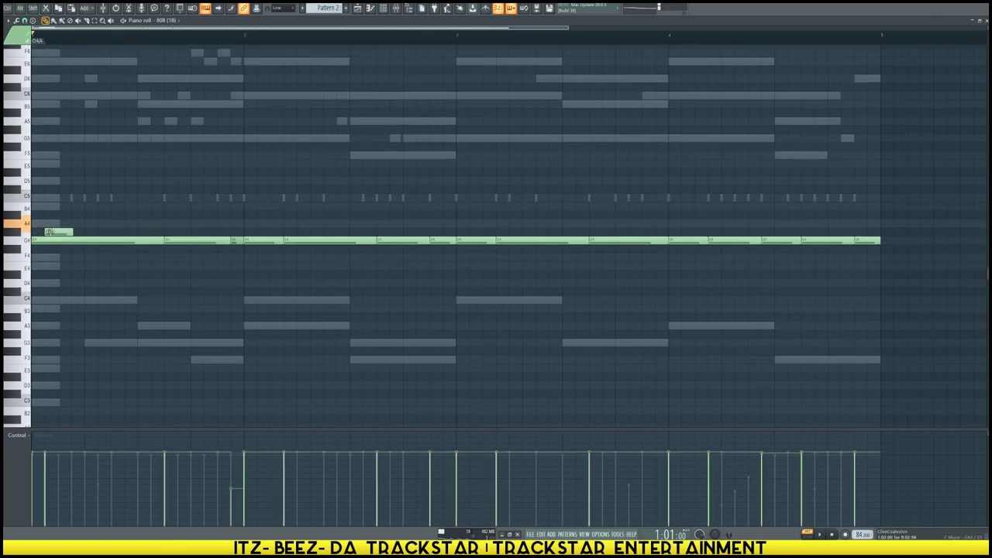
key("ctrl+a")
left_click_drag(35, 237, 35, 220)
Play the pattern to audition the 808 line at A4, clearing the note selection
key("space")
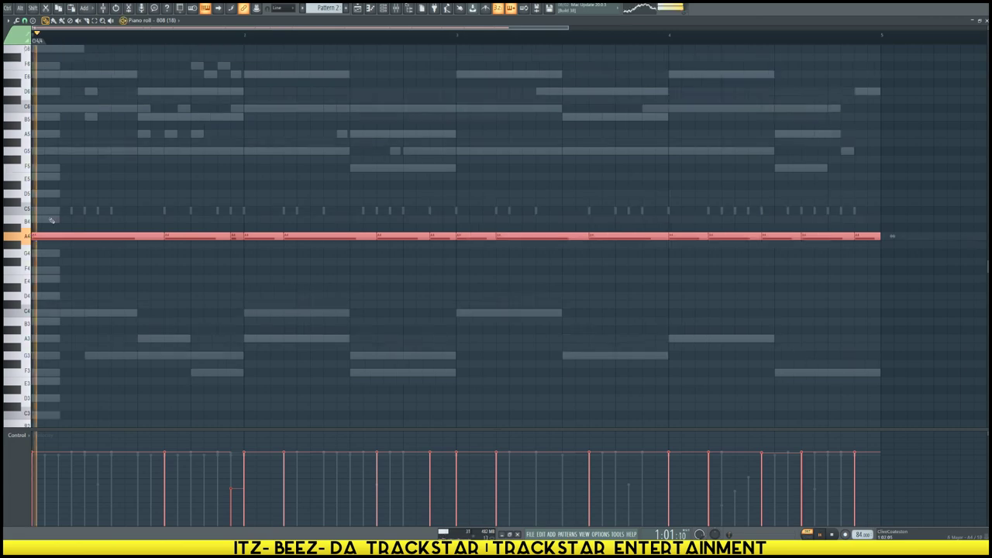
key("ctrl+d")
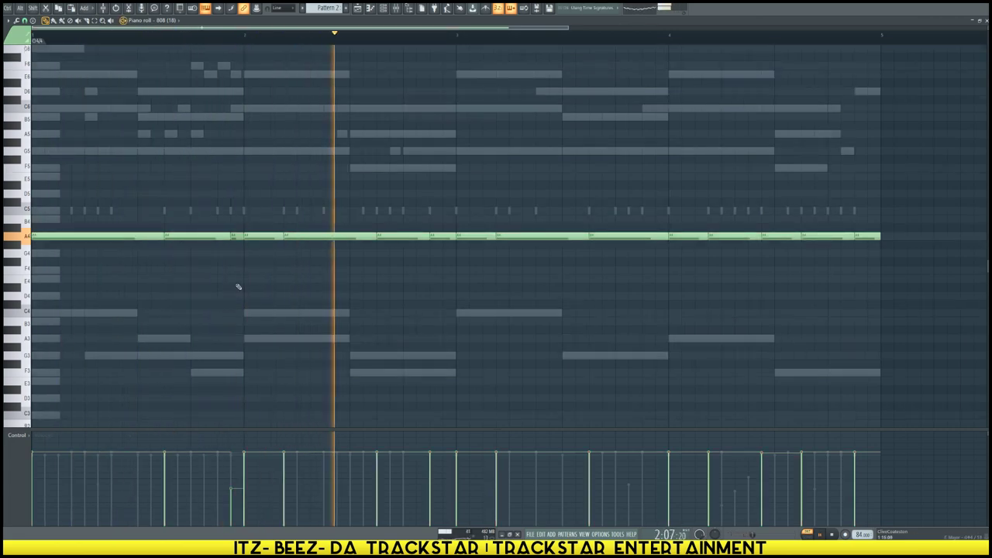
key("space")
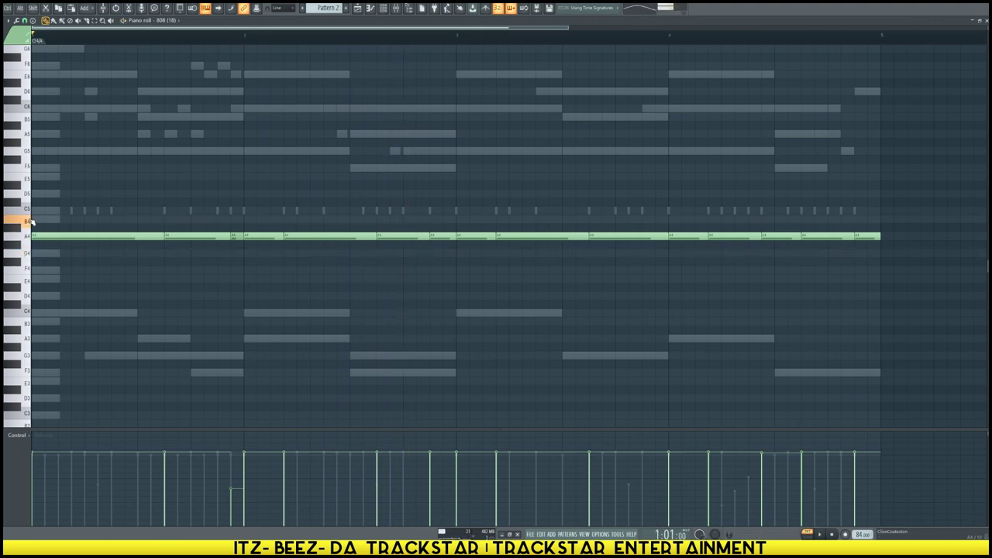
key("space")
key("space")
Try the whole 808 line at other pitches, including G4, and play it back to compare with A4
left_click(29, 236, "ctrl")
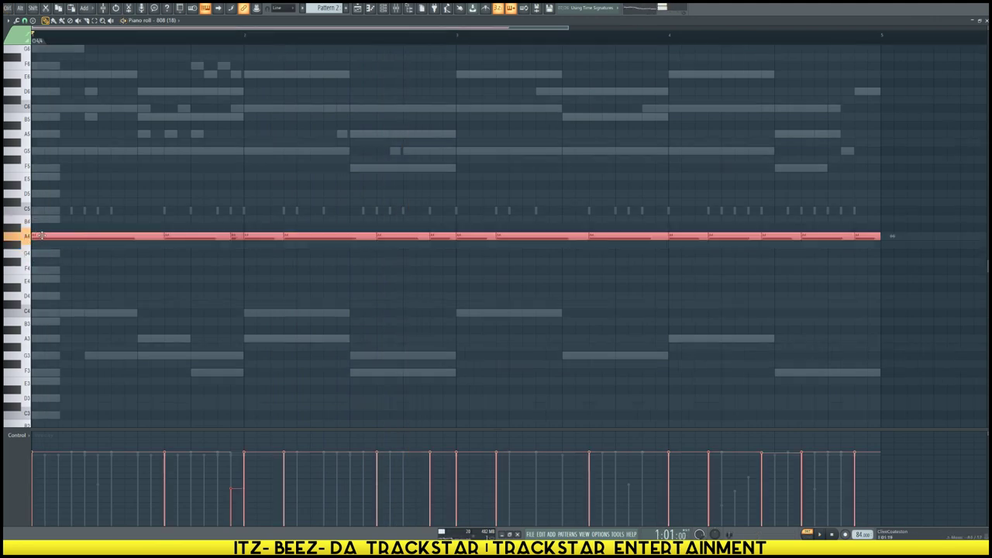
key("shift+Up")
key("shift+Up")
key("space")
key("space")
key("shift+Down")
key("shift+Down")
key("shift+Down")
key("shift+Down")
key("shift+Up")
key("shift+Up")
key("space")
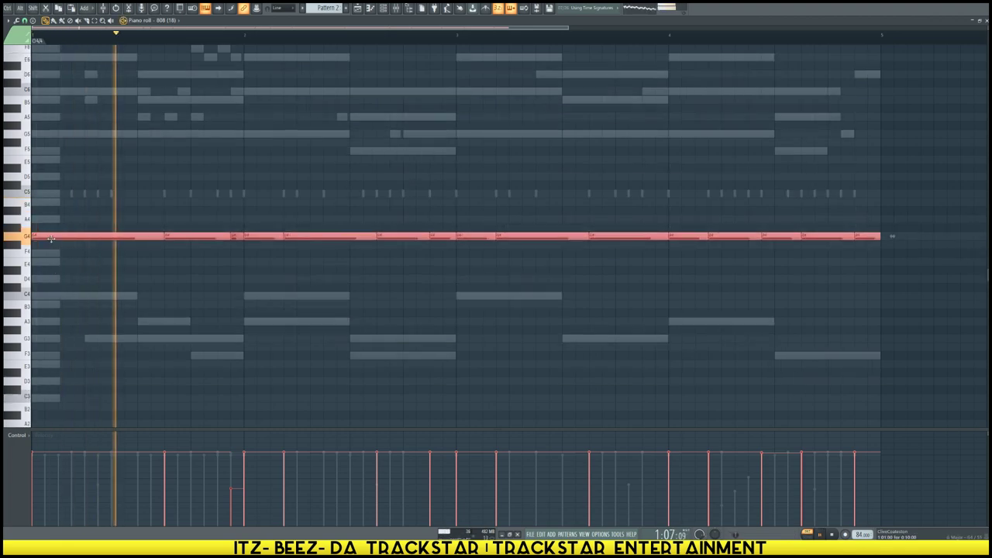
key("space")
key("space")
left_click(225, 269, "ctrl")
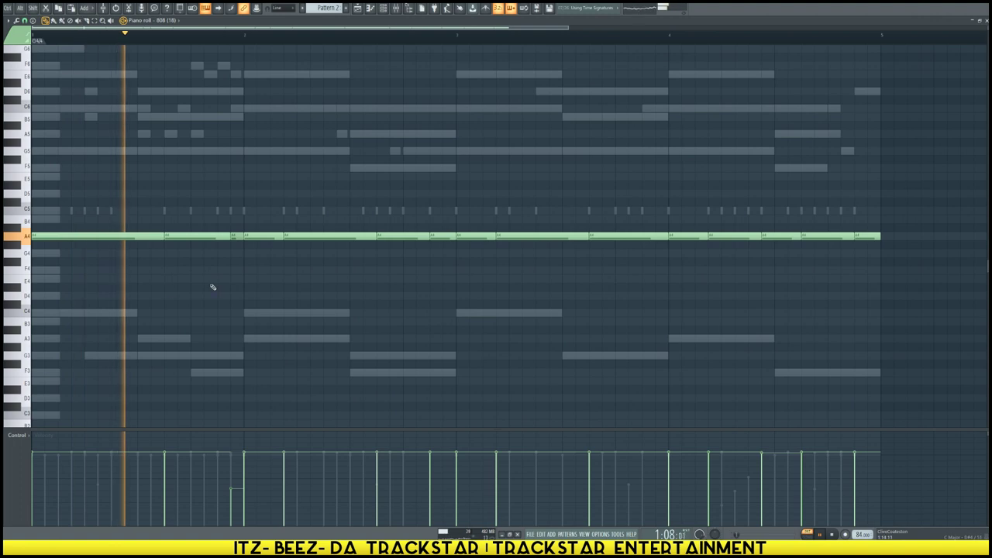
key("space")
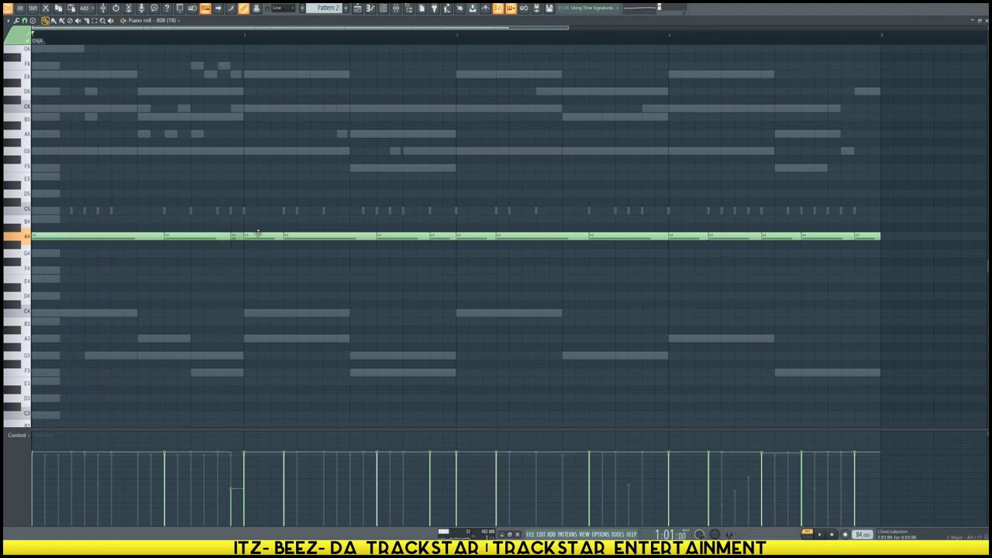
Lower the 808 notes in bar 2 to G4 and play the pattern to check them
left_click_drag(435, 251, 443, 248)
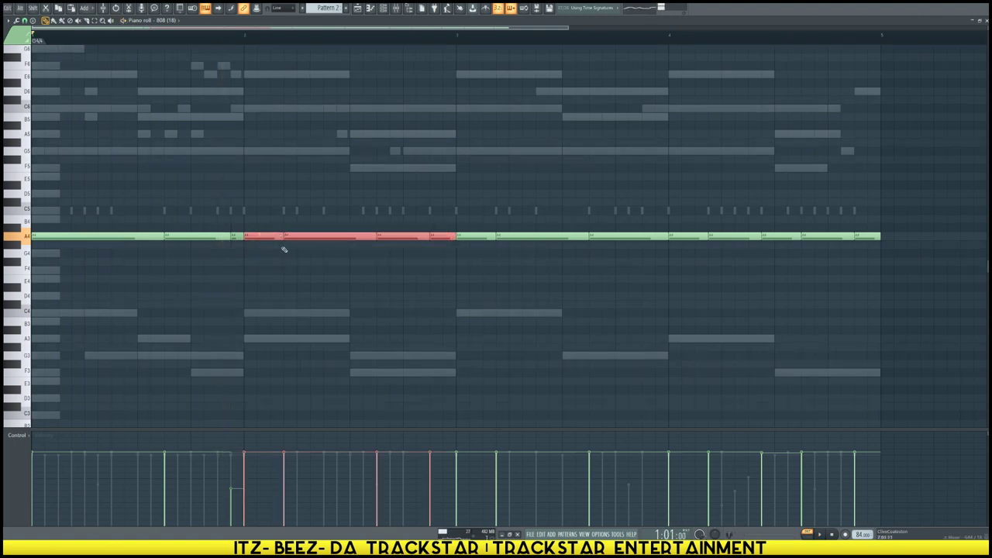
left_click_drag(271, 238, 271, 258)
scroll(271, 262, "down", 1)
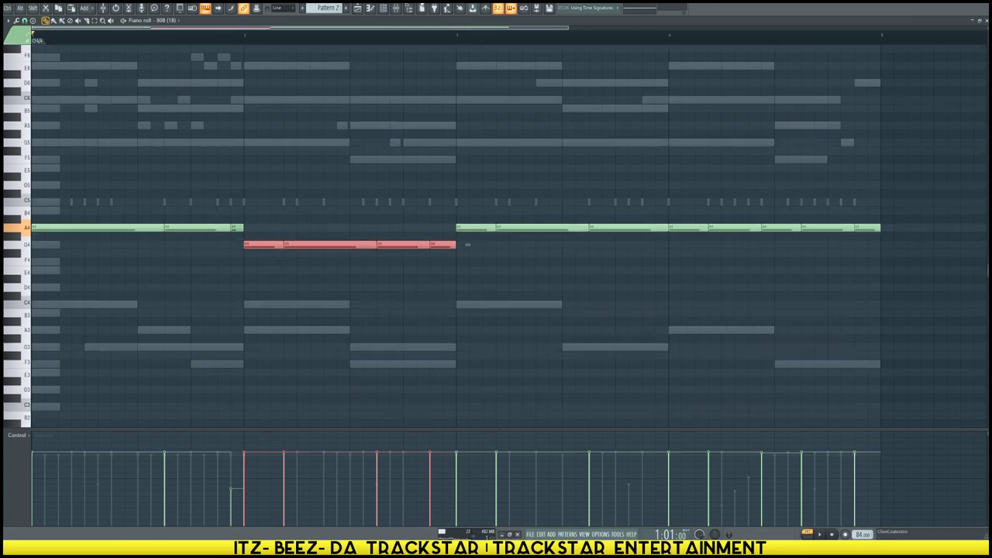
left_click(383, 9)
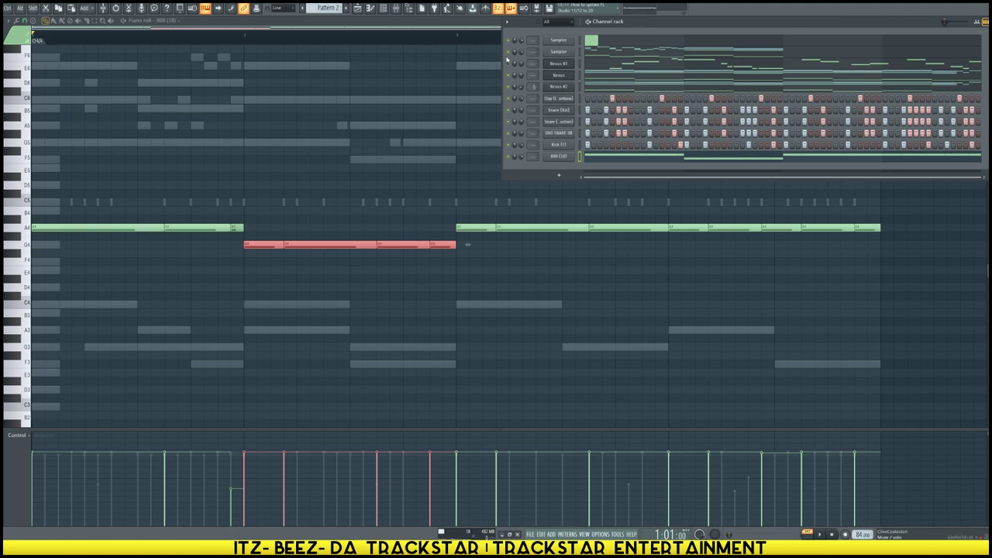
key("space")
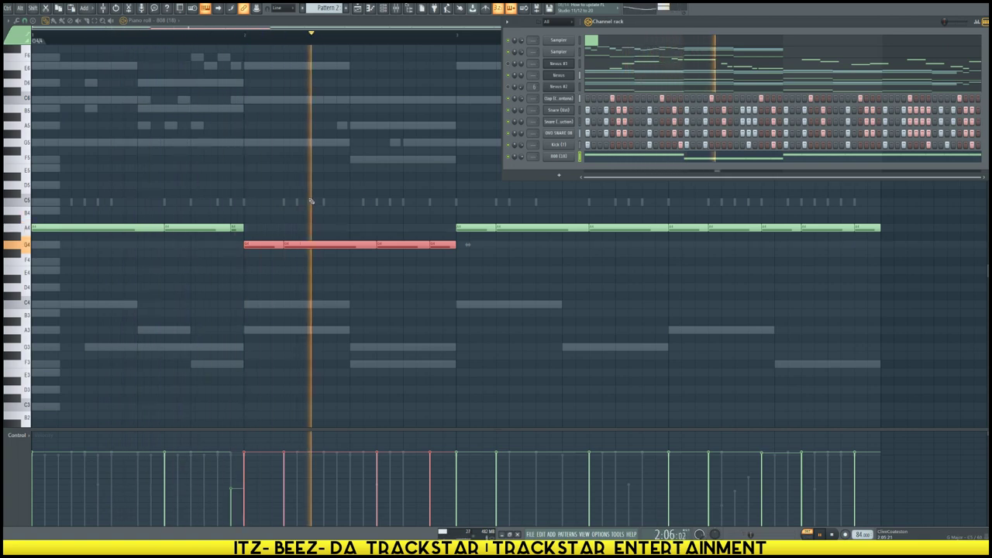
key("space")
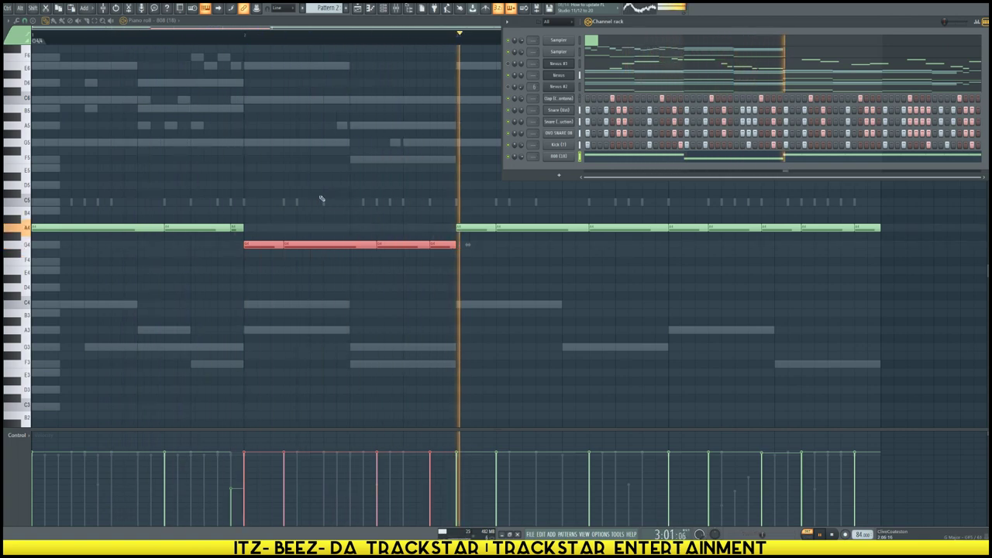
Raise the 808 notes in bar 3 to B4 and play the pattern
left_click_drag(467, 225, 658, 257)
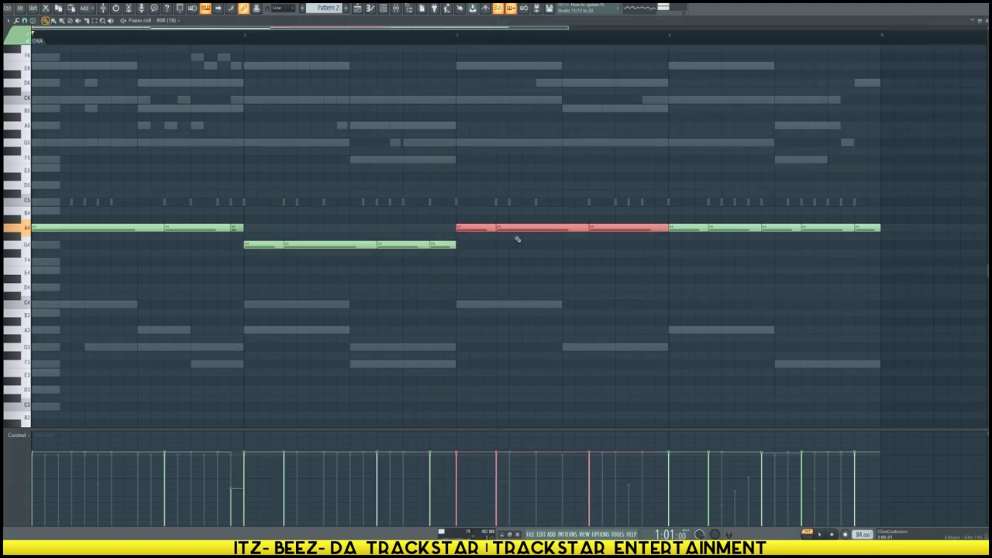
left_click_drag(483, 230, 486, 210)
scroll(491, 211, "up", 1)
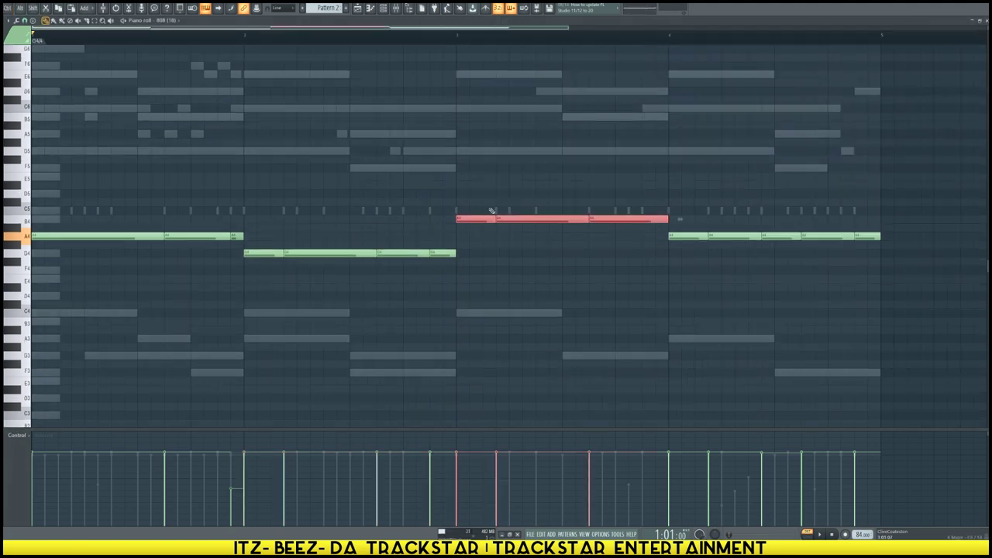
key("space")
Add a B4 note at the end of bar 2, trim it to one step, and audition the transition into bar 3
left_click(535, 246)
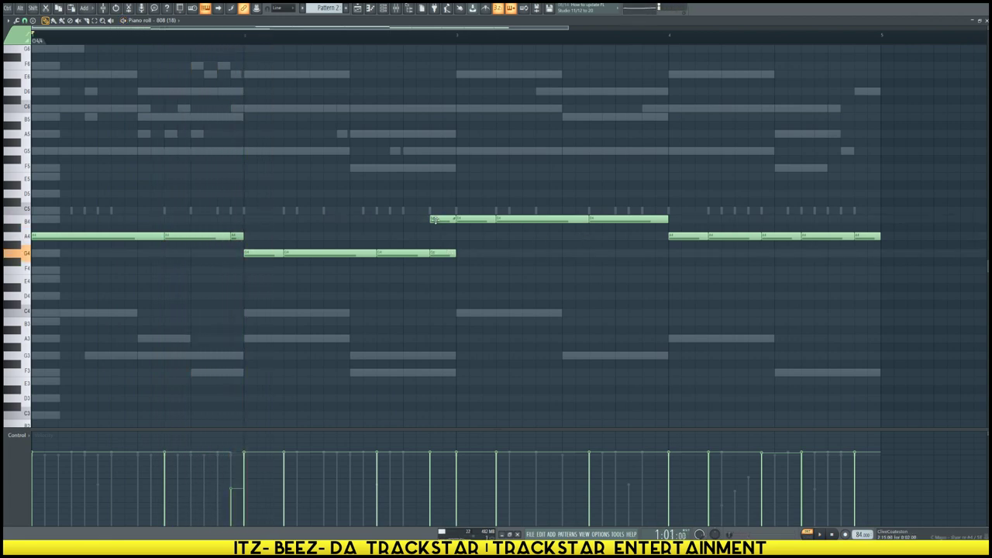
left_click(404, 35)
key("space")
key("space")
key("space")
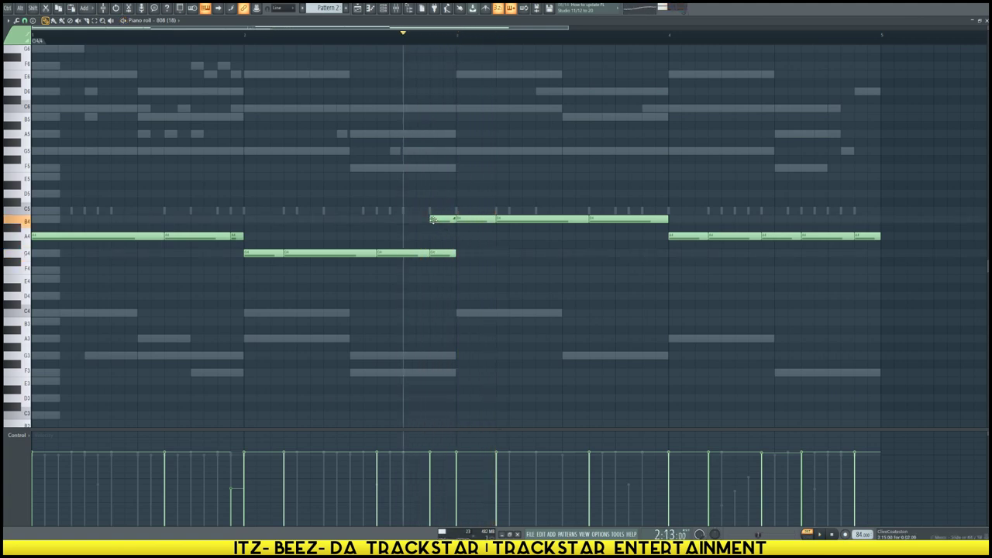
left_click_drag(435, 219, 445, 219)
key("space")
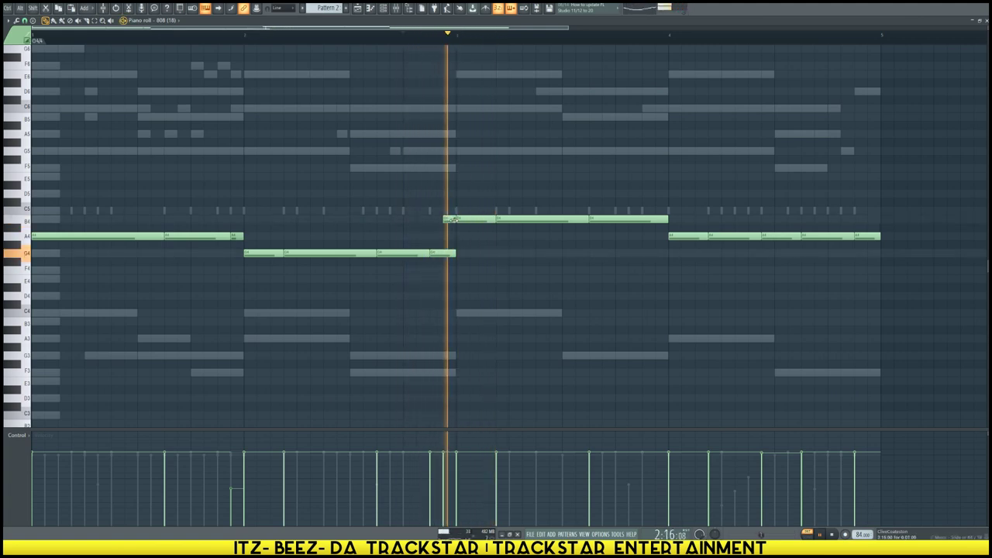
key("space")
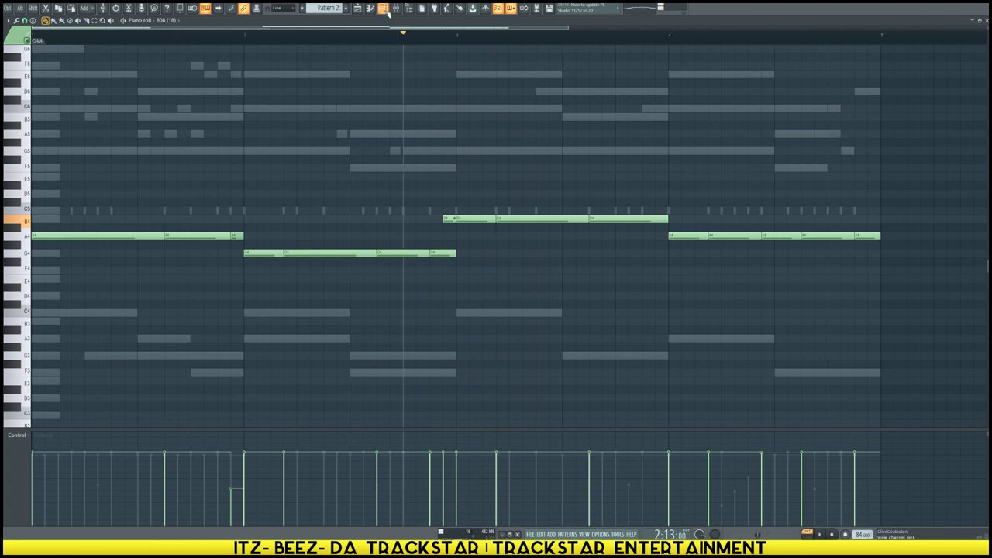
Play the pattern from late bar 2 to check the 808 line through bars 3 and 4
left_click(387, 11)
right_click(565, 157)
left_click(564, 159)
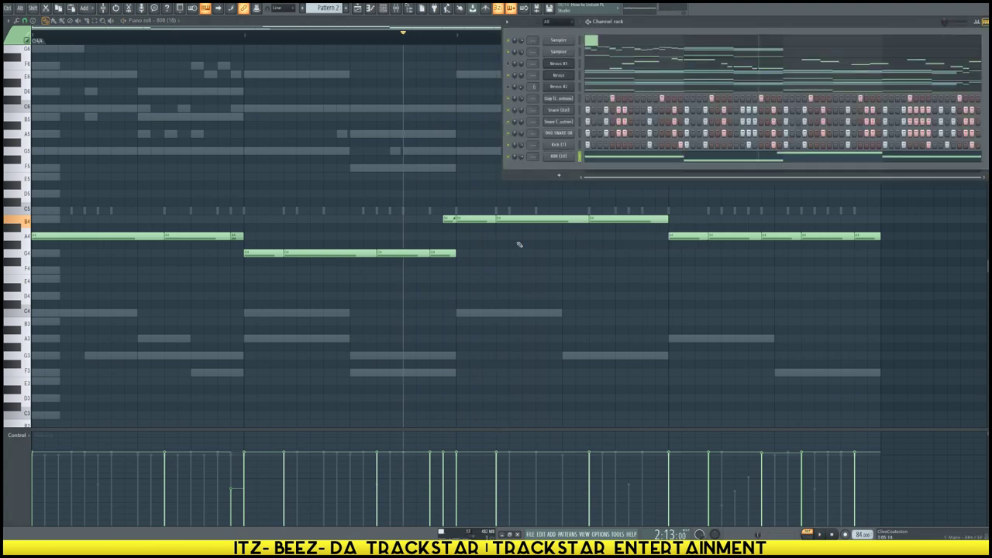
right_click(518, 282)
key("space")
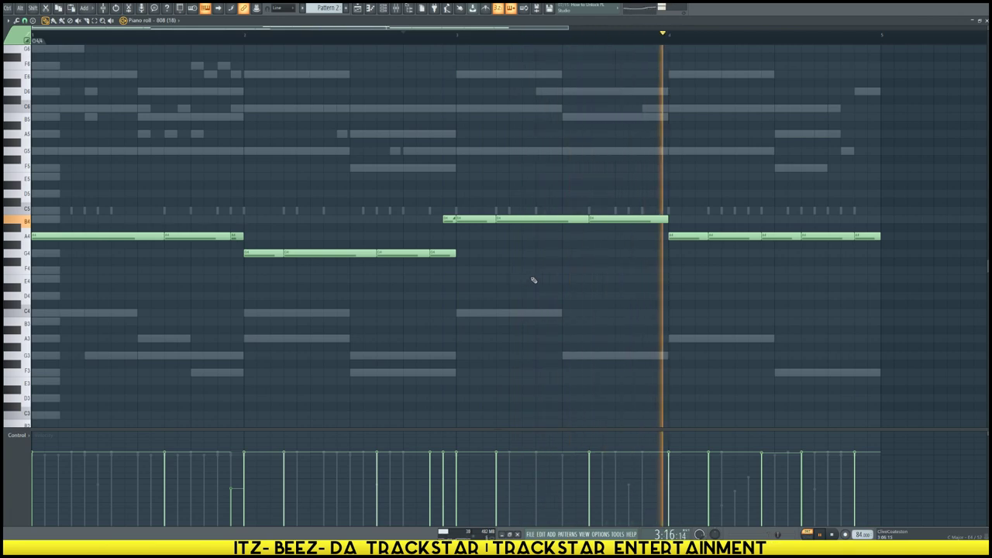
key("space")
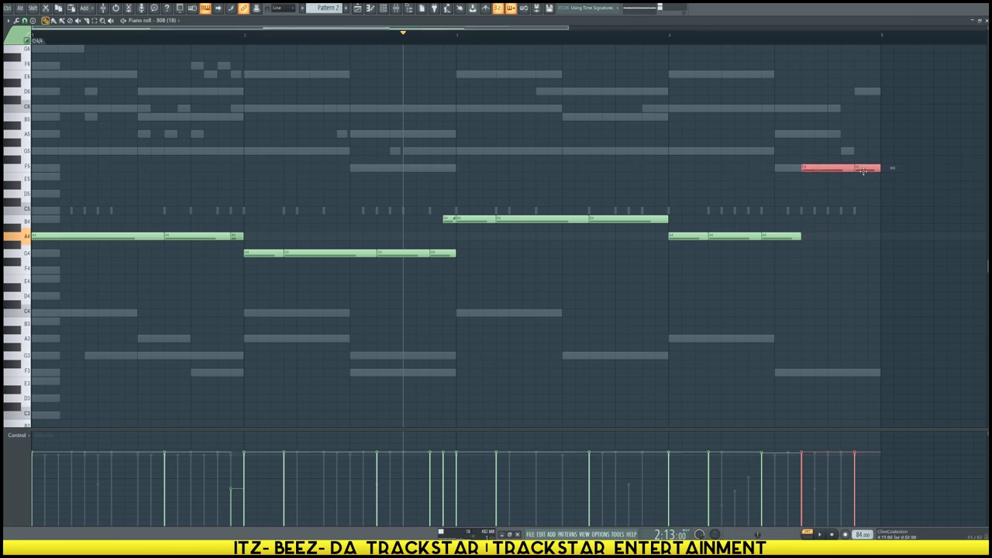
Raise the last two 808 notes of bar 4 to F5 and E5, add a one-step F5 note before them, and play it
scroll(861, 171, "up", 1)
left_click_drag(863, 203, 863, 203)
key("space")
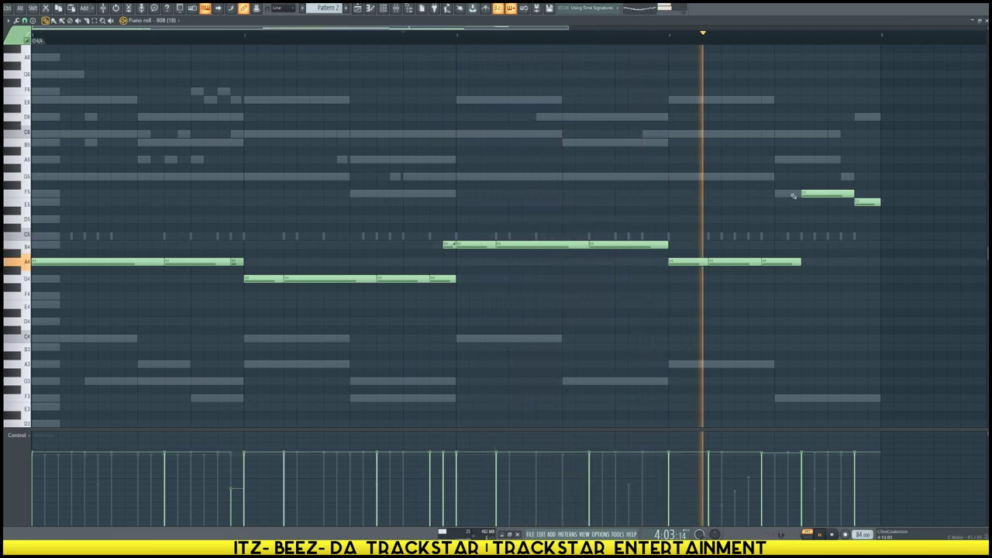
left_click(794, 192)
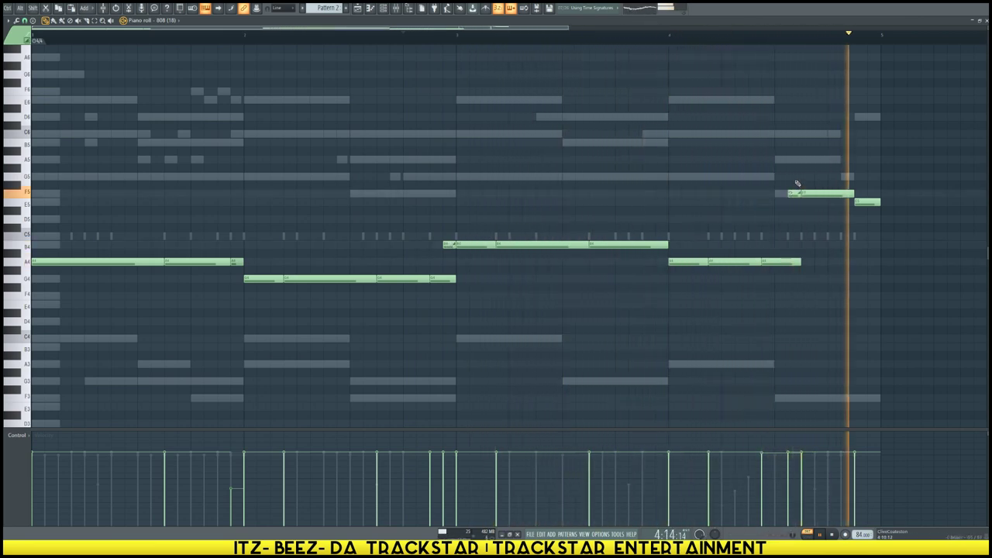
key("space")
key("space")
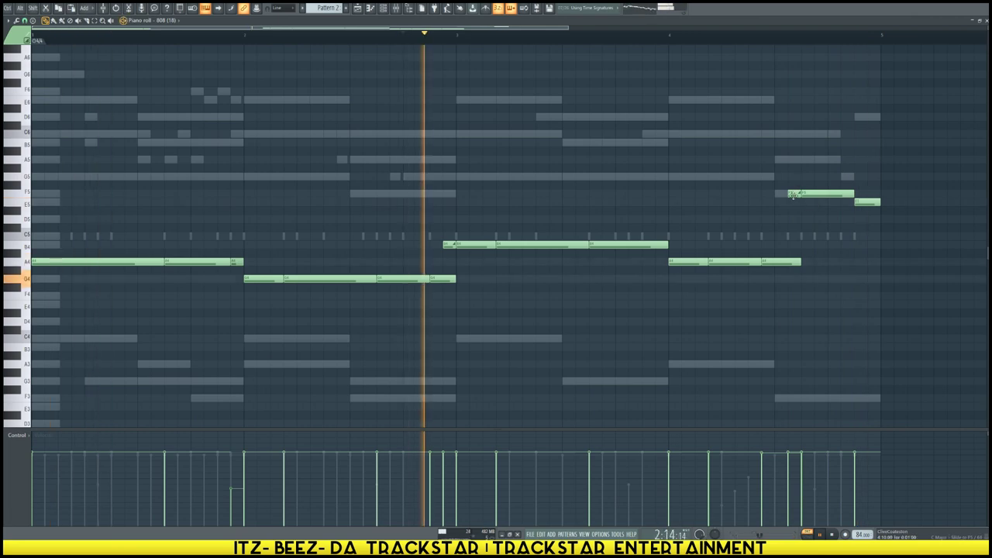
Lower the 808 notes ending bar 4 to D5 and C5, start the first at beat 3, and play the pattern
left_click(797, 194)
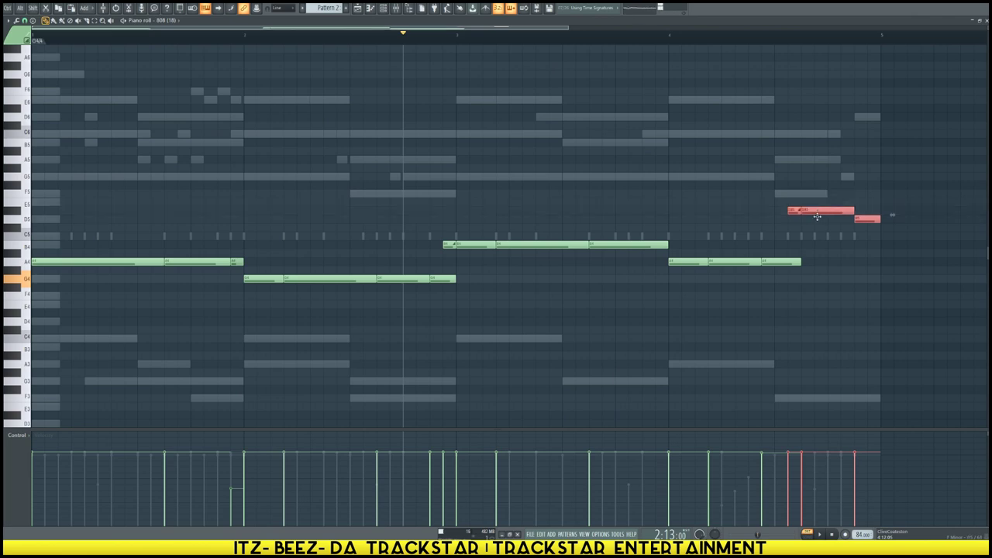
scroll(823, 237, "down", 1)
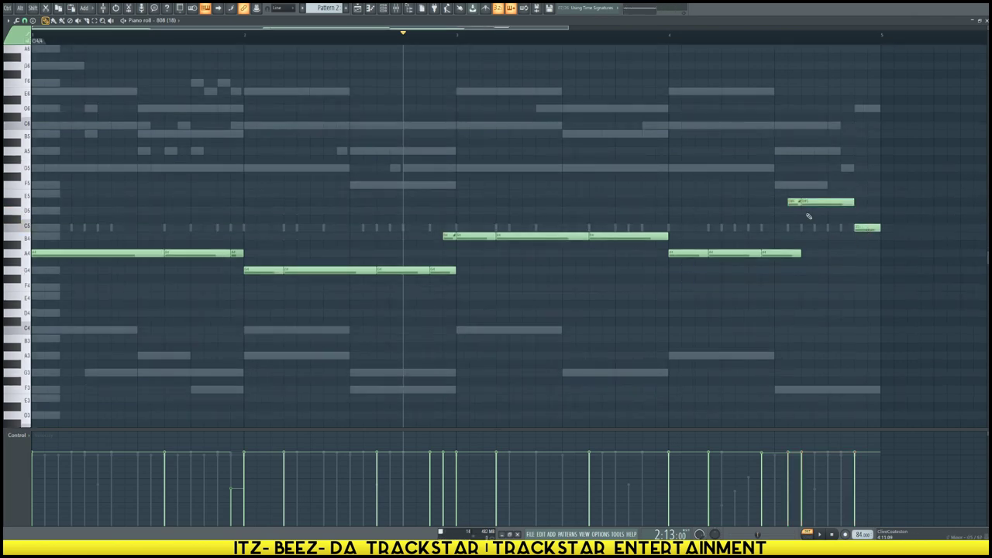
left_click_drag(789, 203, 776, 203)
key("space")
left_click(671, 35)
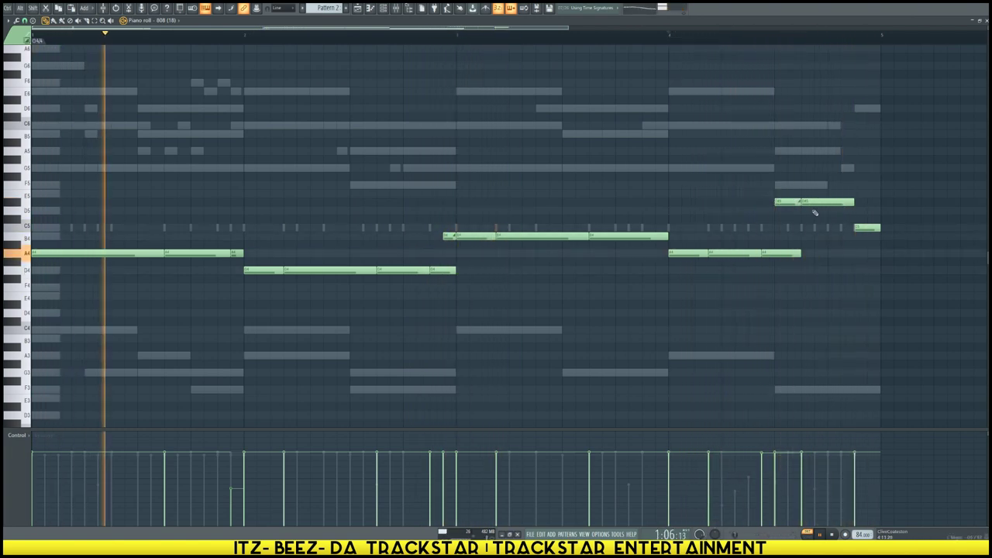
key("space")
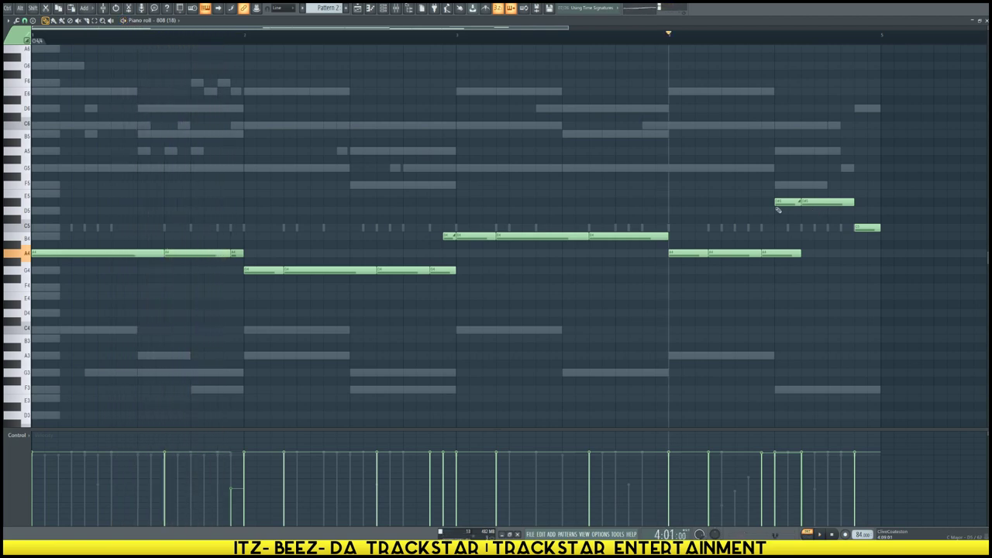
key("space")
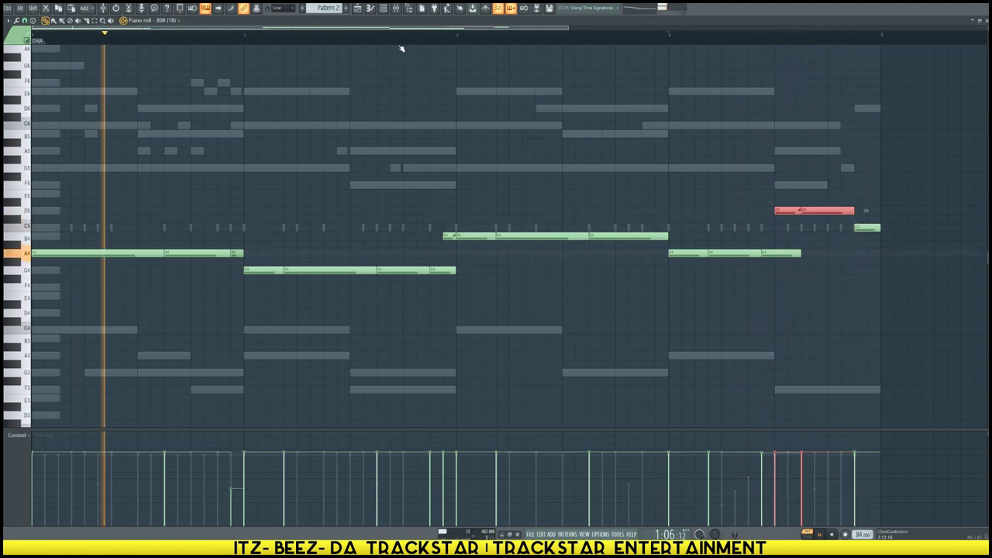
Delete the short A4 808 note at the end of bar 1 and play the pattern
left_click(384, 8)
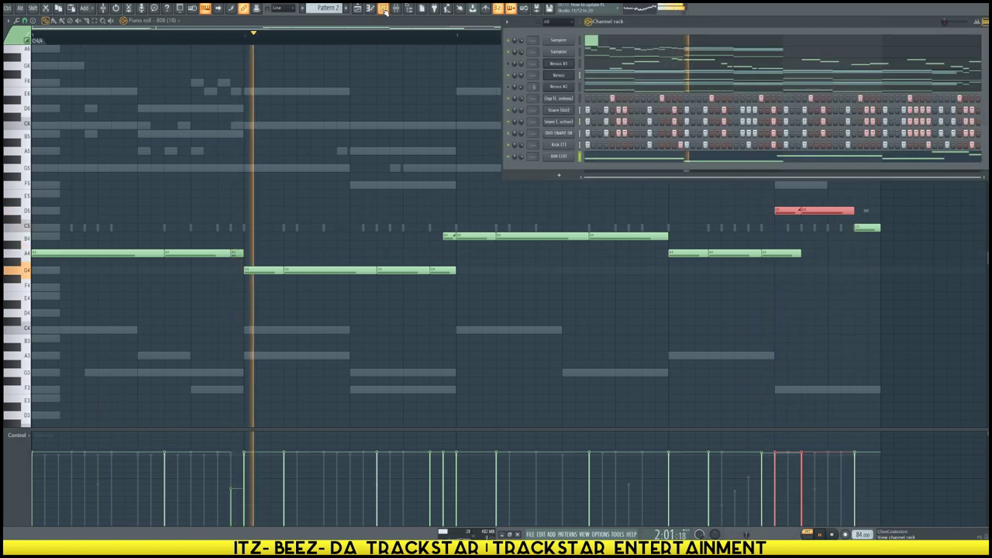
key("space")
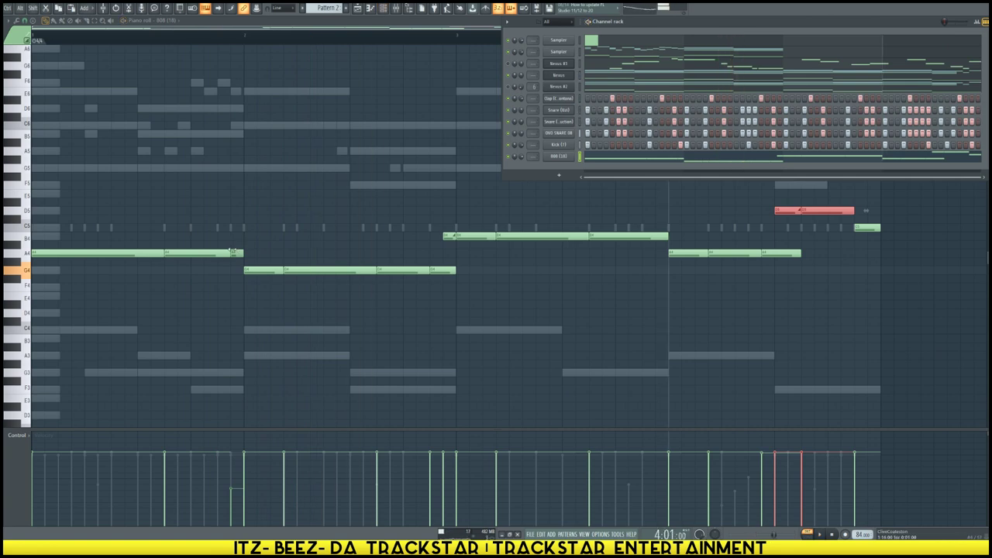
key("space")
right_click(235, 253)
key("space")
left_click_drag(22, 32, 11, 23)
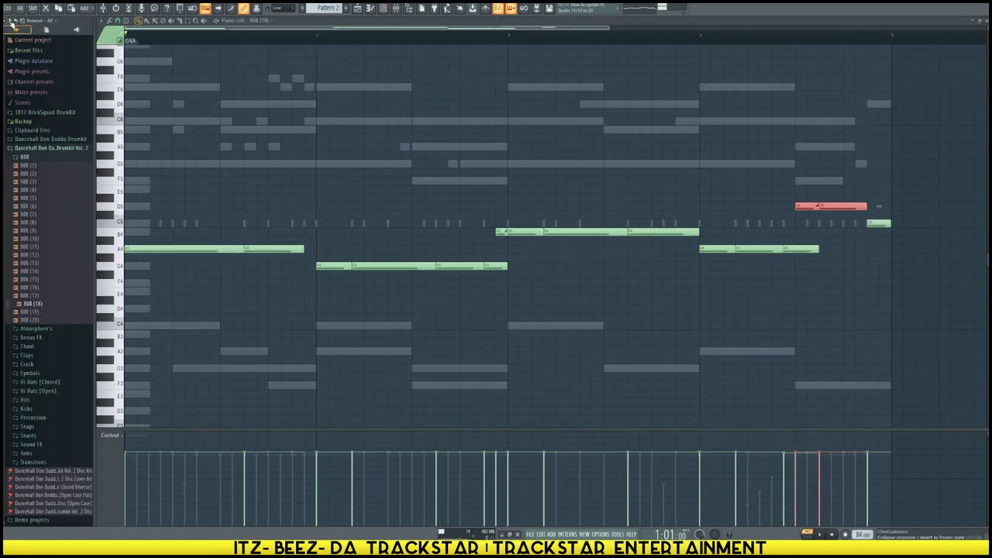
key("alt+F8")
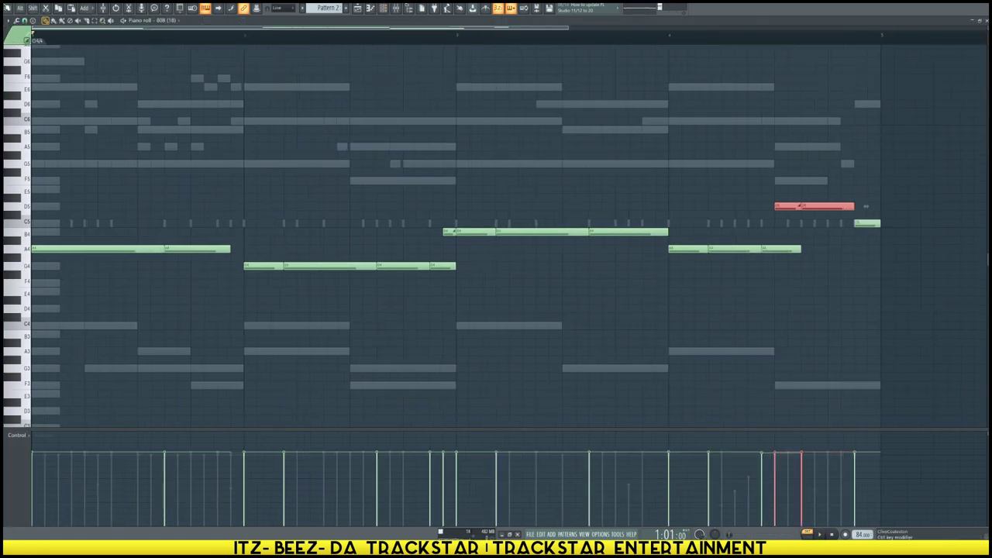
Examine the volume envelope in the 808 channel's sampler settings
left_click(383, 11)
left_click(563, 158)
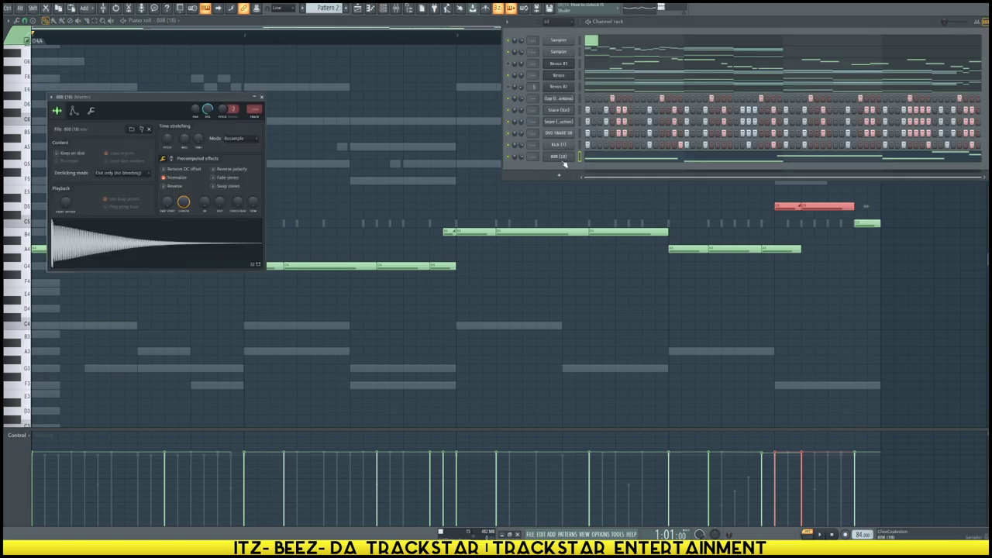
left_click(73, 110)
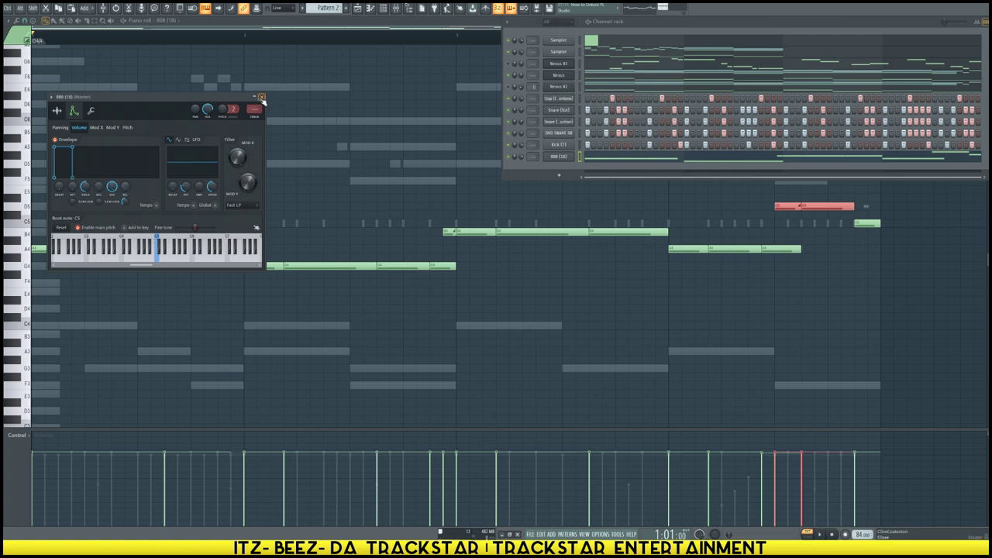
left_click(262, 98)
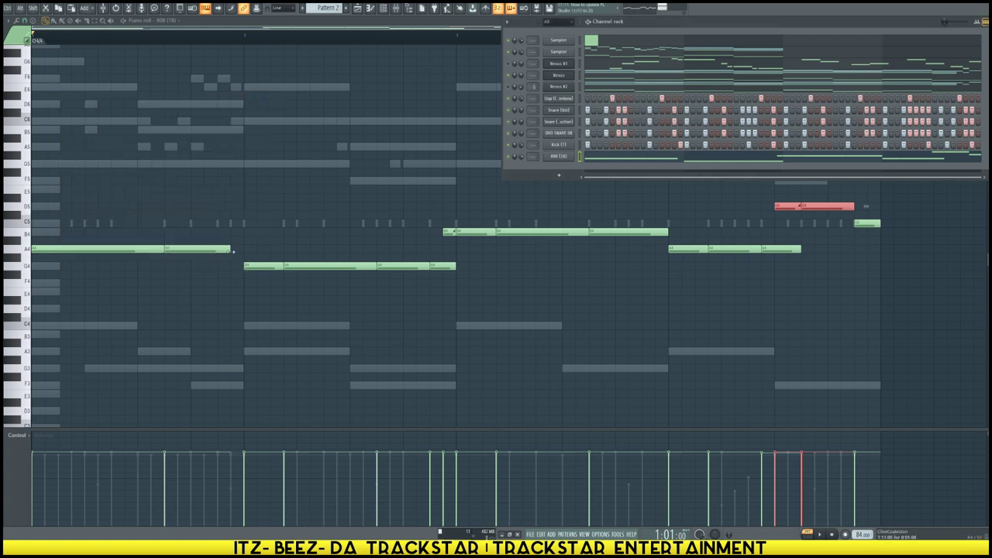
Shorten the first 808 note in bar 1 to six steps and trim the second and third G4 notes in bar 2 to leave gaps
left_click_drag(163, 249, 83, 249)
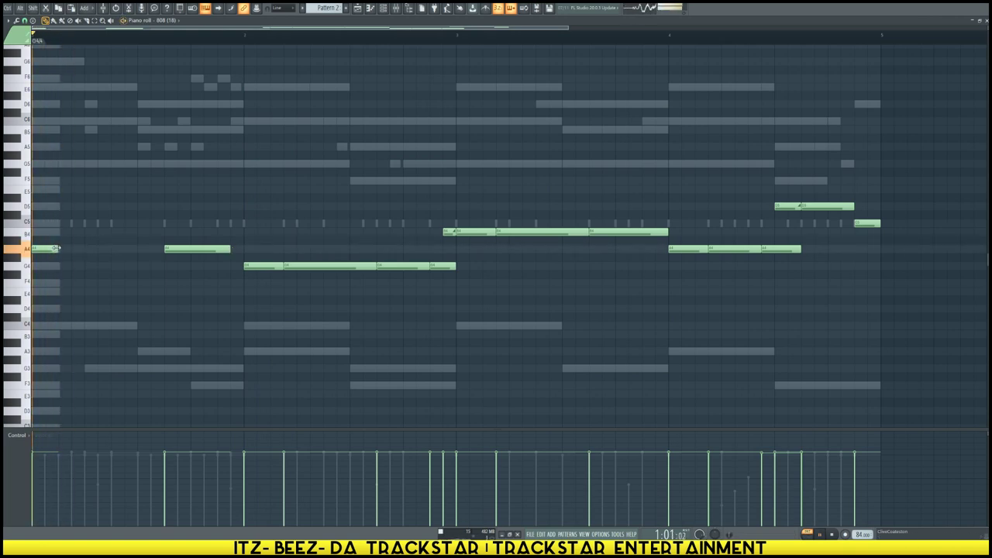
key("space")
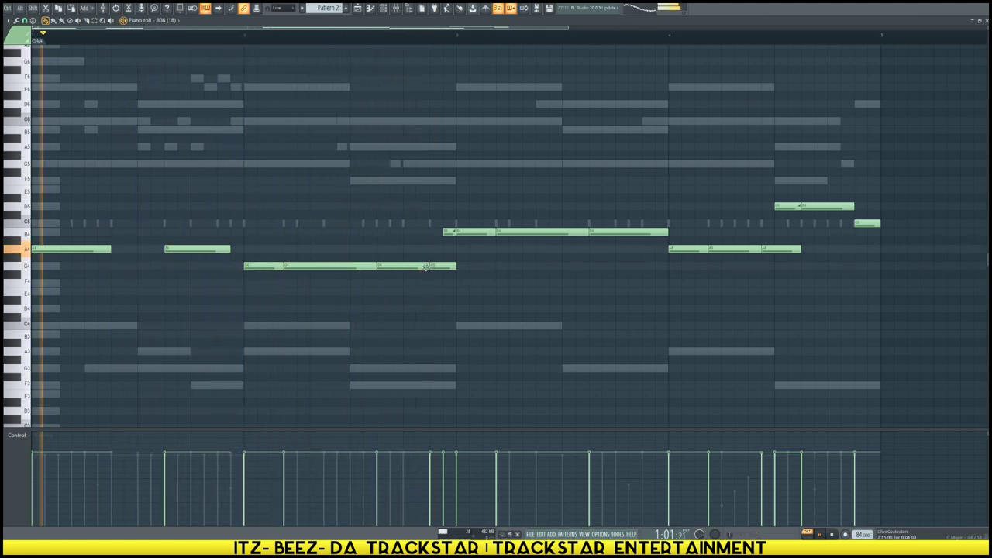
right_click(425, 267)
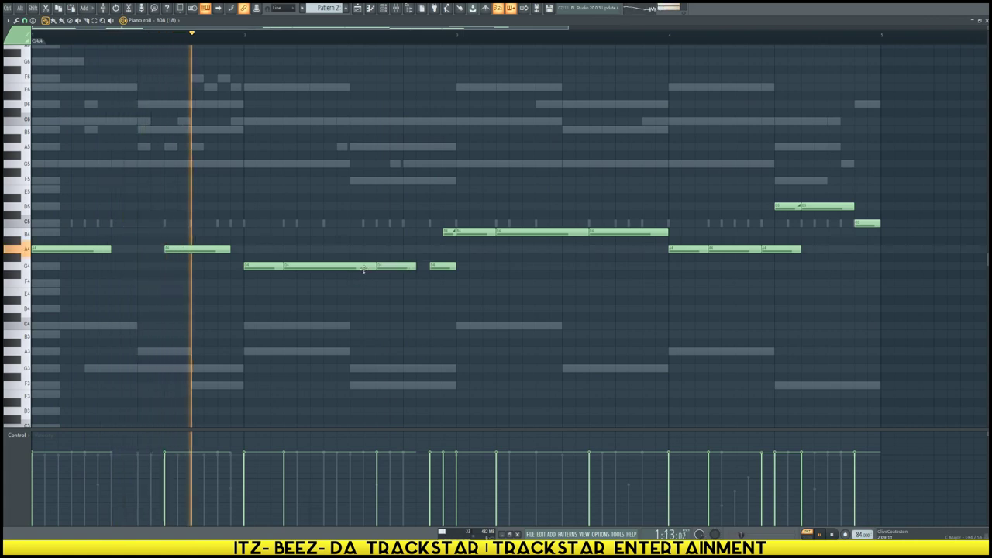
right_click(361, 267)
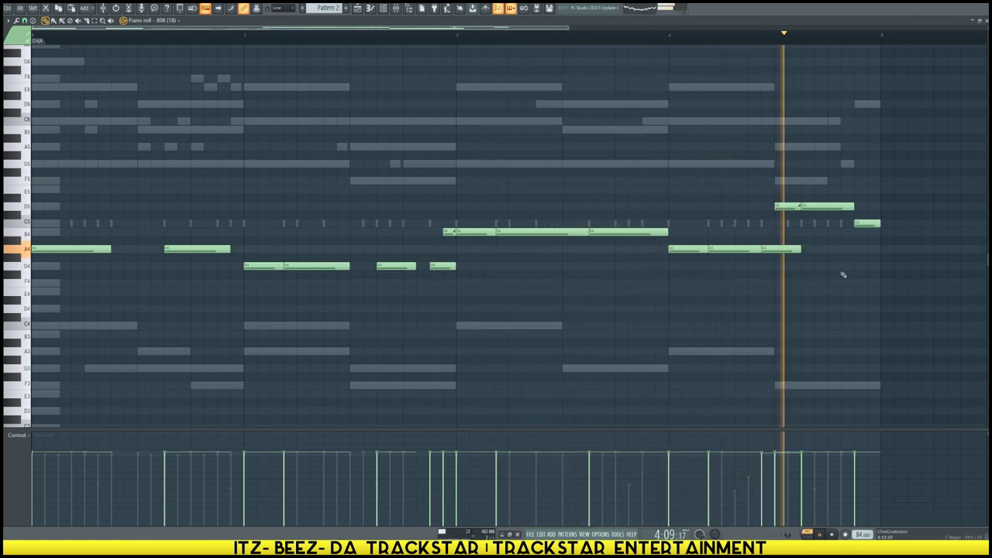
Shorten the second D5 808 note in bar 4 to end at beat 4 and play the end of the bar
left_click_drag(853, 206, 827, 206)
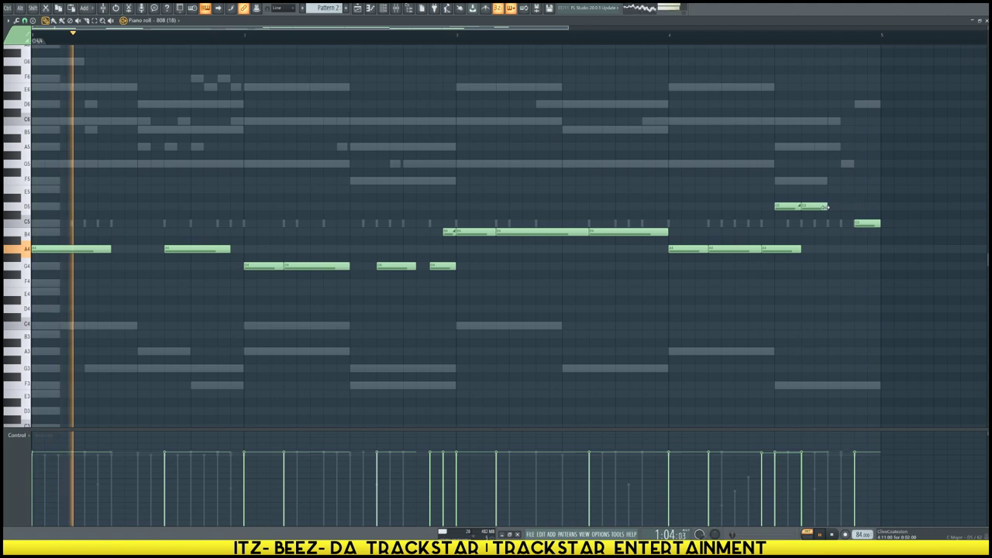
left_click(765, 36)
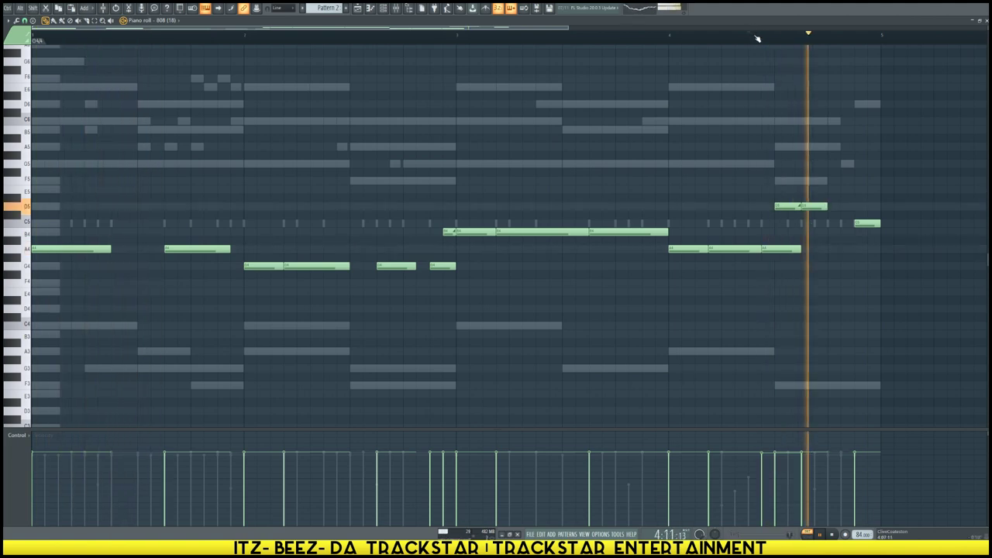
key("space")
Delete the kick hit at step 11 of bar 4 in the Kick (7) piano roll and play the pattern
left_click(383, 8)
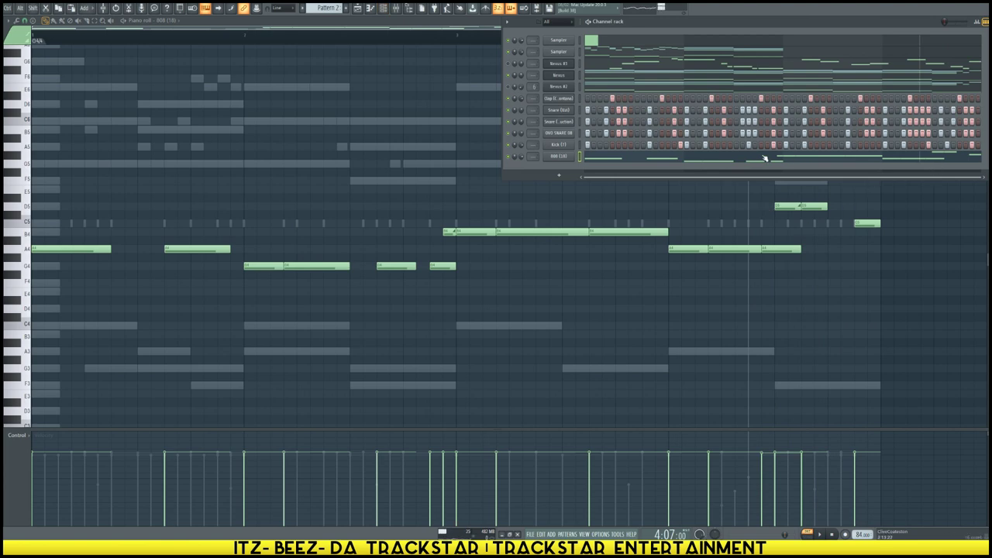
right_click(558, 144)
left_click(589, 171)
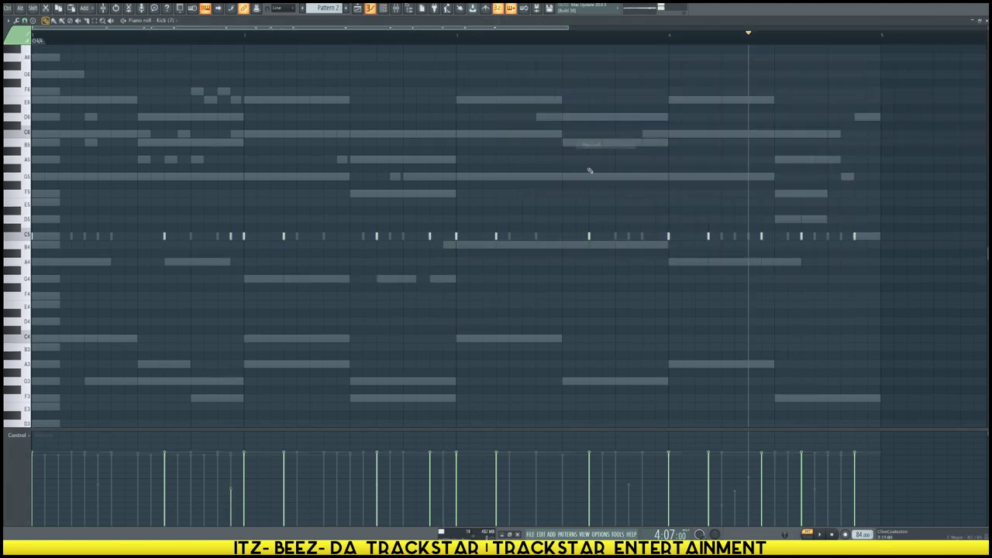
key("space")
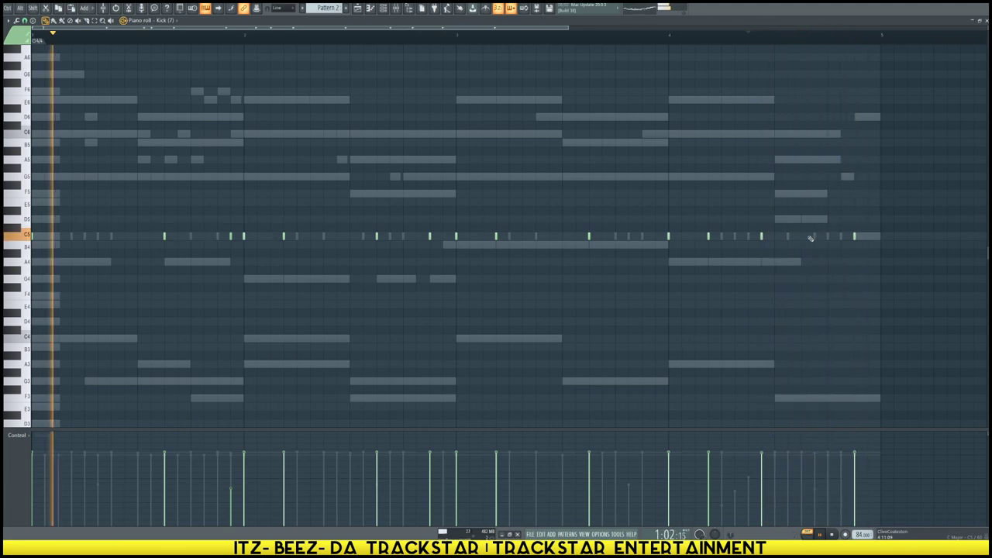
key("space")
left_click(358, 9)
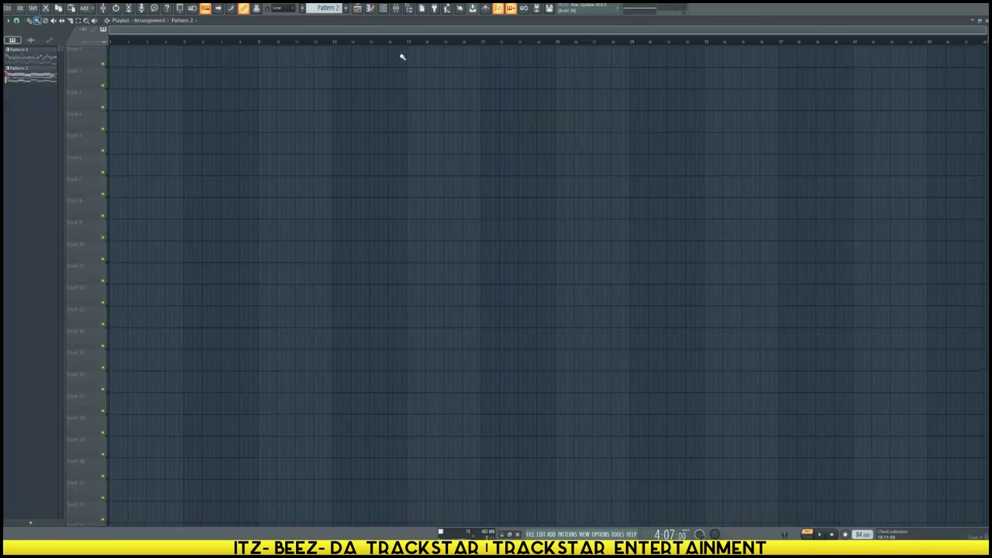
Preview the drum kit's closed hi-hat samples and load Hi Hat [Closed] (6) into a new channel
left_click(384, 8)
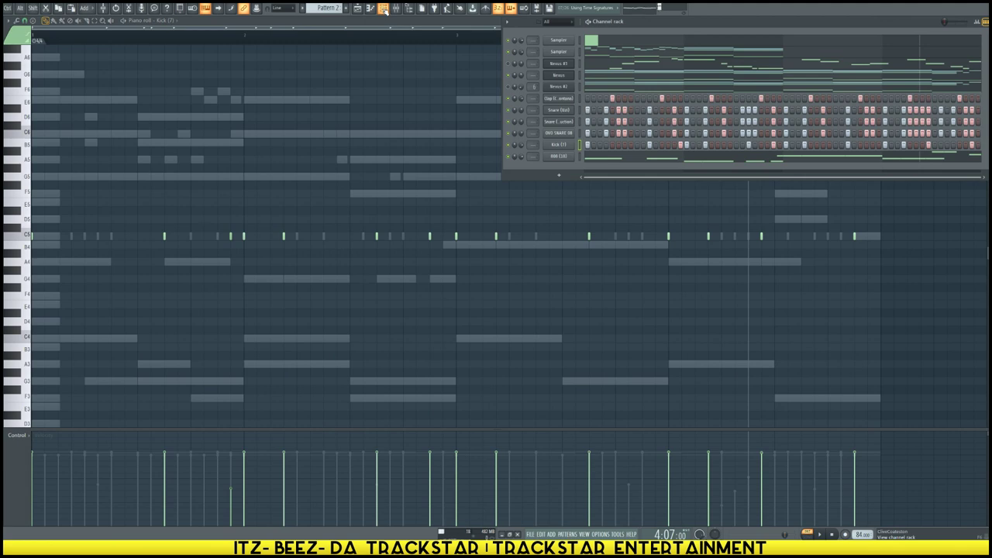
mouse_move(4, 158)
left_click(21, 157)
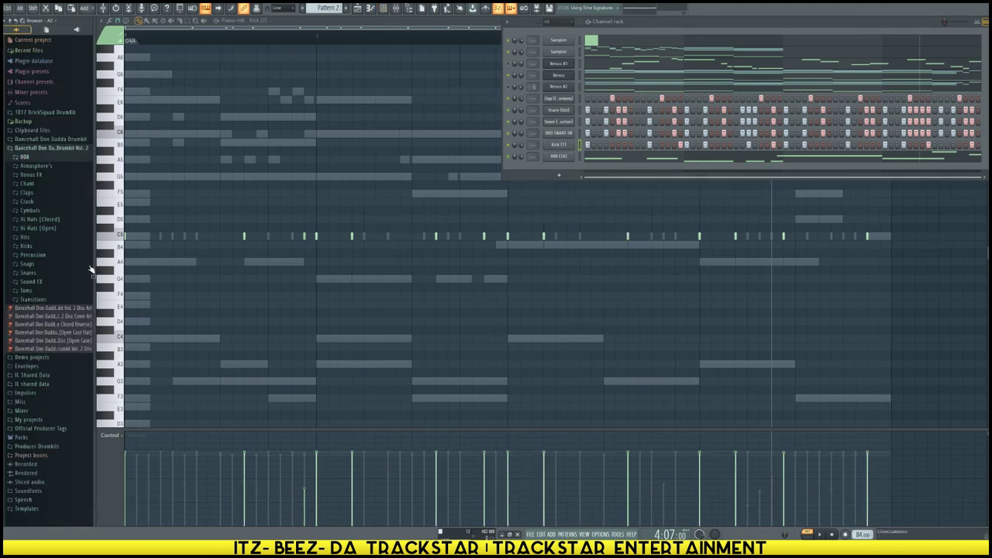
left_click(38, 220)
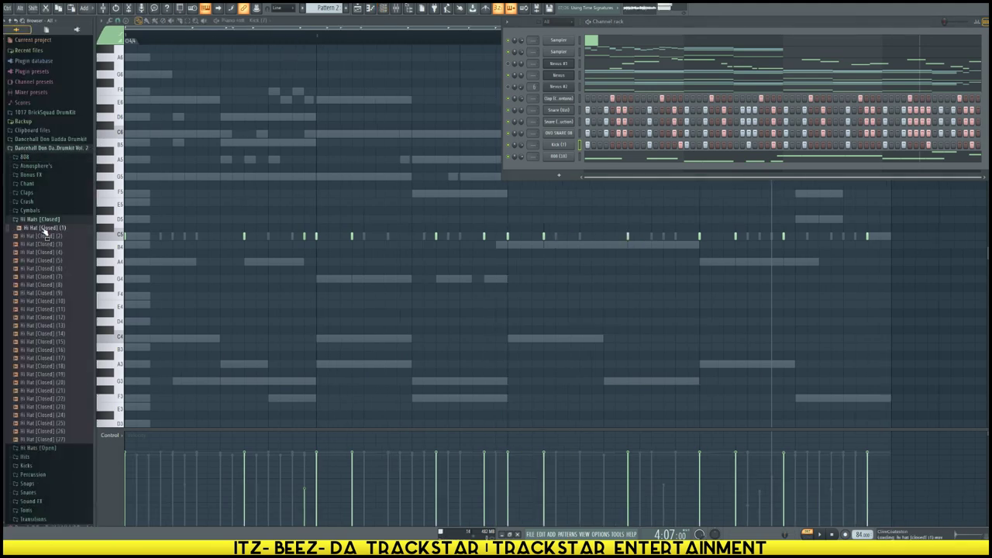
right_click(62, 270)
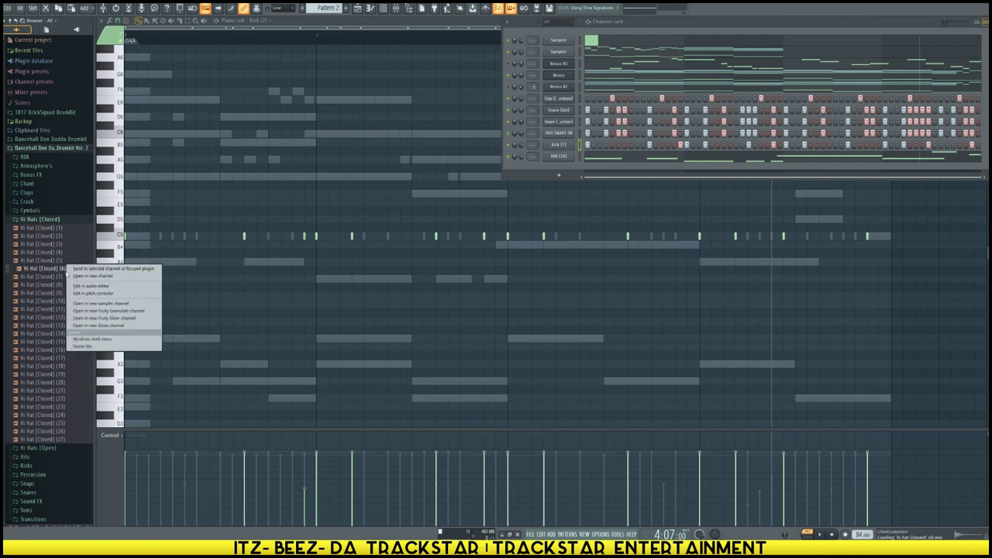
left_click(89, 277)
Fill the new closed hi-hat channel with evenly spaced steps and play the pattern
right_click(572, 167)
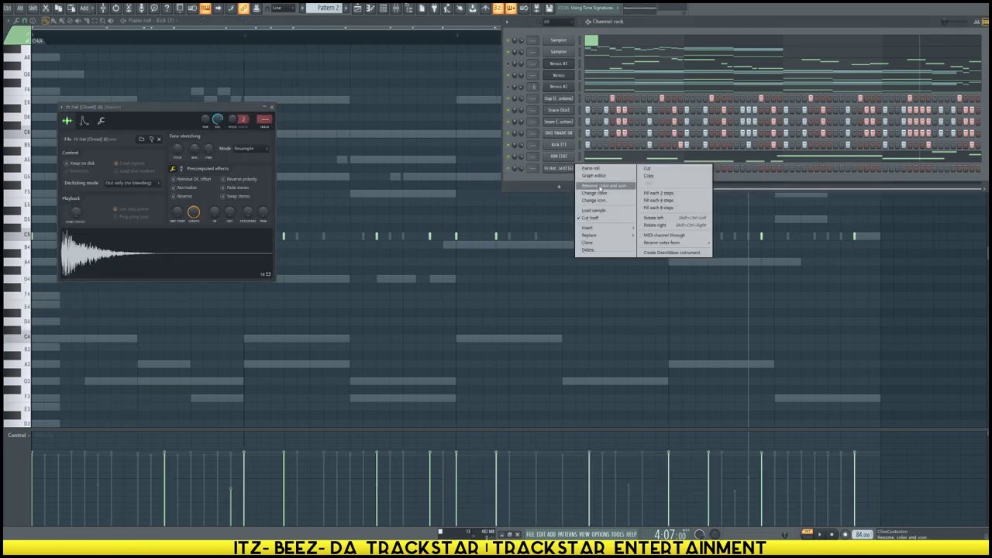
left_click(644, 200)
key("space")
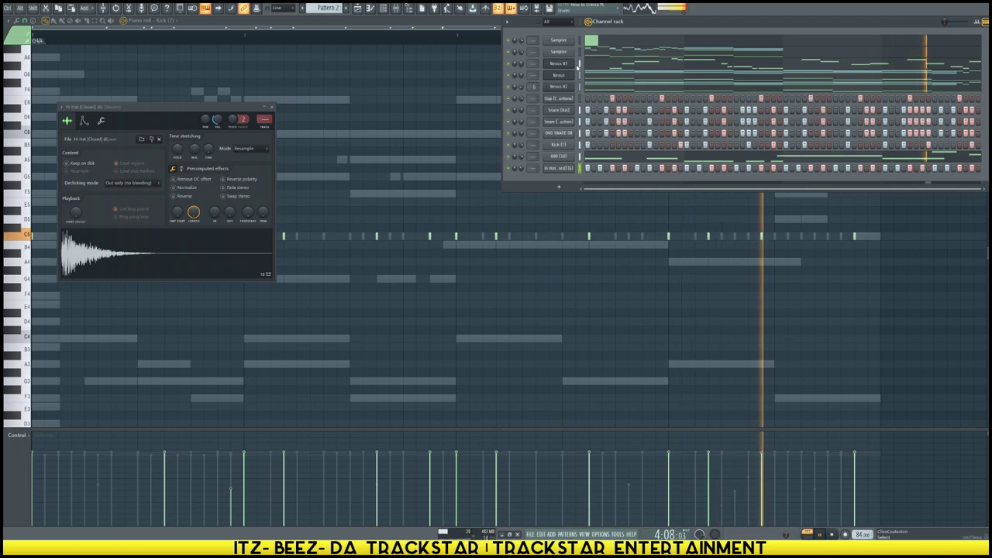
key("space")
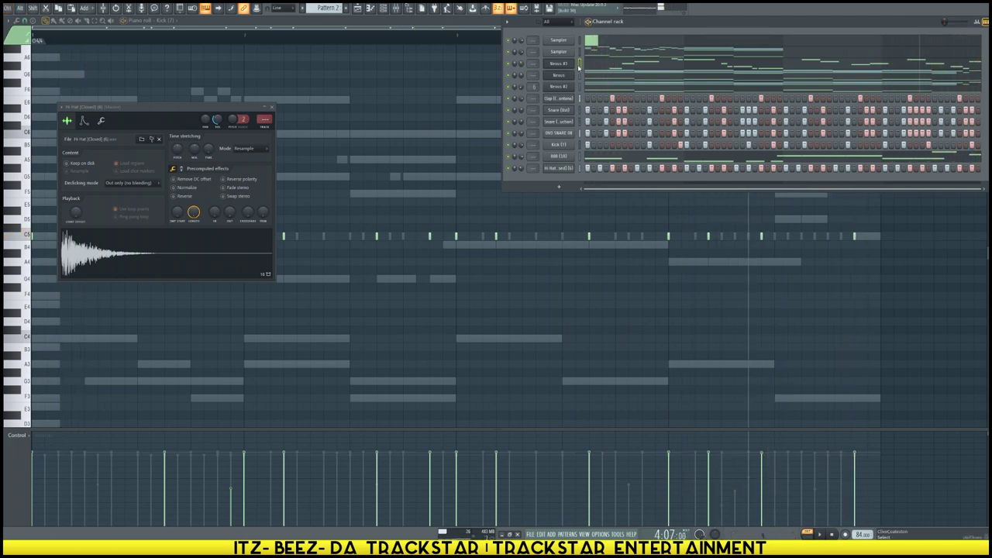
Insert a Serum channel above the Nexus channel and paste the copied melody notes into it
right_click(559, 80)
mouse_move(589, 127)
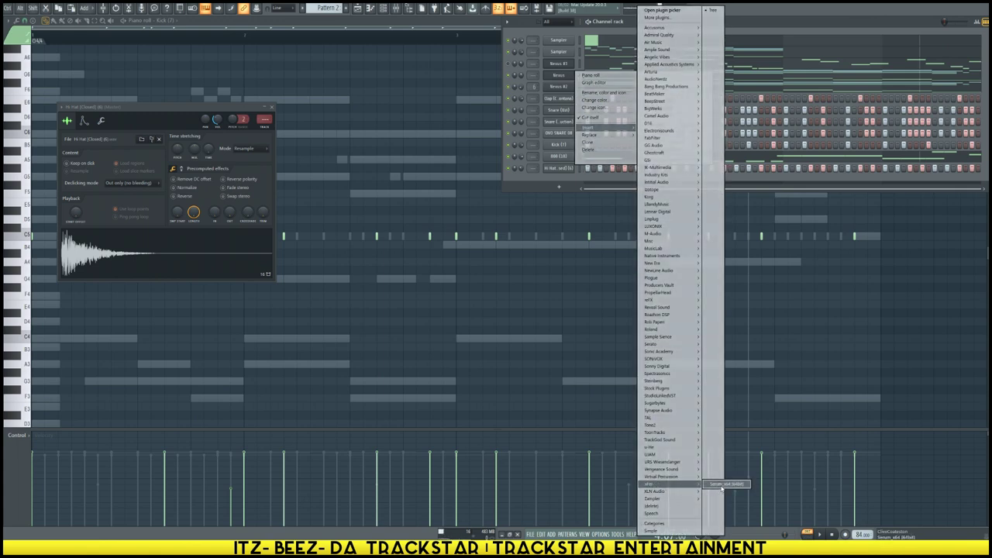
left_click(722, 485)
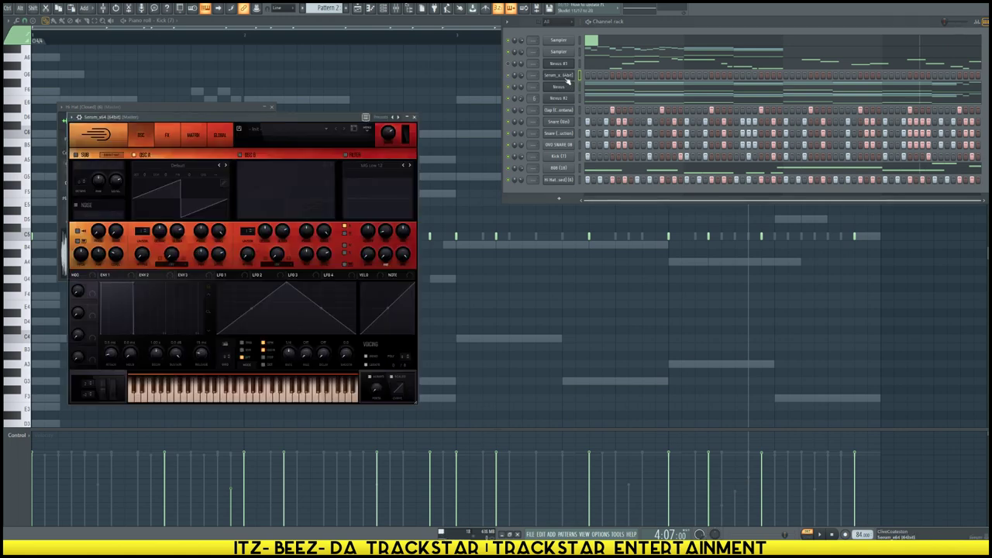
left_click(566, 76)
key("ctrl+v")
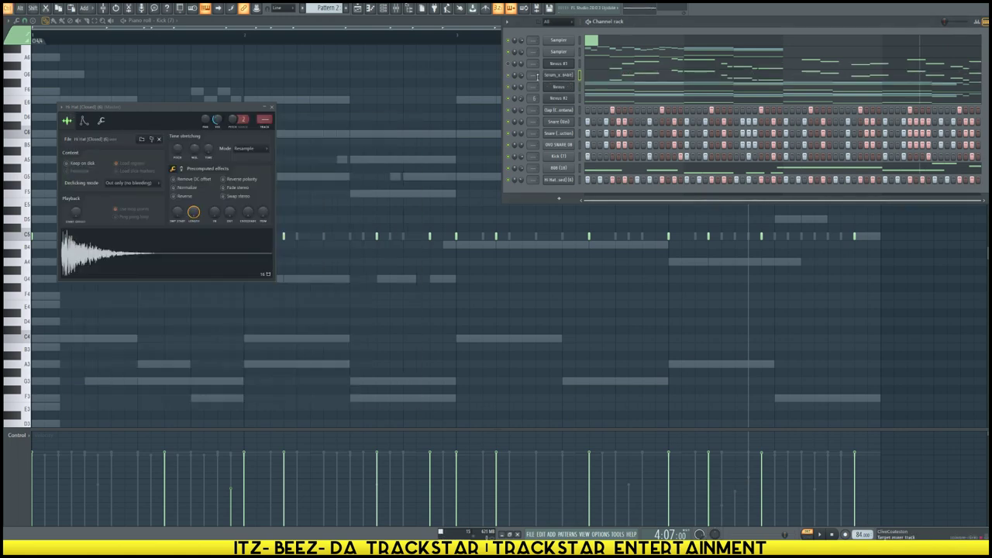
Audition Serum presets from the Leads bank against the pattern and load LD A Bit of Luck [SD]
left_click(568, 79)
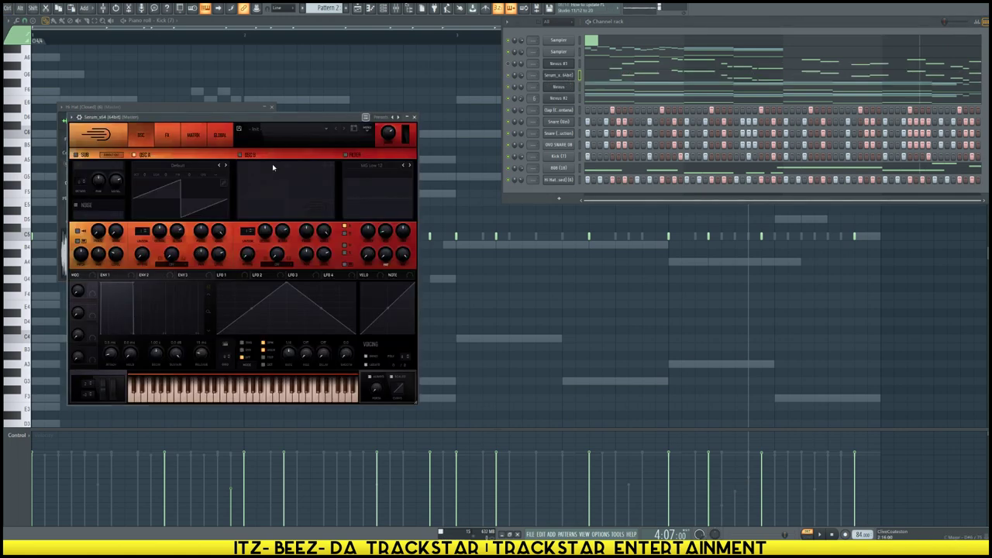
left_click(295, 136)
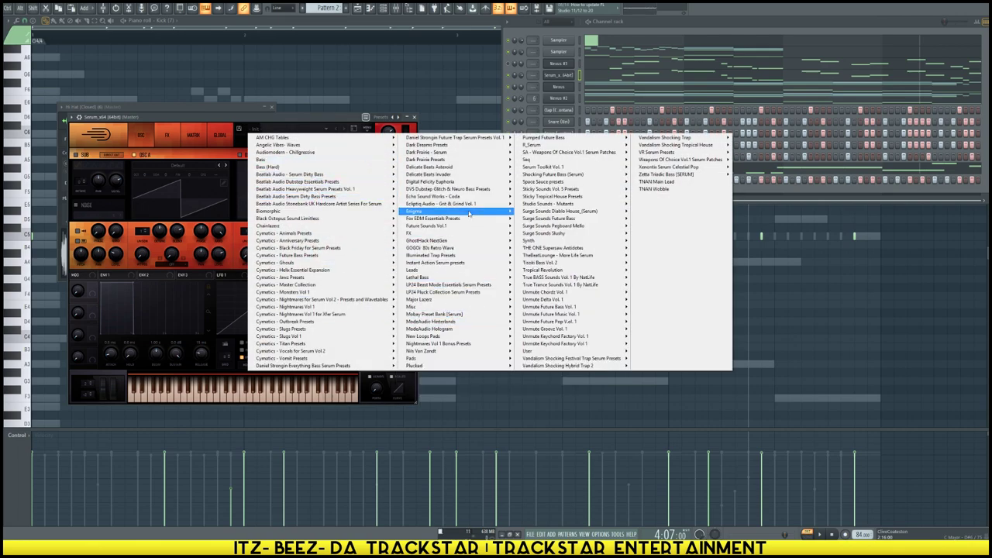
mouse_move(434, 271)
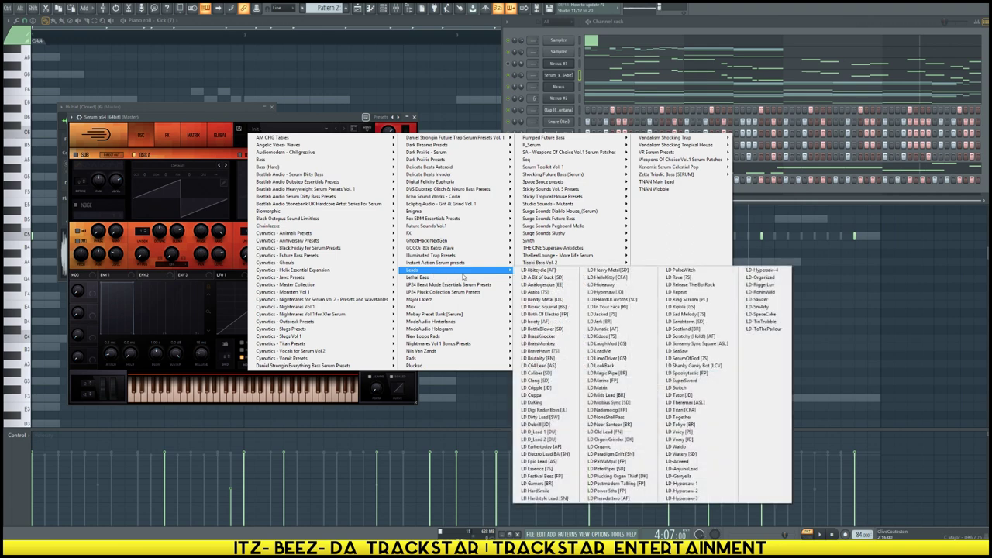
left_click(540, 271)
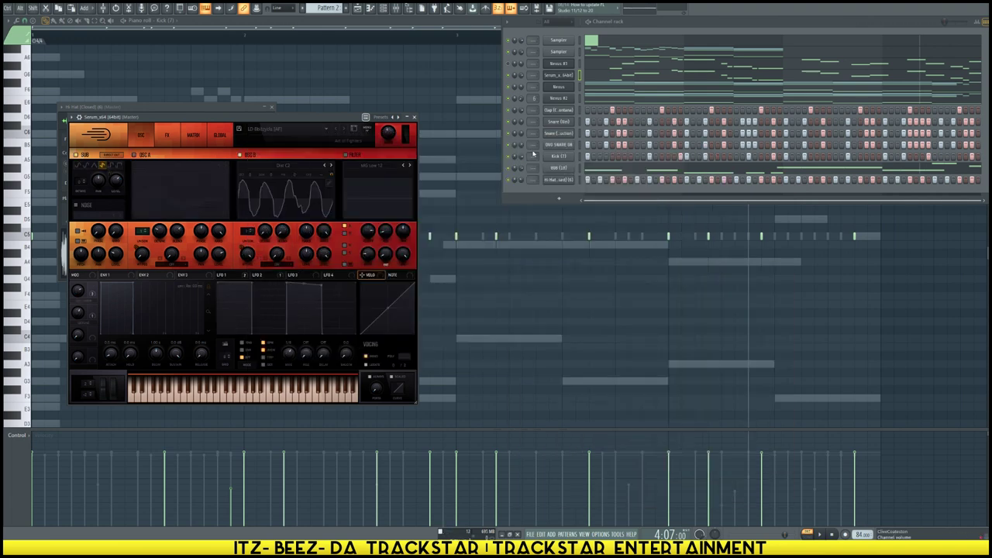
left_click_drag(260, 127, 335, 90)
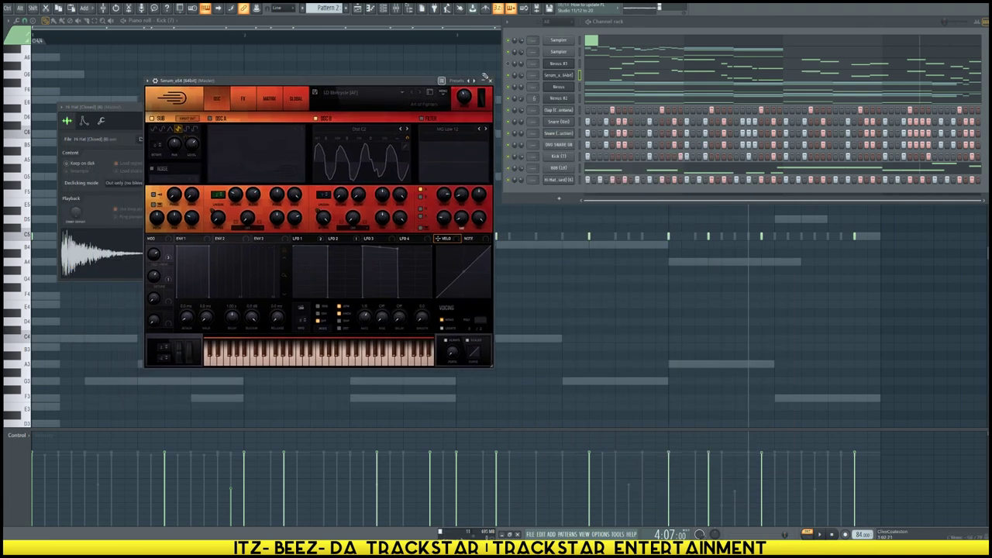
left_click(525, 79)
key("space")
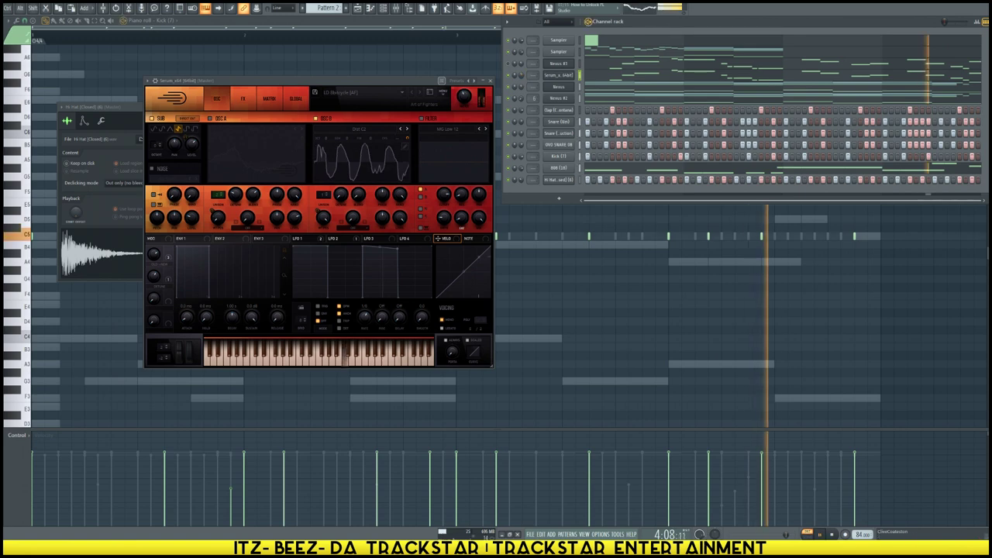
left_click(421, 94)
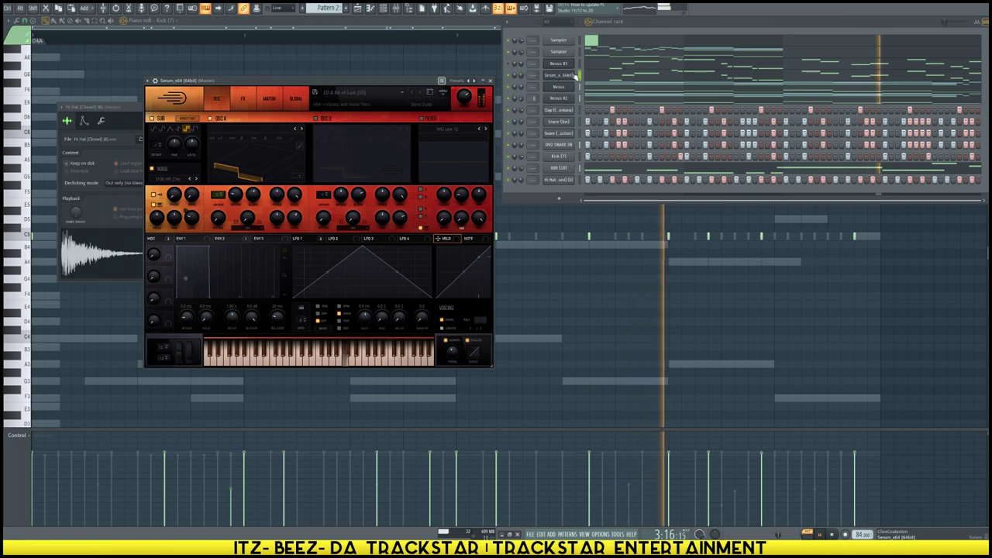
key("space")
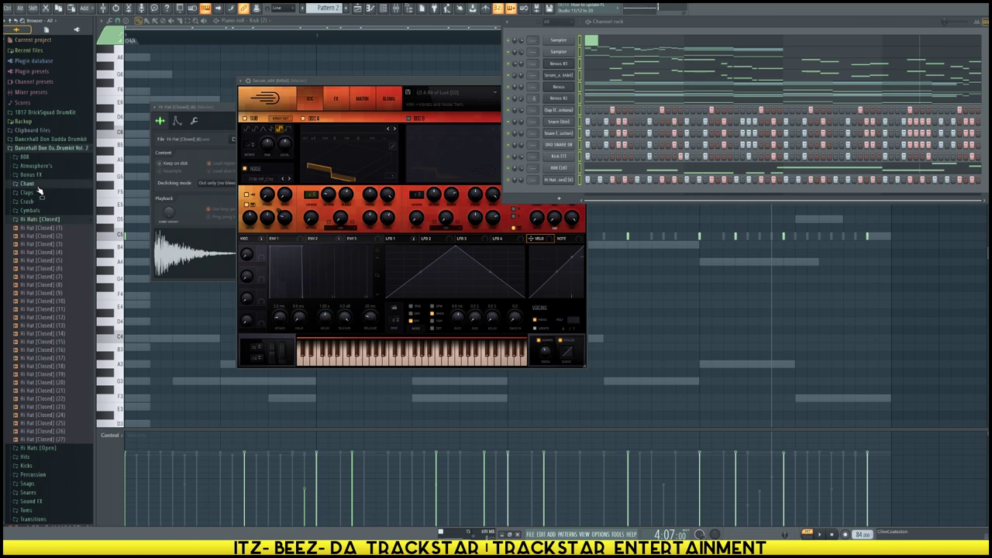
Load Chant (4) from the Dancehall Don Dadda Drumkit Vol. 2 Chant folder into a new channel
left_click(28, 184)
right_click(38, 228)
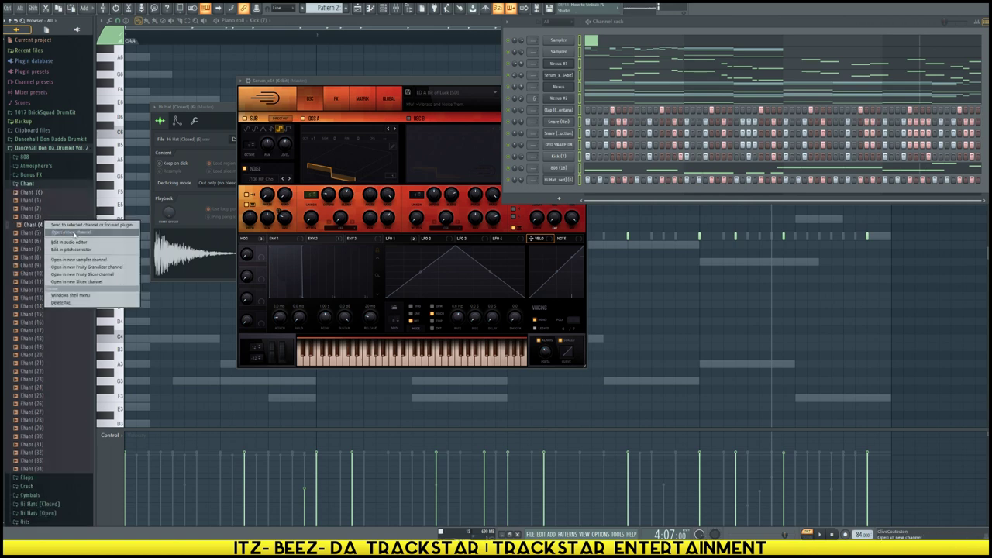
left_click(56, 233)
Preview other samples in the Vol. 2 Chant folder, both alone and against the playing pattern
left_click(39, 322)
left_click(36, 284)
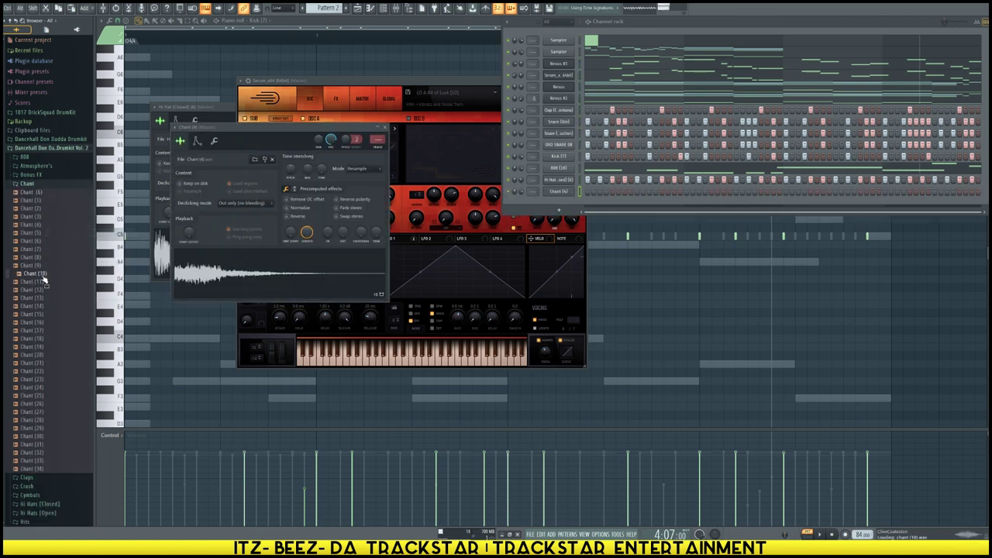
left_click(35, 273)
left_click(38, 430)
left_click(43, 461)
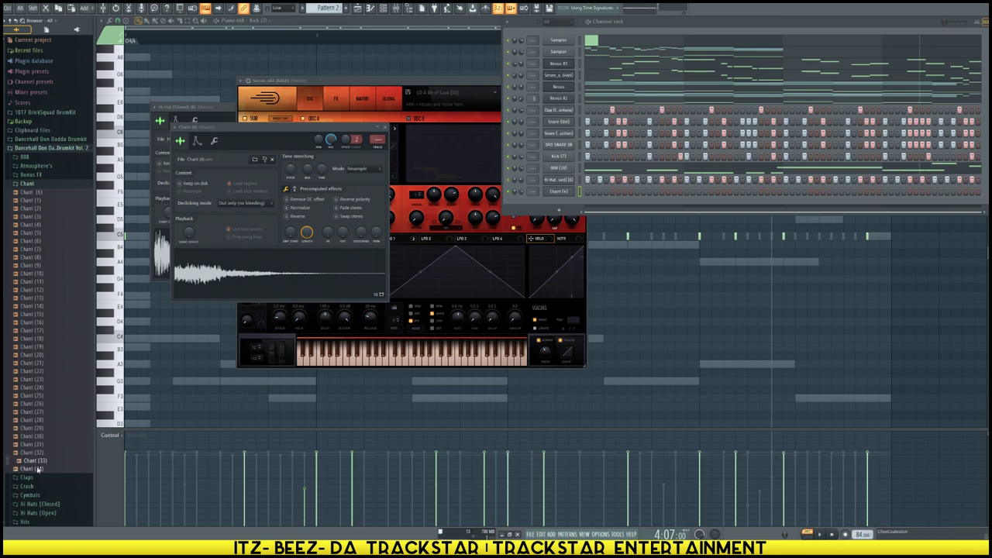
key("Up")
key("space")
left_click(41, 422)
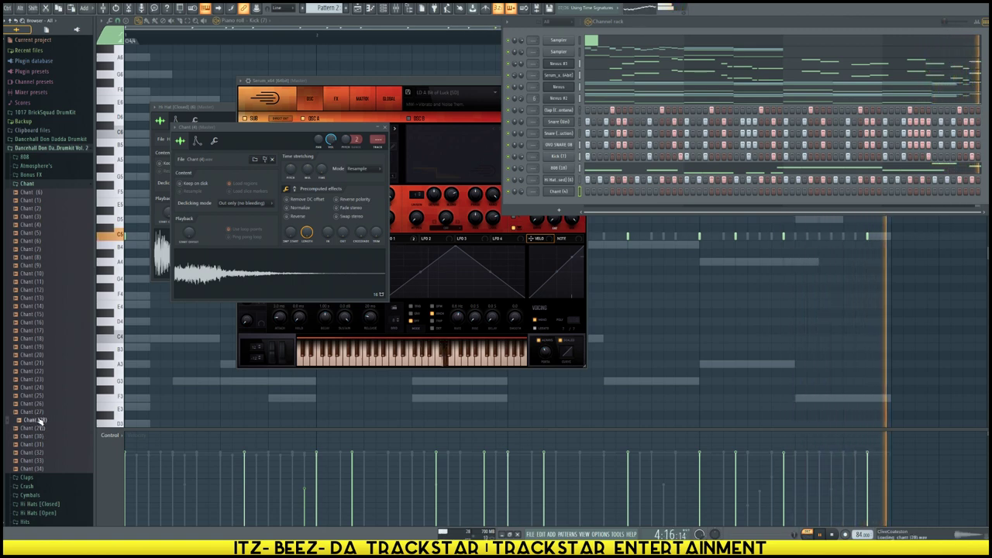
left_click(41, 412)
key("space")
left_click_drag(40, 273, 41, 207)
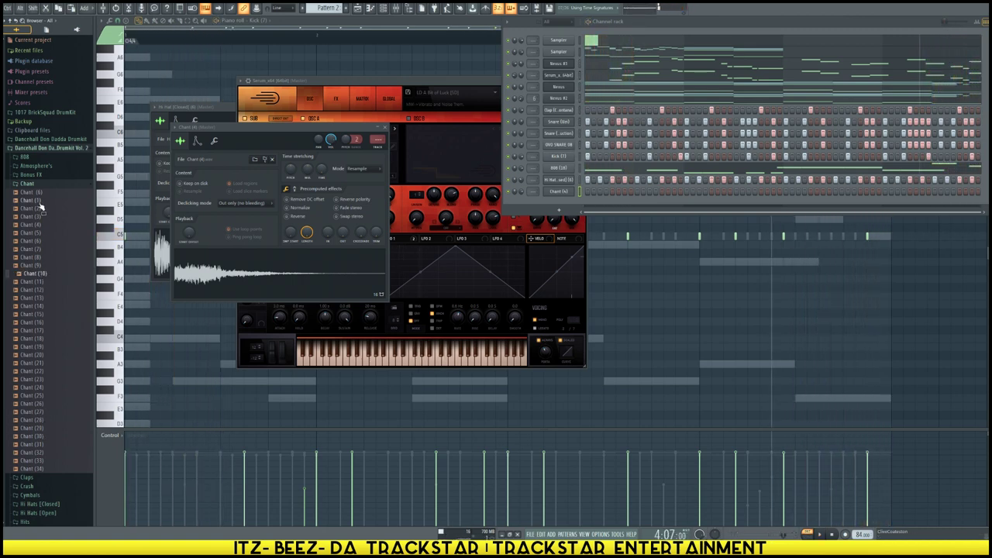
Preview the chants in the first Dancehall Don Dadda Drumkit and load Chant (2) into a new channel
left_click(45, 141)
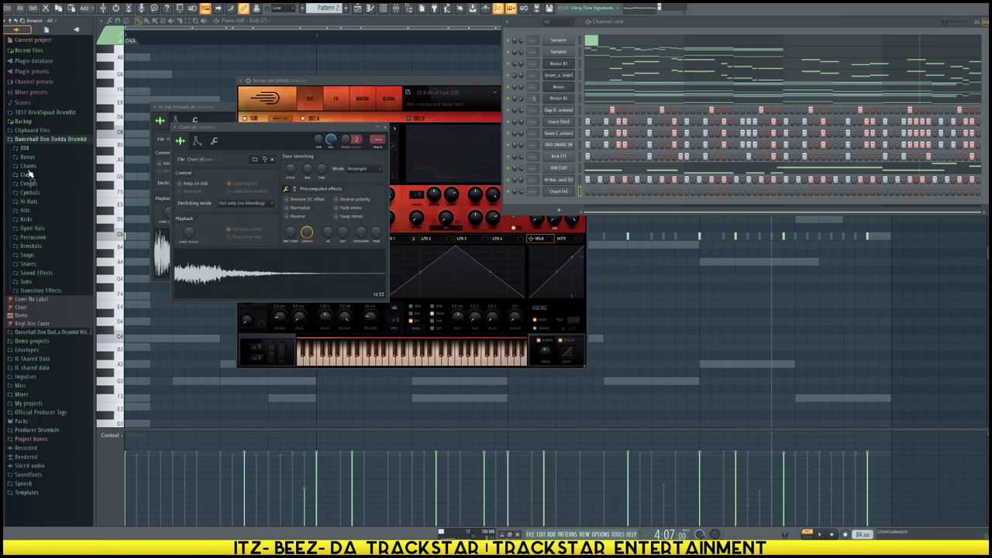
left_click(28, 166)
left_click(44, 288)
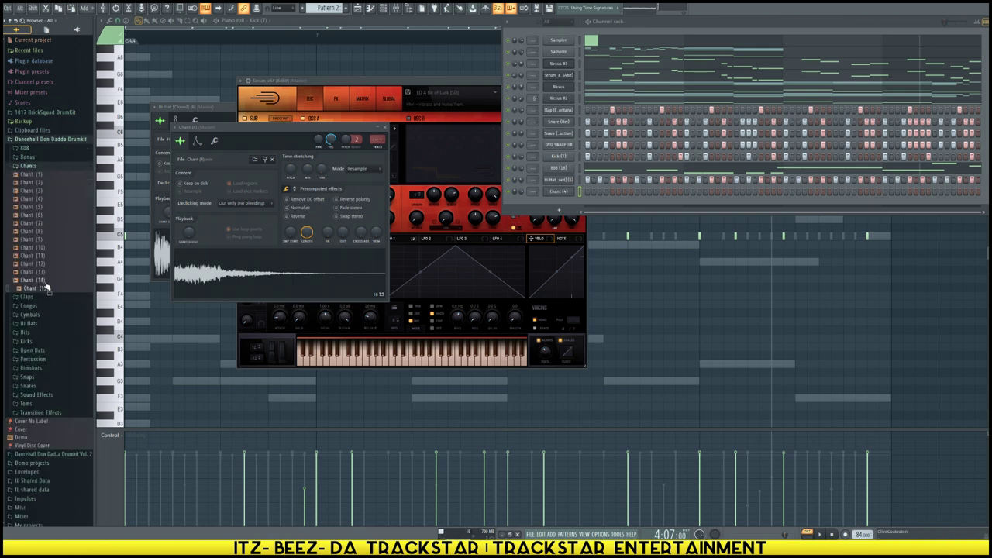
left_click(49, 193)
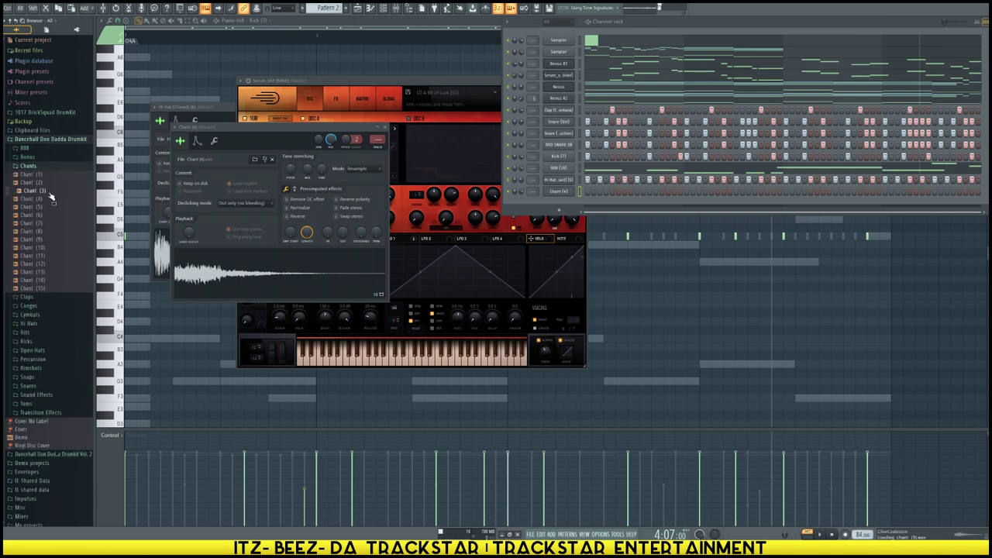
right_click(43, 184)
left_click(62, 190)
Add a C5 note at step 15 of bar 4 in the Chant (4) piano roll and play the end of the pattern
left_click(561, 192)
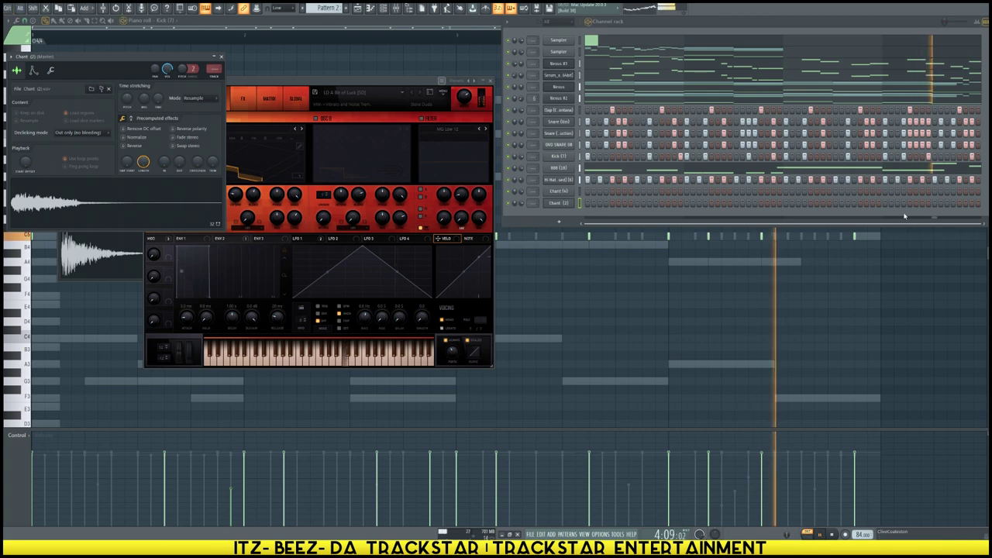
right_click(571, 190)
left_click(602, 192)
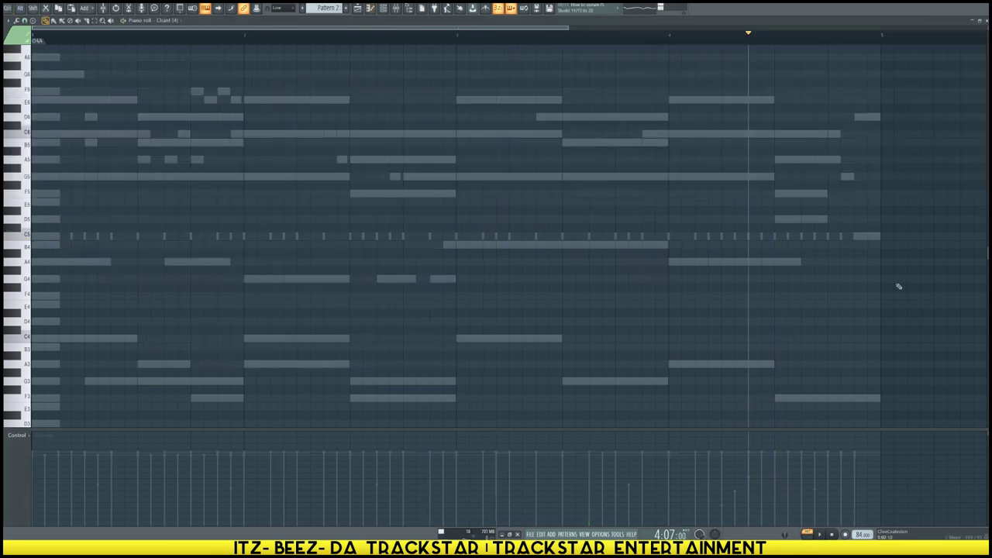
key("space")
left_click(859, 237)
key("space")
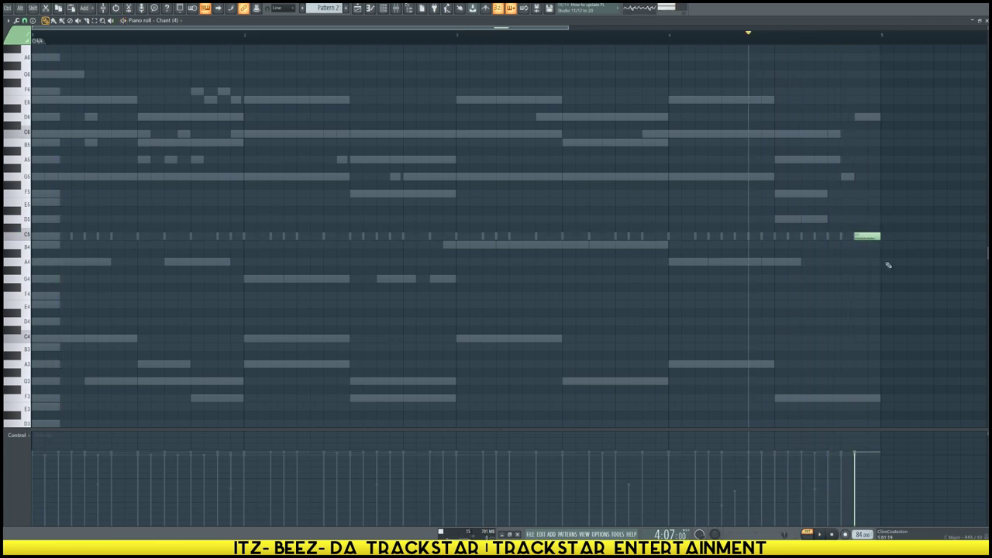
key("space")
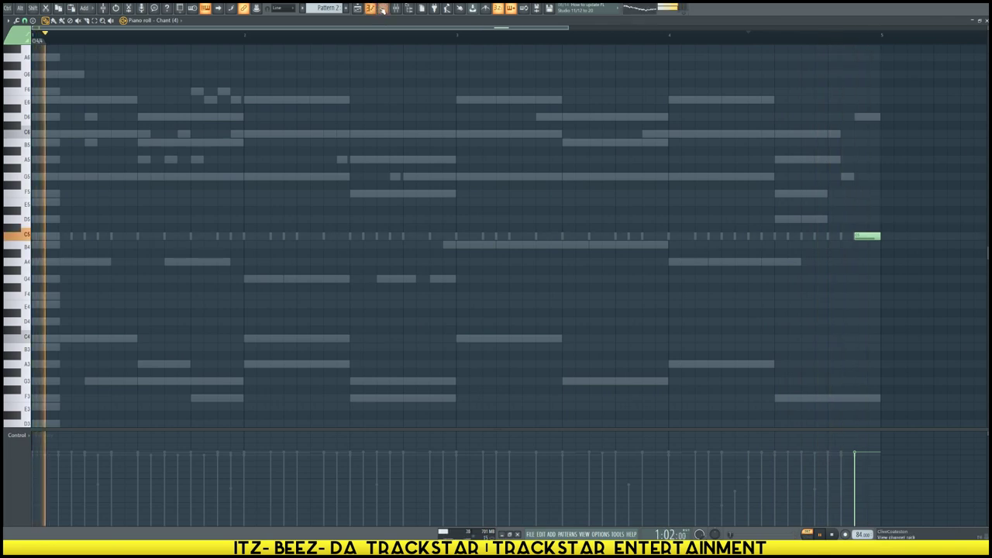
key("space")
Add C5 notes at step 13 of bar 1 and step 15 of bar 2 in the Chant (2) piano roll during playback
left_click(383, 9)
right_click(563, 206)
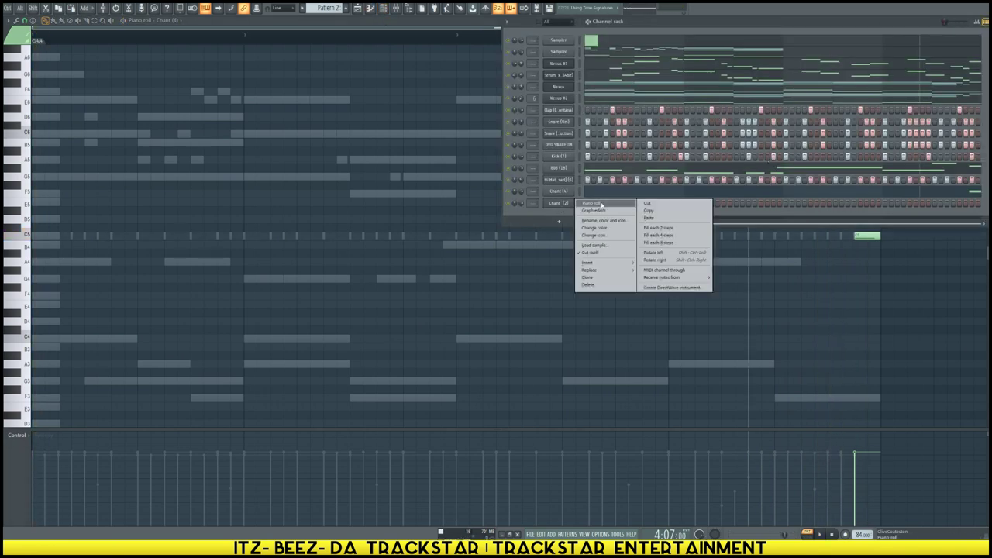
left_click(605, 204)
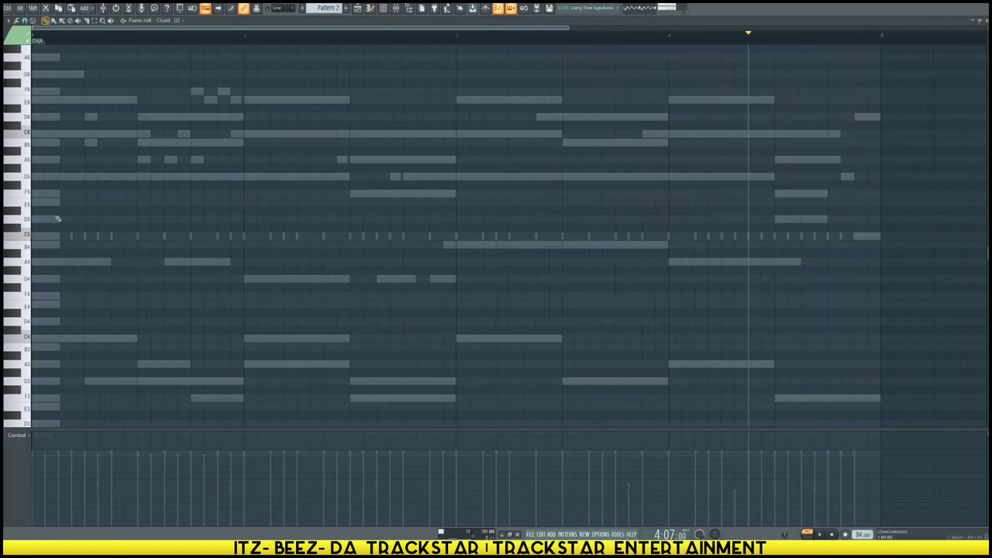
key("space")
key("space")
left_click(32, 235)
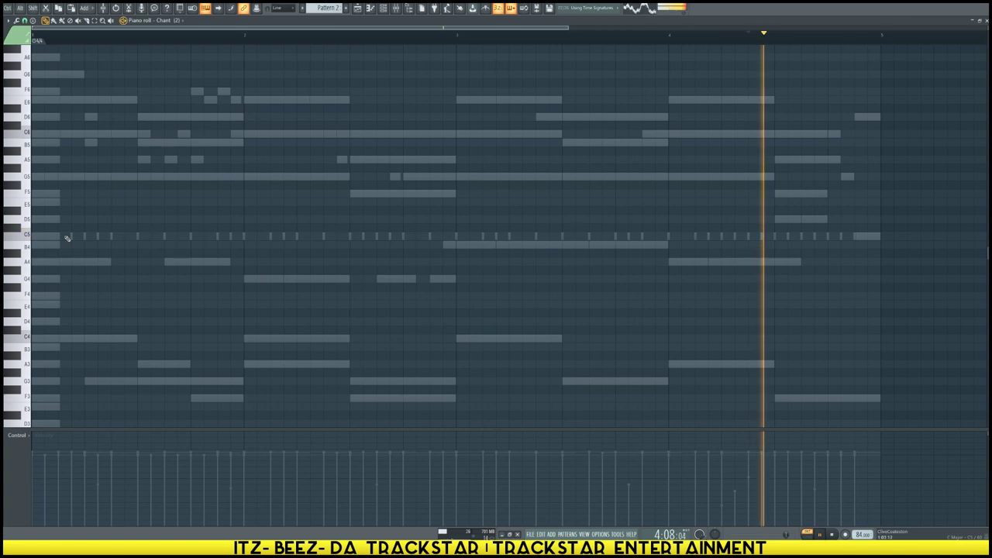
key("alt+F8")
key("alt+F8")
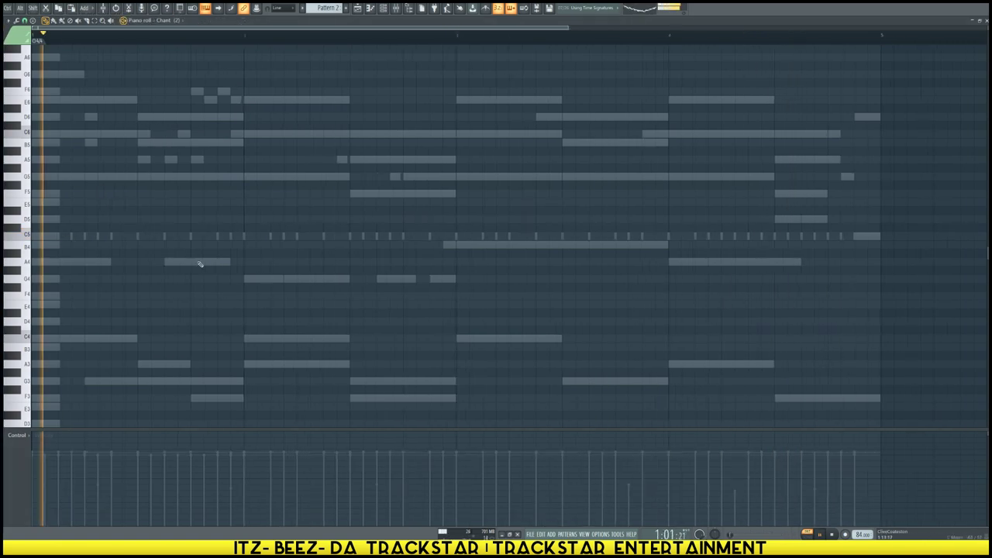
left_click(191, 239)
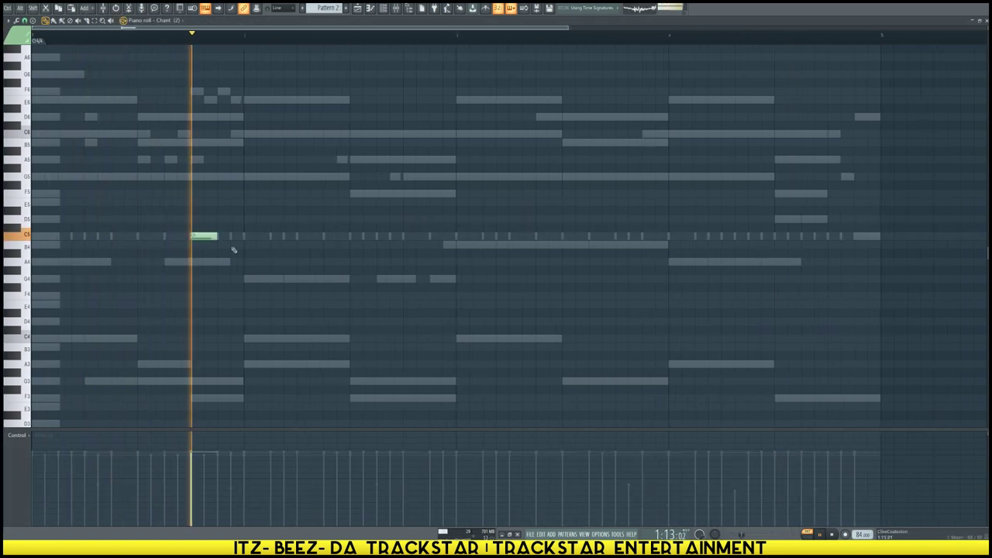
left_click(431, 236)
key("space")
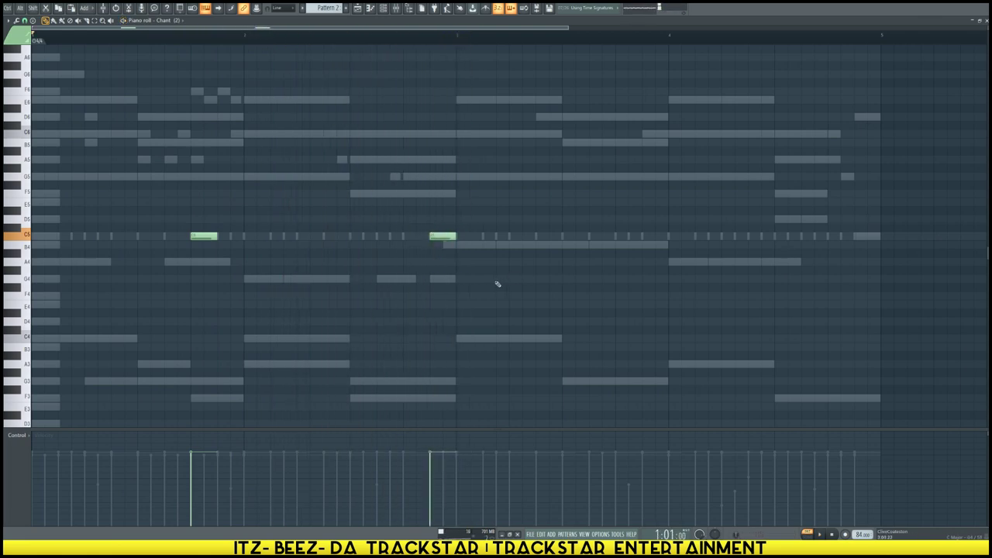
Place a Chant (2) G4 note at the start of bar 3, extend the bar 2 C5 note to the same end, and play the pattern
left_click(485, 279)
key("space")
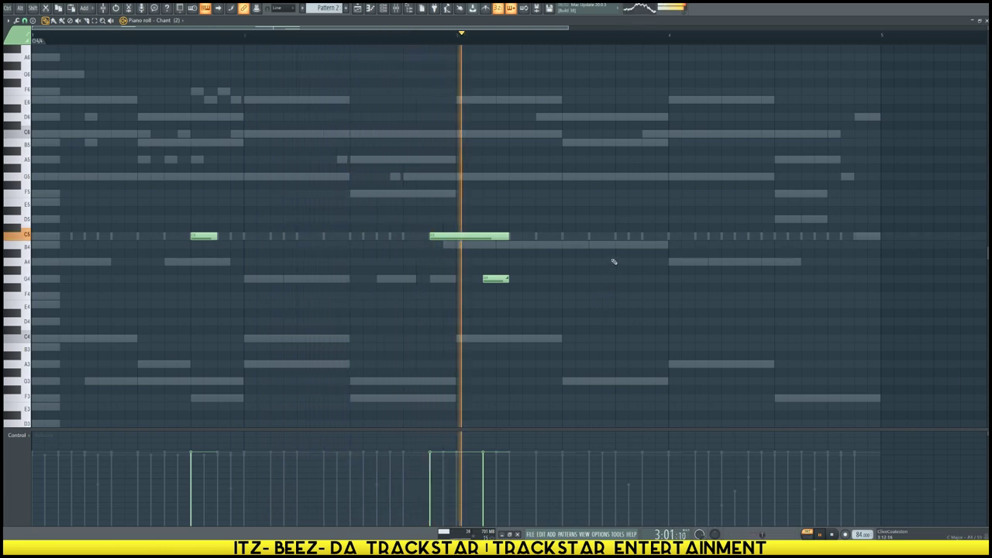
key("space")
left_click_drag(501, 281, 470, 279)
key("space")
left_click_drag(508, 236, 480, 236)
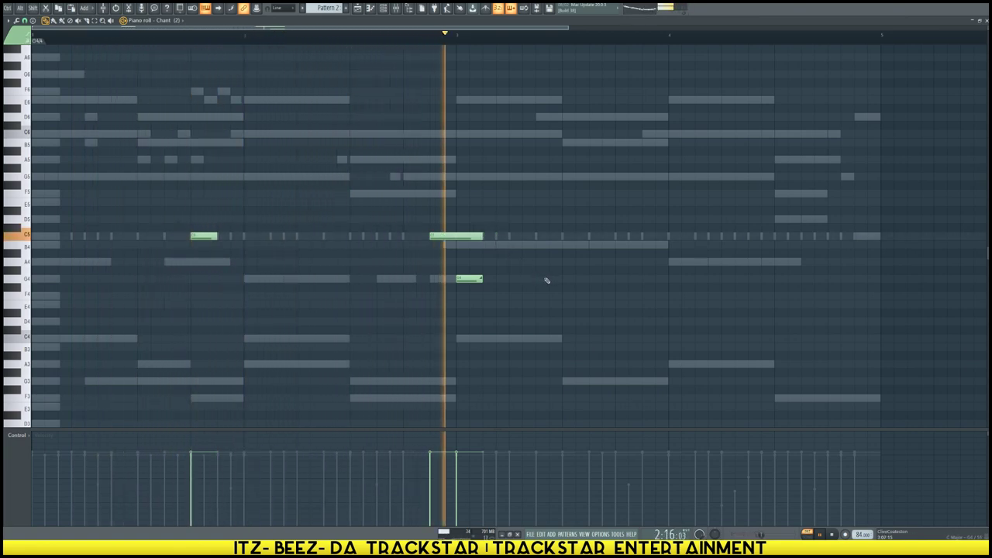
key("space")
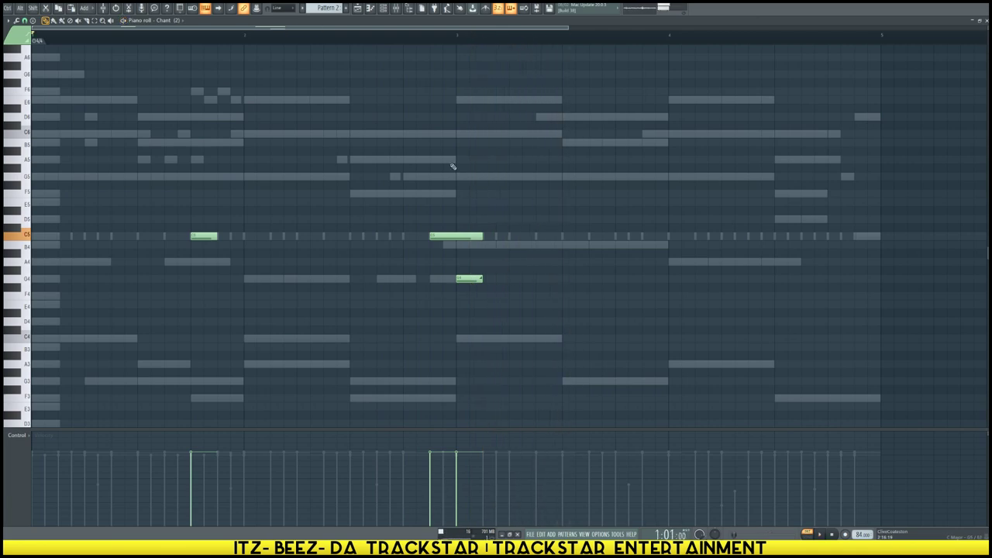
Open the Chant (2) channel settings and enable the sampler's volume envelope
left_click(384, 10)
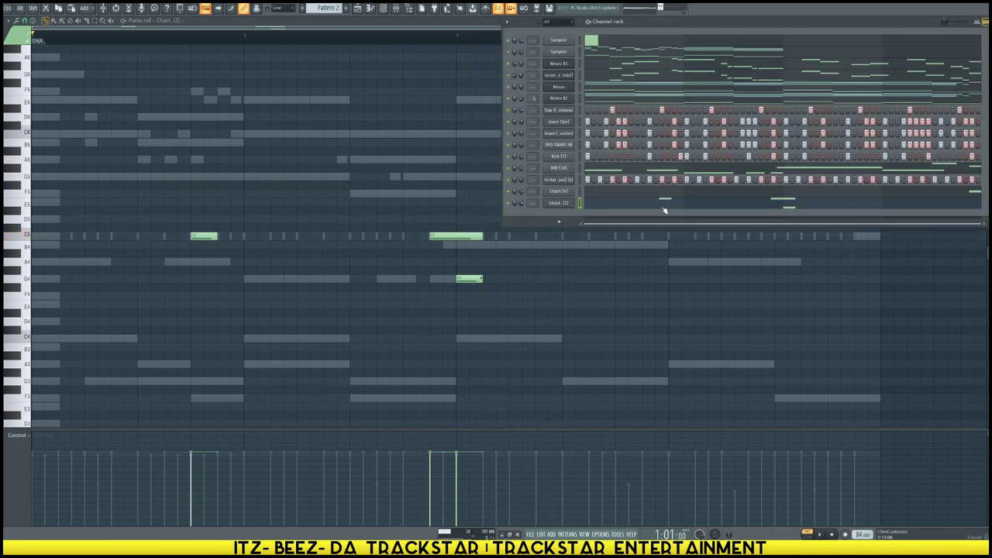
right_click(562, 204)
left_click(561, 207)
left_click(558, 203)
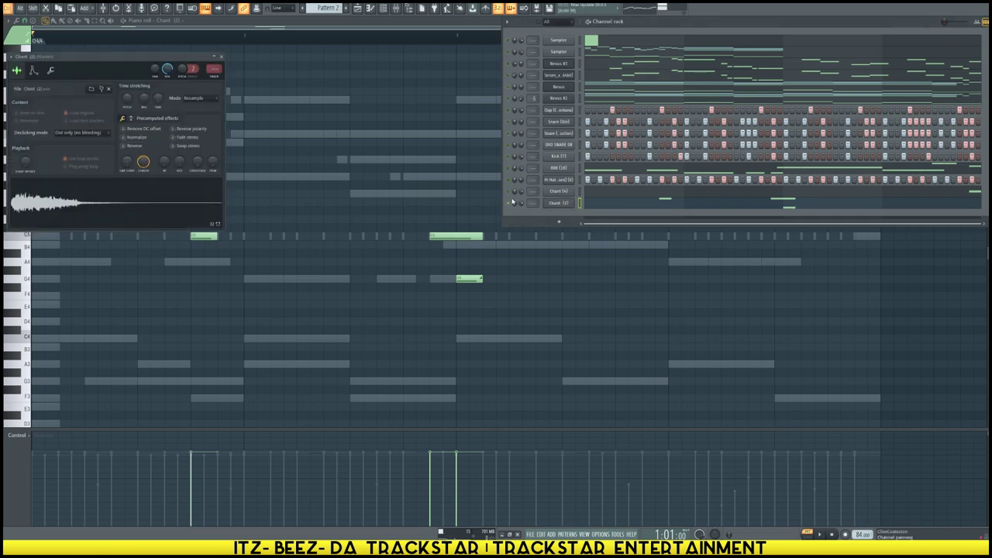
left_click(34, 71)
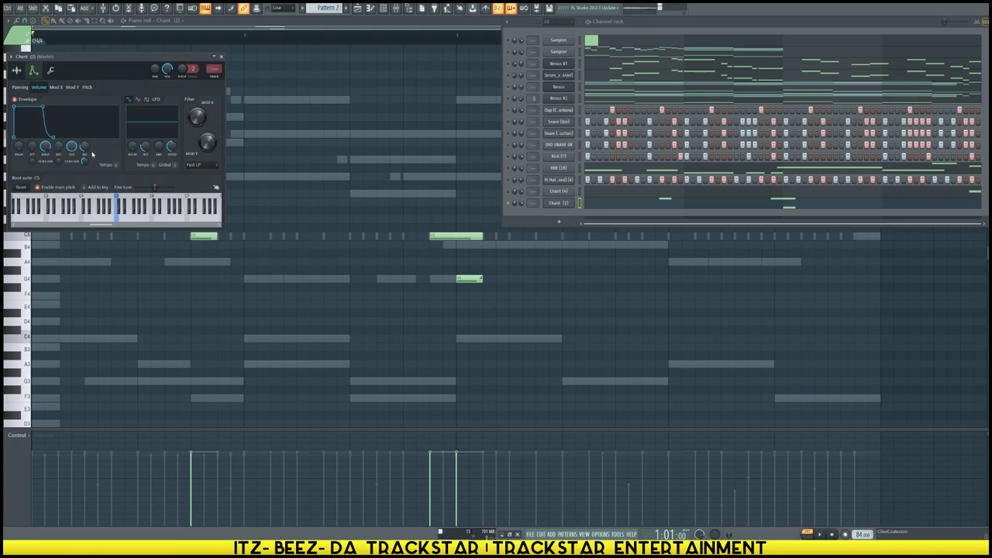
Extend the Chant (2) C5 note from bar 2 and the bar 3 G4 note to step 5 of bar 3, and play them
right_click(468, 345)
left_click_drag(491, 274, 506, 215)
scroll(480, 232, "down", 1)
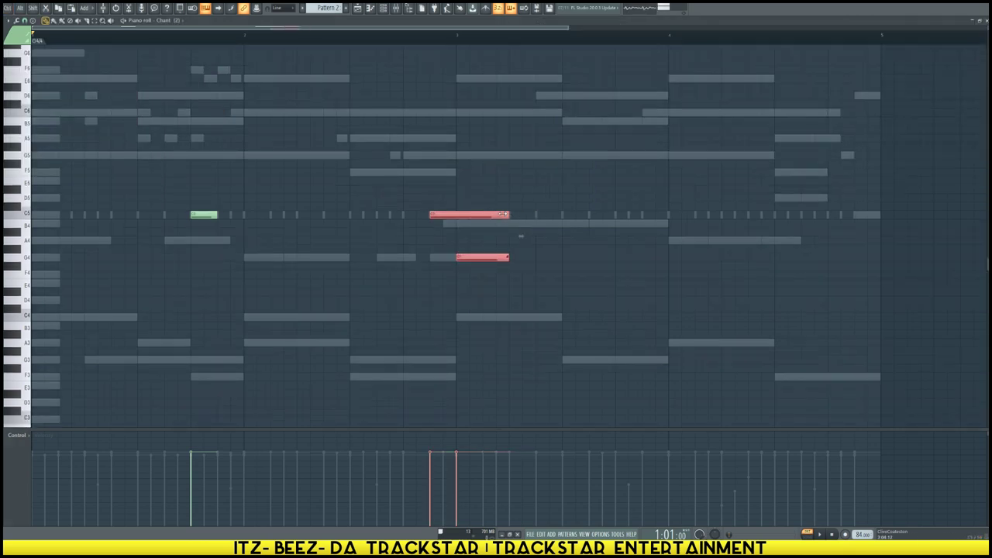
left_click(437, 37)
key("space")
key("space")
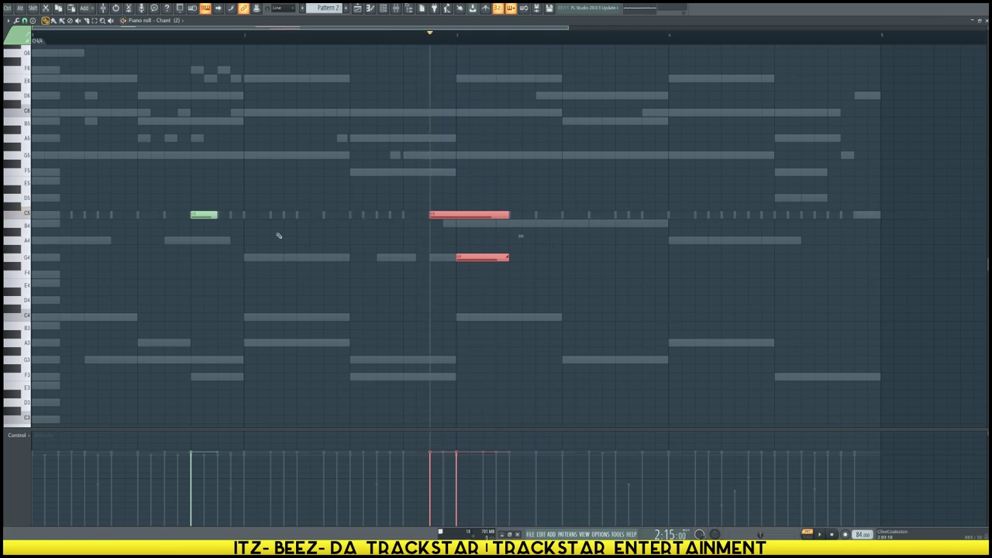
Lengthen the bar 1 C5 chant note to six steps and play from the end of bar 2
left_click_drag(217, 218, 222, 215)
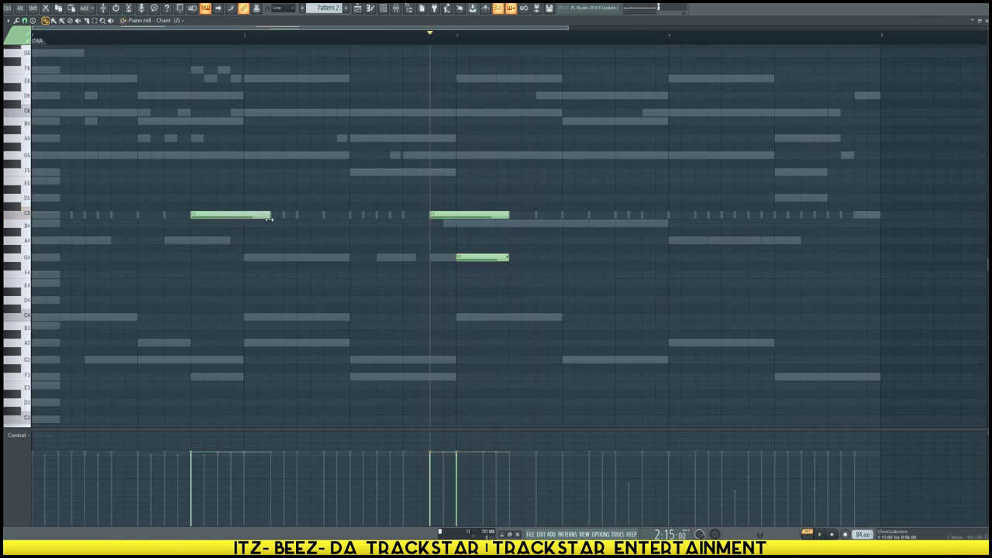
key("space")
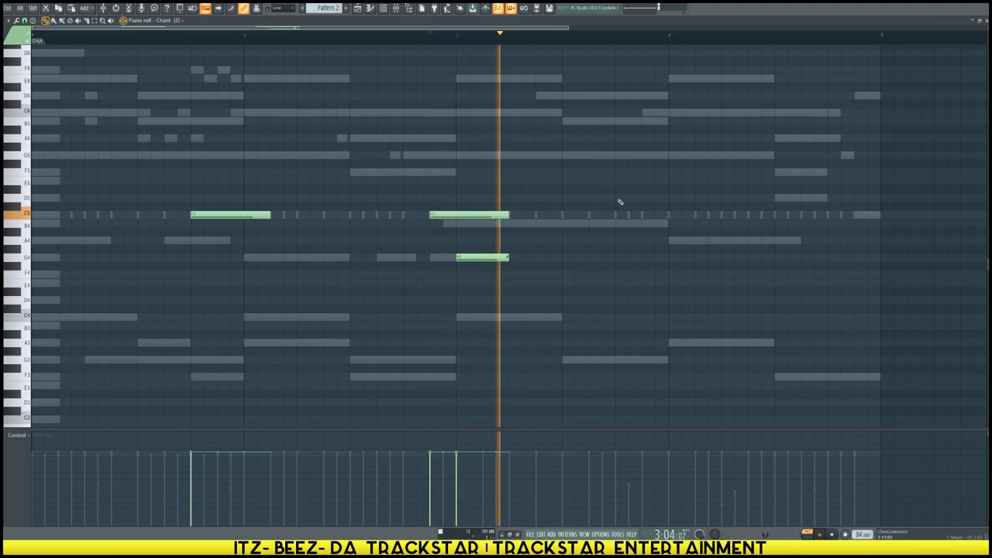
key("space")
Copy the three Chant (2) notes two bars ahead, and delete the copied C5 and G4 pair at the end of bar 4
left_click_drag(593, 296, 191, 176)
left_click_drag(208, 215, 630, 215)
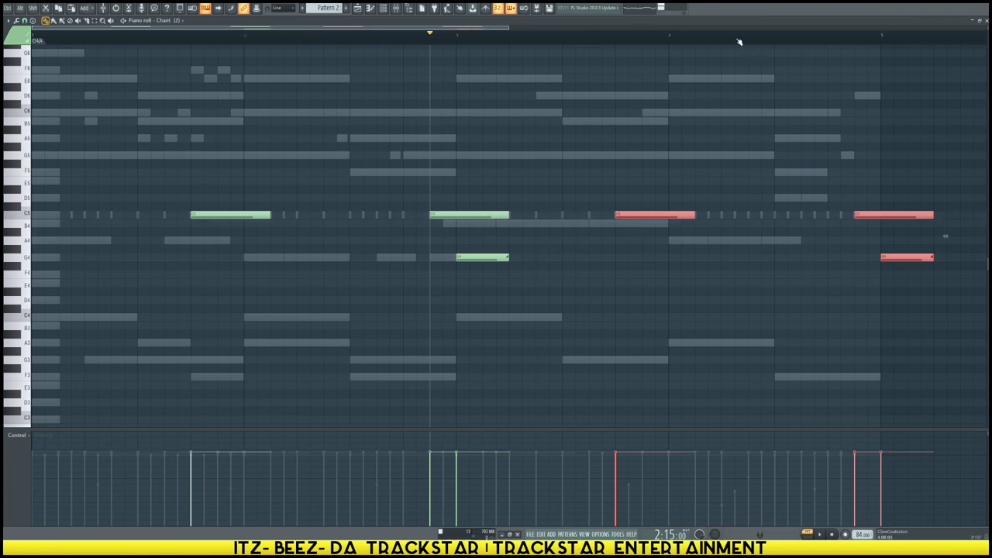
scroll(739, 42, "down", 3)
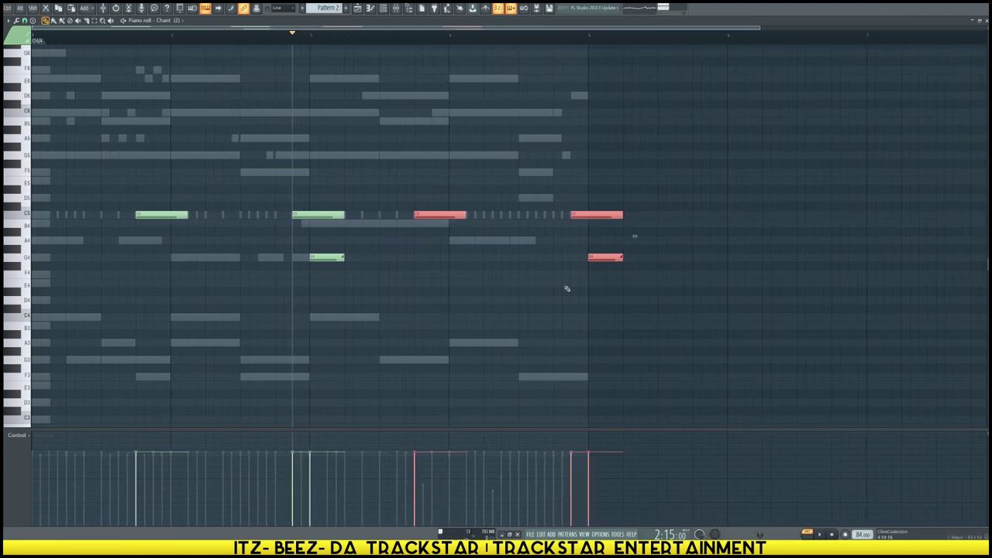
key("ctrl+d")
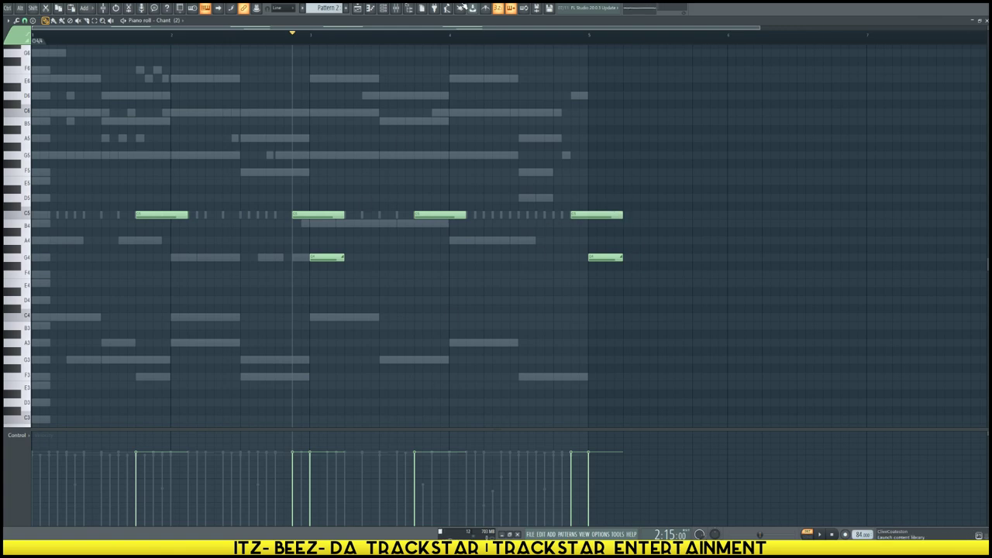
left_click_drag(625, 217, 615, 193)
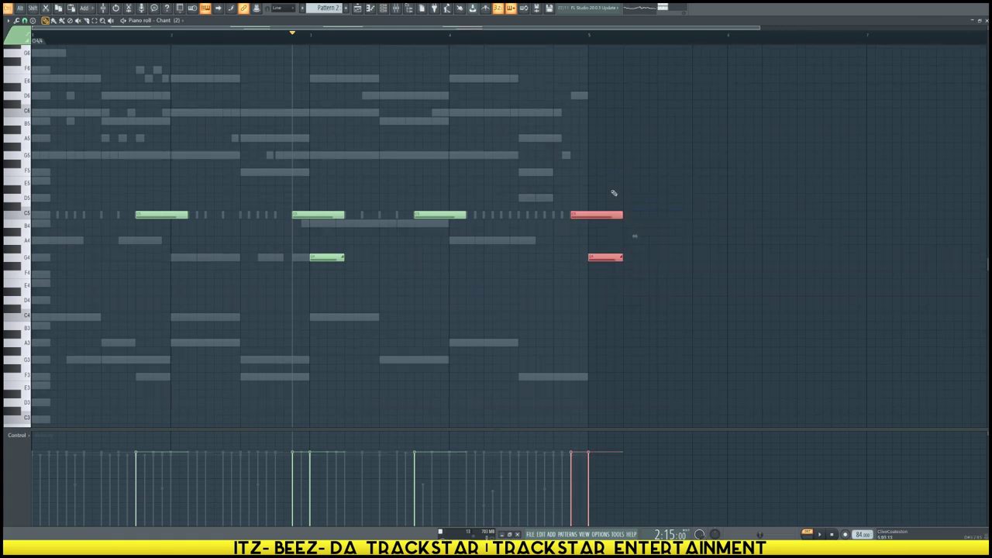
key("Delete")
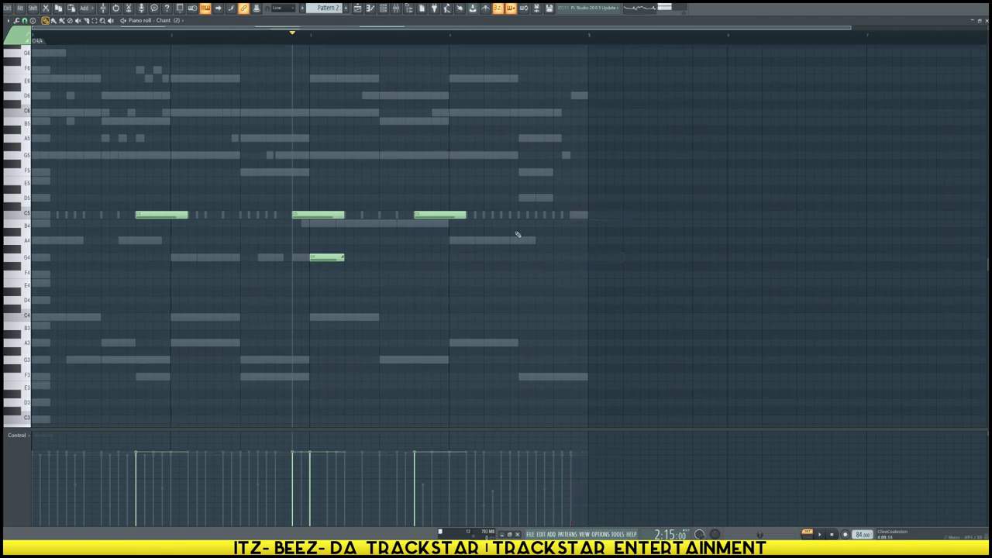
Normalize the Chant (2) sample while the pattern plays
key("space")
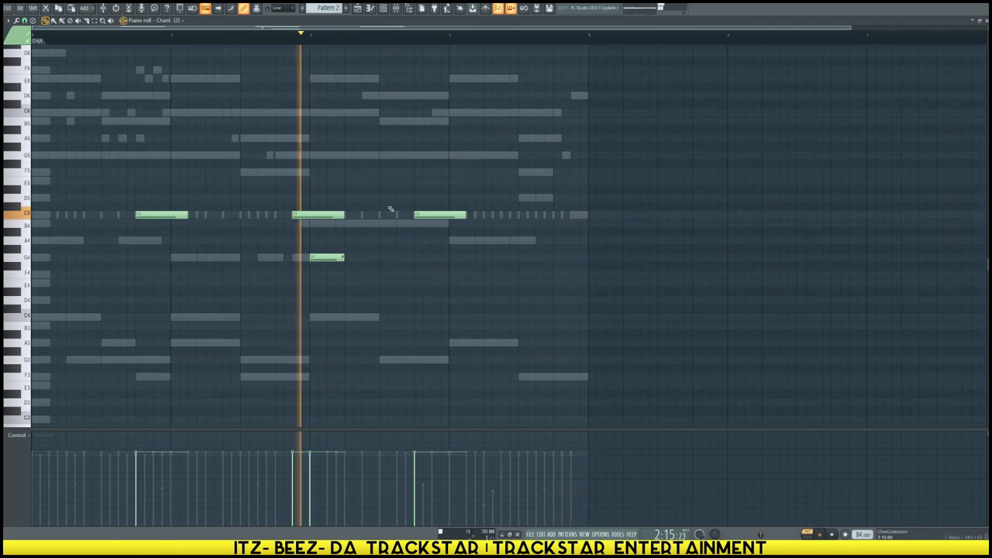
left_click(395, 9)
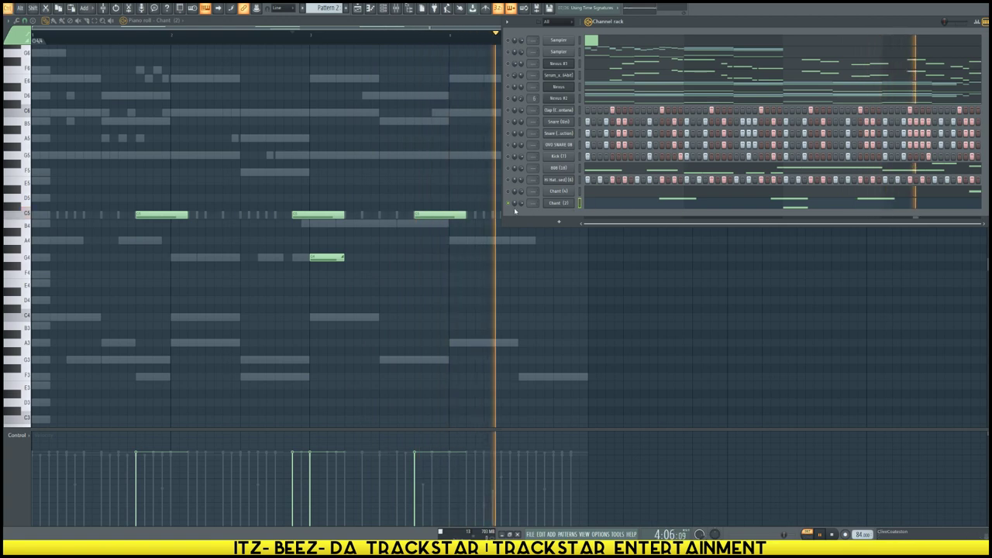
left_click(558, 204)
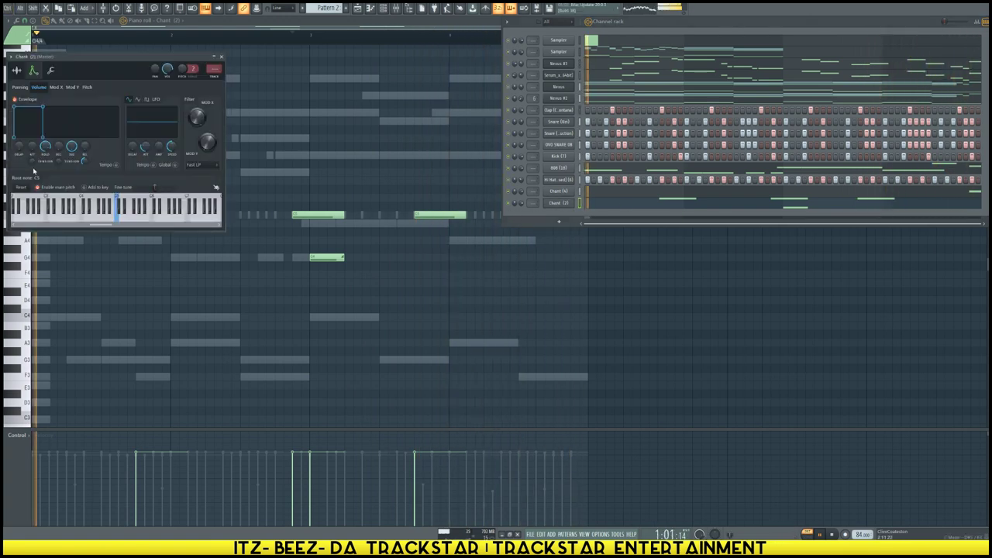
left_click(16, 70)
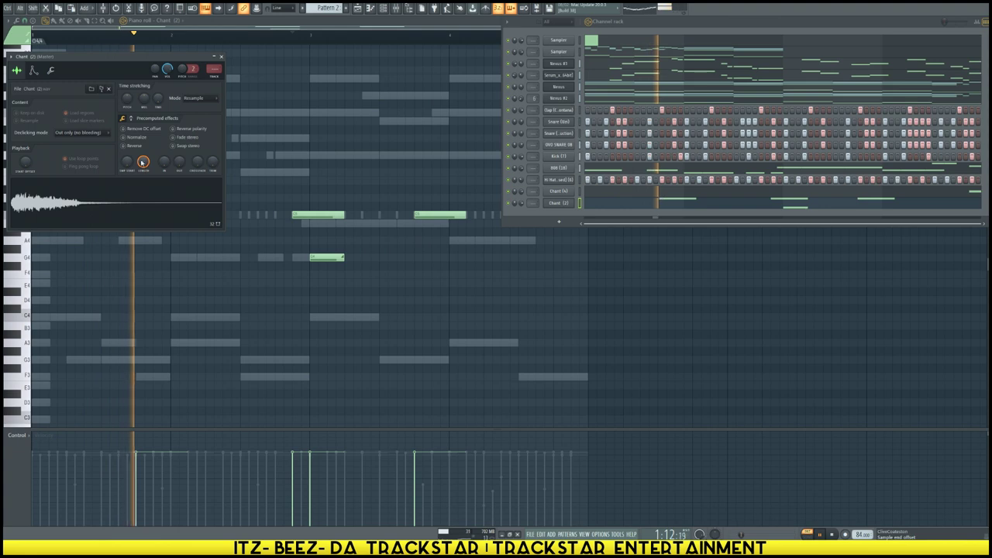
left_click(124, 137)
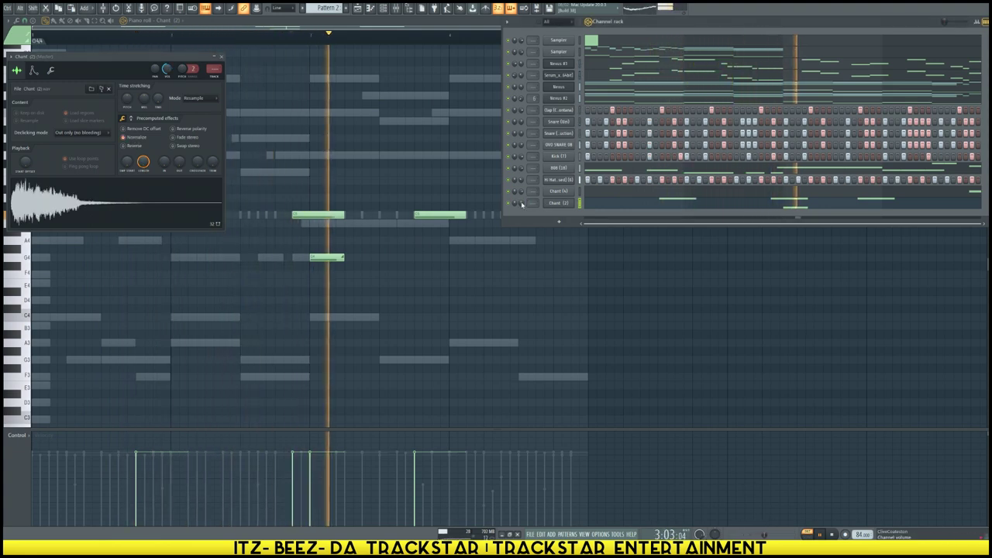
key("space")
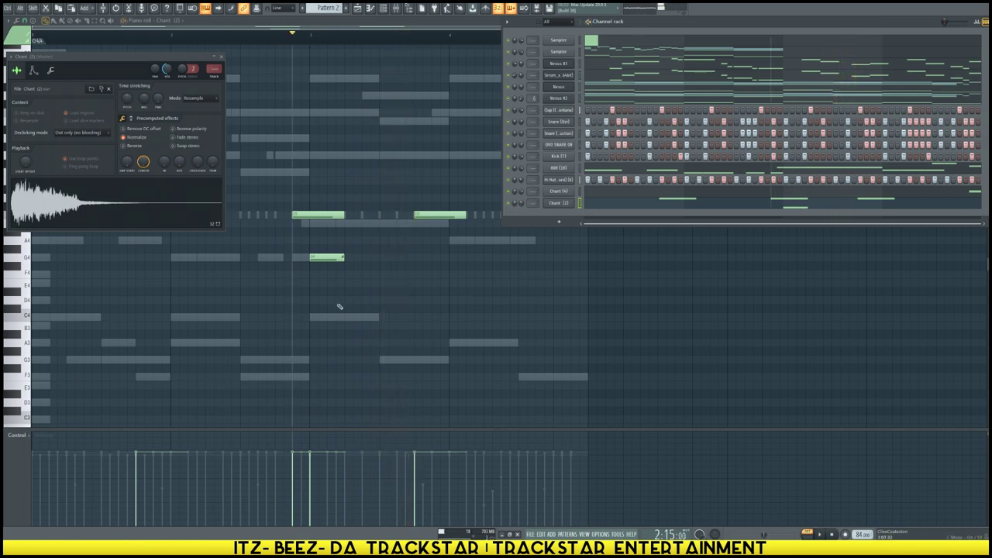
Move the Chant (2) G4 note at the start of bar 3 down to D4 and play that part repeatedly
left_click(327, 259)
left_click_drag(326, 267, 331, 304)
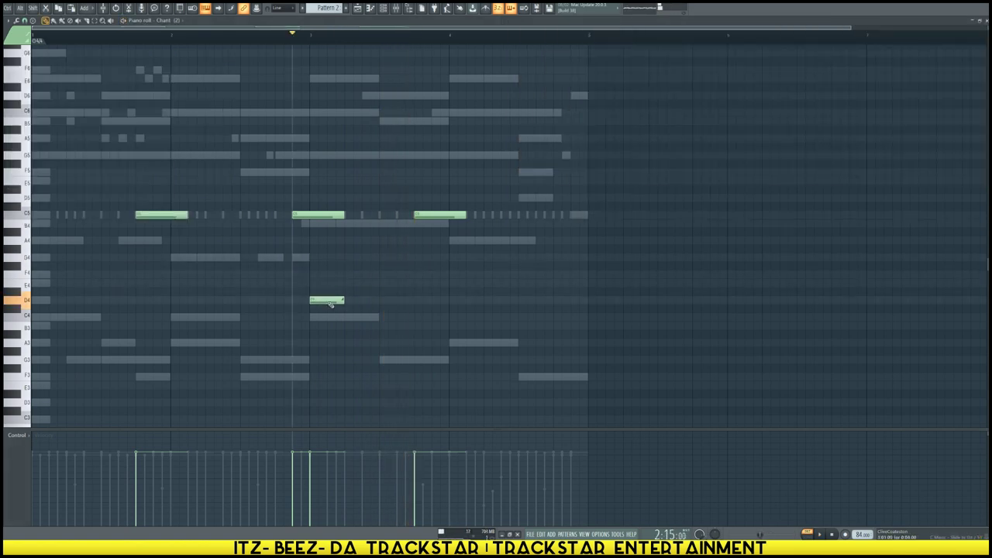
key("space")
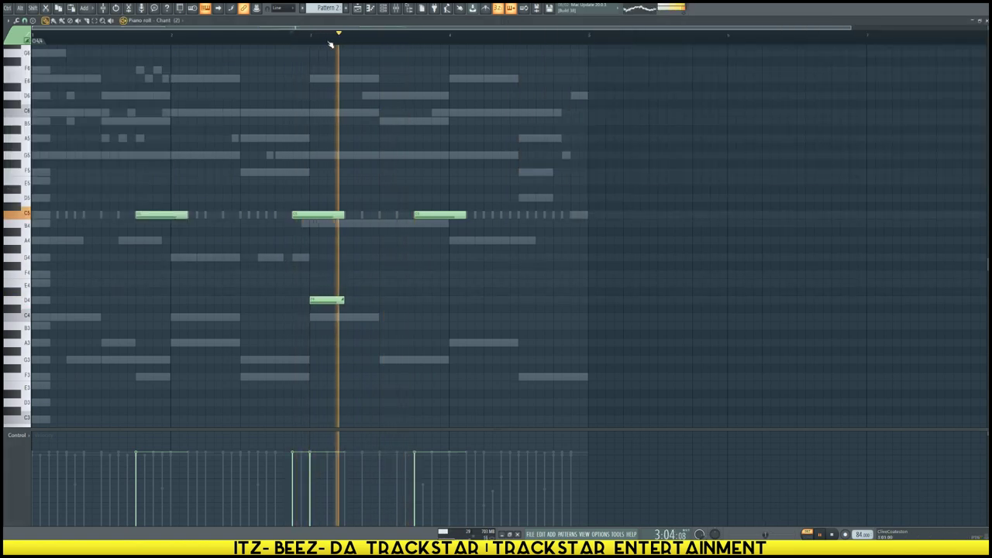
key("space")
key("space")
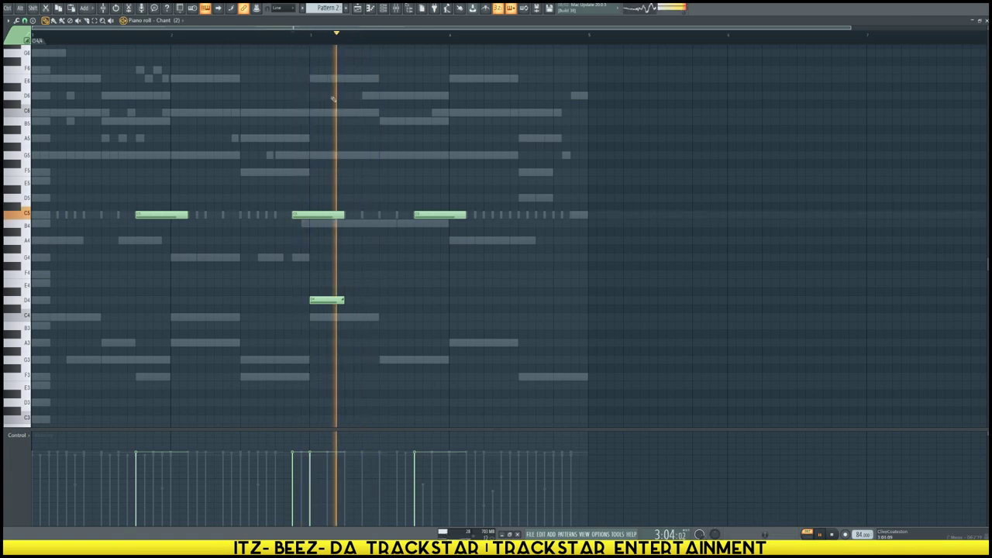
key("space")
Insert a new Serum_x64 channel above the clap in the channel rack
left_click(383, 8)
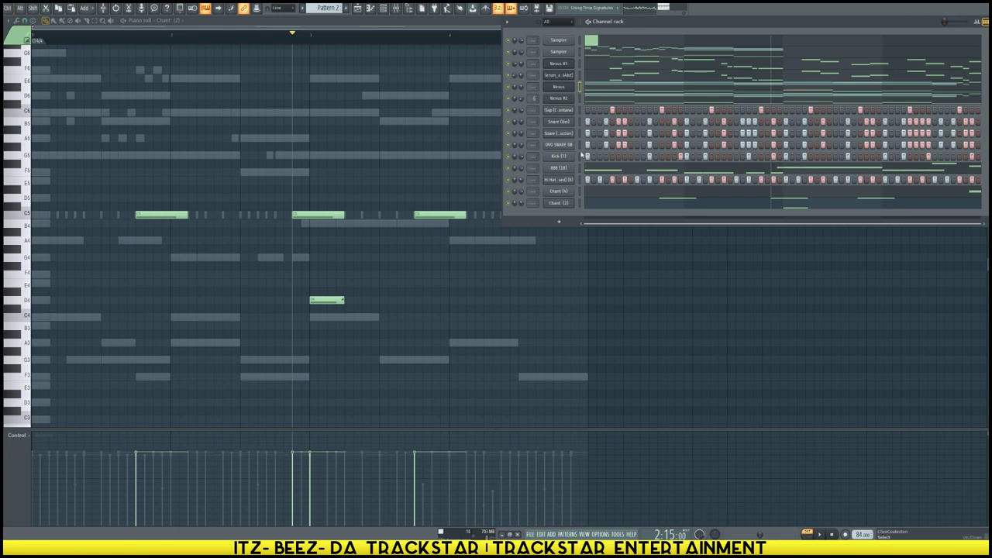
right_click(555, 114)
mouse_move(625, 169)
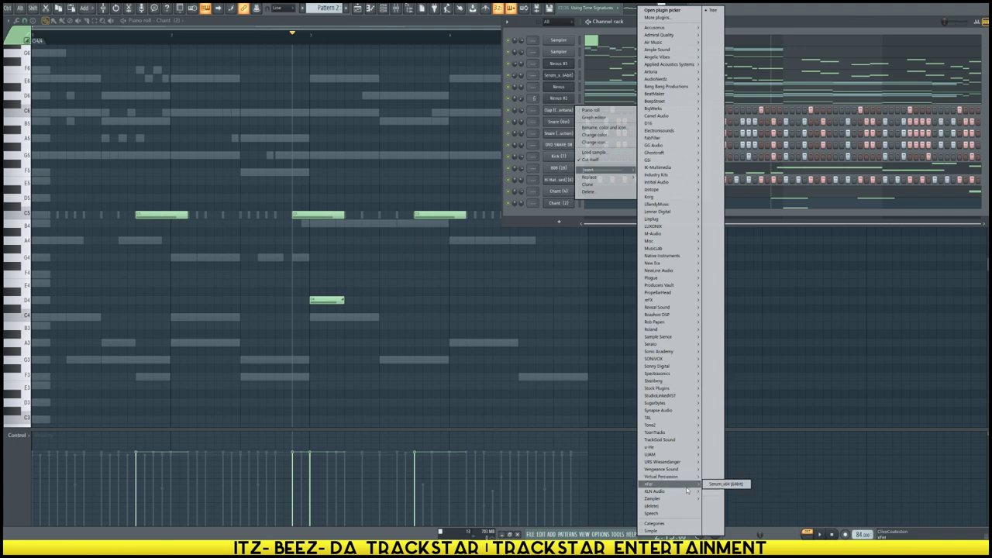
left_click(730, 485)
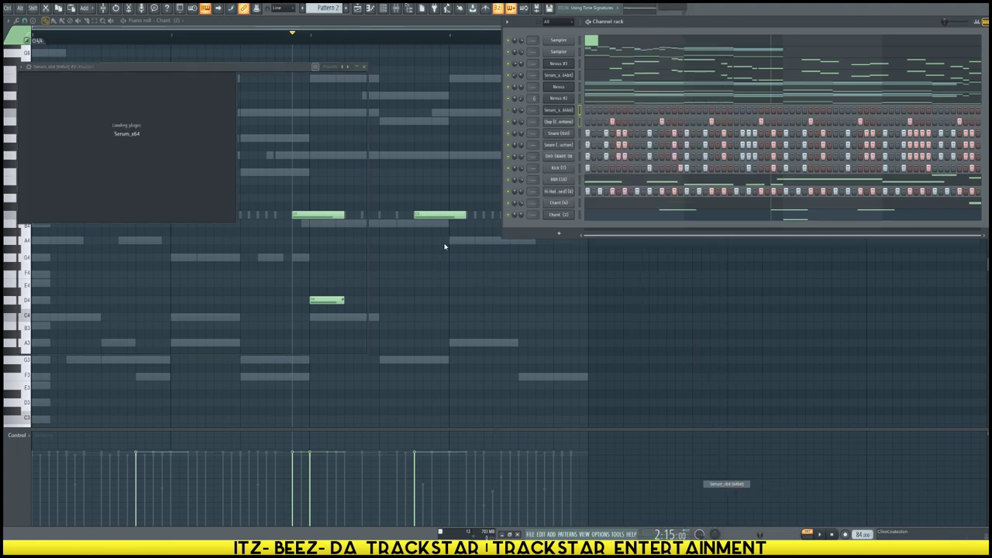
Load the Lavish Dreams StickzZ - Pluck 'Ocean' preset in the new Serum and paste the chords into its channel
left_click(28, 68)
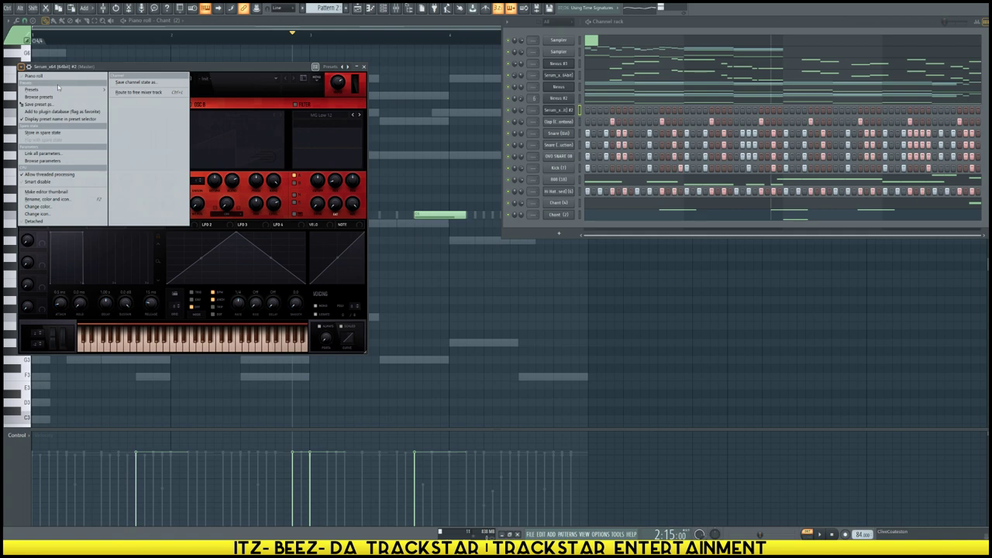
mouse_move(56, 89)
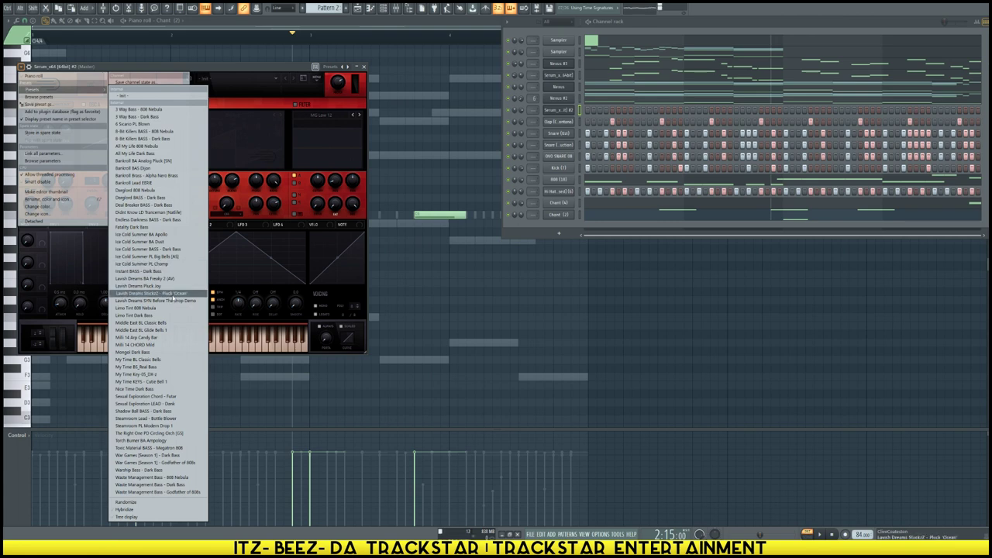
left_click(172, 295)
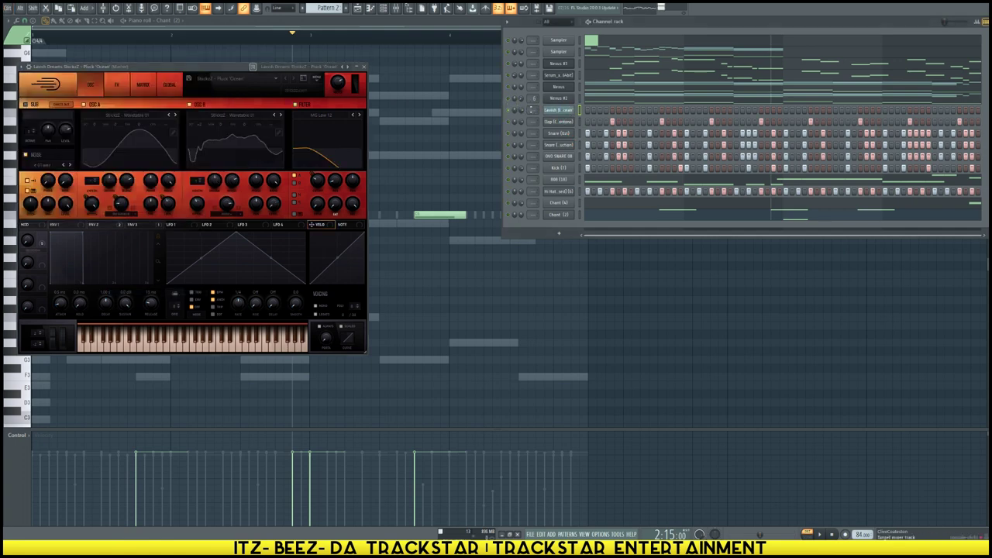
key("ctrl+v")
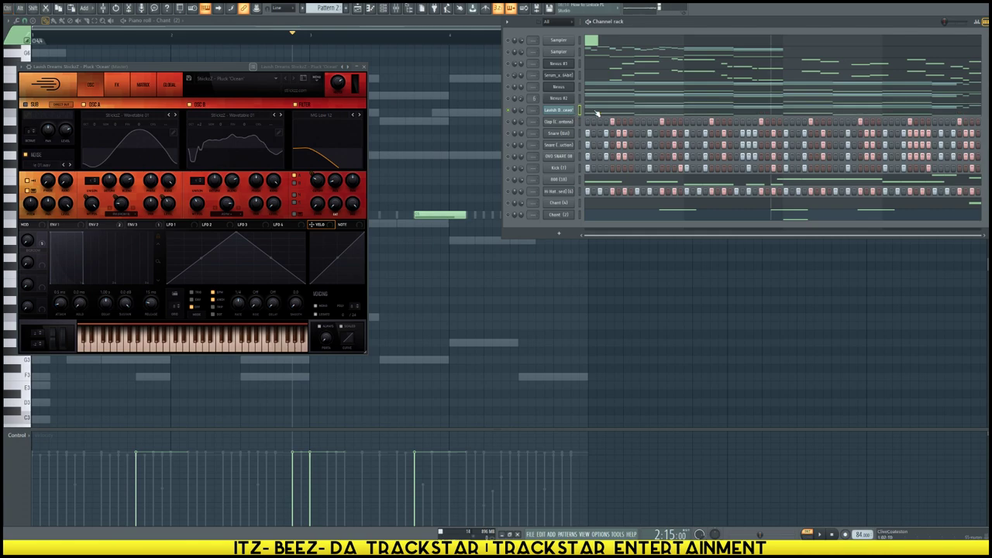
left_click(597, 112)
Shorten the first pluck chord to two steps, repeat it at steps 4 and 7 of bar 1, and play it
left_click_drag(113, 345, 40, 122)
scroll(113, 149, "down", 3)
scroll(47, 123, "down", 1)
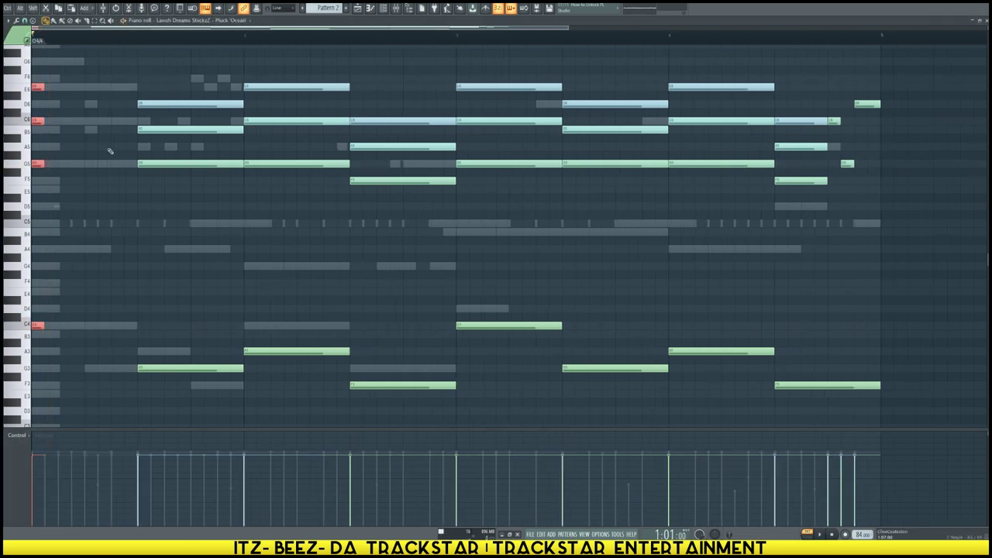
left_click_drag(45, 120, 59, 122)
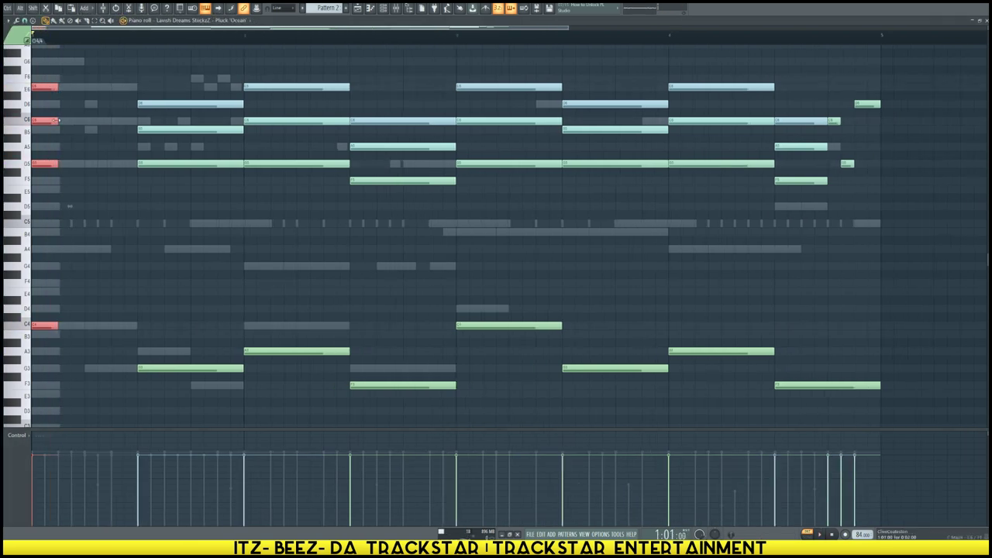
left_click_drag(46, 122, 128, 122)
key("space")
key("space")
Chop the following pluck chords, up to the middle of bar 4, into three two-step hits each with the same rhythm
left_click_drag(95, 346, 29, 100)
left_click(182, 114)
left_click_drag(181, 84, 236, 379)
key("space")
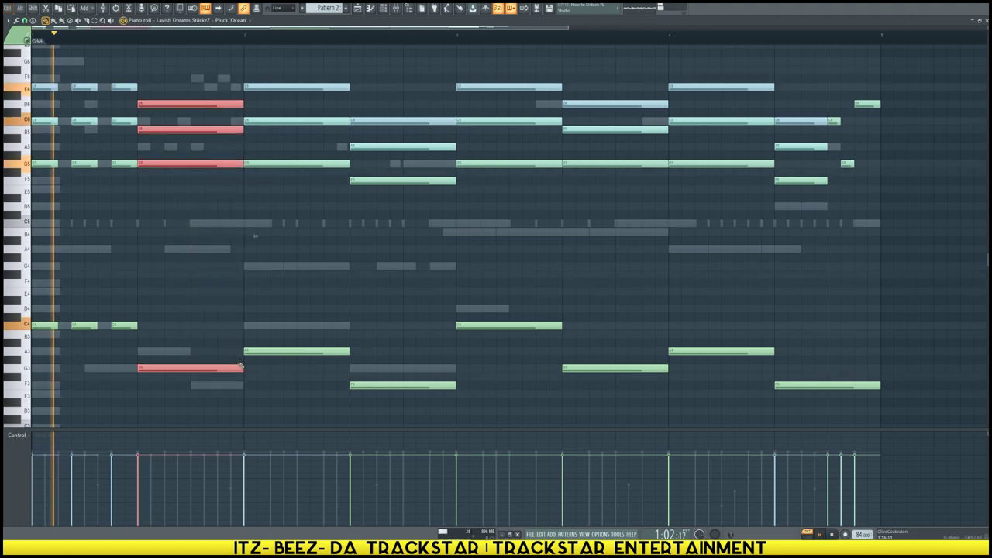
key("space")
mouse_move(239, 371)
left_mouse_down()
mouse_move(171, 371)
mouse_move(231, 370)
left_mouse_up()
left_click_drag(300, 381, 299, 82)
left_click_drag(387, 82, 438, 385)
left_click_drag(491, 425, 762, 87)
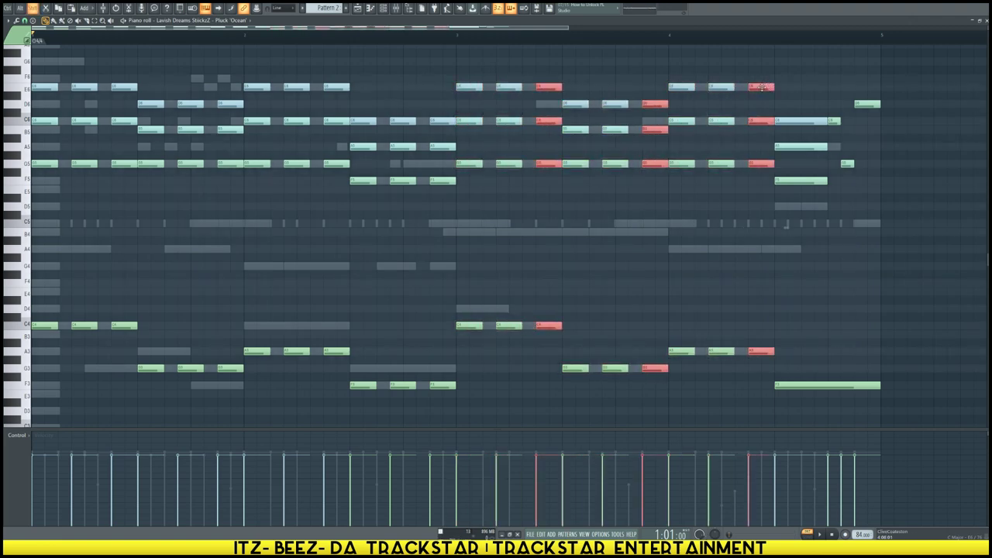
Select all the chopped pluck chords, apply legato so each hit reaches the next, and play the pattern
left_click_drag(749, 380, 33, 62)
left_click_drag(758, 385, 8, 53)
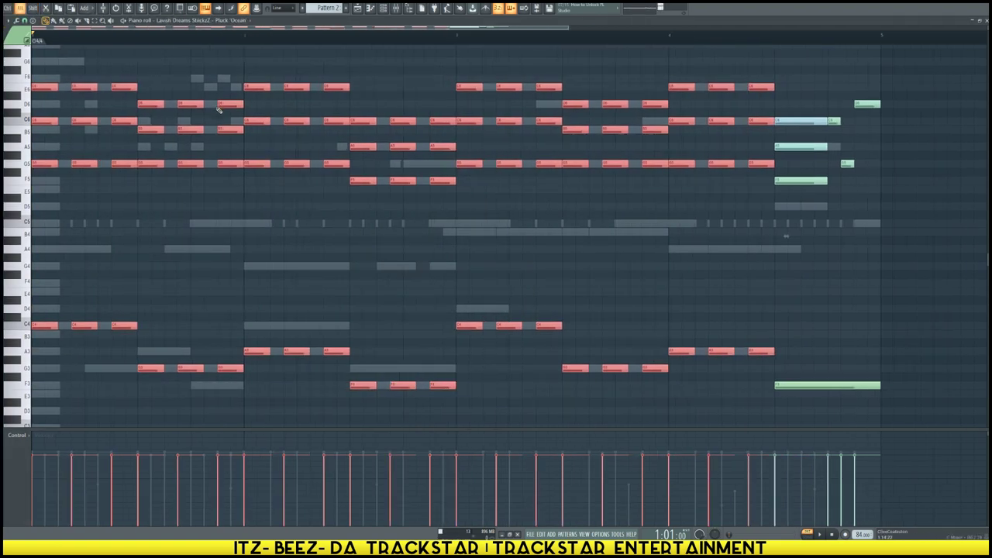
key("alt+l")
key("Return")
key("space")
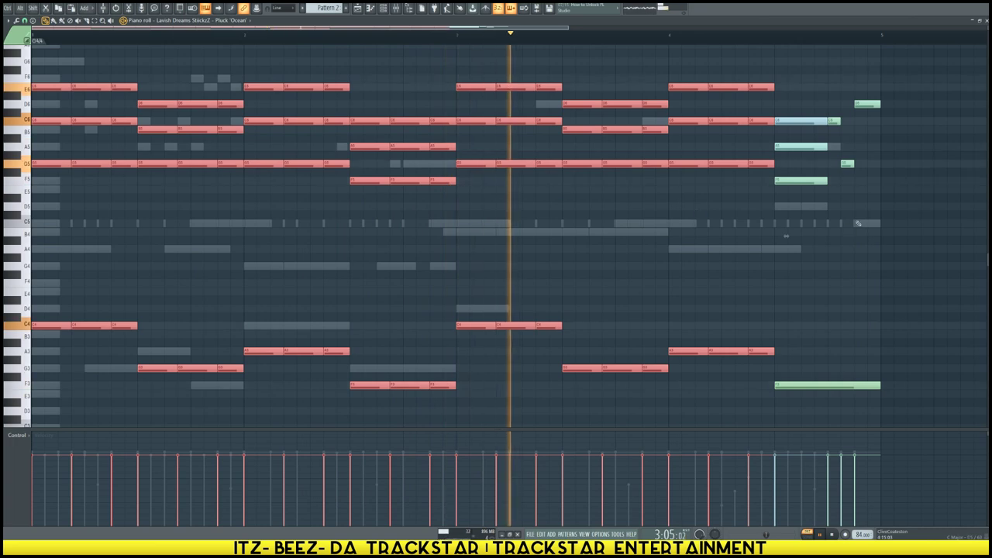
Chop the pluck chord and its bass note in the second half of bar 4 into two two-step hits
left_click_drag(811, 225, 795, 122)
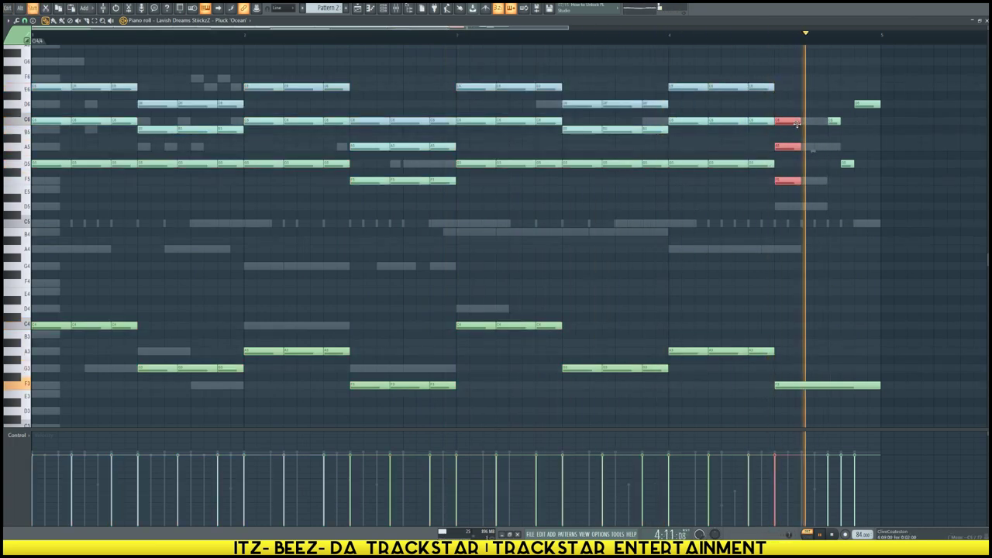
key("ctrl+b")
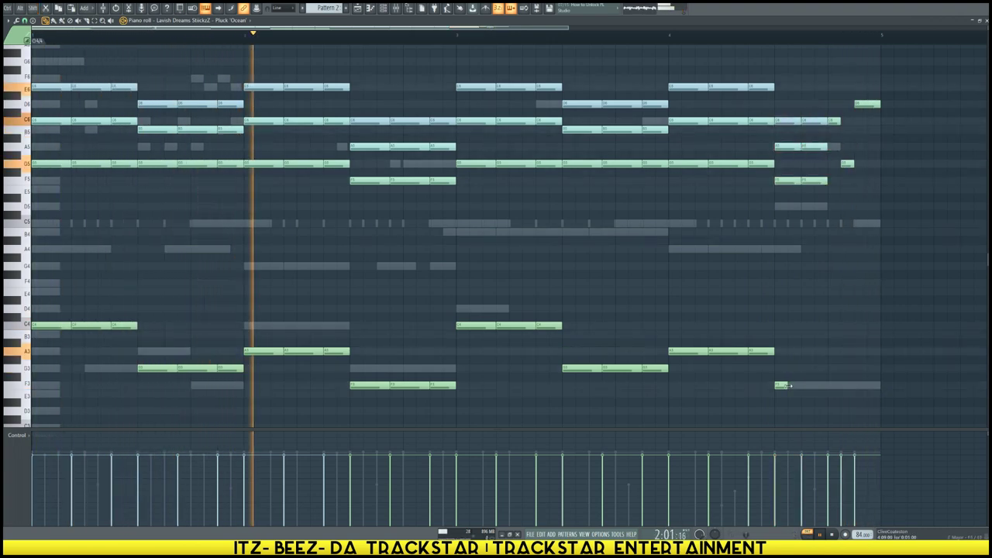
left_click_drag(878, 385, 827, 385)
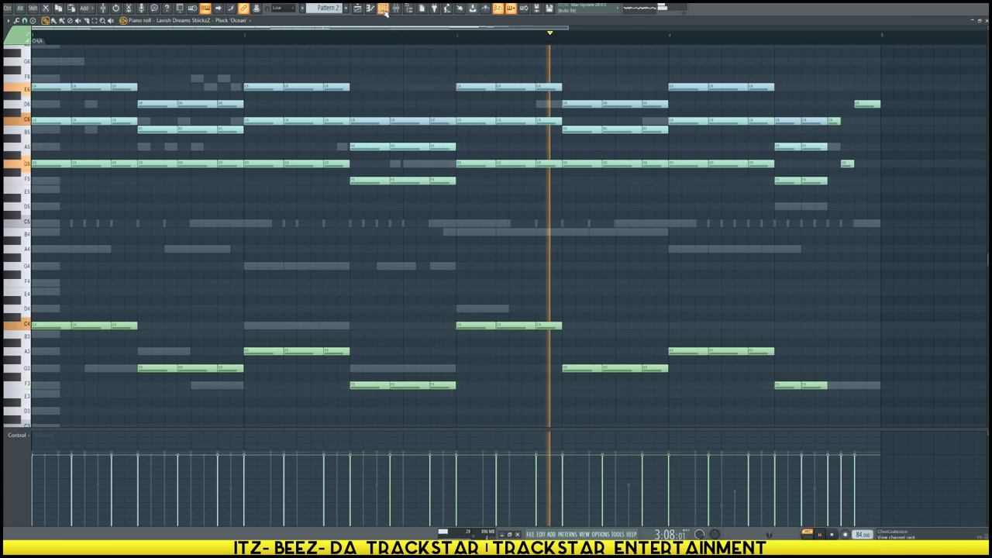
Unmute the two Nexus chord channels in the channel rack and play them together with the pluck
key("F6")
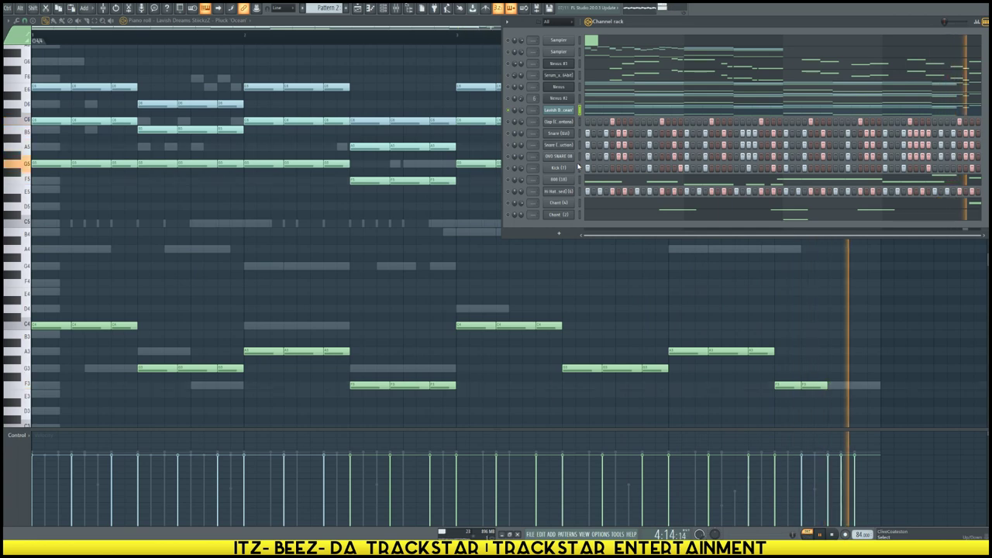
key("space")
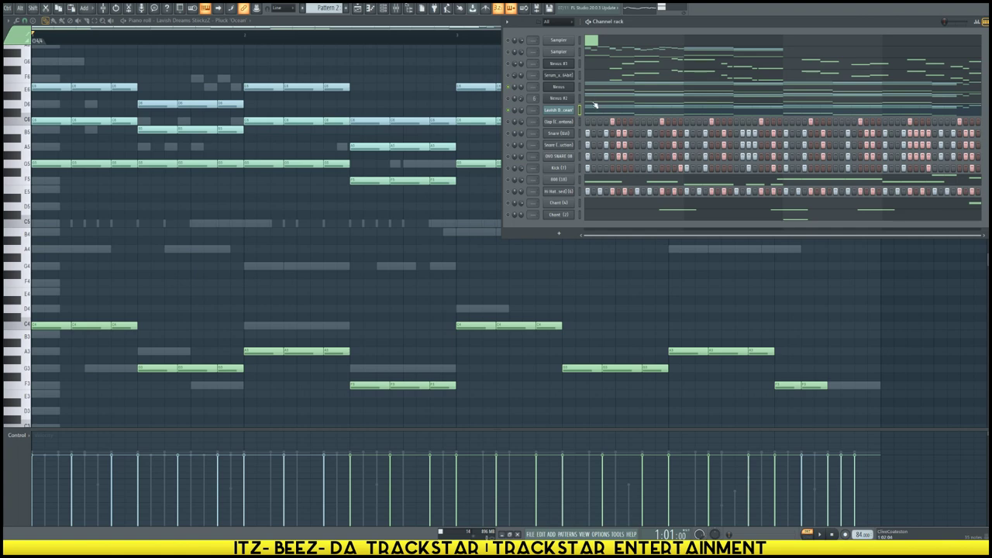
key("space")
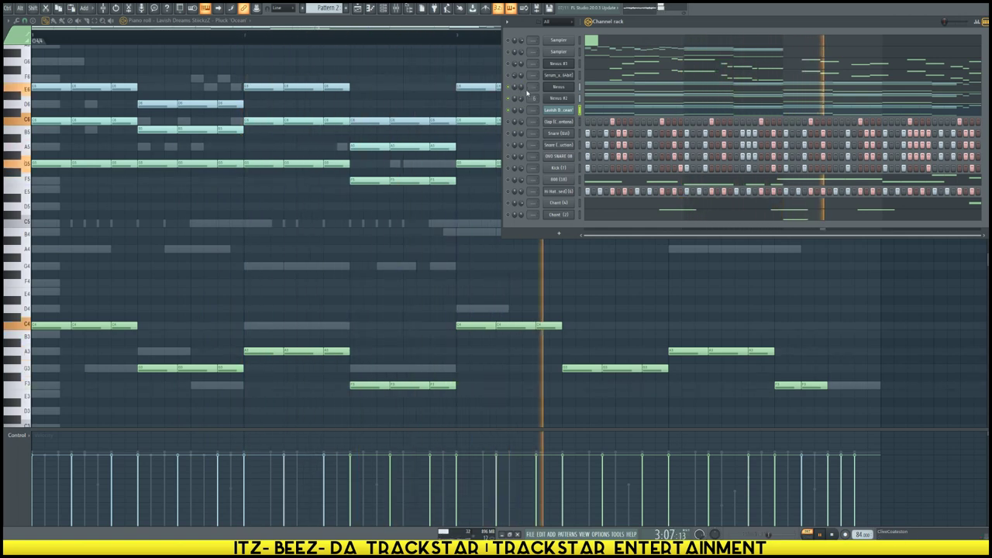
key("space")
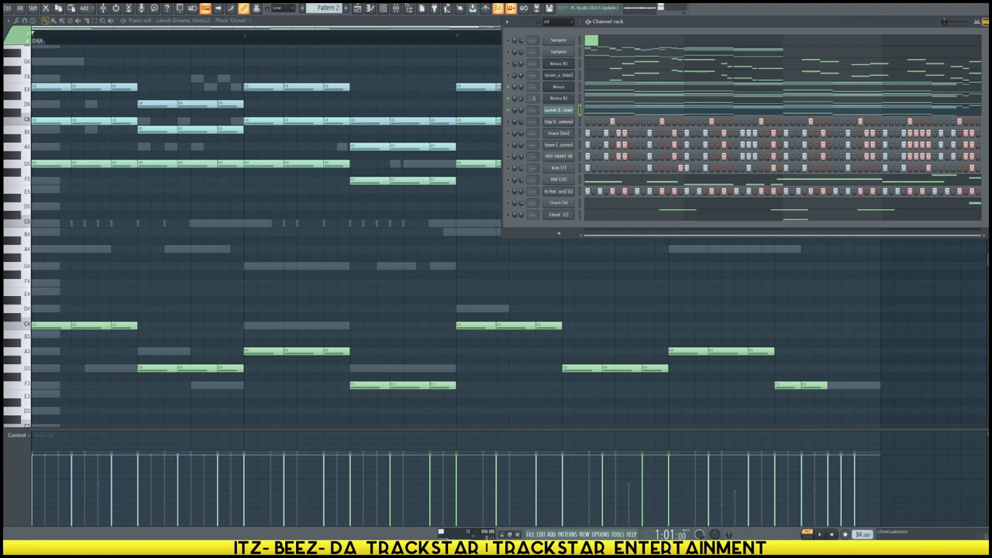
Switch to the audio interface's Console app, set the hardware buffer size to 1024, and minimize it again
key("alt+Tab")
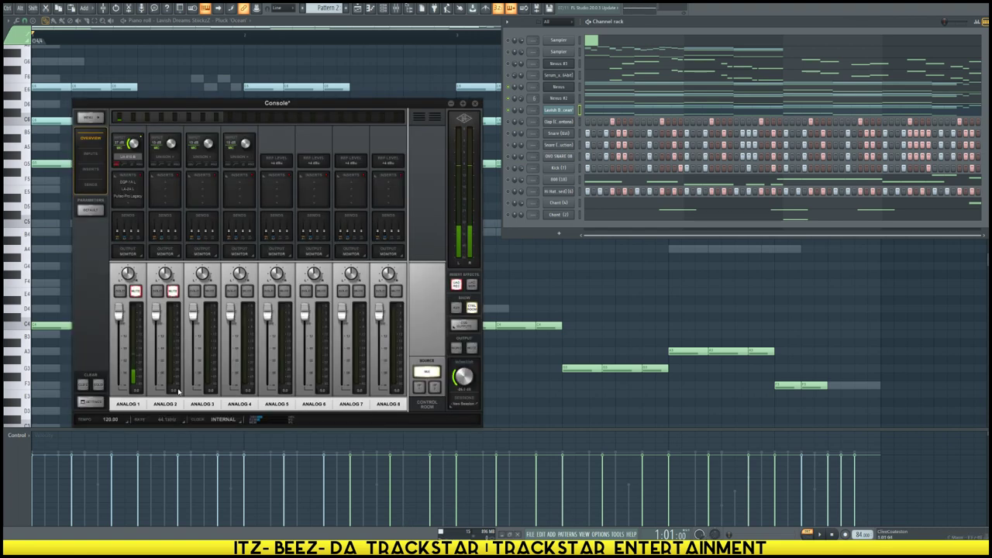
left_click(92, 402)
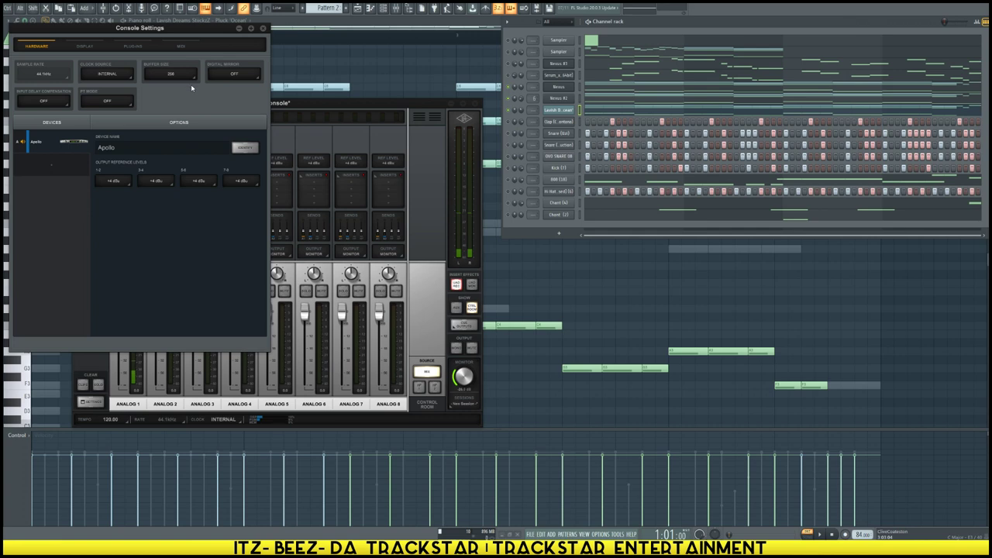
left_click(171, 74)
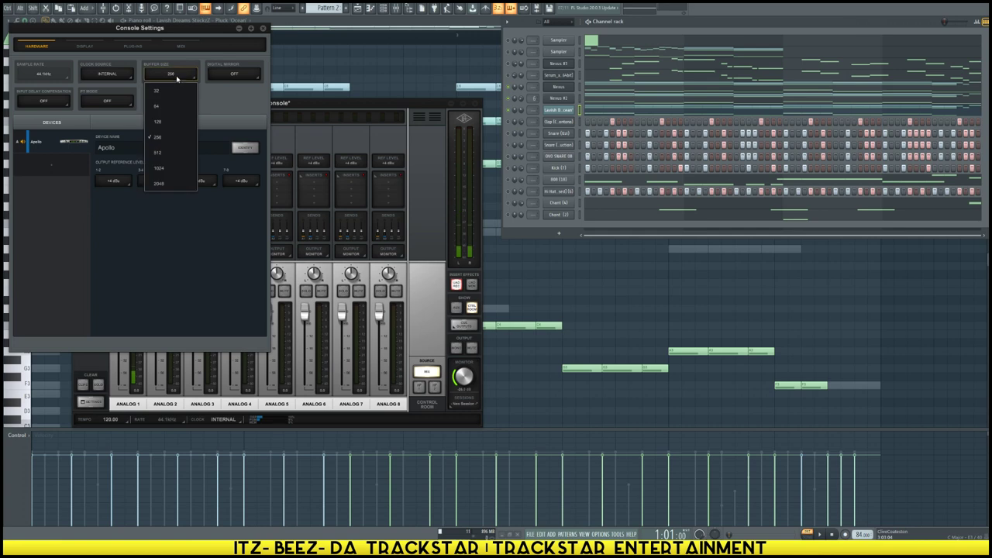
left_click(158, 168)
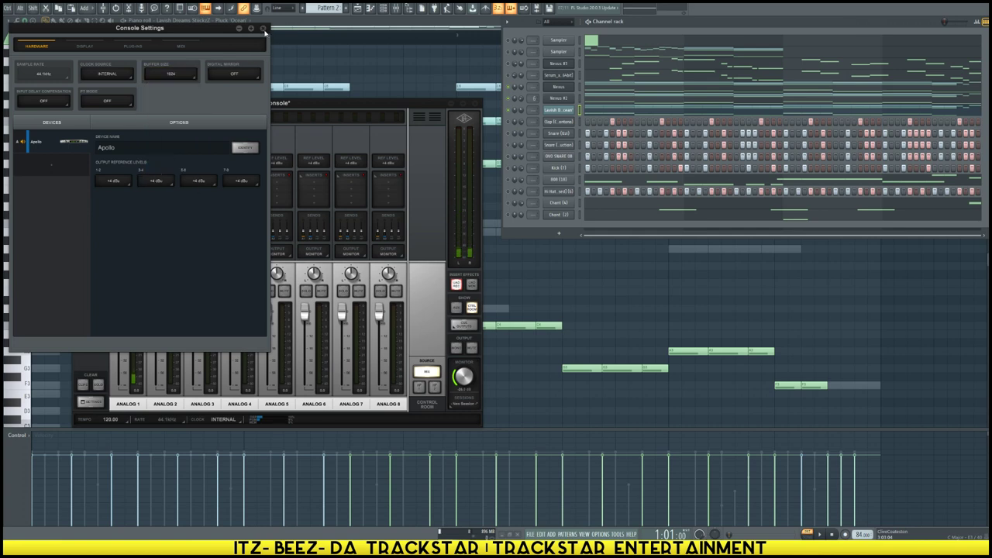
left_click(262, 29)
left_click_drag(366, 106, 403, 115)
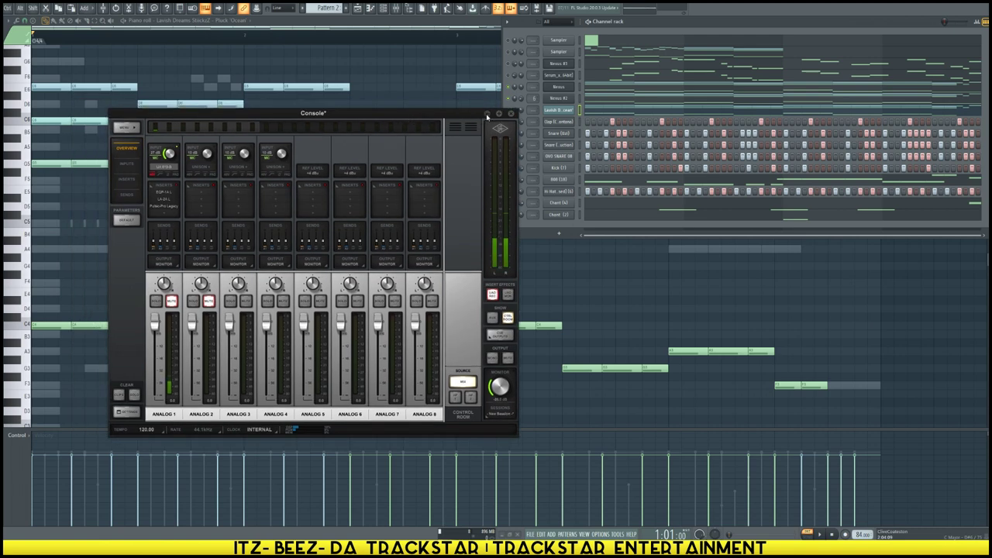
left_click(487, 114)
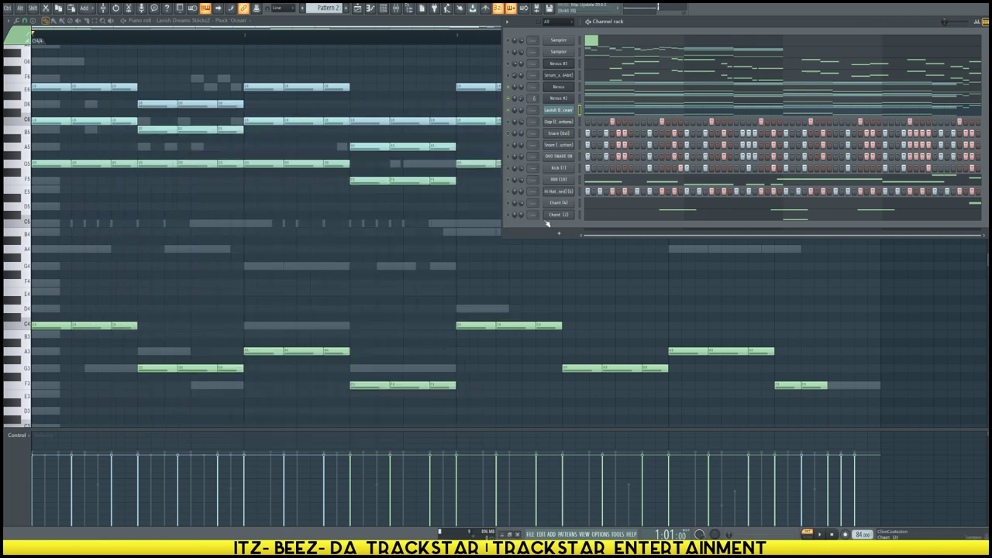
Insert Spectrasonics Omnisphere (64bit) as a new channel below the Lavish Dreams pluck and dismiss its library notice
key("space")
right_click(564, 130)
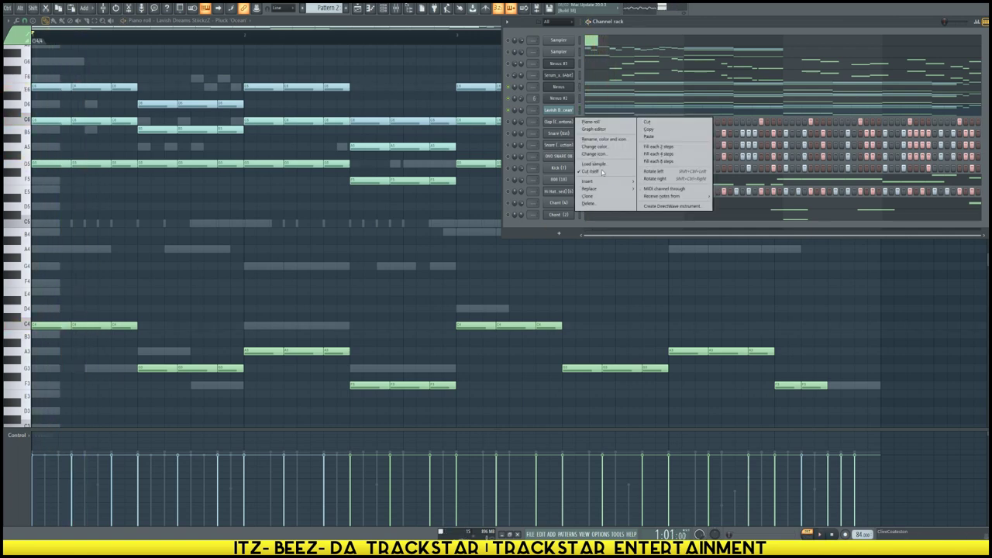
mouse_move(632, 183)
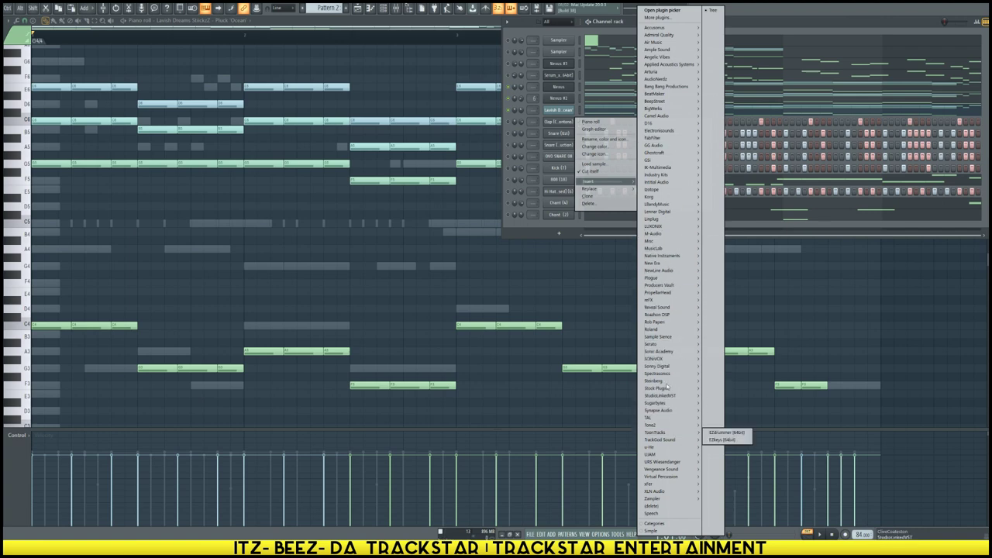
mouse_move(679, 257)
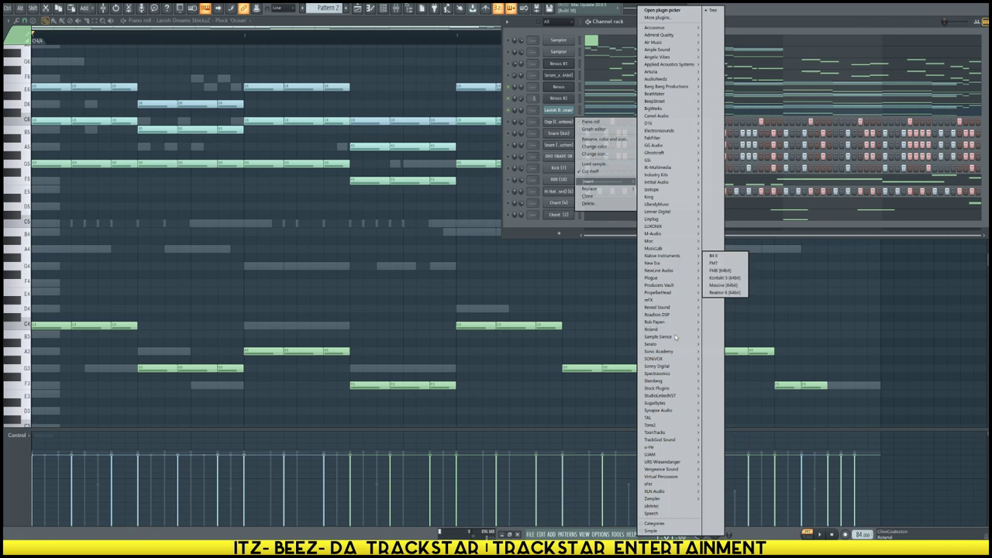
mouse_move(679, 374)
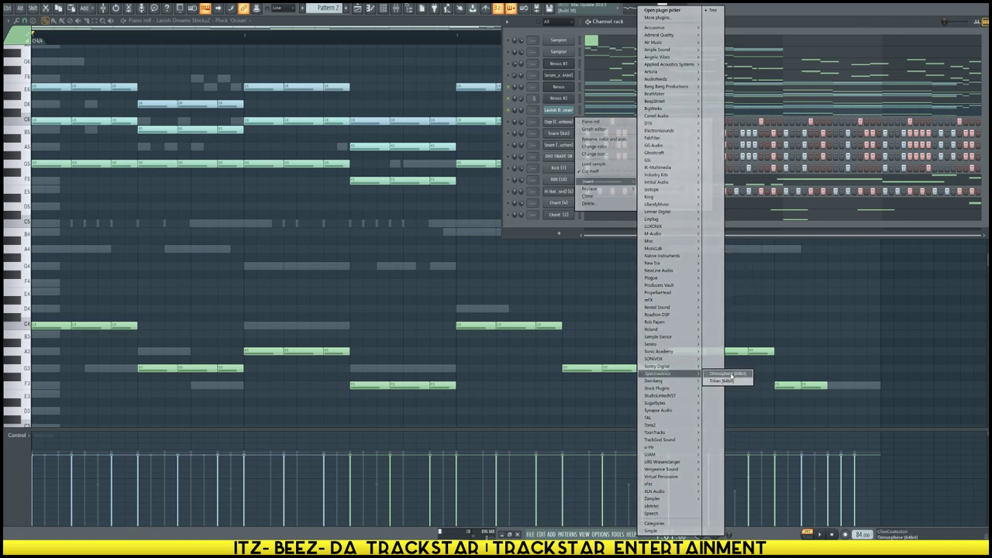
left_click(731, 374)
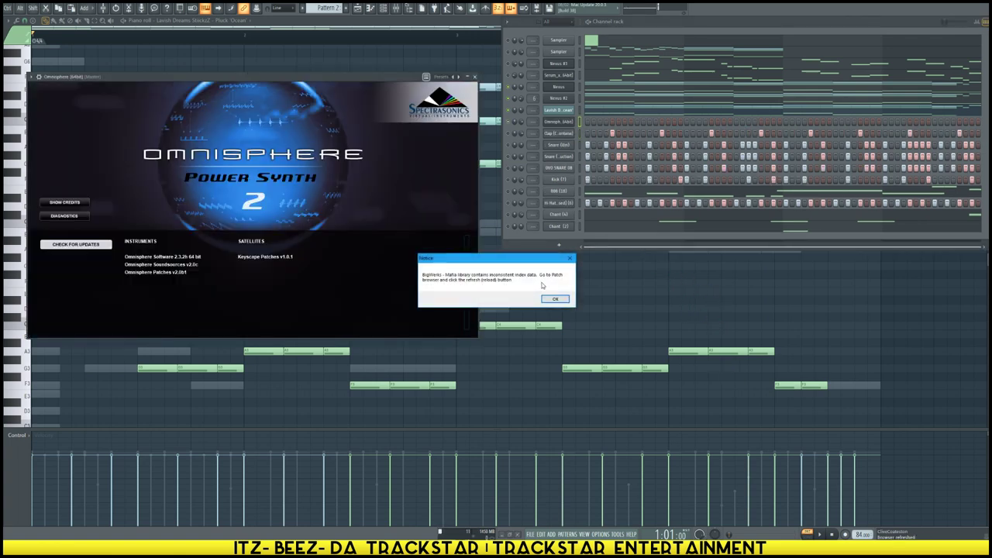
left_click(556, 300)
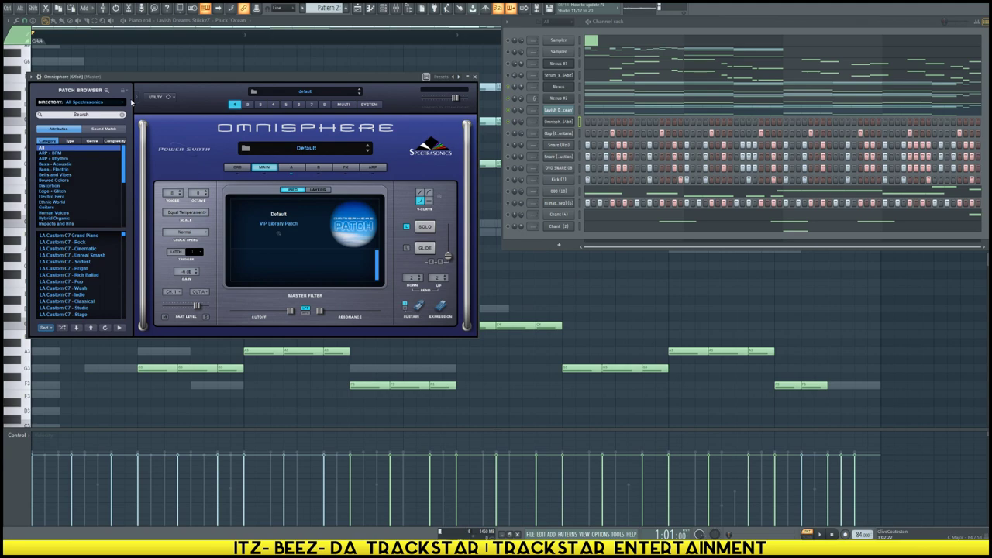
Load the Toy Piano - Grand Retro patch from the Keyscape Library's Keyboards category in Omnisphere
left_click_drag(129, 77, 566, 214)
left_click(541, 240)
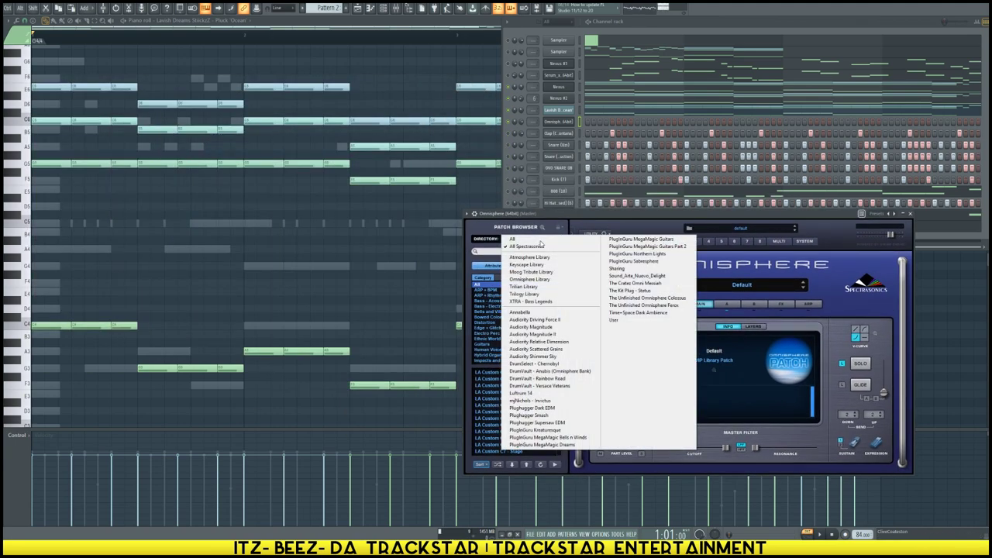
left_click(528, 264)
left_click(493, 290)
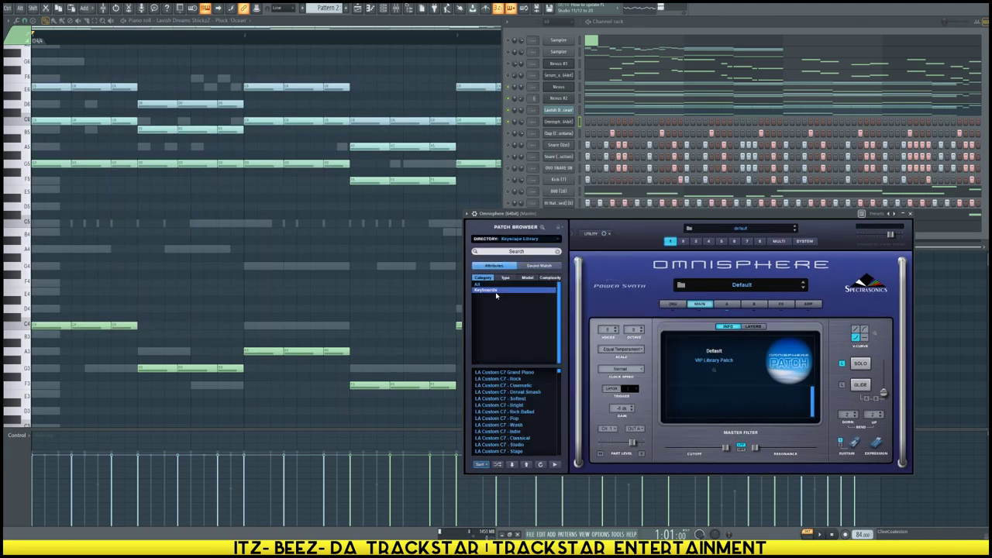
left_click_drag(558, 376, 569, 439)
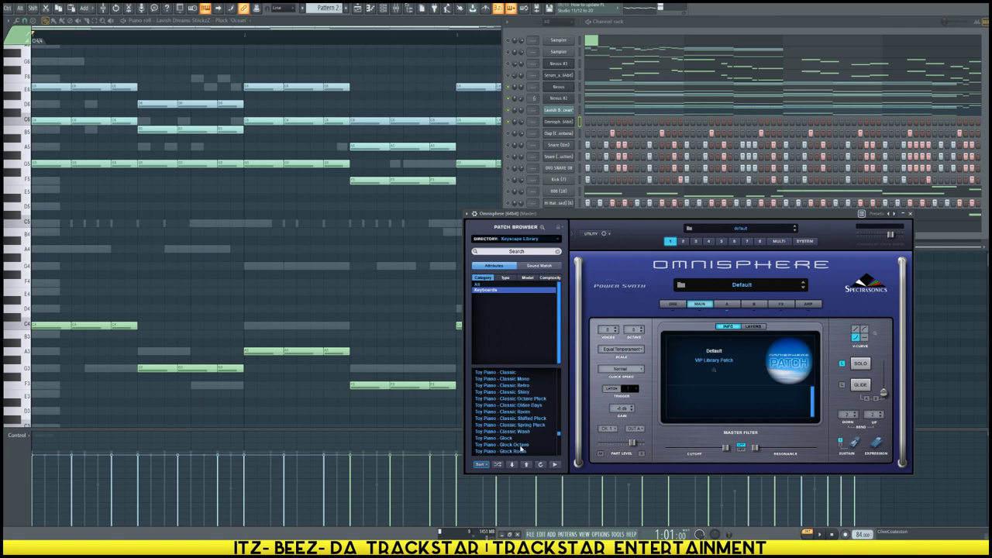
left_click_drag(559, 436, 560, 440)
scroll(531, 417, "up", 2)
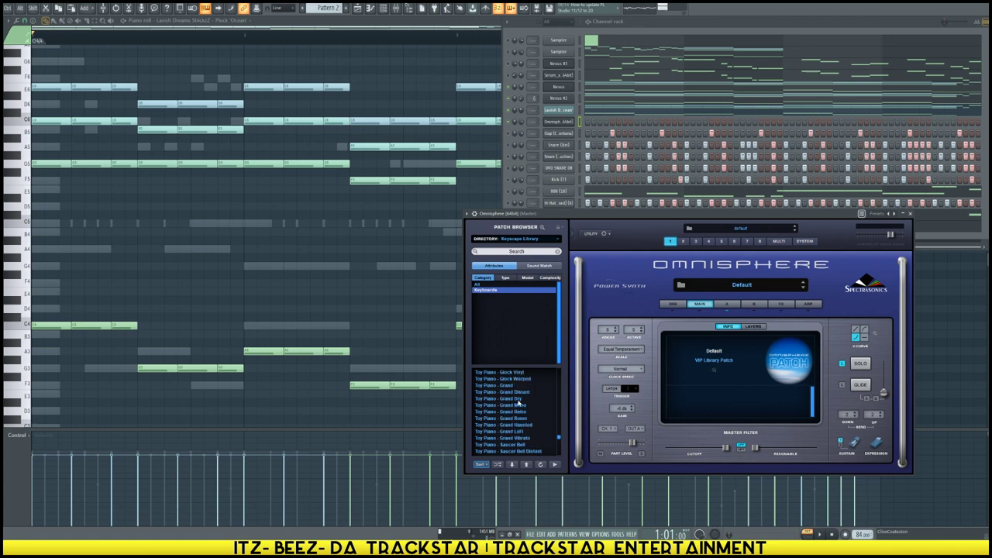
left_click(516, 412)
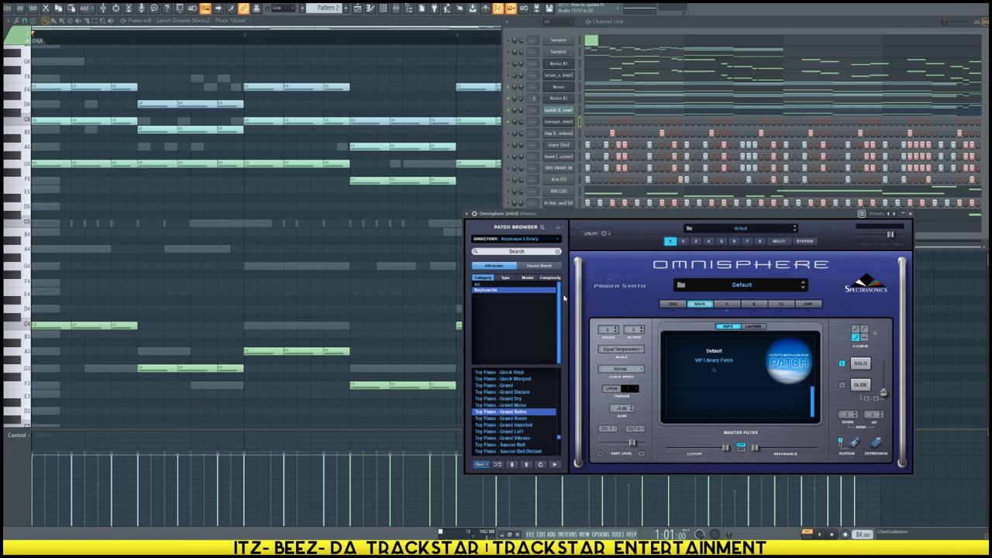
Move the Omnisphere window clear of the channel rack and paste the chords into the Omnisphere channel
left_click_drag(608, 213, 282, 213)
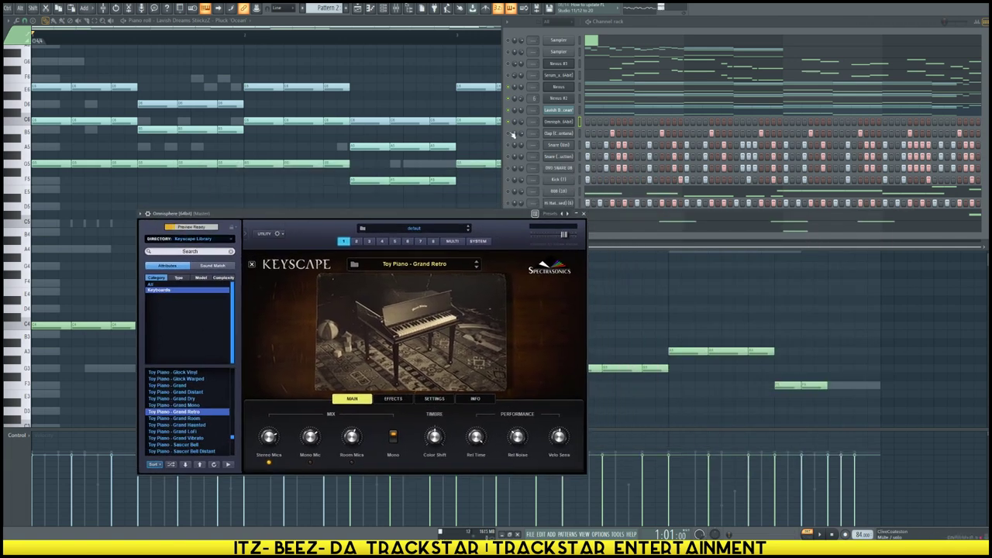
left_click(582, 86)
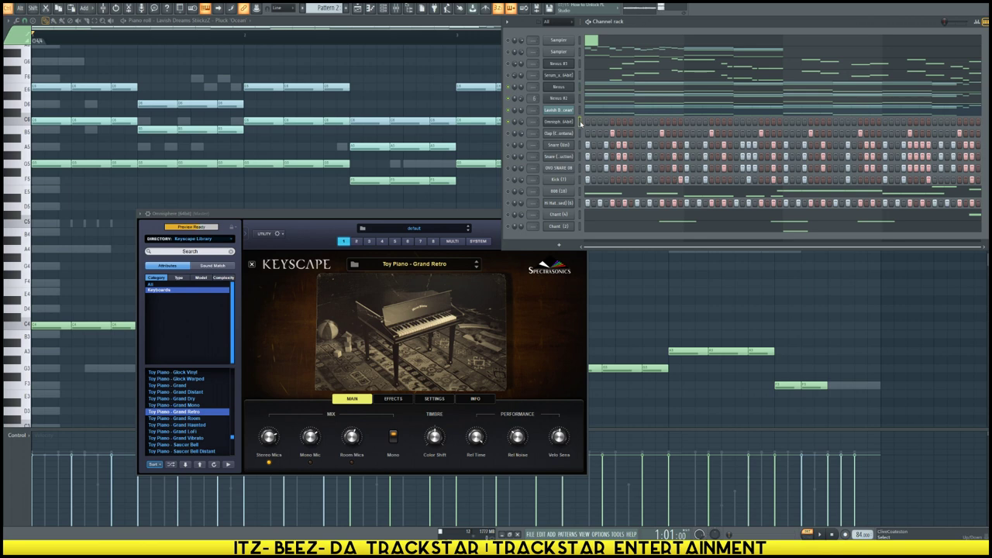
key("ctrl+v")
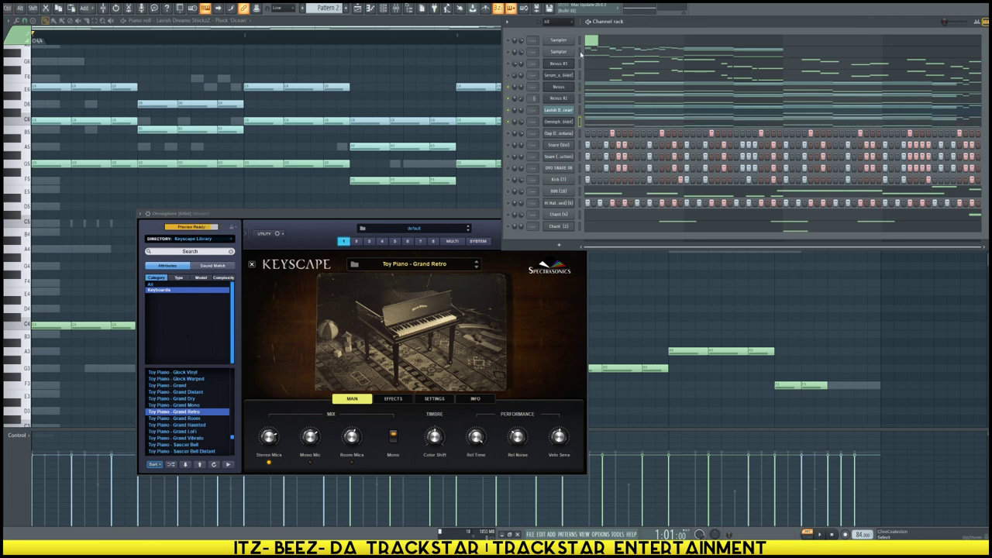
Copy all notes of the second Sampler channel and paste them over the chords in Omnisphere's piano roll
left_click(601, 53)
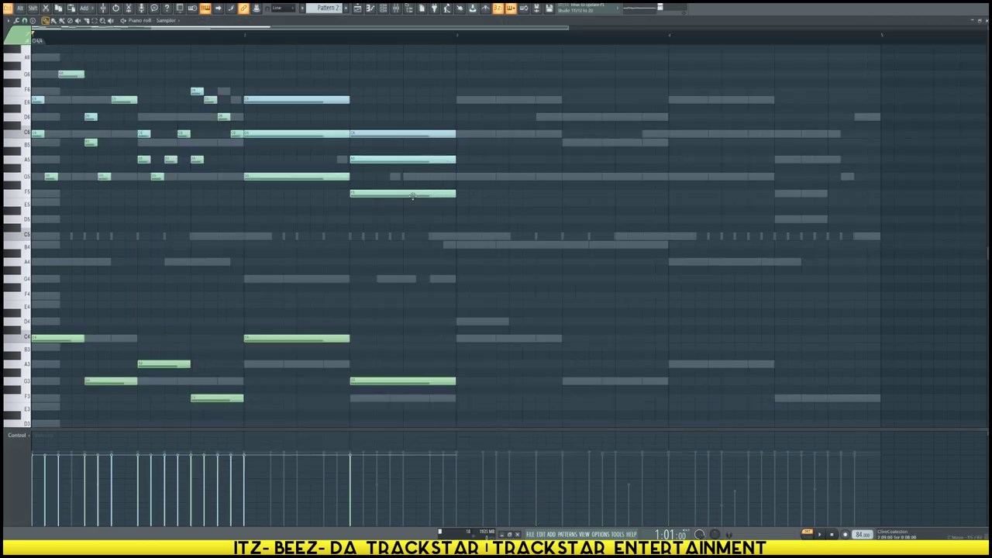
left_click_drag(502, 258, 32, 45)
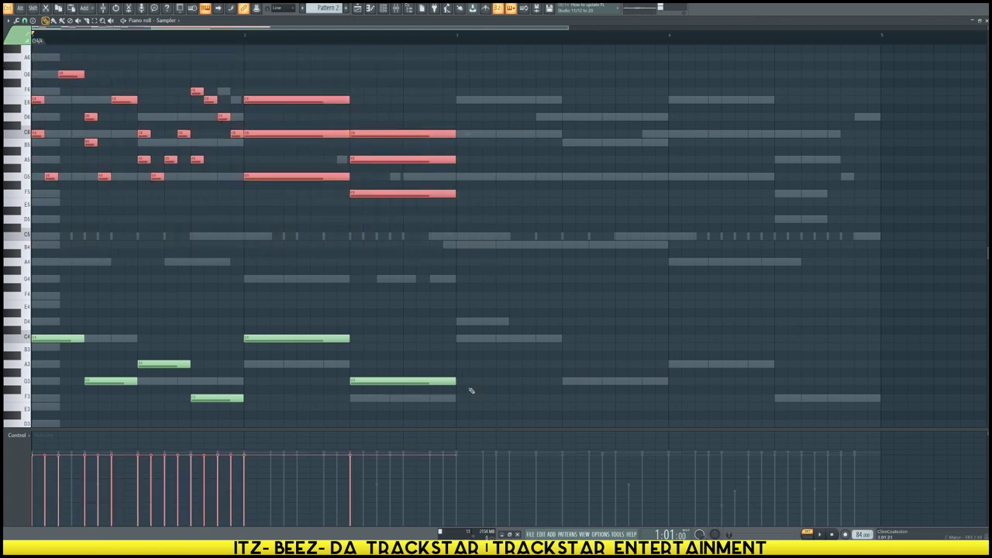
key("ctrl+a")
left_click(383, 9)
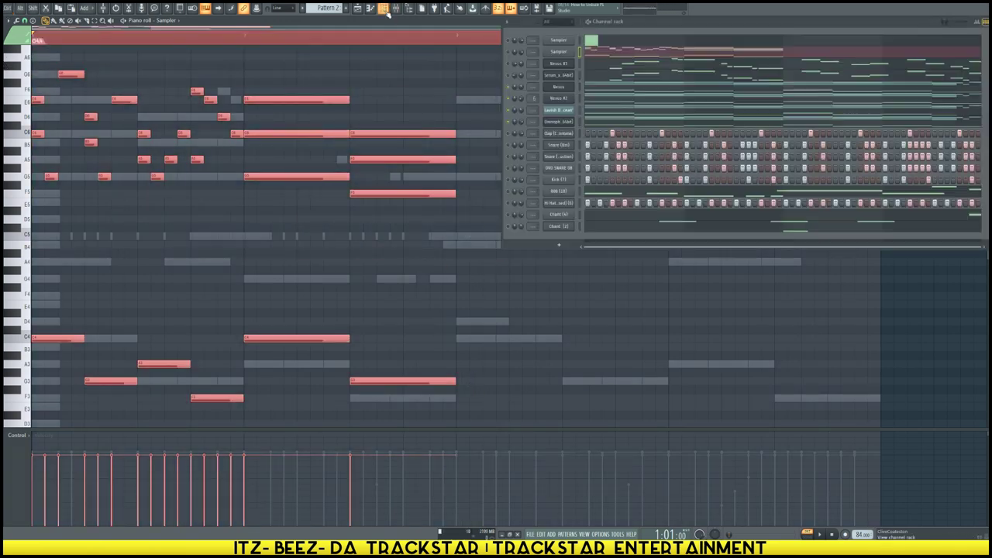
left_click(595, 122)
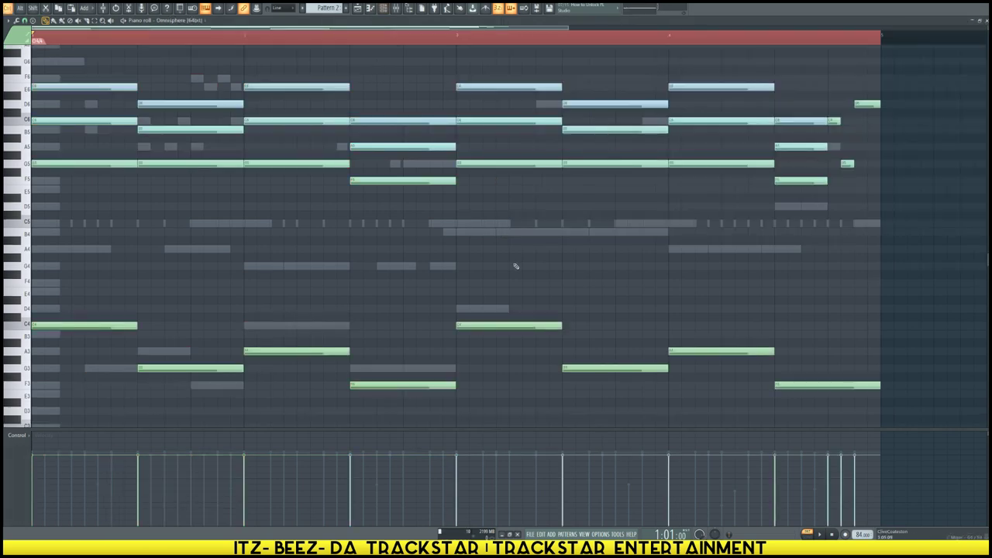
key("ctrl+v")
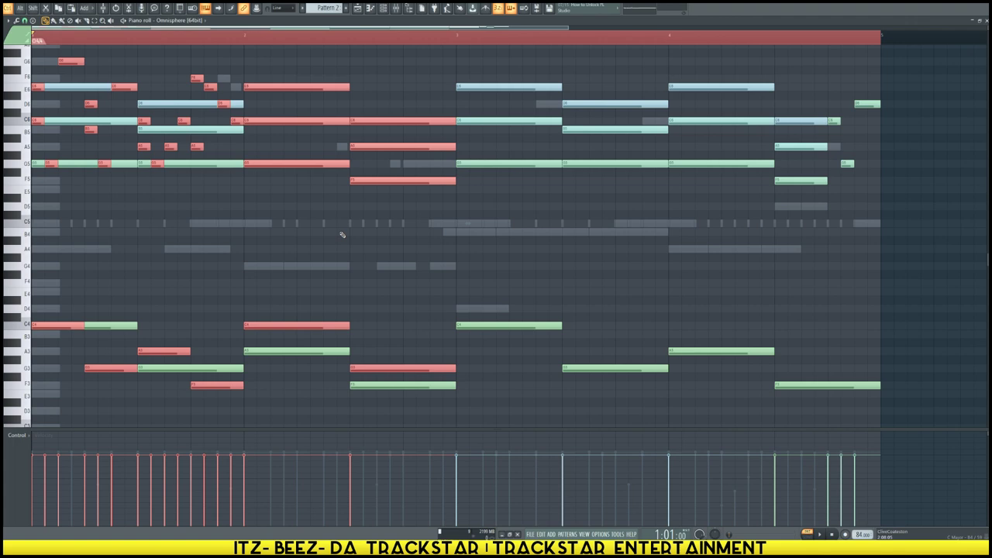
Transpose the pasted Sampler notes up four octaves, well above the Omnisphere chords
scroll(342, 235, "up", 10)
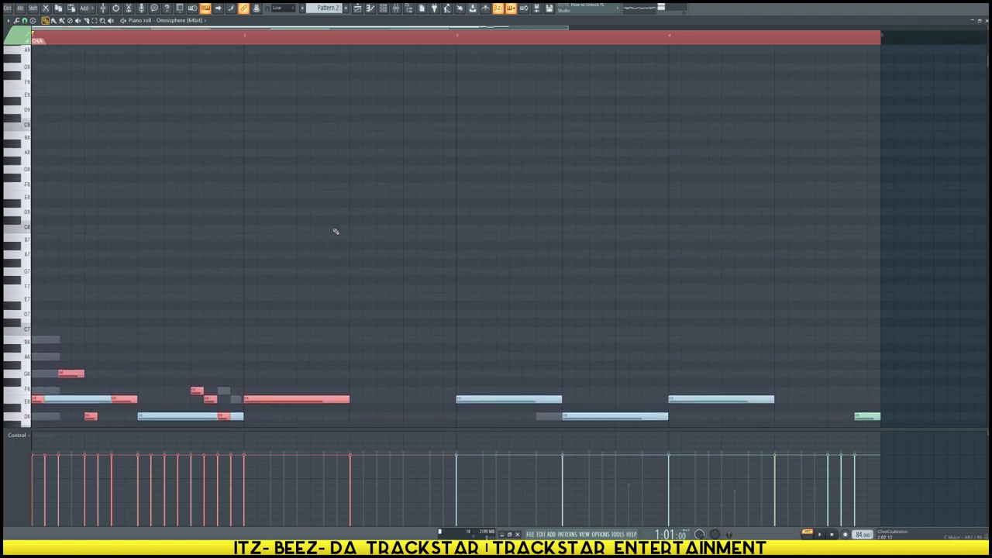
scroll(336, 231, "down", 6)
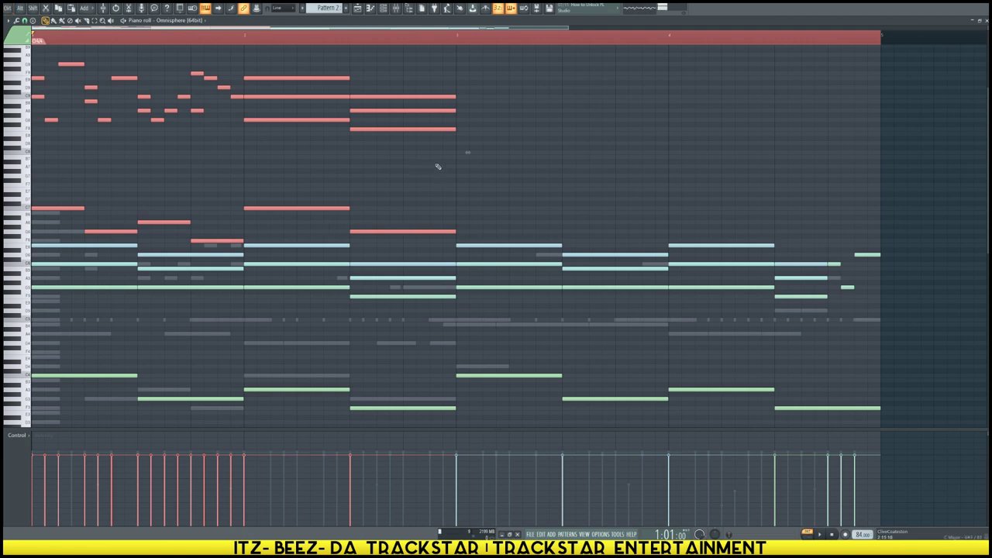
scroll(399, 177, "up", 3)
key("ctrl+Up")
scroll(399, 177, "down", 1)
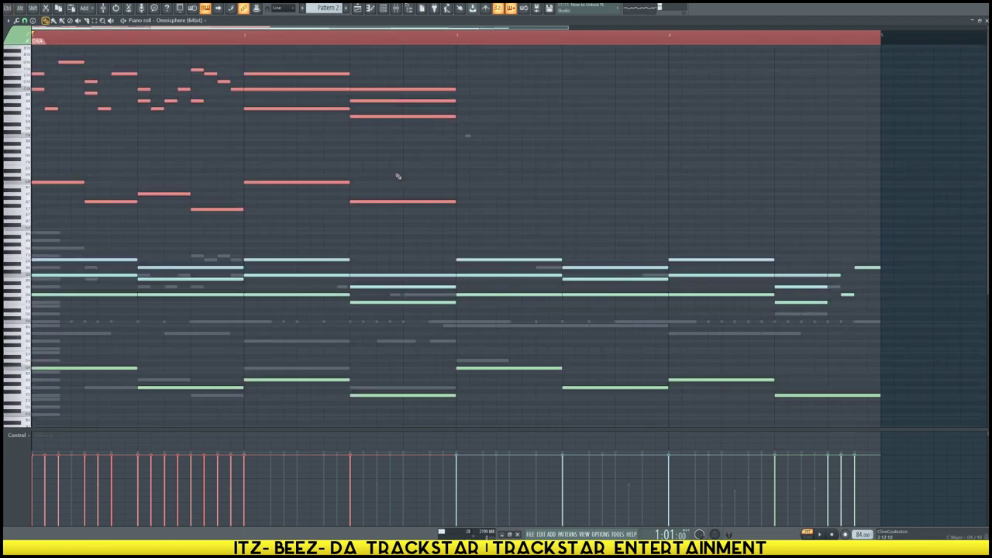
Lower the pasted bass notes an extra octave, and transpose all the pasted Sampler notes down by octaves toward the Omnisphere chords
left_click_drag(470, 230, 17, 126)
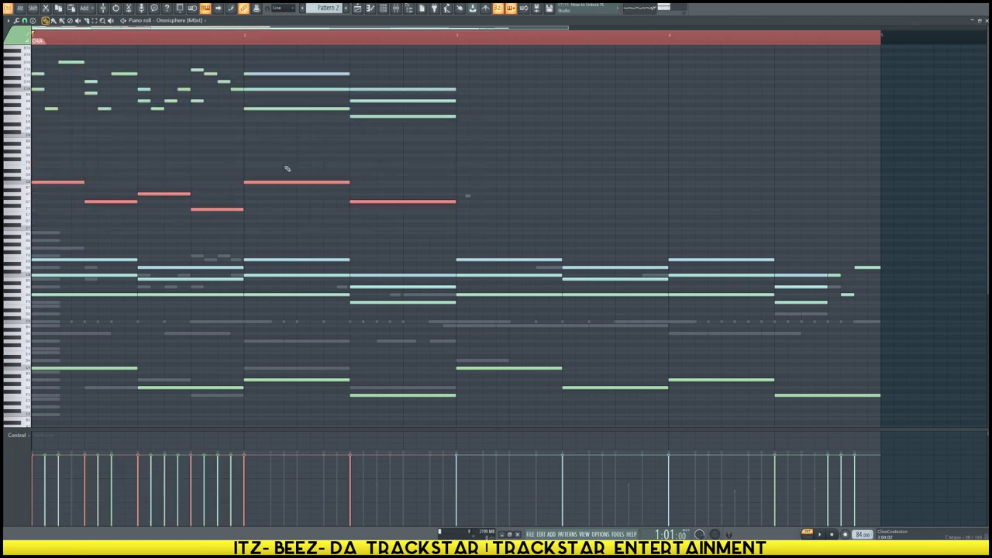
key("ctrl+Down")
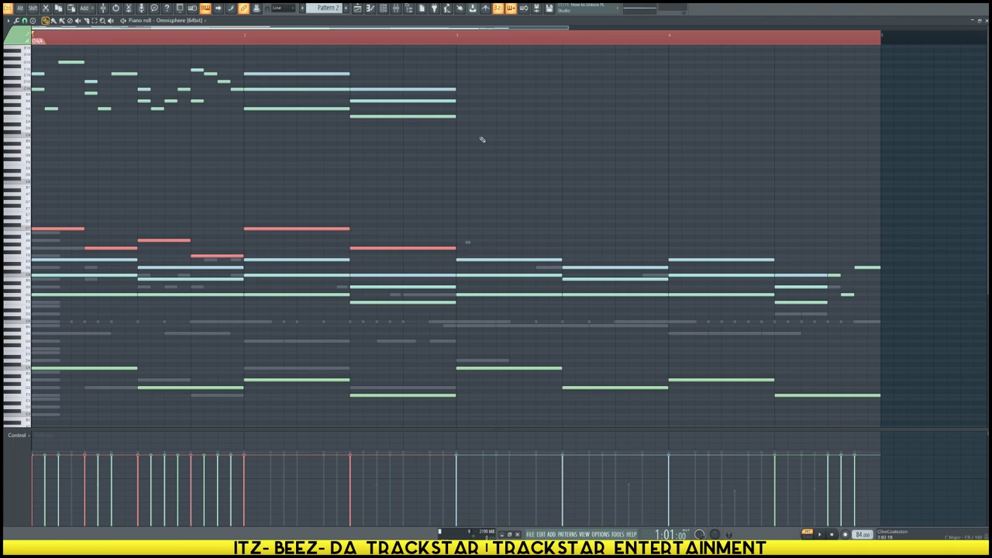
left_click_drag(498, 161, 31, 43)
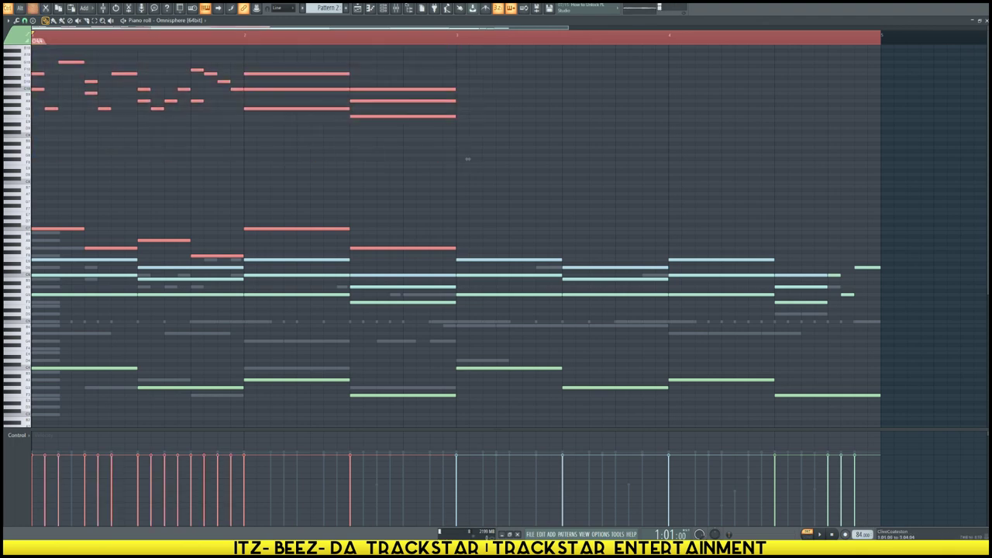
key("ctrl+Down")
key("ctrl+Down")
key("ctrl+Down")
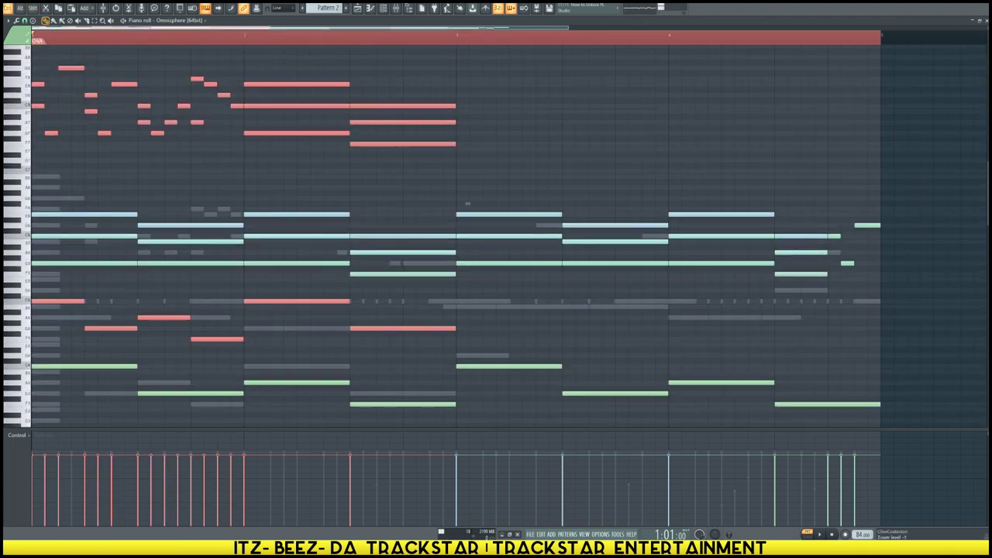
key("ctrl+Down")
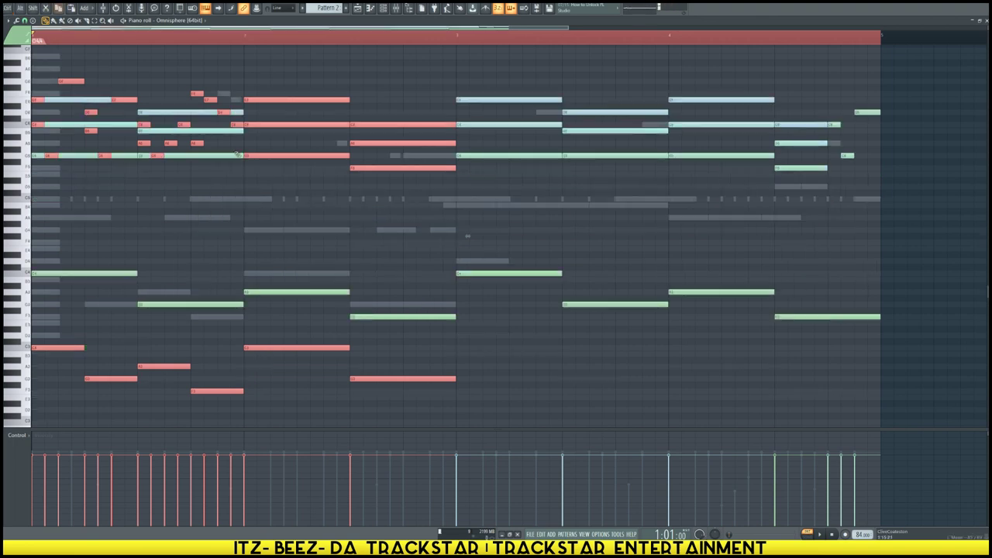
scroll(246, 183, "down", 2)
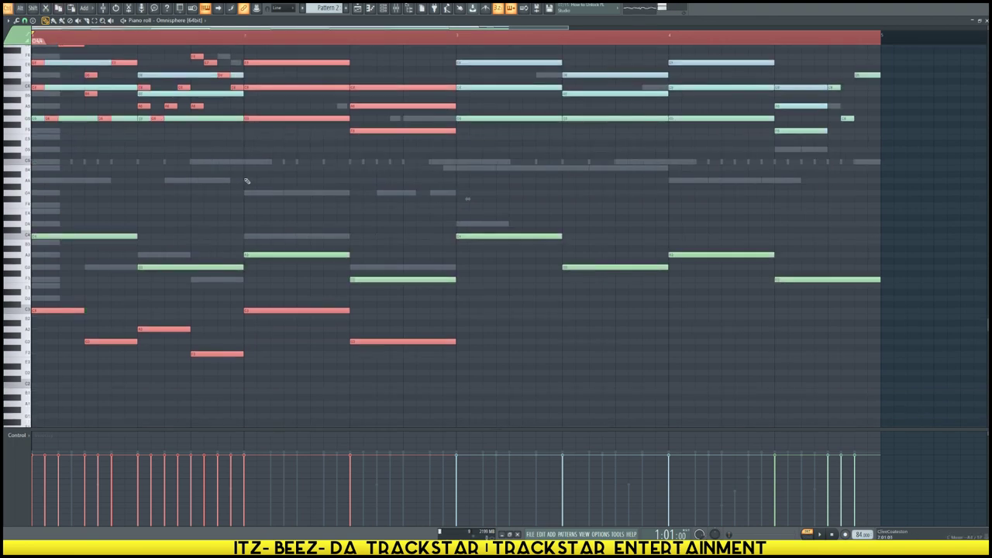
key("ctrl+Down")
Raise the pasted notes by octaves until the melody sits an octave above the upper chords and the bass line an octave beneath the chord roots
key("shift")
left_click_drag(56, 358, 510, 427)
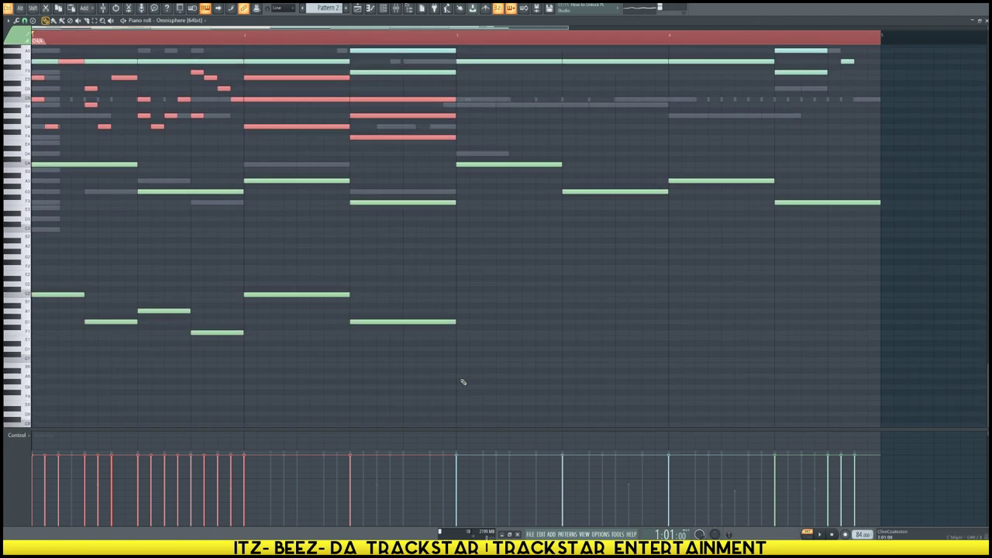
scroll(464, 381, "up", 2)
left_click_drag(465, 408, 22, 281)
key("ctrl+Up")
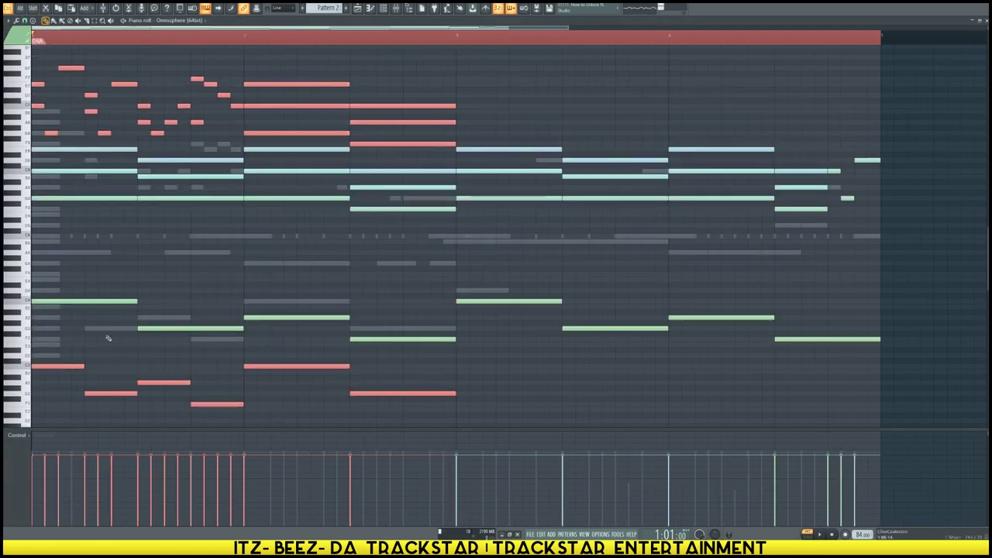
Delete the time signature marker at the start of Omnisphere's piano roll
scroll(166, 35, "down", 3)
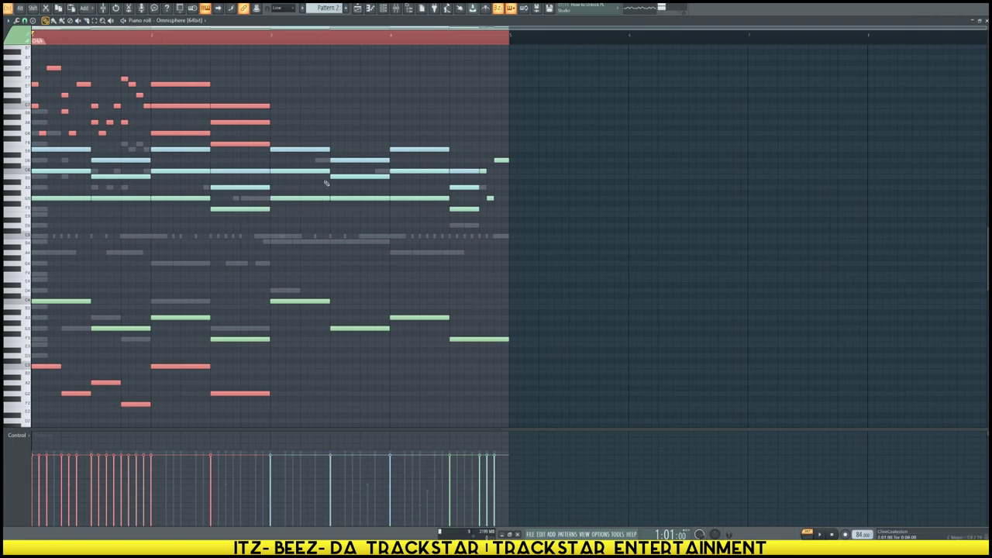
key("ctrl")
scroll(193, 261, "up", 3)
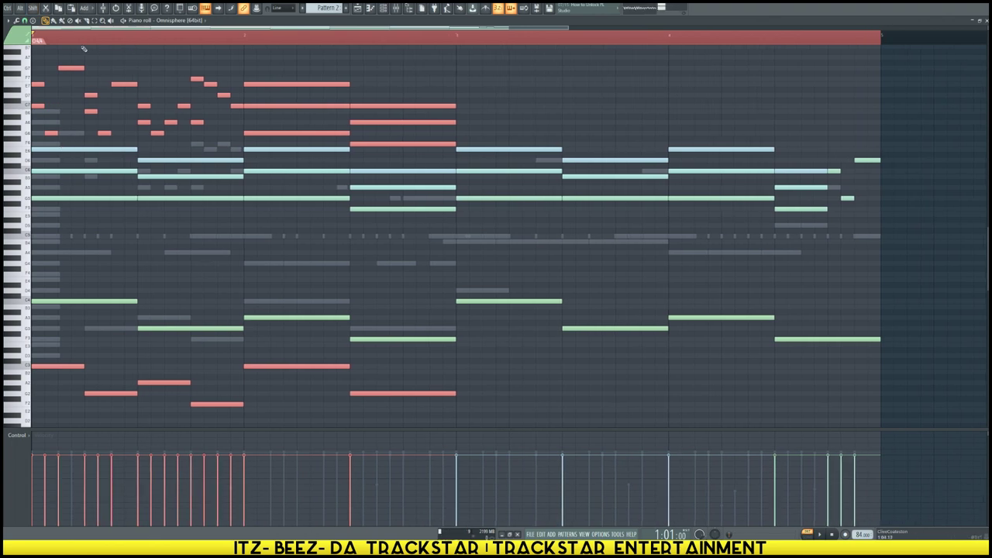
right_click(41, 42)
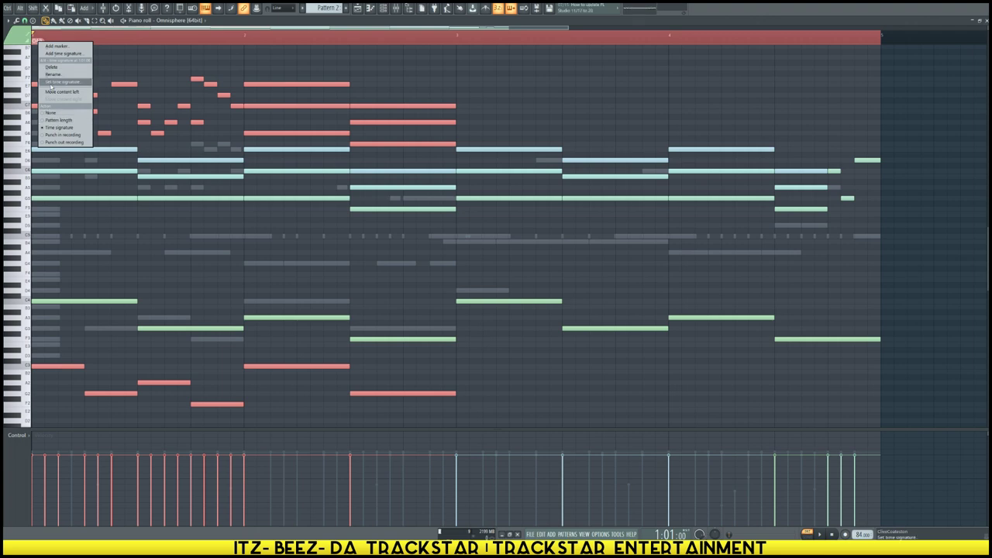
left_click(55, 69)
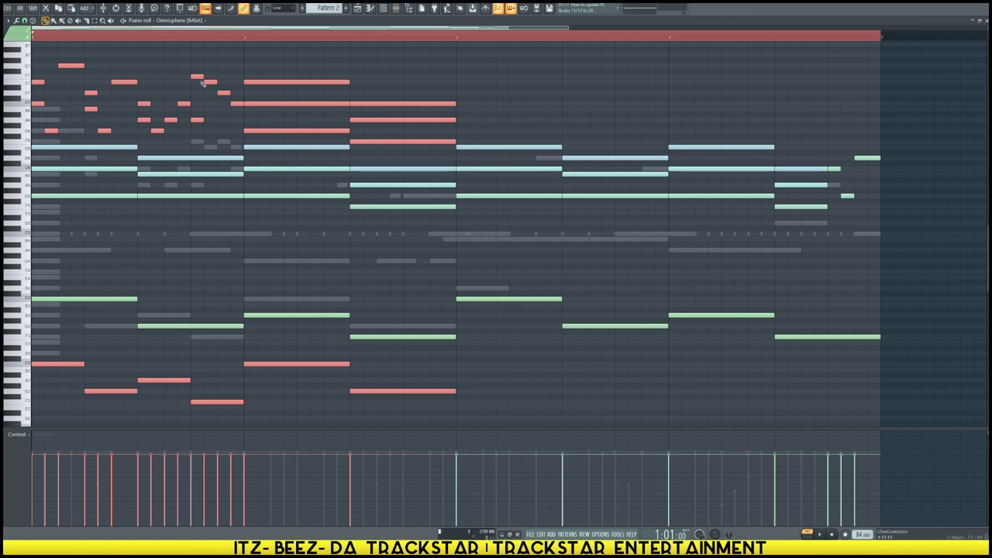
Solo the Omnisphere channel in the channel rack, deselect the notes and play the pattern
left_click(383, 8)
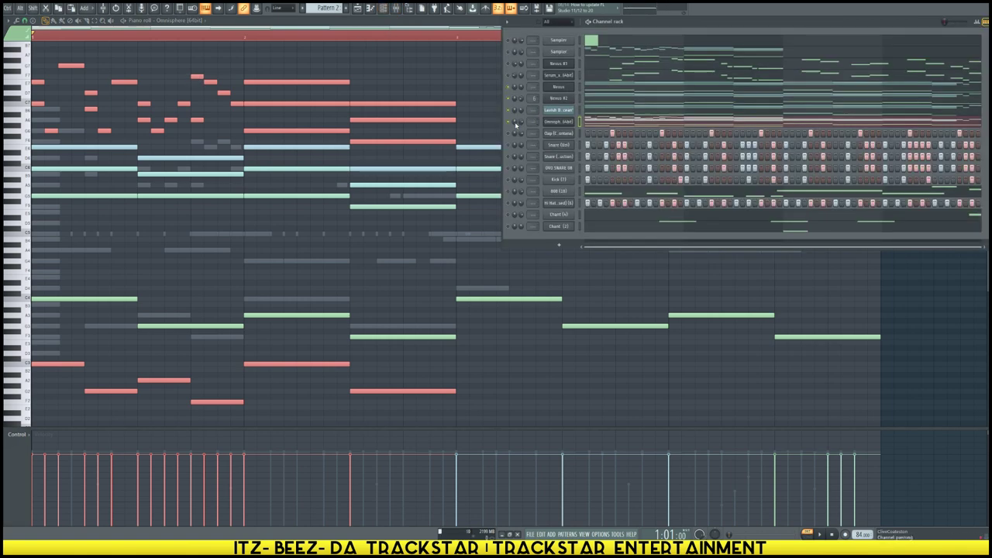
left_click(269, 249)
key("space")
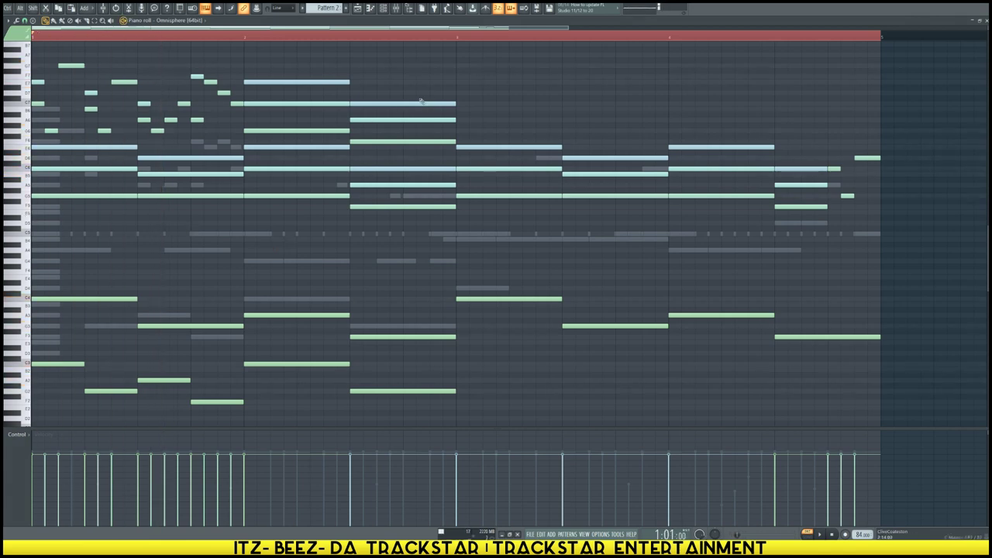
Reposition the Omnisphere window over the piano roll, and select the first bar as the playback loop
left_click(383, 8)
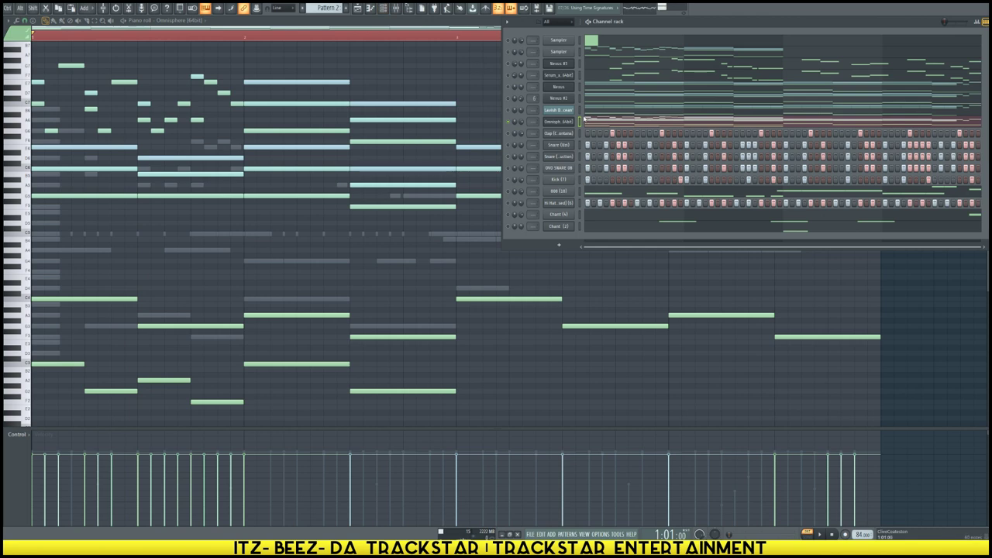
left_click(558, 122)
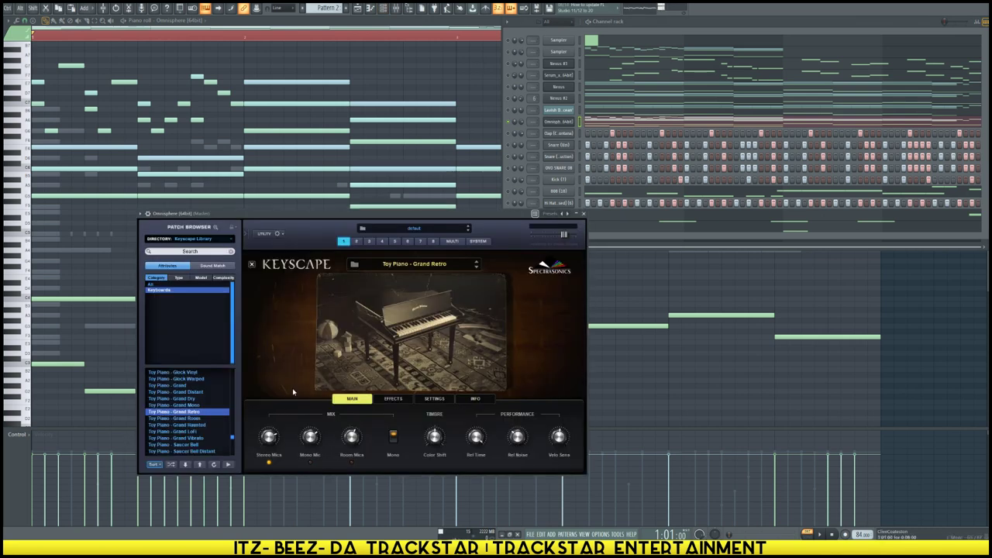
left_click_drag(357, 214, 442, 219)
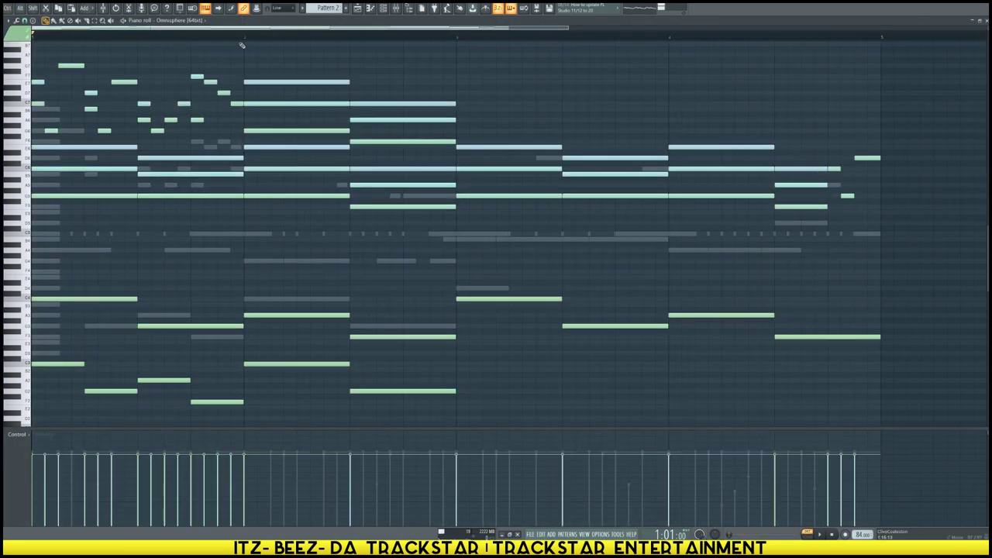
left_click_drag(247, 38, 9, 36, "ctrl")
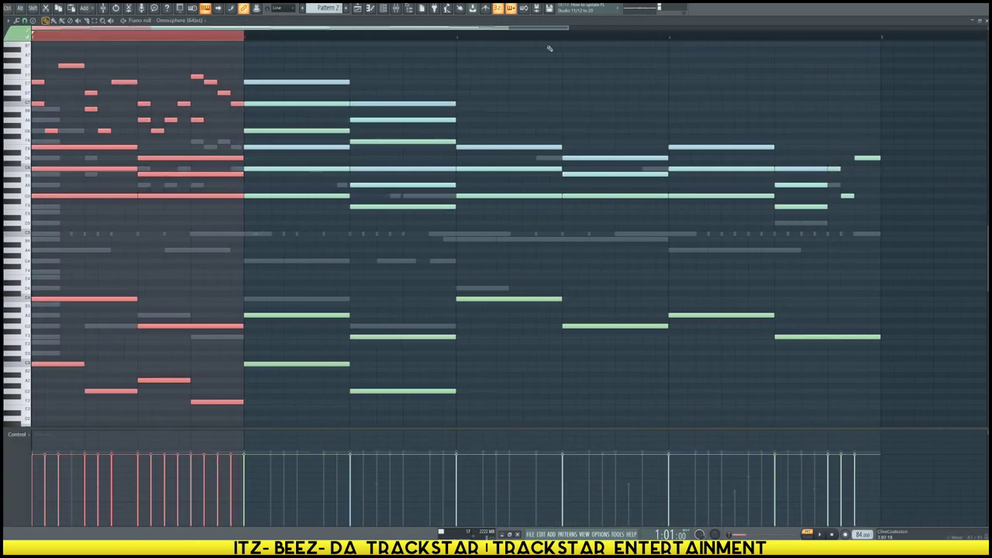
Audition the Toy Piano - Grand Haunted and Toy Piano - Grand Dry patches in Omnisphere while the first bar loops
left_click(383, 9)
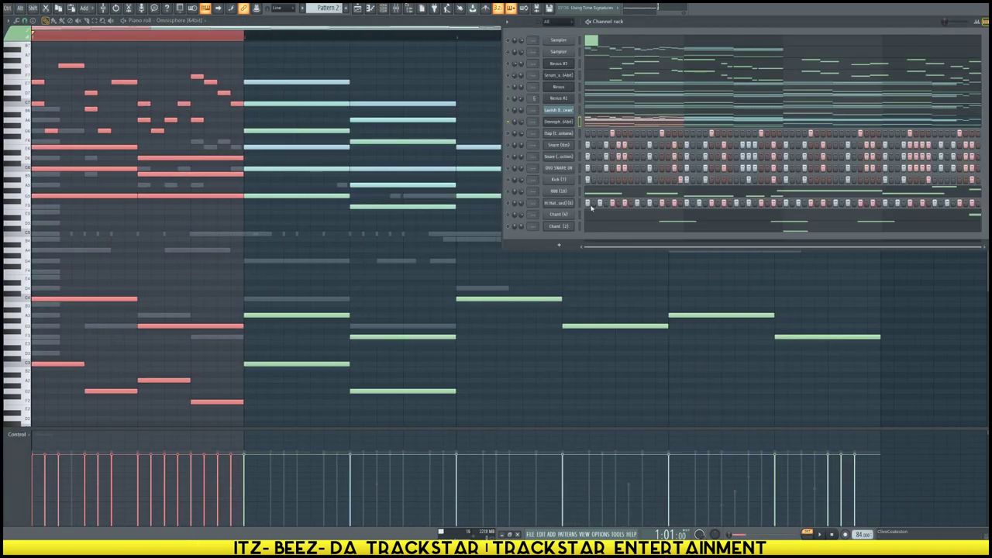
left_click(566, 123)
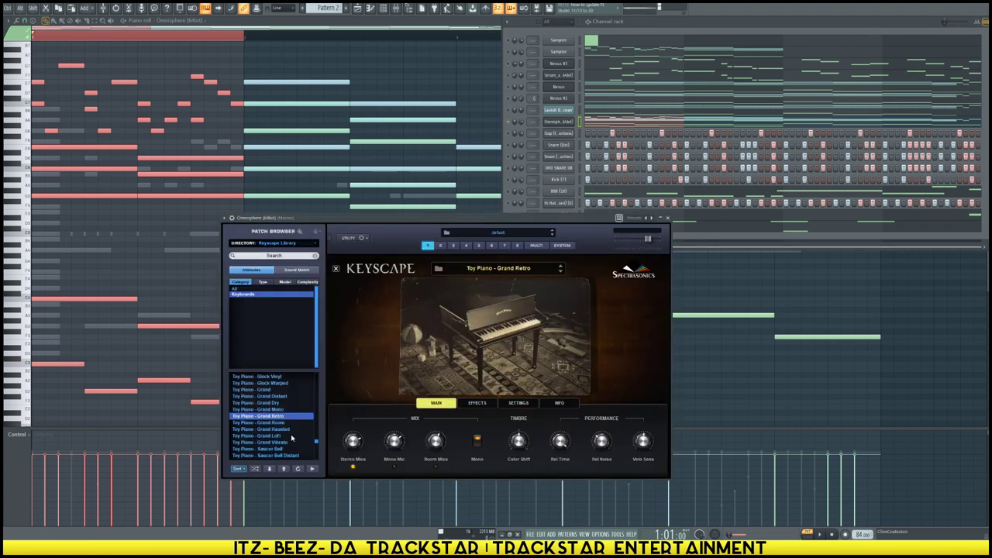
left_click(273, 429)
key("space")
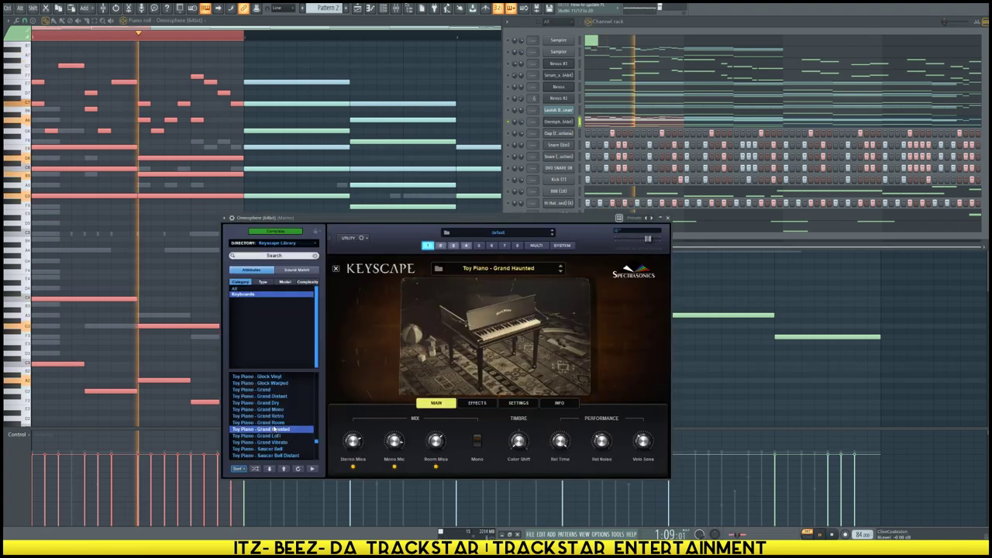
left_click(272, 416)
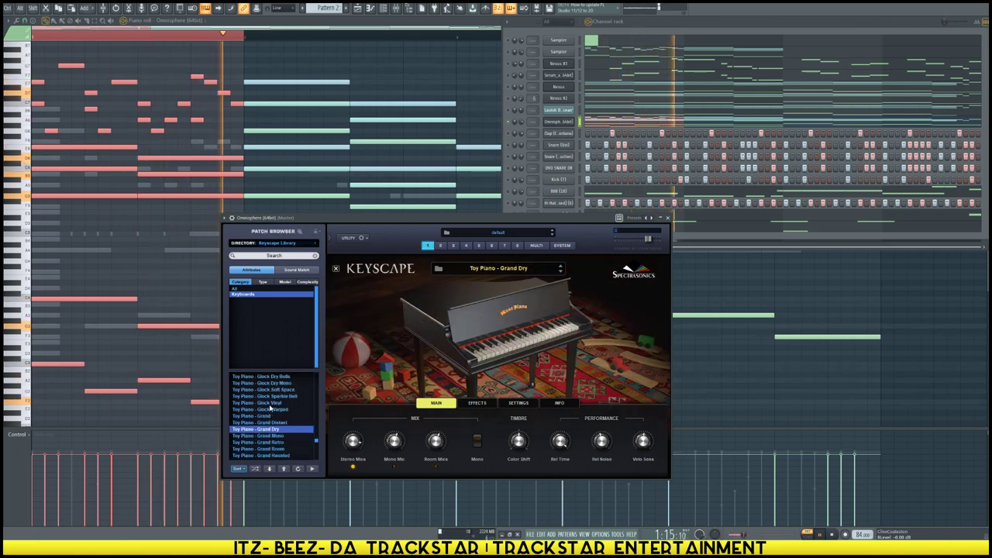
Audition Celeste - Simple from the Keyscape keyboards, load Celeste - Music Box instead, and stop playback after listening to the loop
scroll(270, 409, "down", 5)
scroll(270, 409, "down", 5)
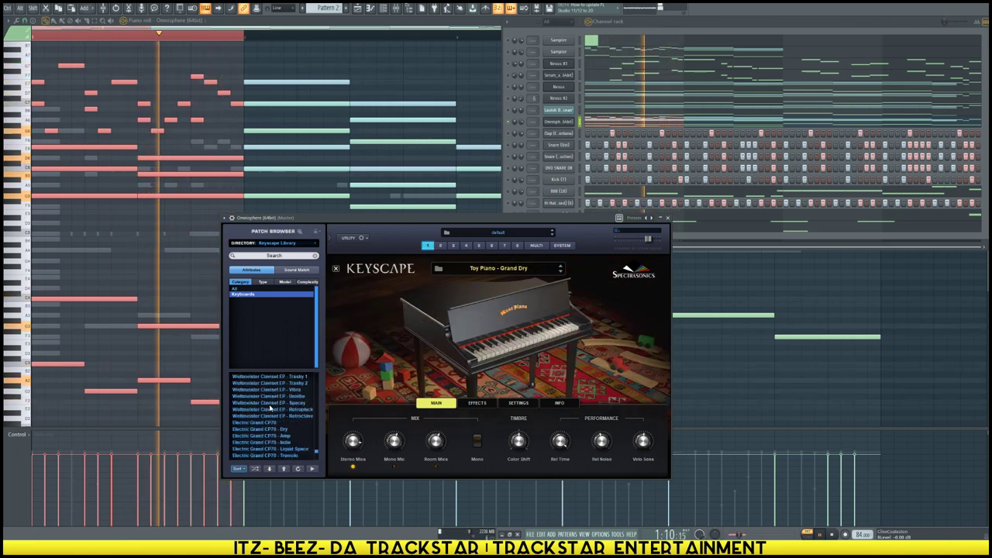
scroll(271, 410, "down", 2)
left_click_drag(316, 457, 331, 391)
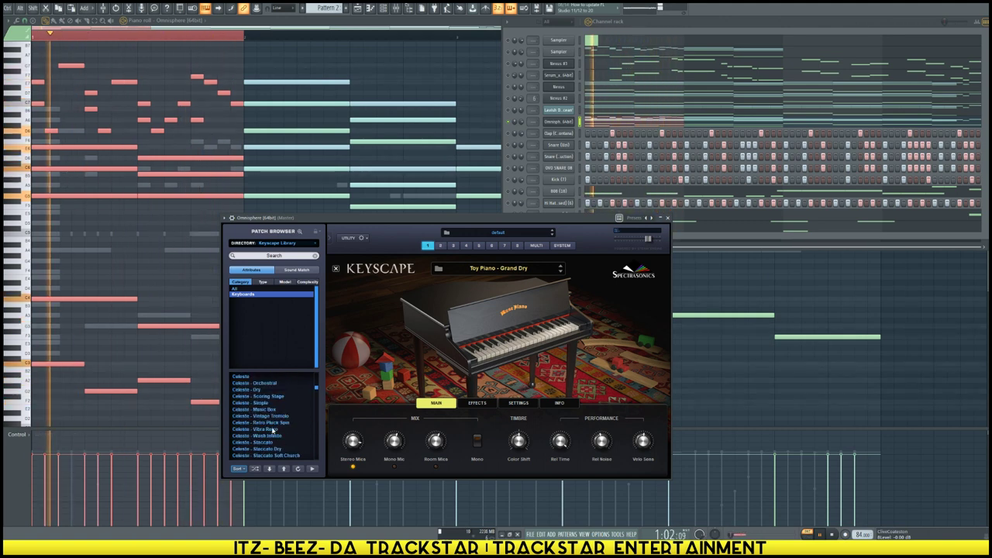
left_click(264, 403)
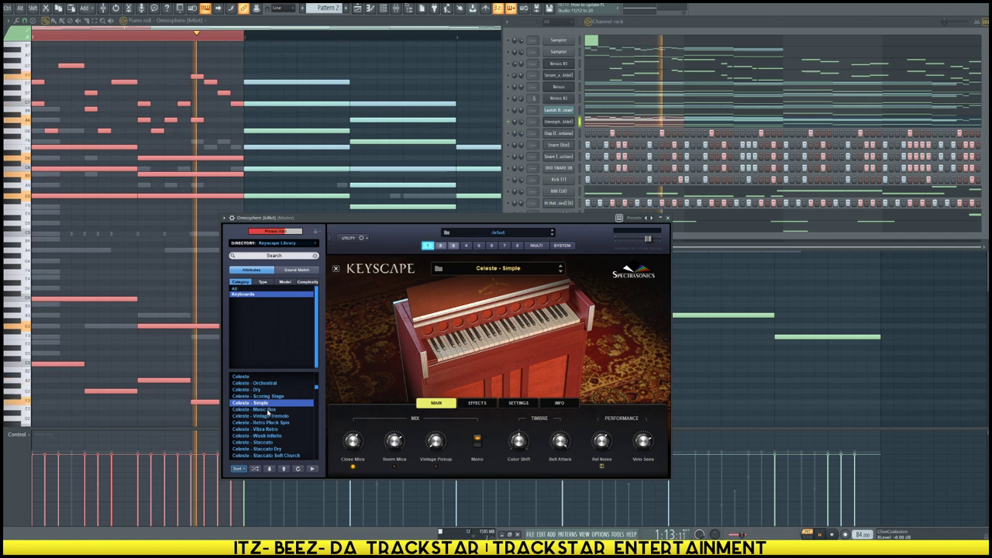
left_click(268, 411)
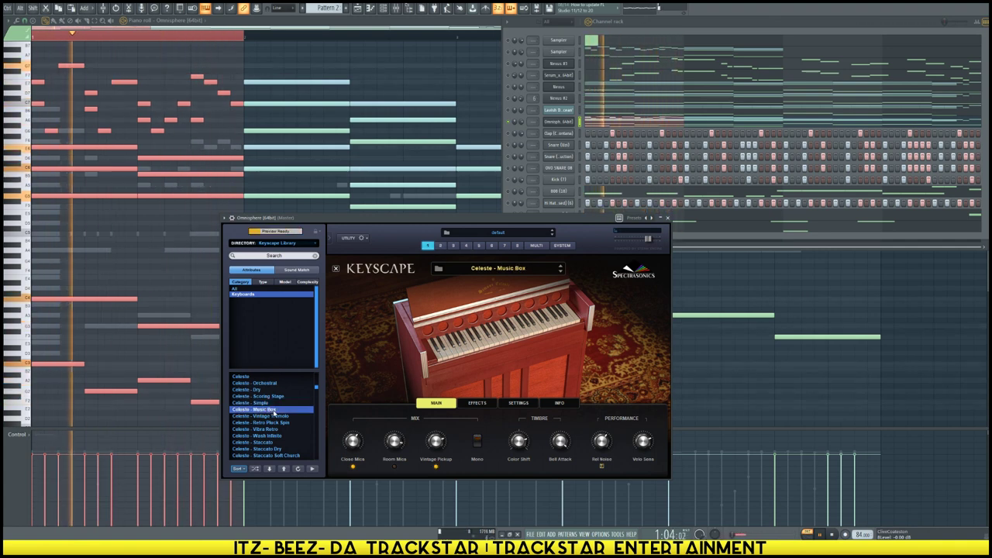
left_click(199, 285)
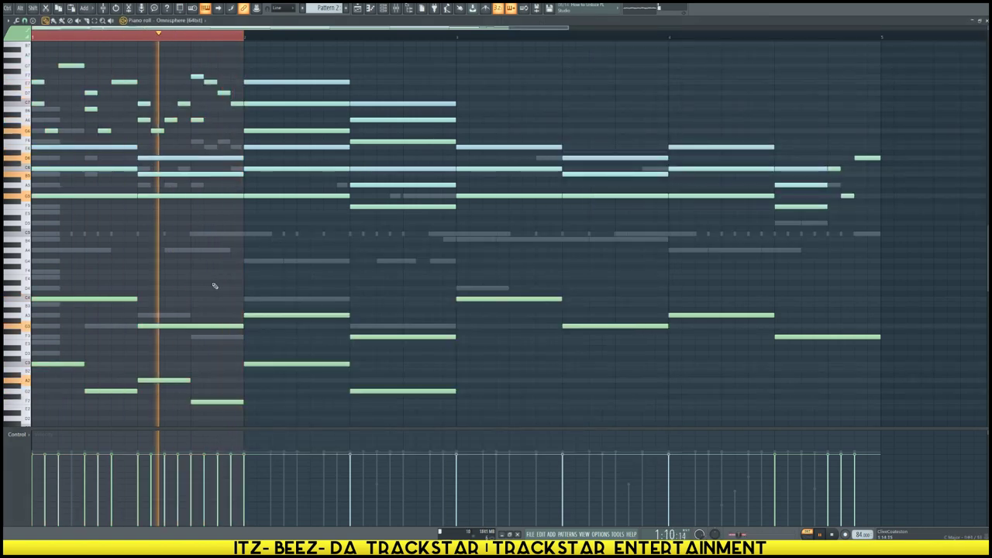
key("space")
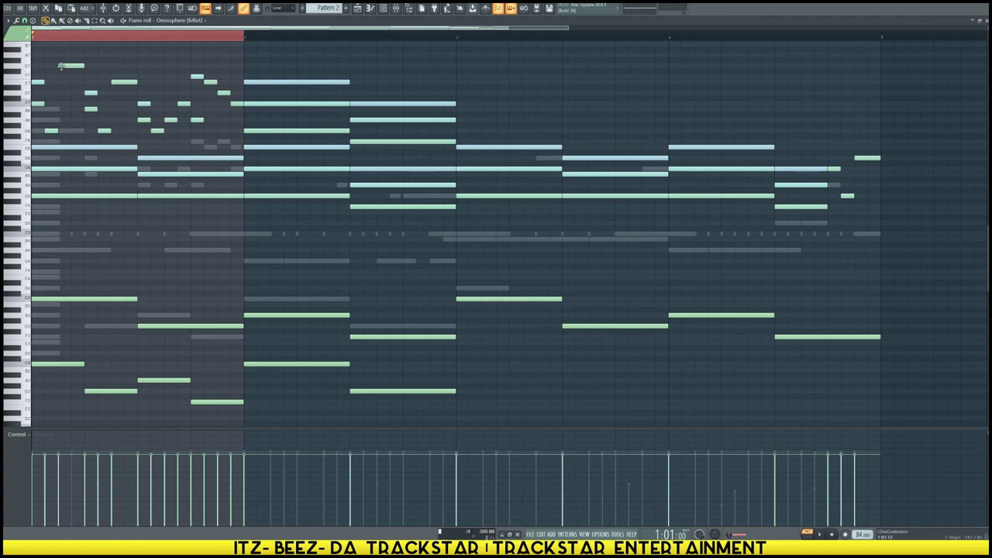
Try clearing all Omnisphere notes and drawing one long test note across the second half of bar 1, and play it
scroll(43, 38, "up", 3)
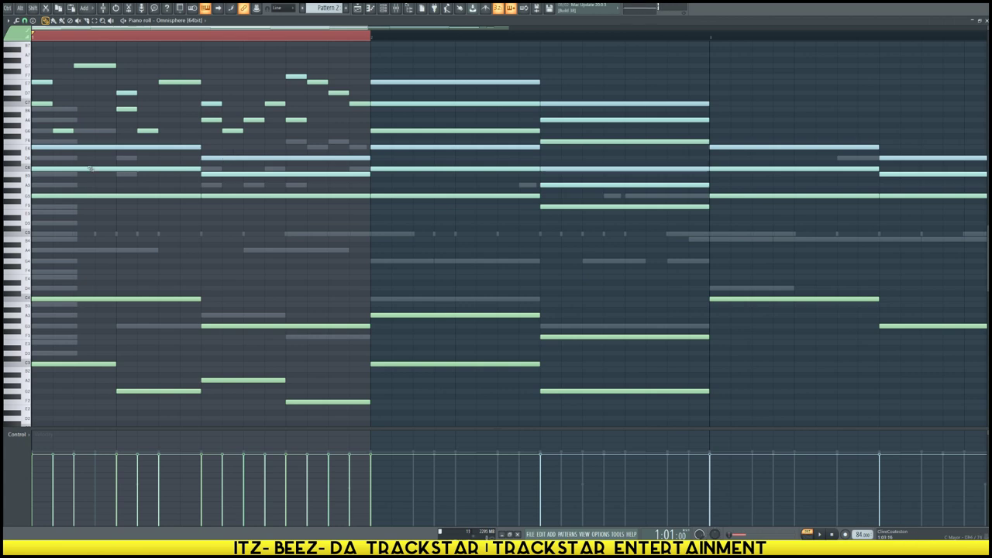
key("ctrl+a")
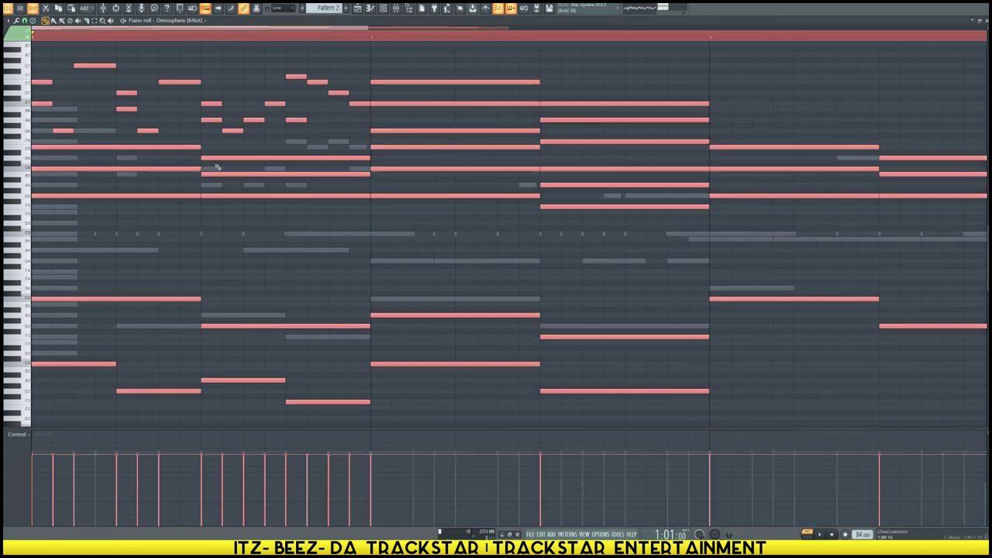
key("ctrl+d")
key("space")
key("space")
right_click(209, 159)
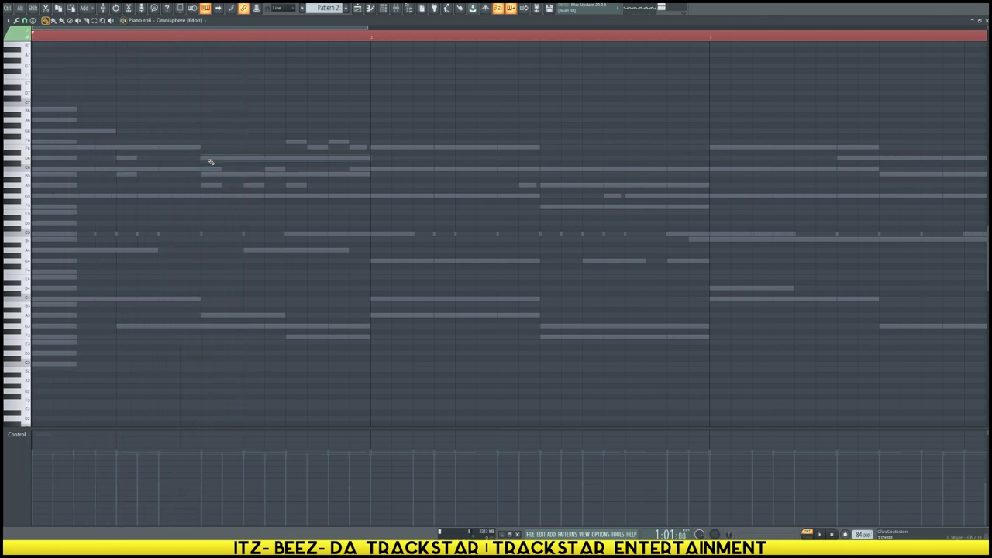
left_click(205, 158)
left_click_drag(243, 158, 365, 159)
key("space")
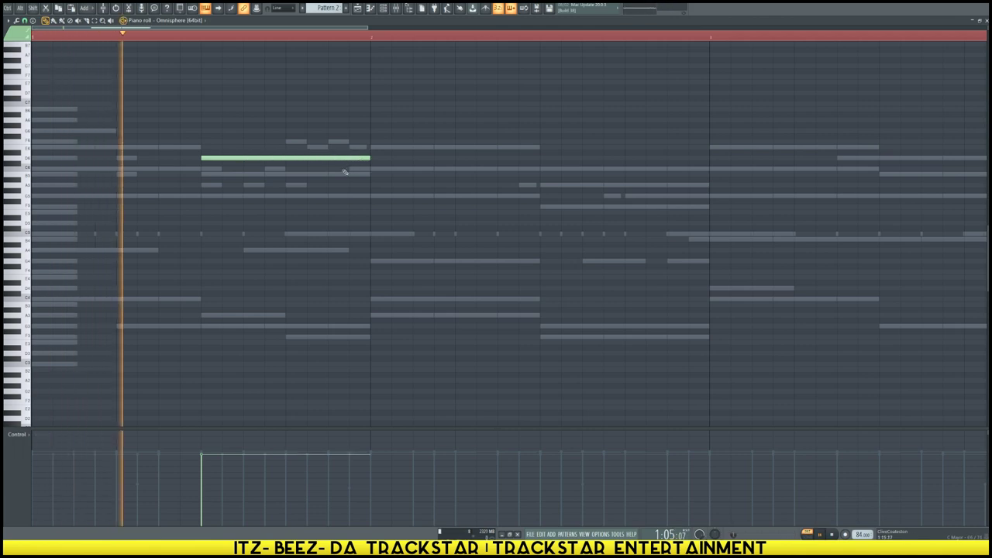
key("space")
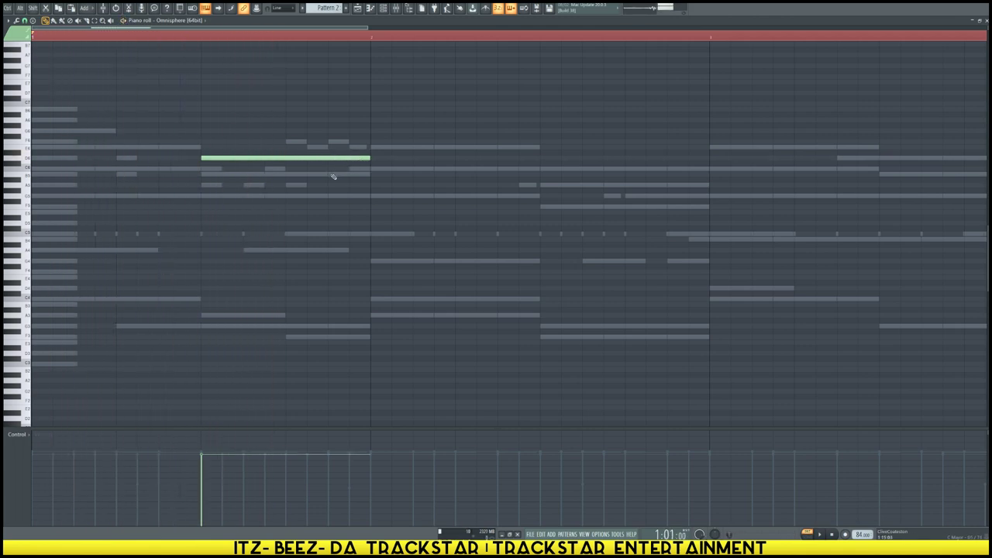
Undo the test note and the clearing of Omnisphere's piano roll
key("ctrl+z")
key("ctrl+z")
key("ctrl+z")
key("ctrl+z")
key("ctrl+z")
key("ctrl+z")
Remove the doubled chord notes from bar 1 and the first half of bar 2, playing the Omnisphere part
right_click(275, 233)
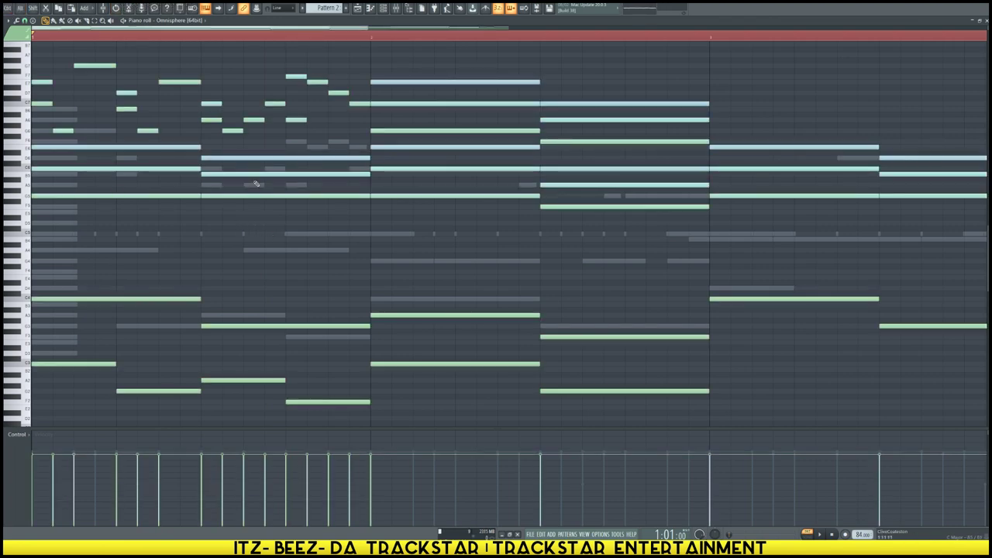
left_click(204, 157)
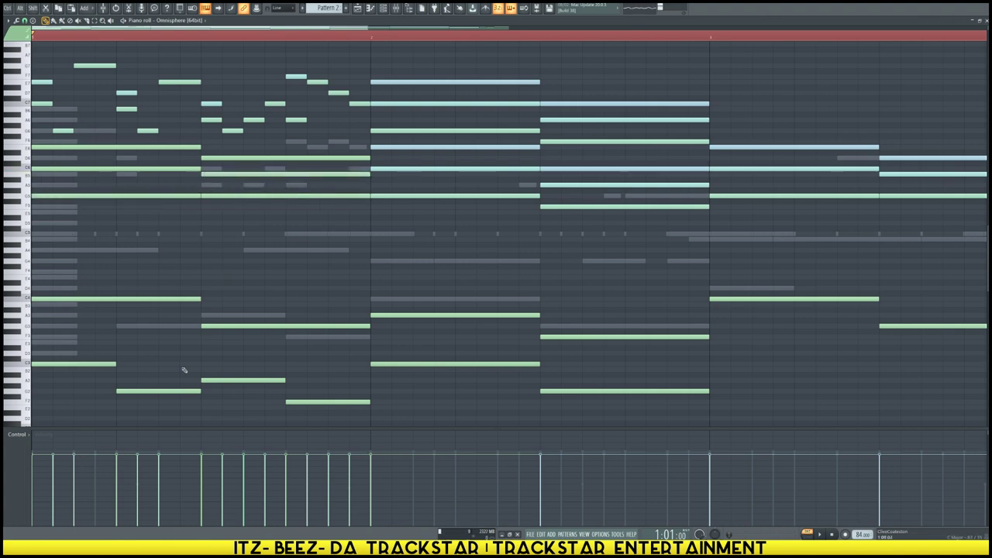
key("space")
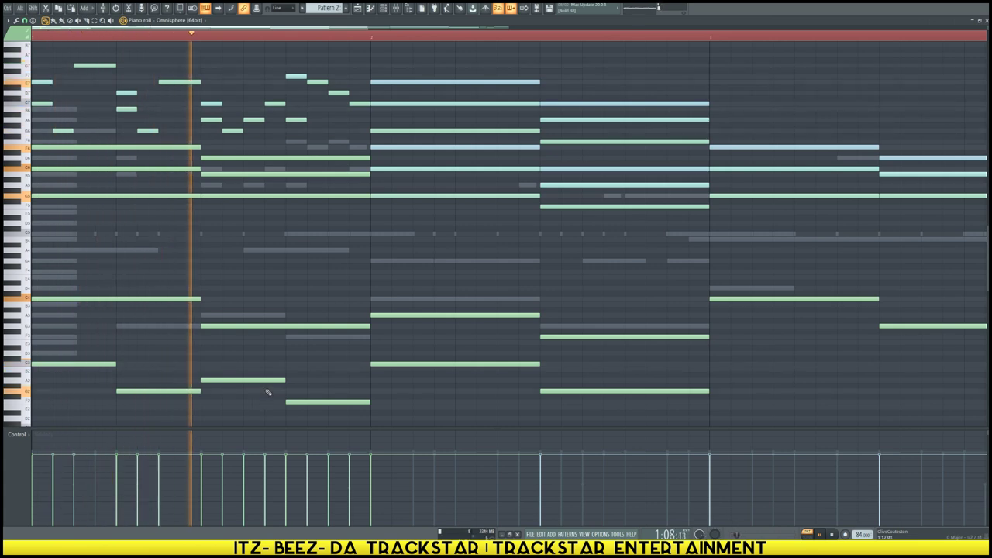
key("space")
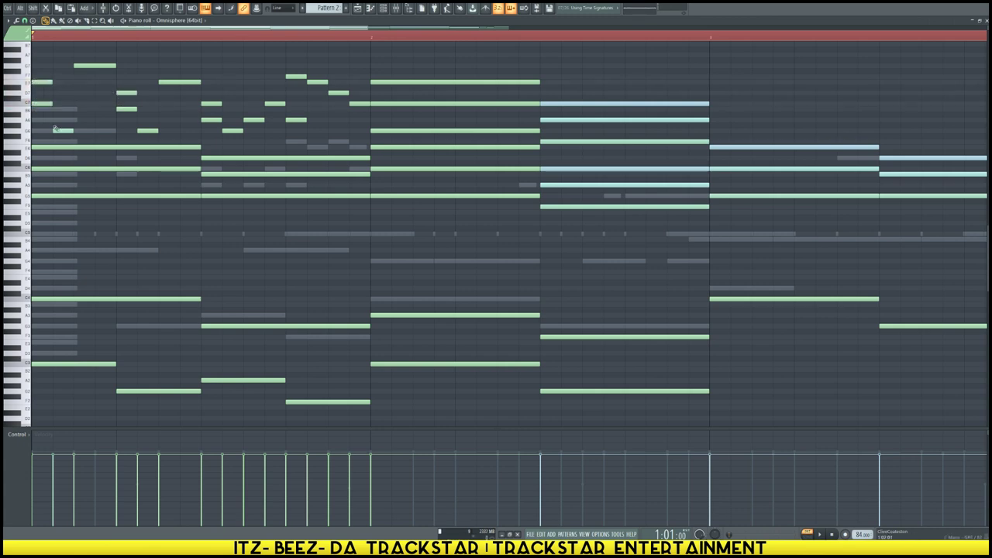
key("space")
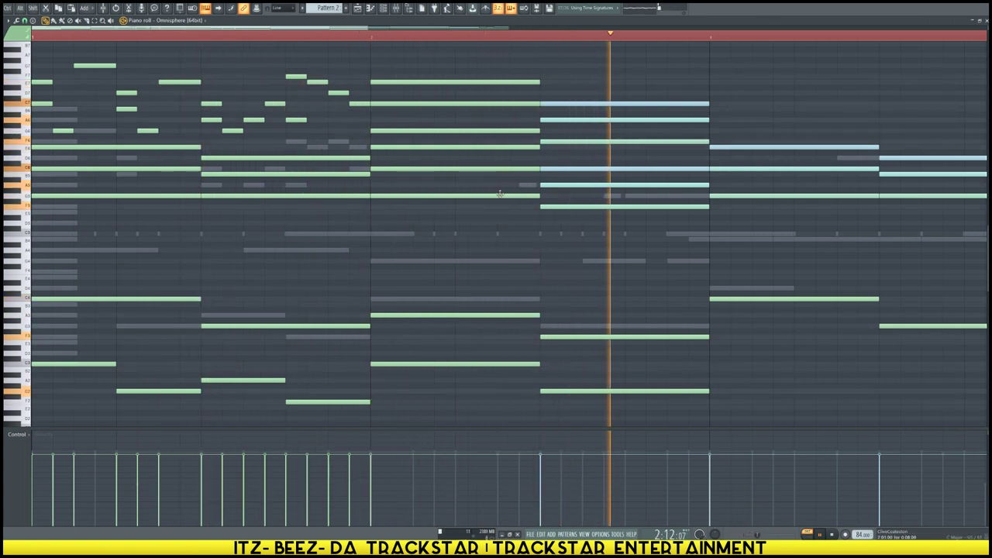
Delete all Omnisphere notes after bar 1
left_click_drag(660, 422, 421, 83)
key("ctrl+x")
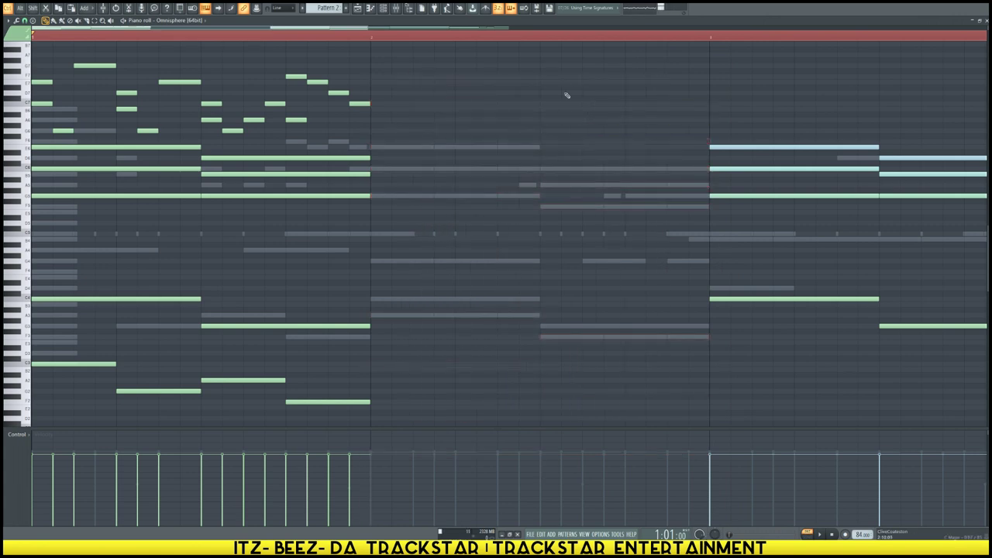
scroll(566, 109, "down", 3)
left_click_drag(902, 388, 457, 53)
key("Delete")
Transpose the bar 1 melody and chord notes down one octave, leaving the bass notes alone, and play the pattern
left_click_drag(289, 238, 30, 37)
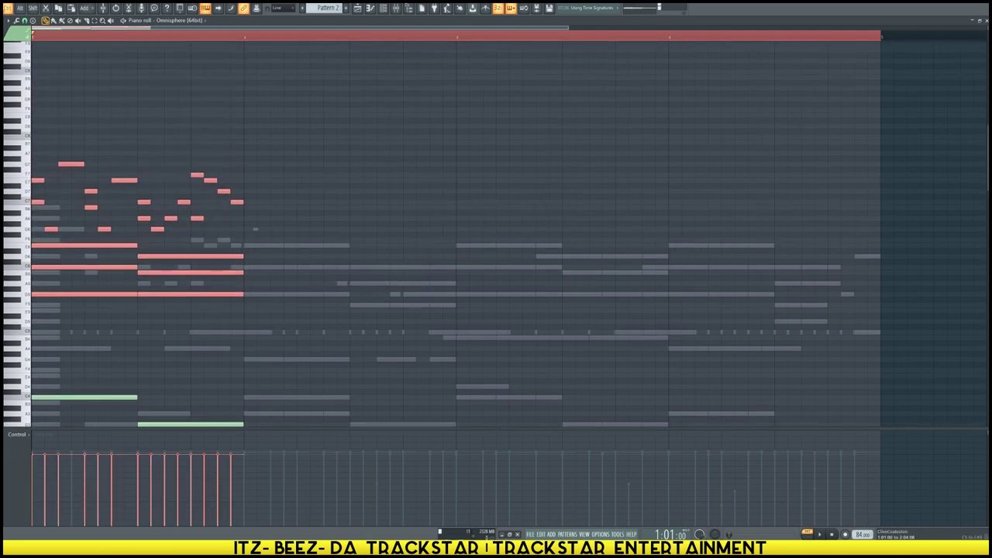
key("ctrl+Down")
right_click(255, 228, "ctrl")
key("space")
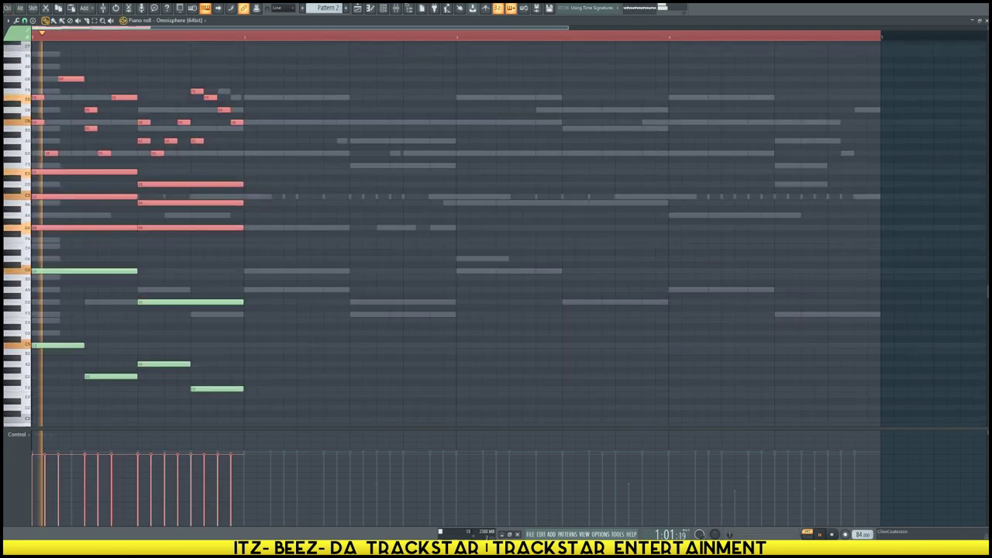
Duplicate all of bar 1's melody, chord and bass notes into bar 2
left_click(305, 256)
left_click_drag(287, 388, 84, 93)
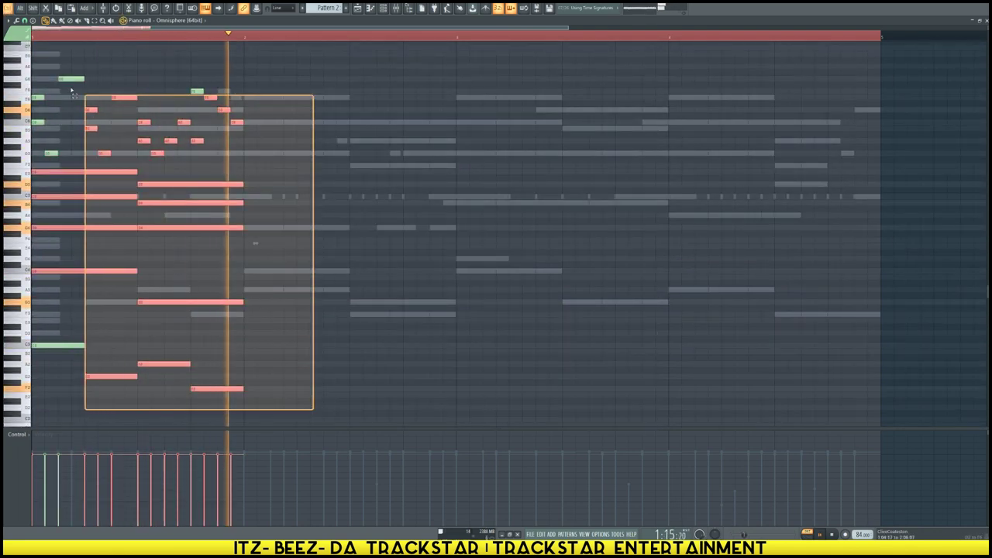
key("space")
left_click_drag(91, 172, 300, 161)
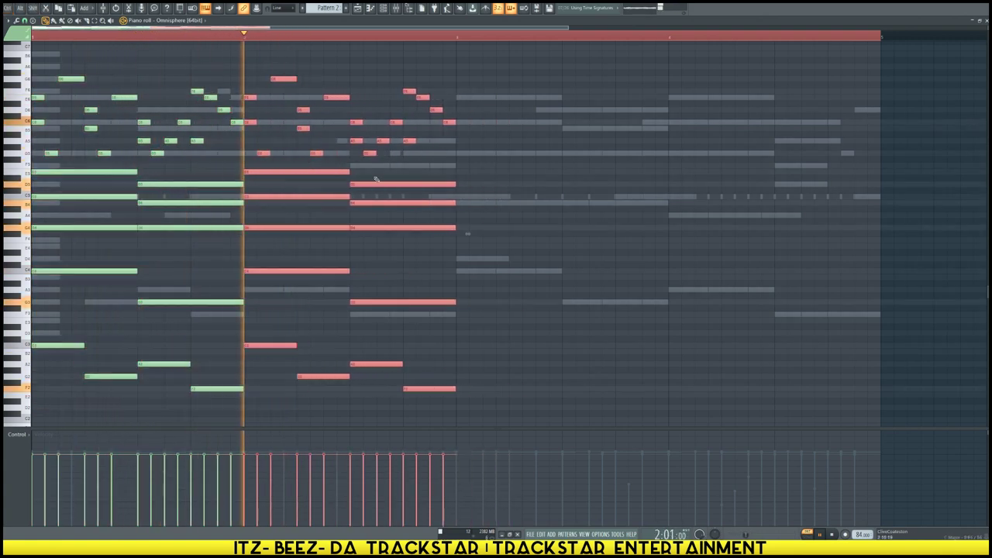
Delete the copied melody notes in bar 2 except the closing four-note descending run
left_click_drag(255, 162, 335, 61)
key("Delete")
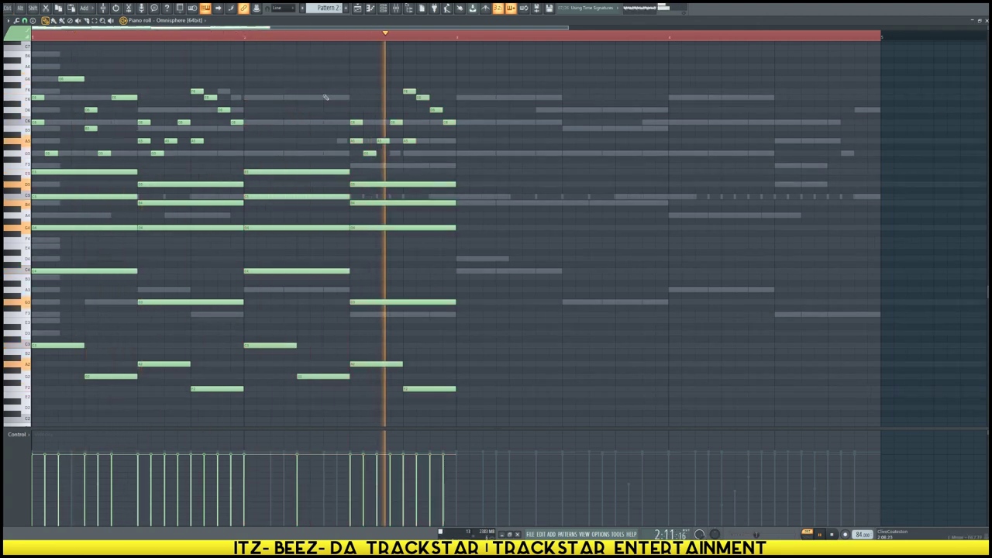
key("space")
key("space")
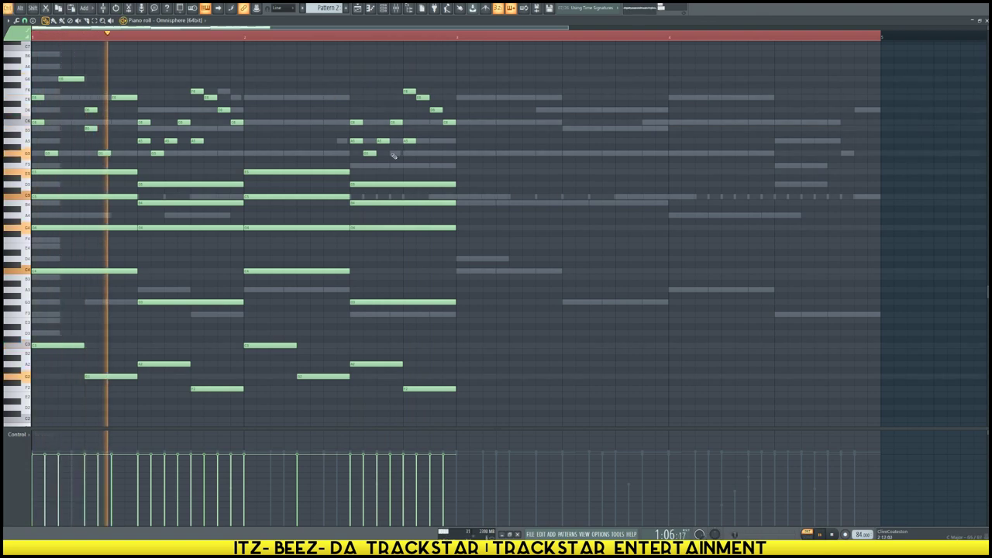
left_click_drag(394, 161, 336, 103)
key("Delete")
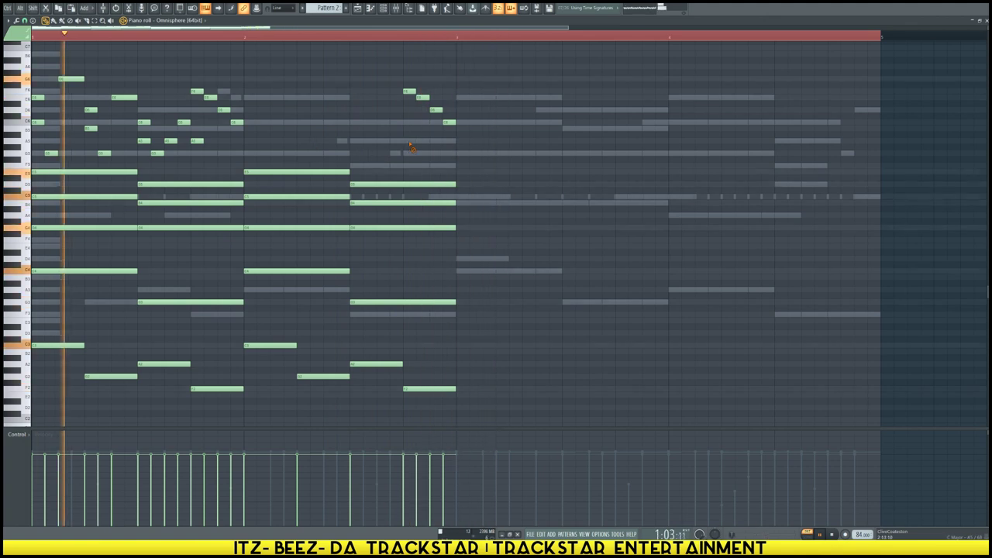
Play the Omnisphere part several times to judge the opening melody notes of bar 1
left_click(383, 8)
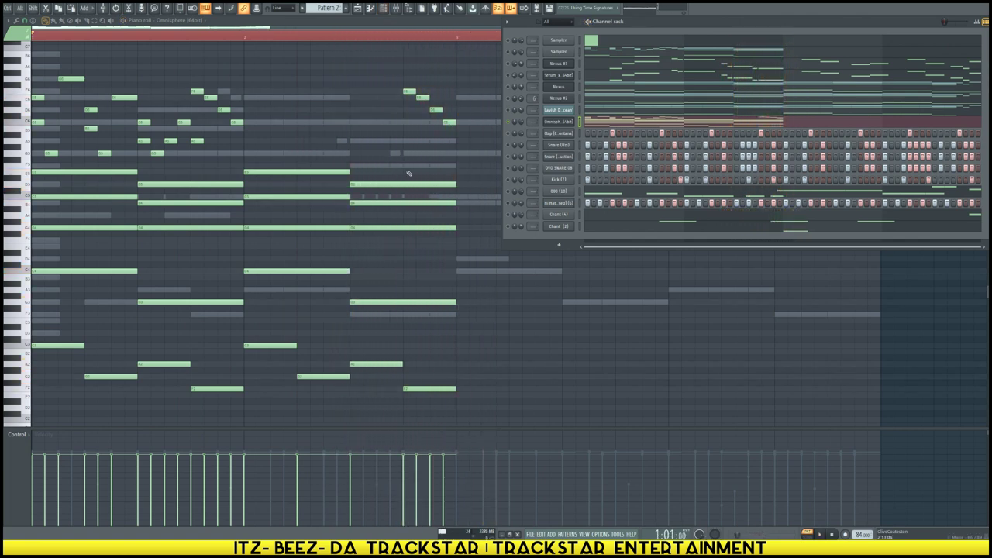
key("F6")
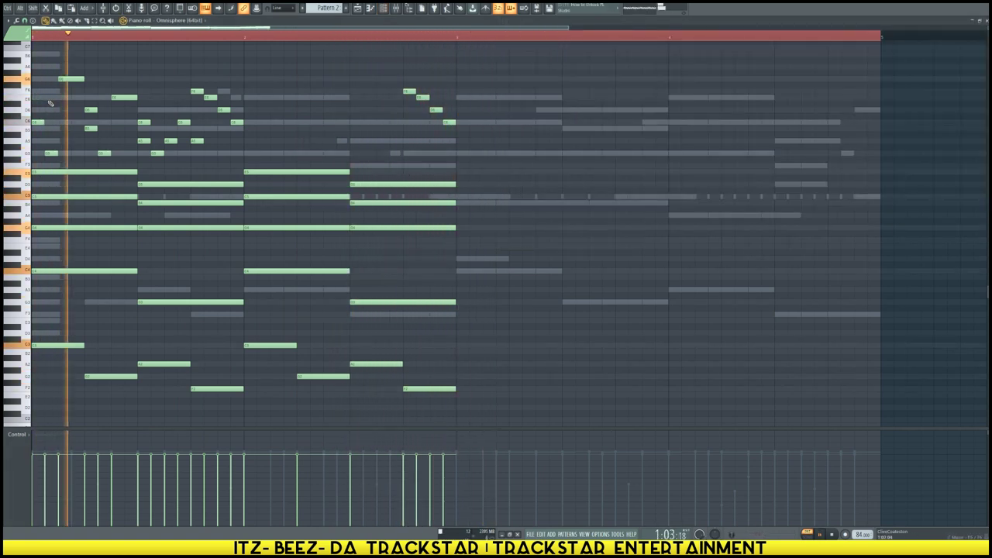
key("space")
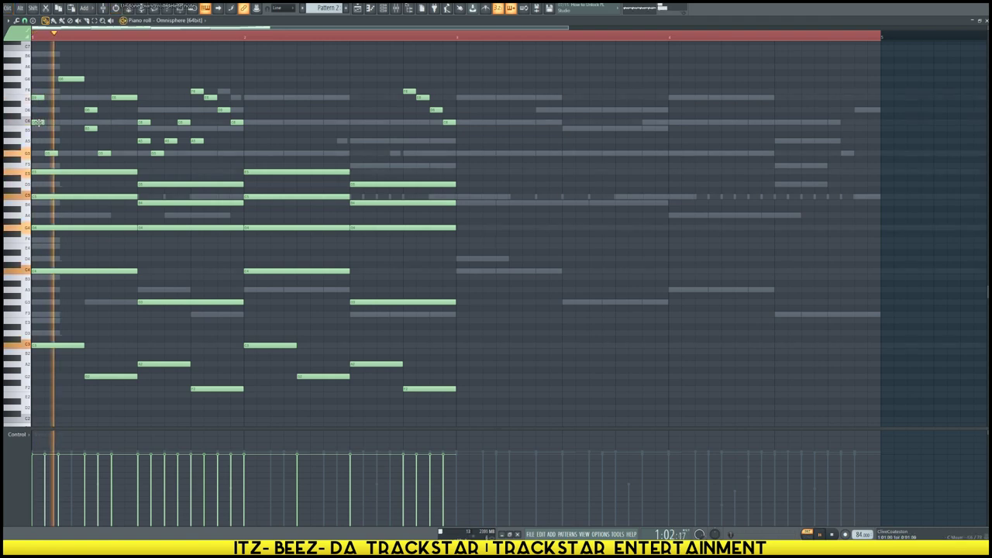
key("space")
key("space")
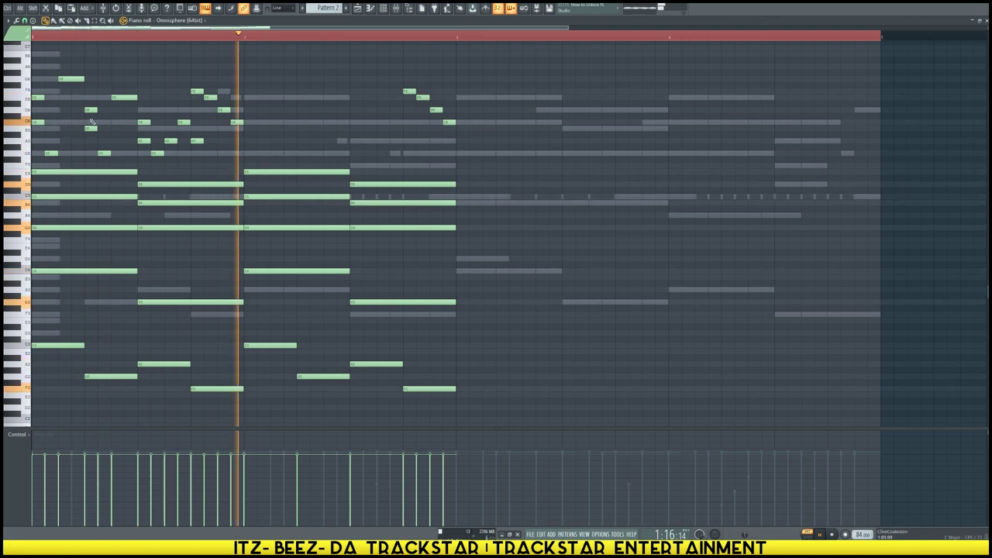
Add a short E6 and C6 pair at the start of bar 2 and a C6 and A5 pair at its midpoint
key("space")
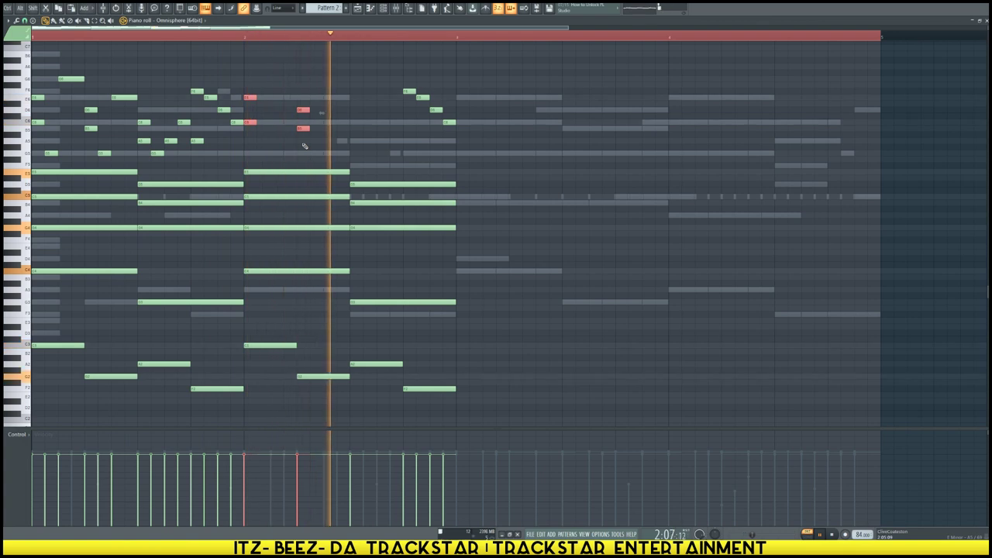
key("space")
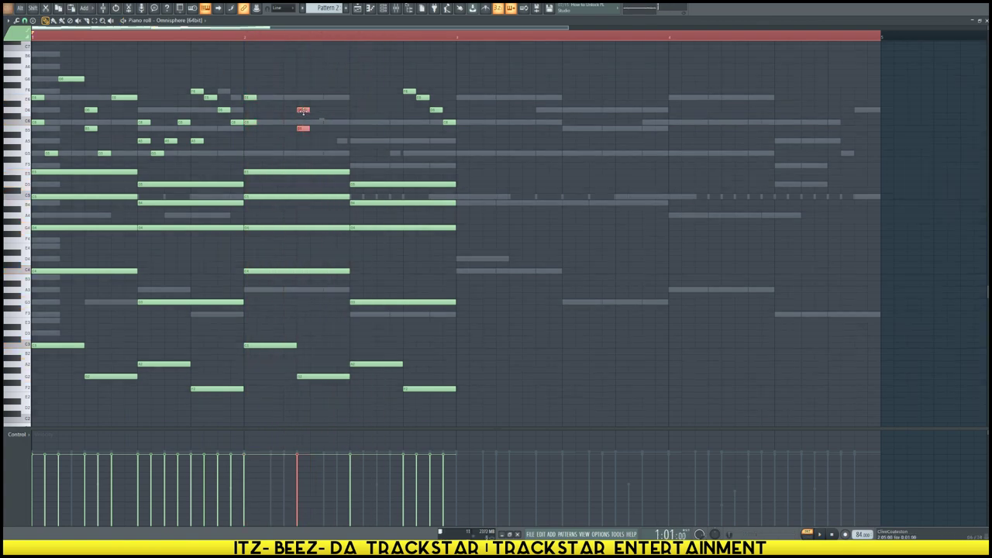
left_click_drag(367, 110, 354, 111)
key("space")
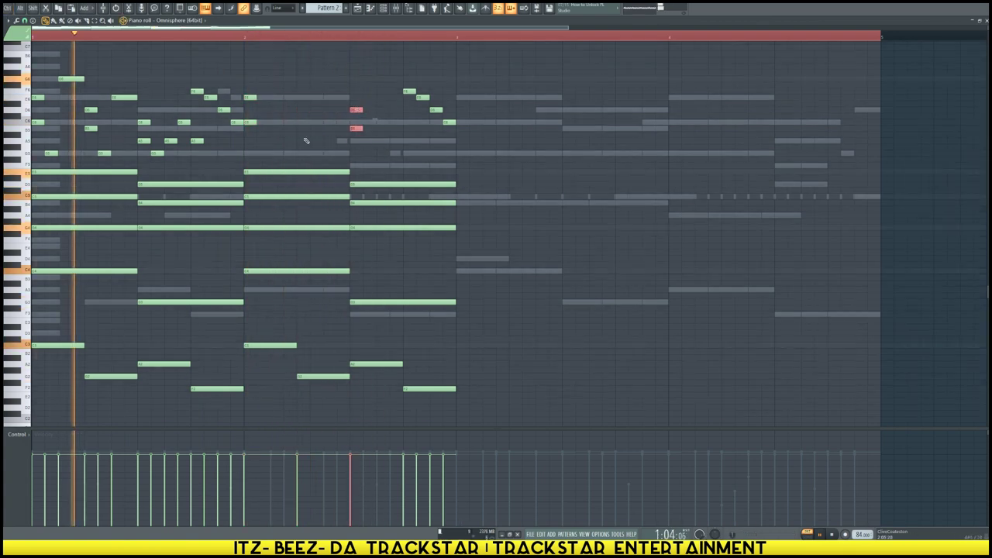
left_click_drag(134, 117, 144, 128)
left_click(143, 139)
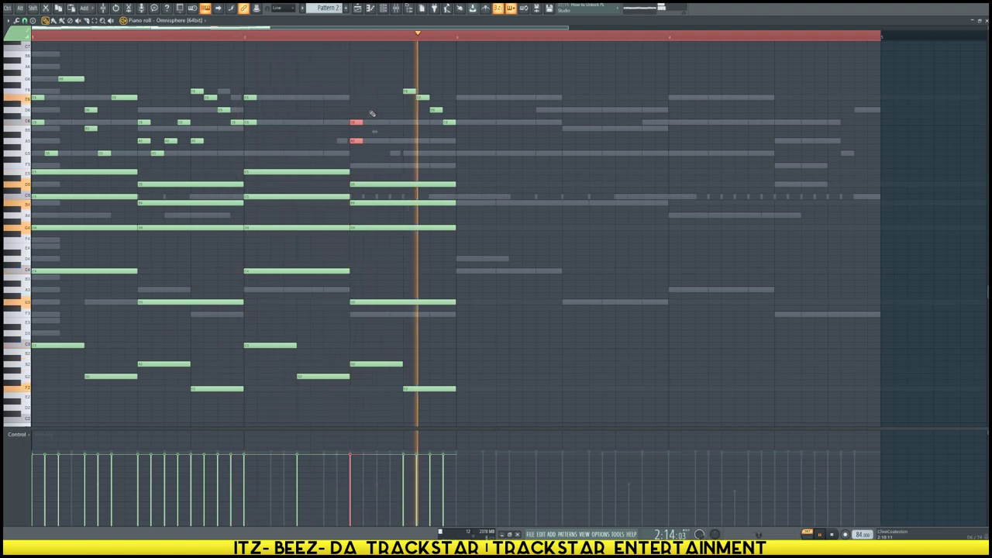
Bring up the channel rack and play the pattern to check the Omnisphere part
left_click(383, 9)
key("space")
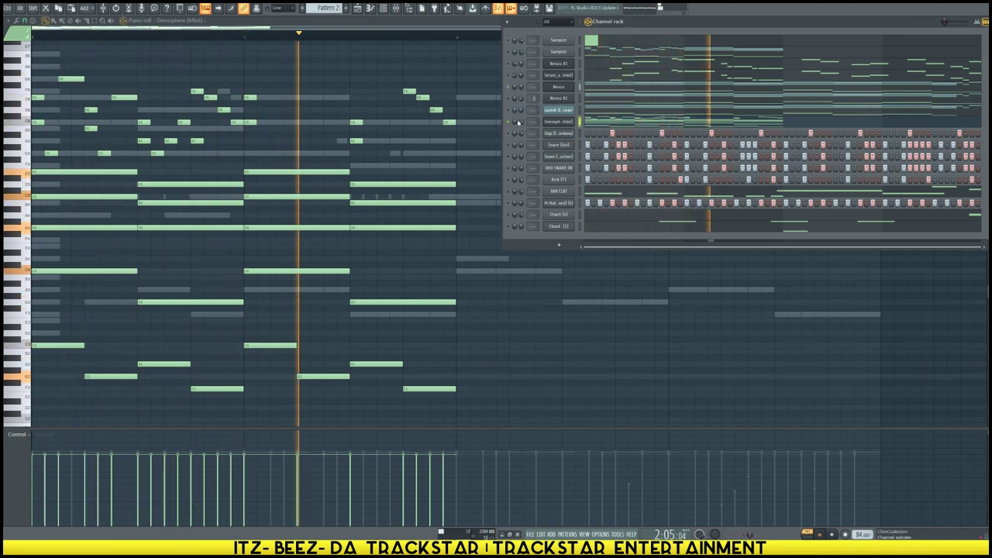
key("space")
key("space")
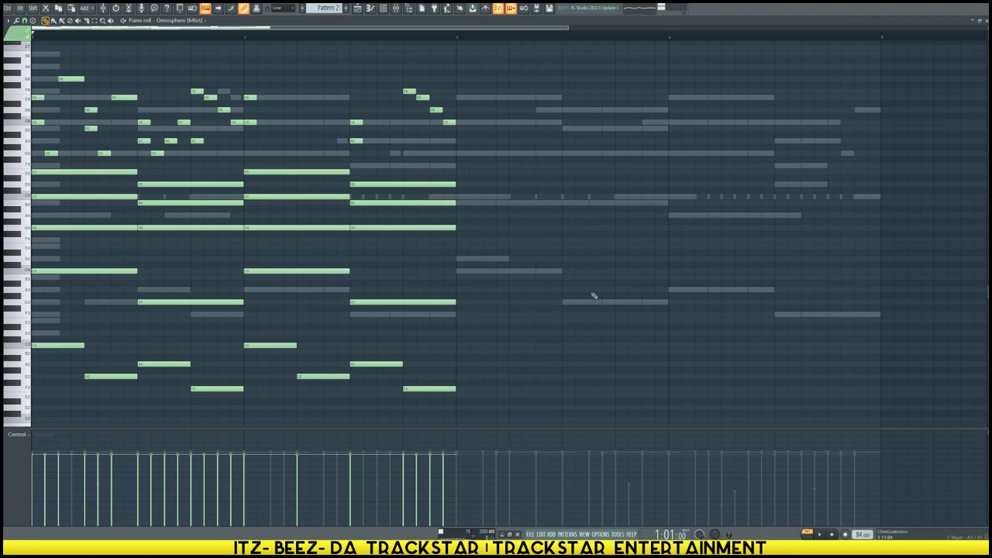
Delete all chord and bass notes from Omnisphere and play the remaining melody
left_click_drag(590, 410, 31, 168)
key("Delete")
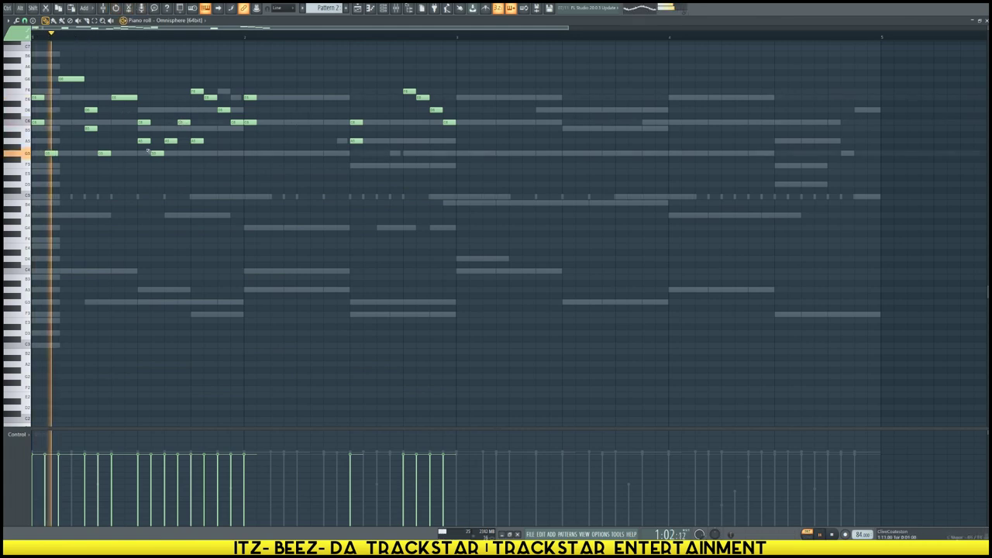
key("space")
Thin the melody by deleting the adjacent G5 and A5 notes in bar 1's second half and the pair starting bar 2
key("space")
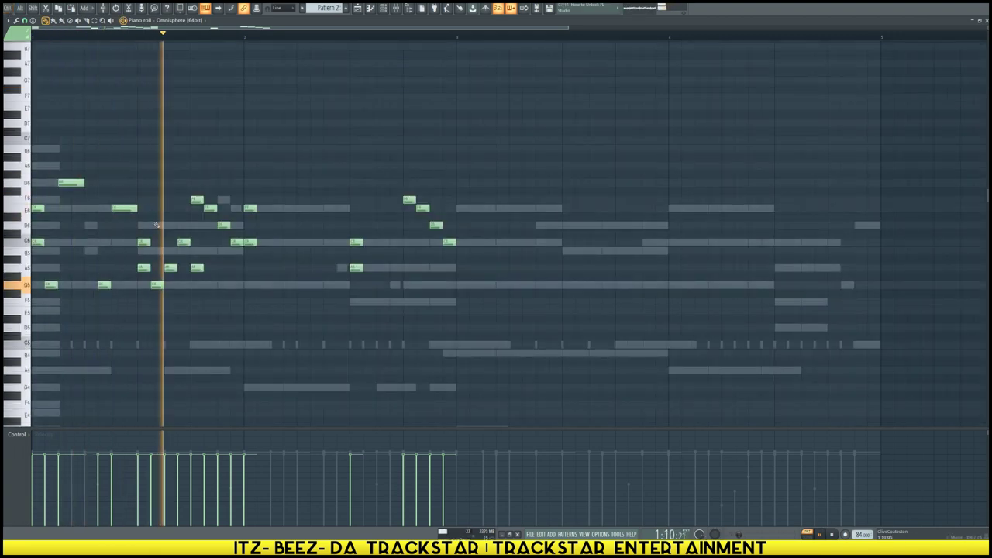
left_click_drag(153, 229, 176, 327)
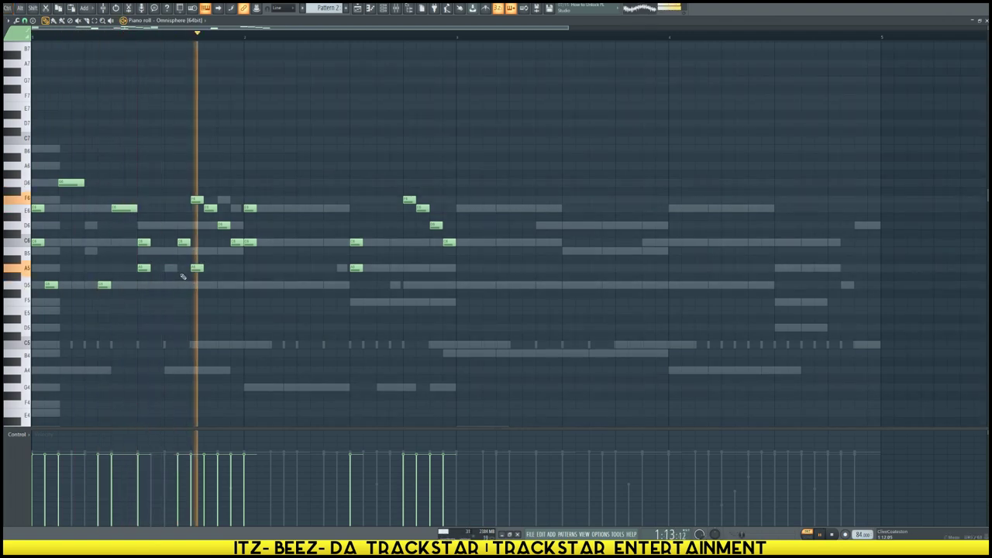
left_click_drag(261, 254, 257, 198)
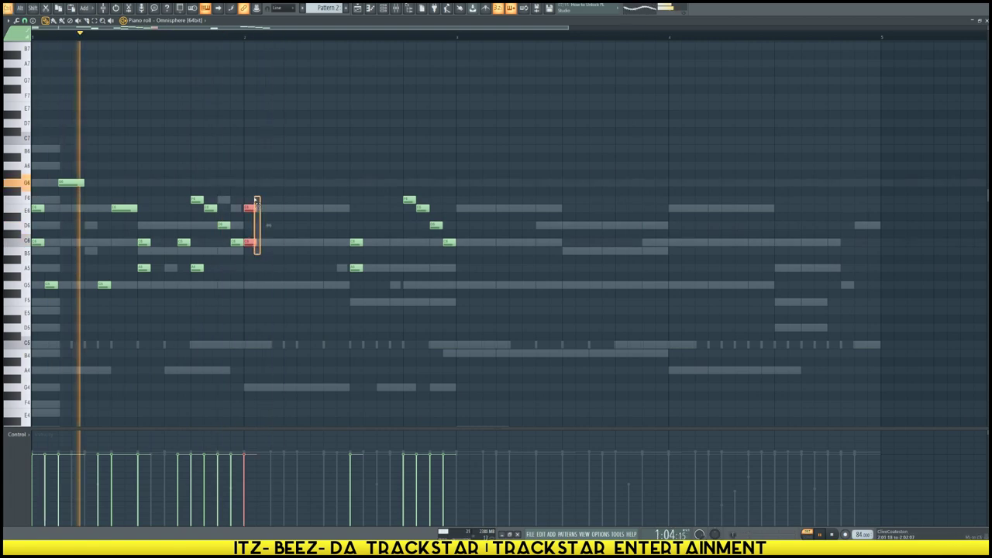
key("Delete")
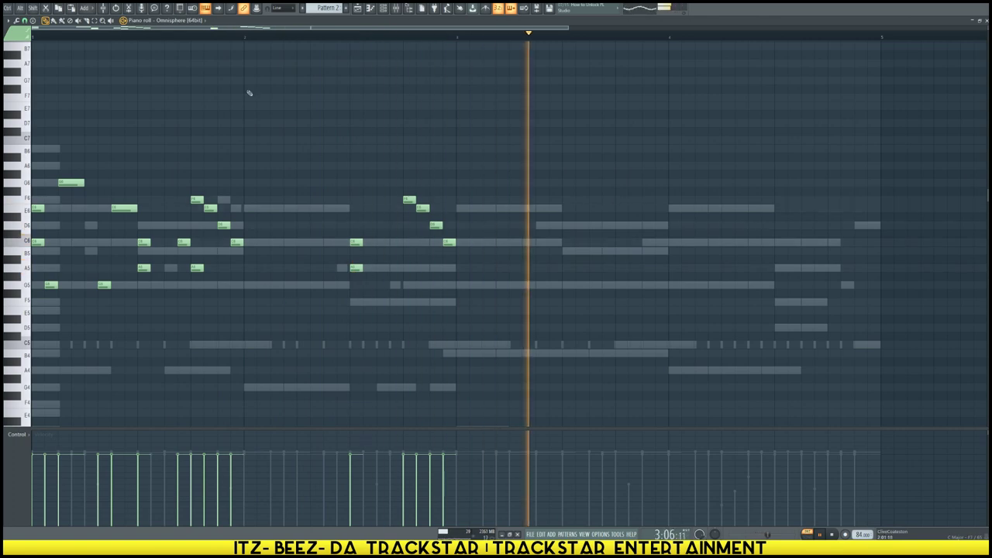
key("space")
Solo the Omnisphere channel, play its thinned melody, and return to its piano roll
scroll(372, 35, "down", 2)
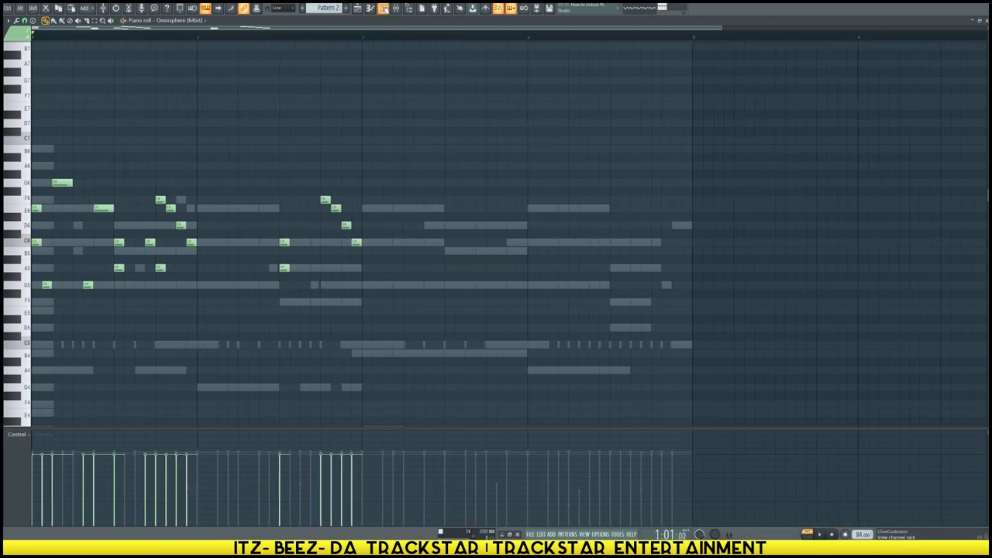
key("F6")
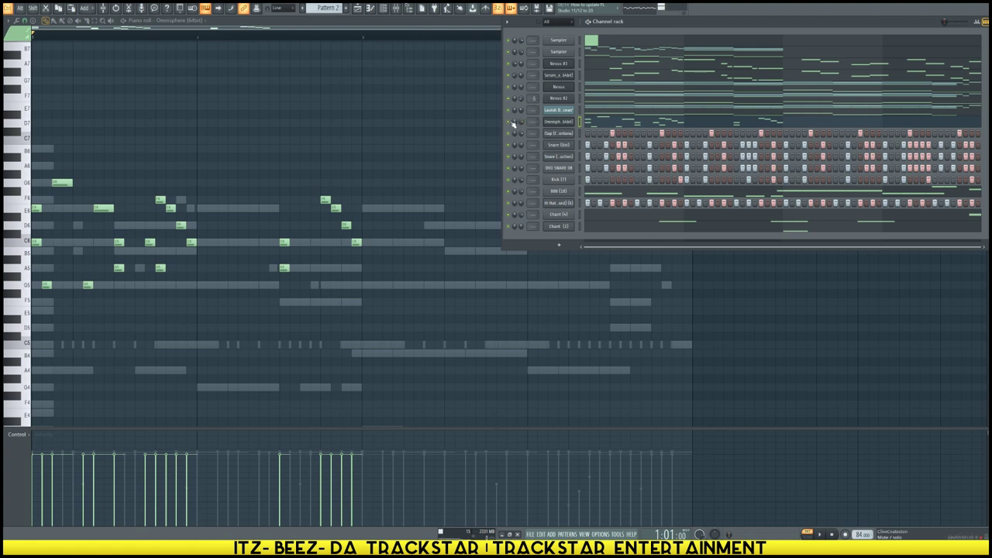
key("space")
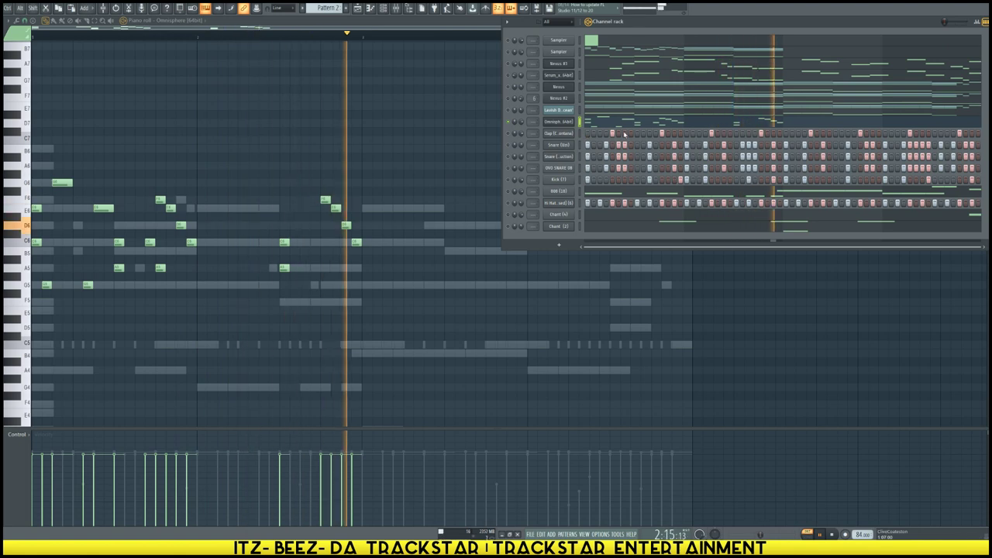
key("F7")
key("F7")
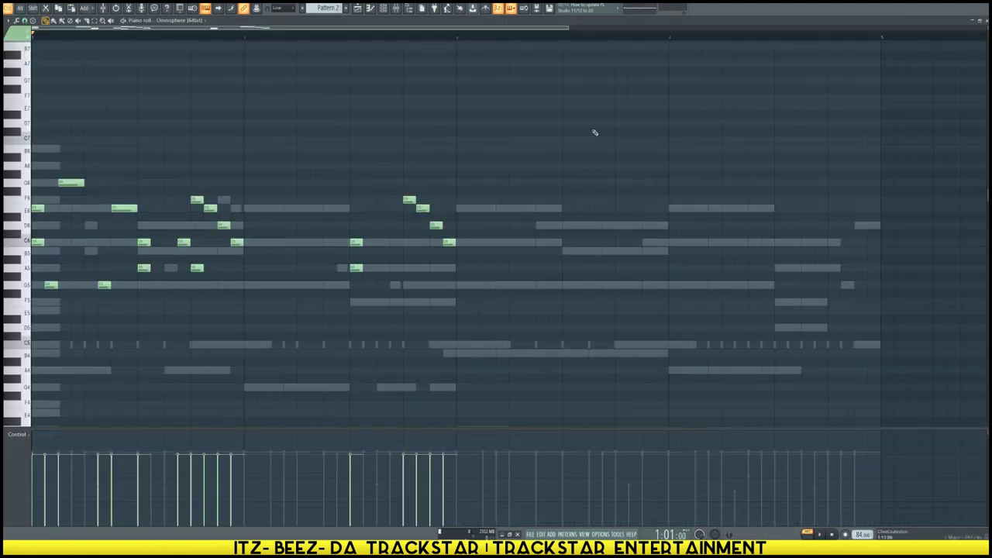
Move all Omnisphere melody notes from bars 1 and 2 to bars 3 and 4, and deselect them
key("ctrl+a")
right_click(13, 201)
left_click(116, 216)
left_click_drag(39, 210, 460, 217)
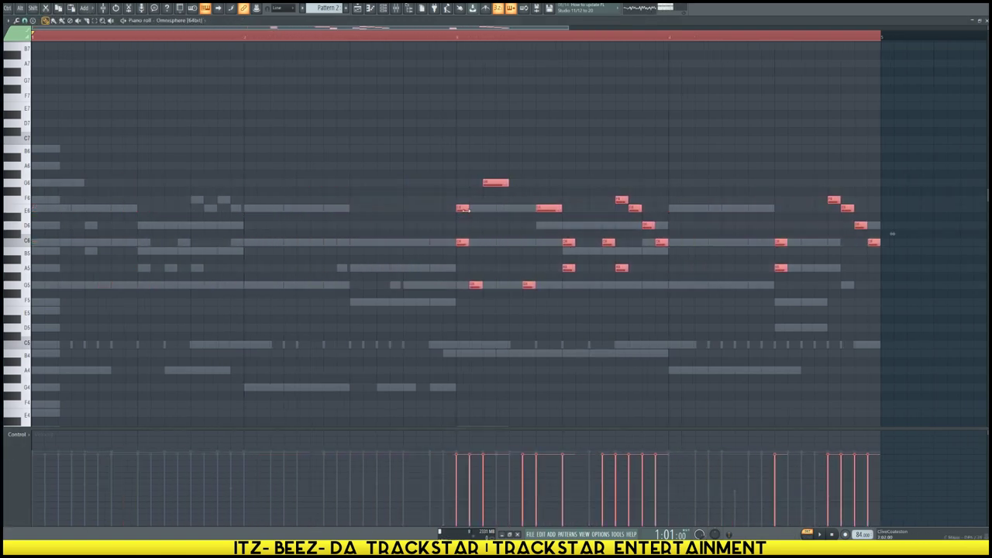
left_click(538, 133, "ctrl")
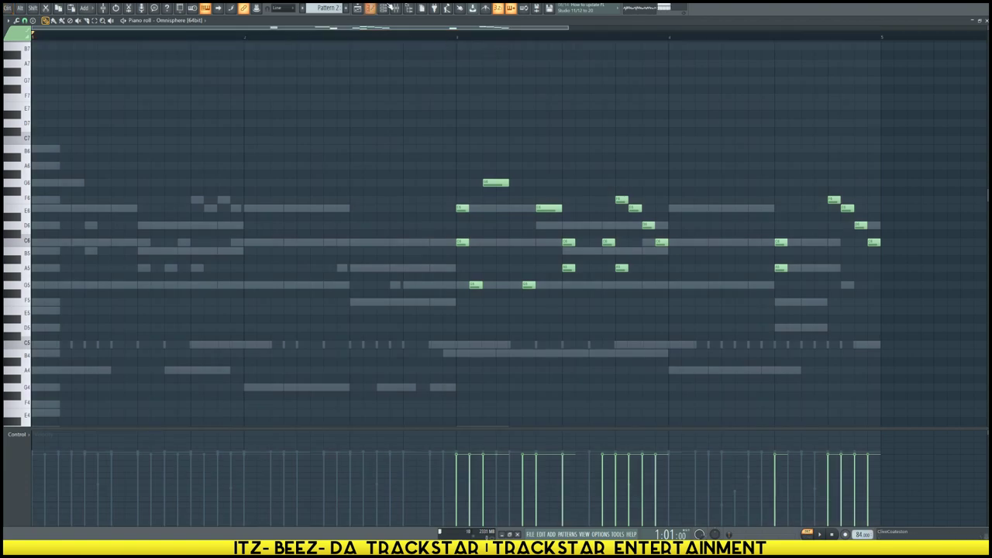
Insert an Xpand!2 instrument channel directly below Omnisphere in the channel rack
left_click(383, 8)
right_click(563, 135)
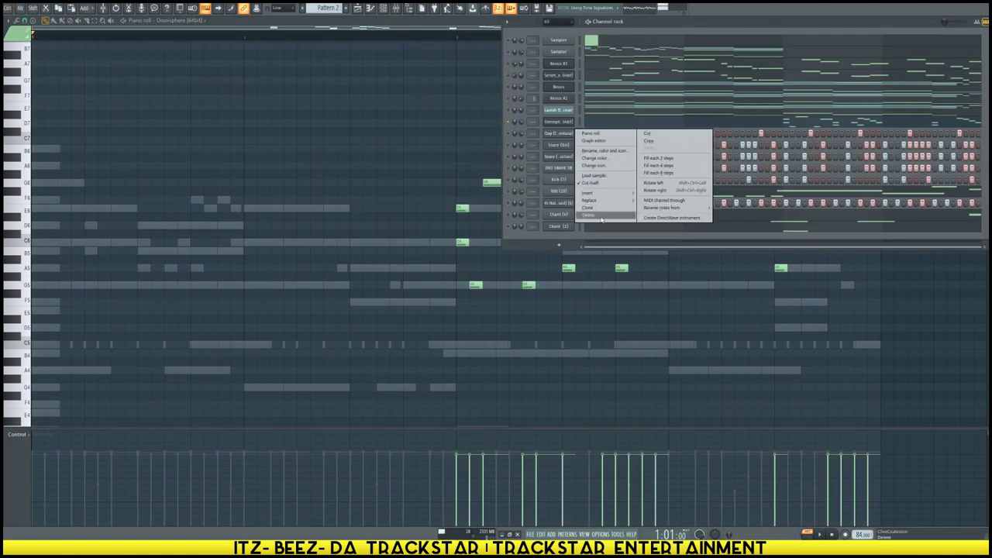
mouse_move(632, 196)
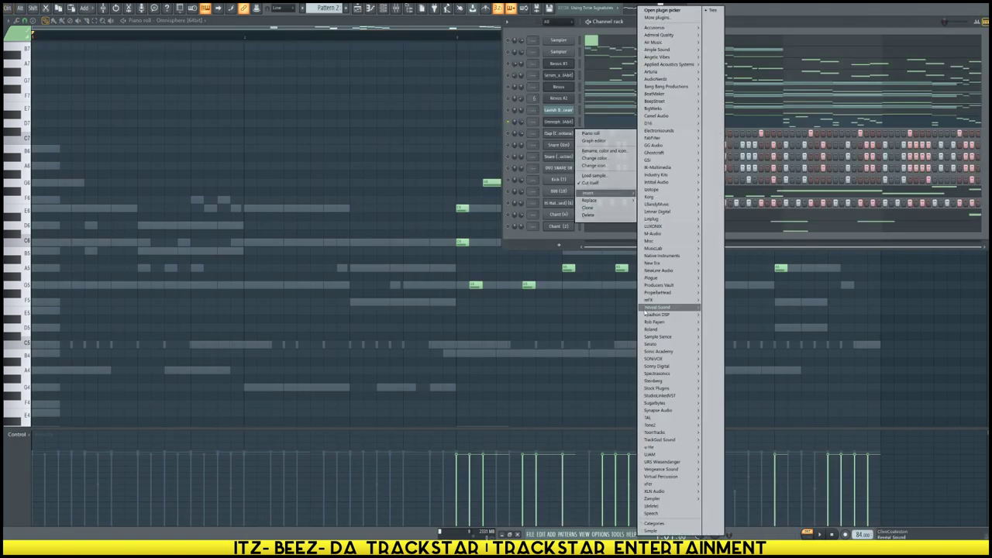
mouse_move(663, 403)
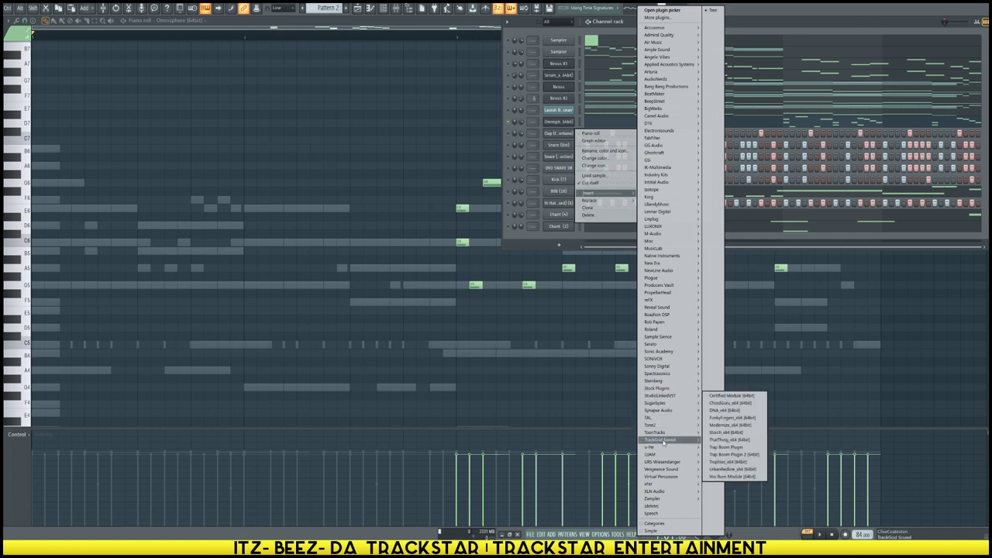
mouse_move(664, 65)
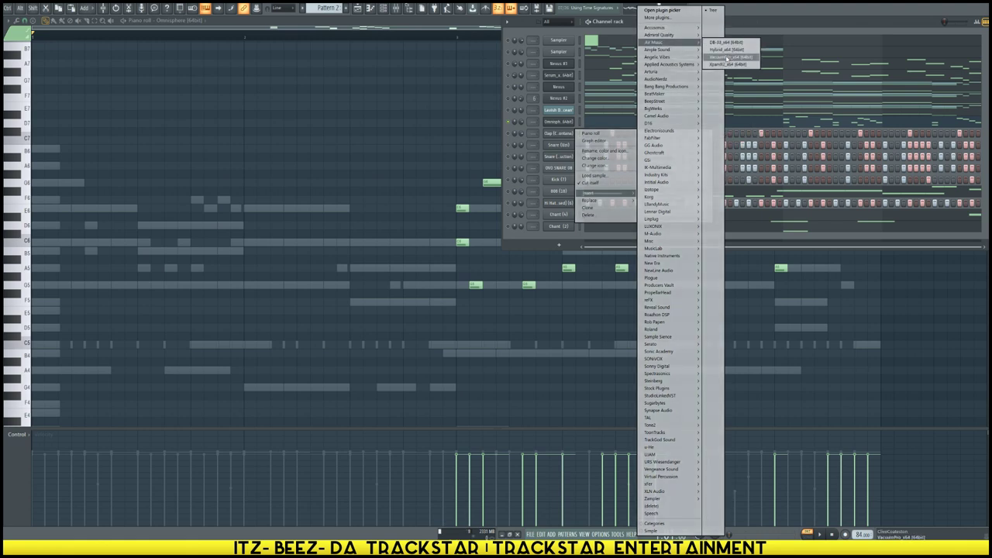
left_click(726, 65)
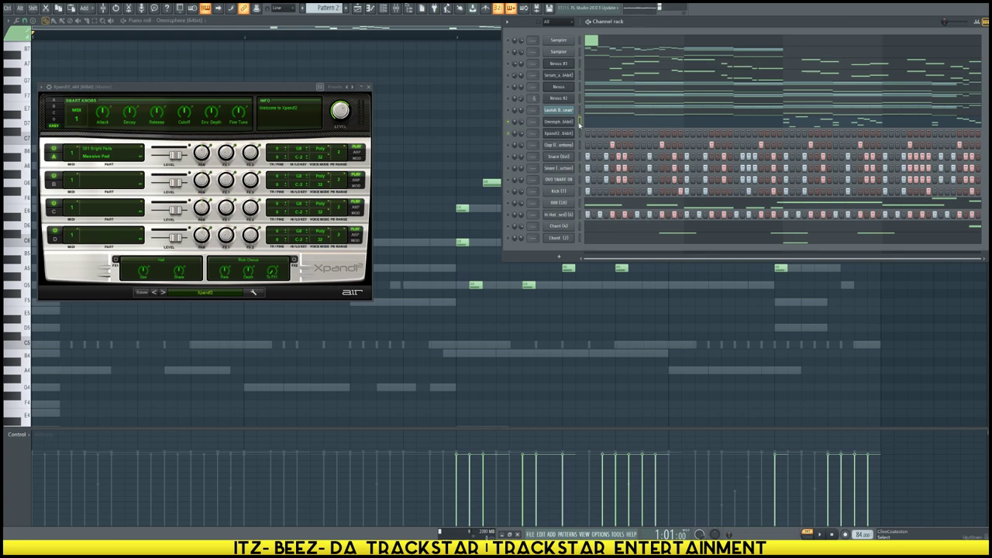
Paste the Omnisphere melody into the Xpand!2 channel and set the playback position to the start of bar 3
key("ctrl+v")
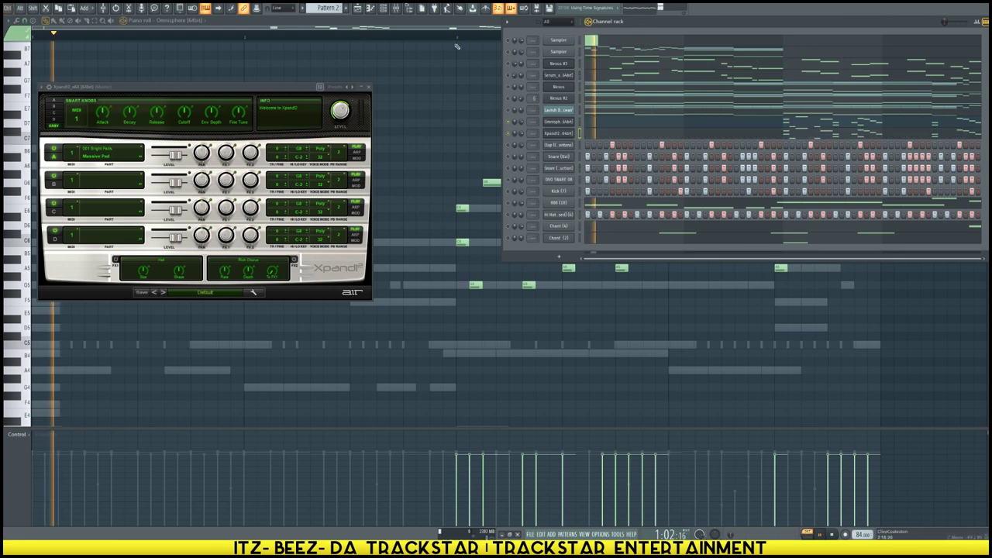
left_click(458, 39)
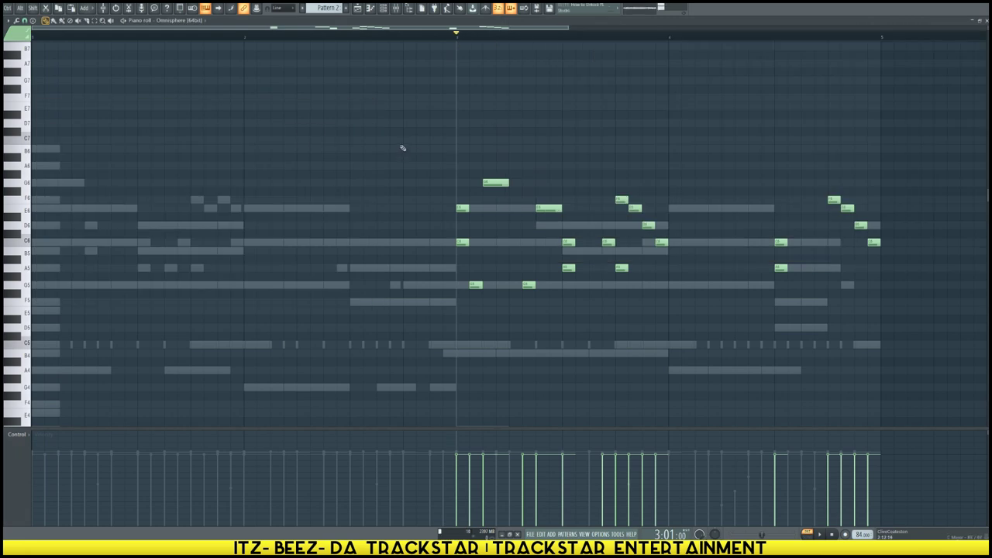
key("F6")
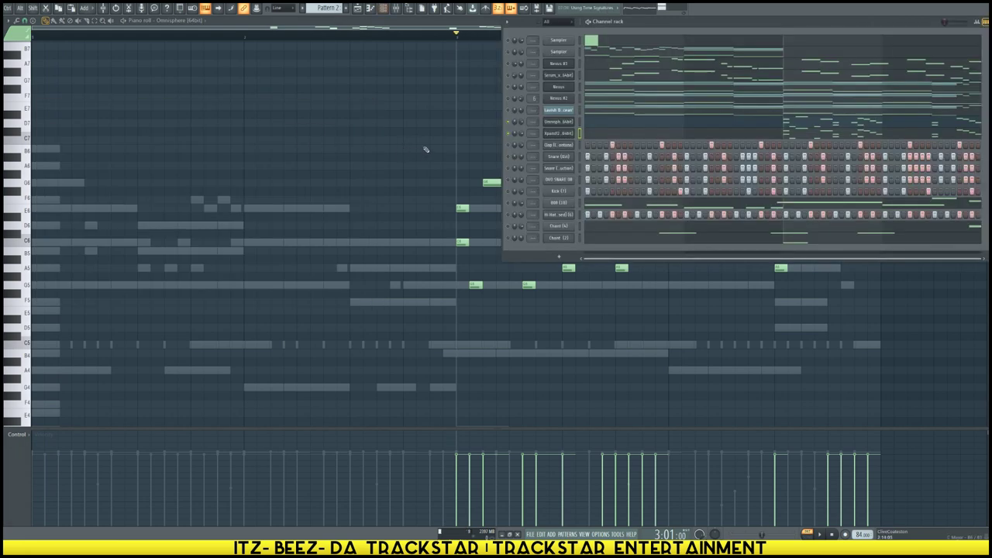
Load the Big Dirt Bells sound into Xpand!2's part A and play the melody from bar 3
left_click(556, 134)
left_click(106, 152)
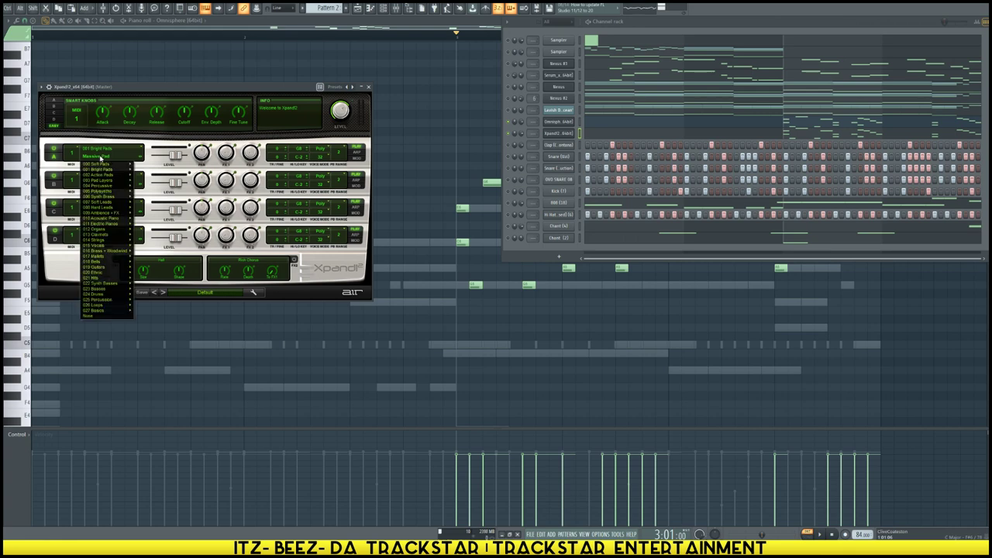
mouse_move(103, 254)
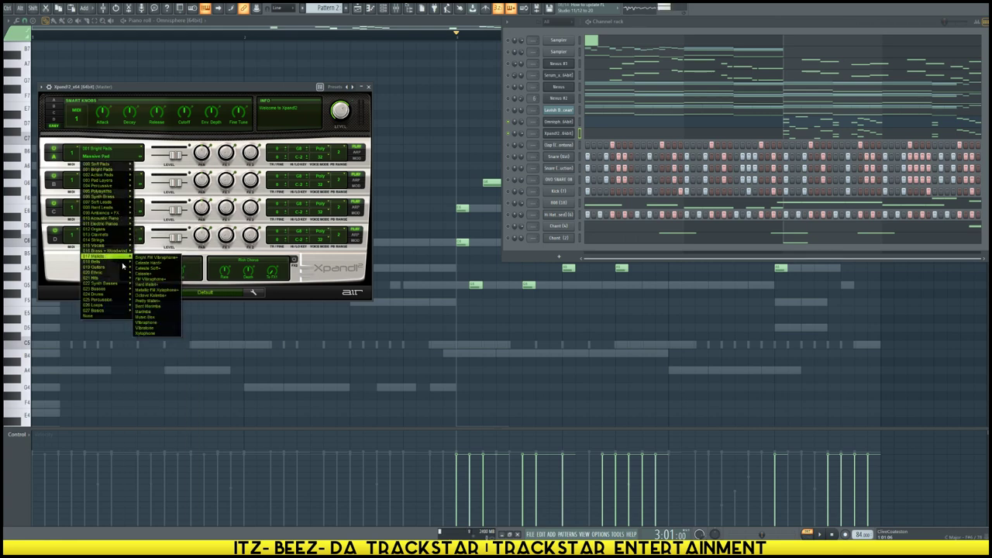
left_click(153, 264)
key("space")
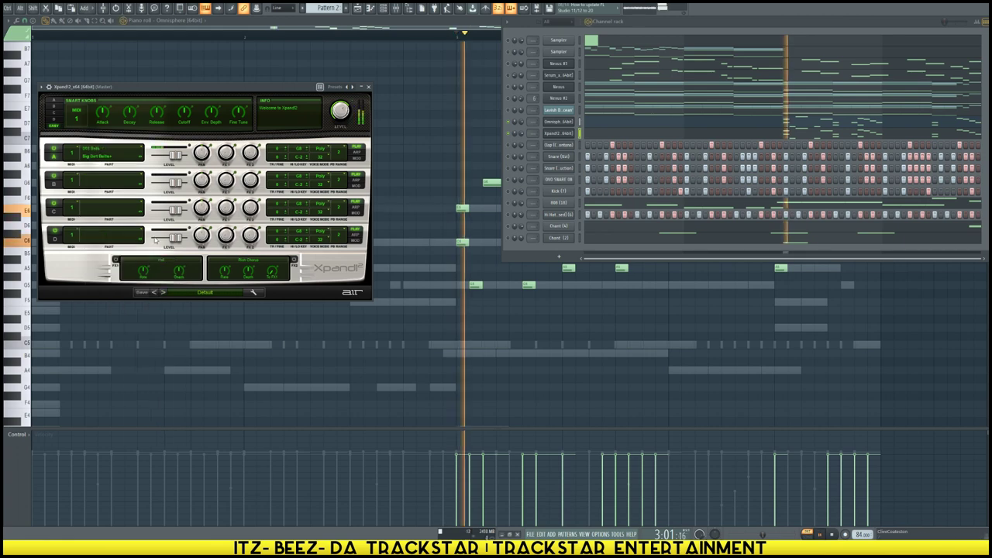
key("space")
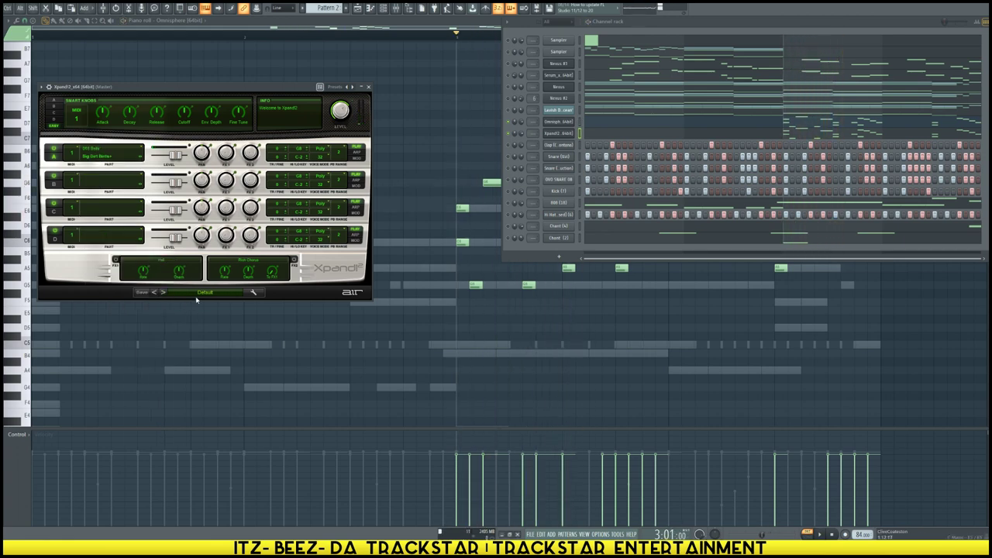
Audition the Xpand!2 bell presets Digi Octa Bells and Bright Bells during playback, and settle on Cascading Bells
left_click(204, 294)
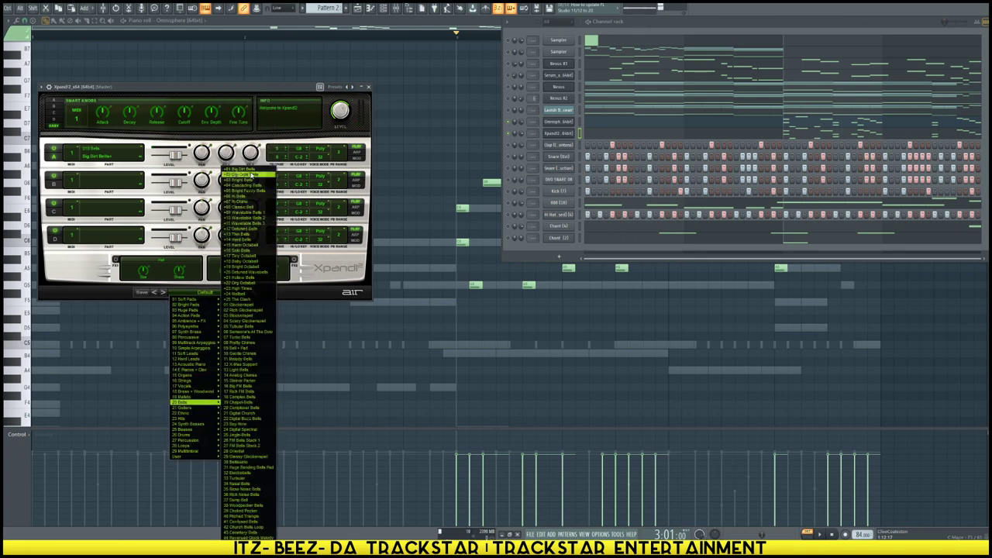
left_click(252, 174)
key("space")
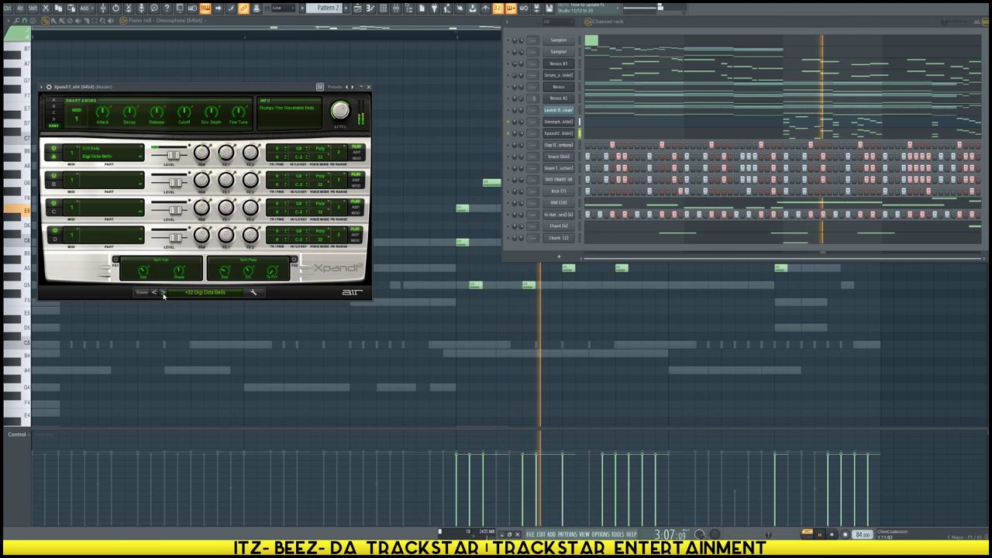
left_click(163, 293)
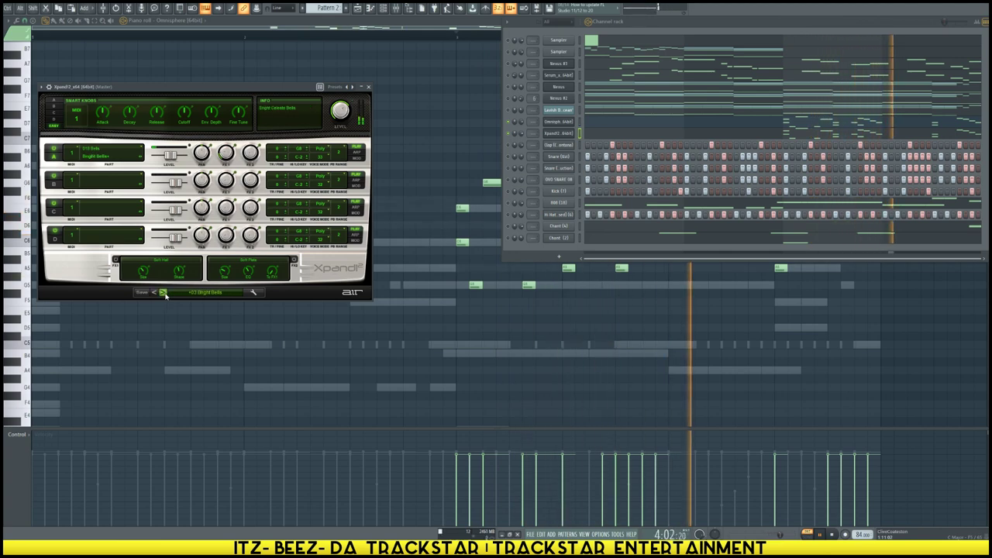
left_click(163, 293)
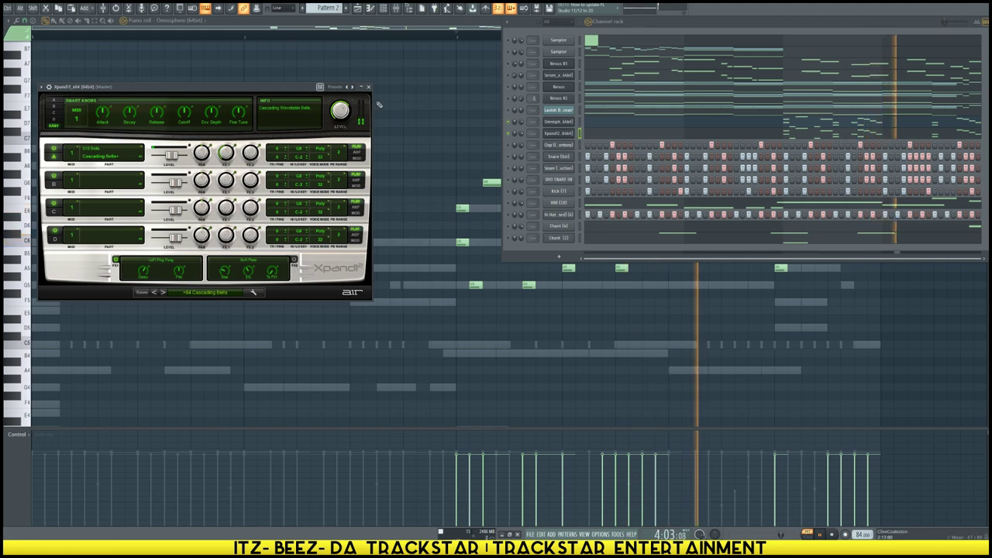
Close the Xpand!2 window, enable all channels again and play the full beat from the start
left_click(368, 87)
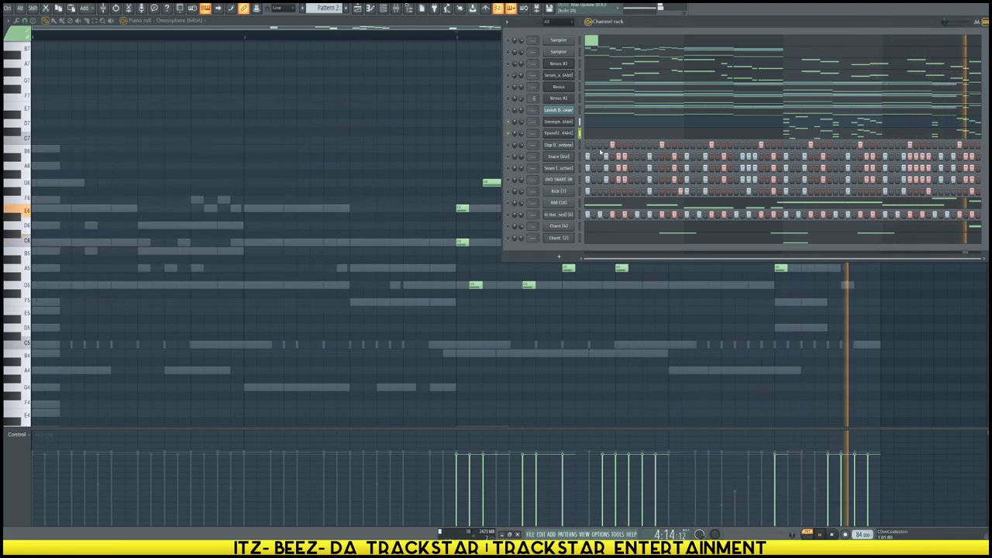
key("space")
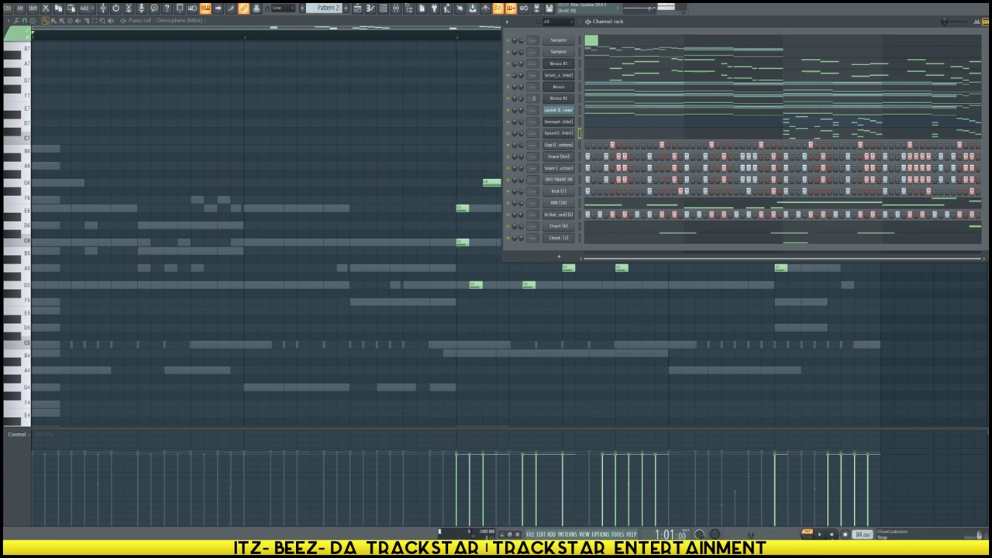
left_click(821, 535)
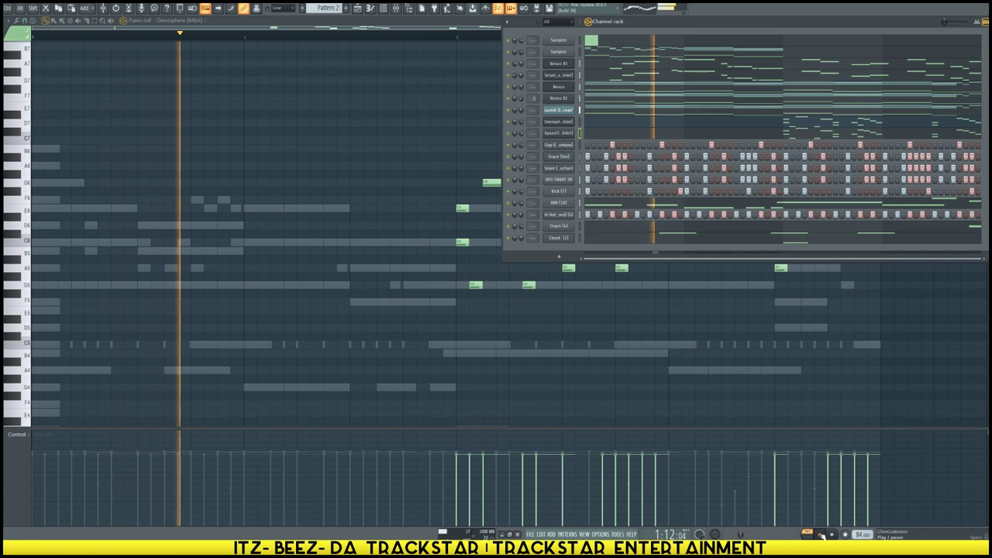
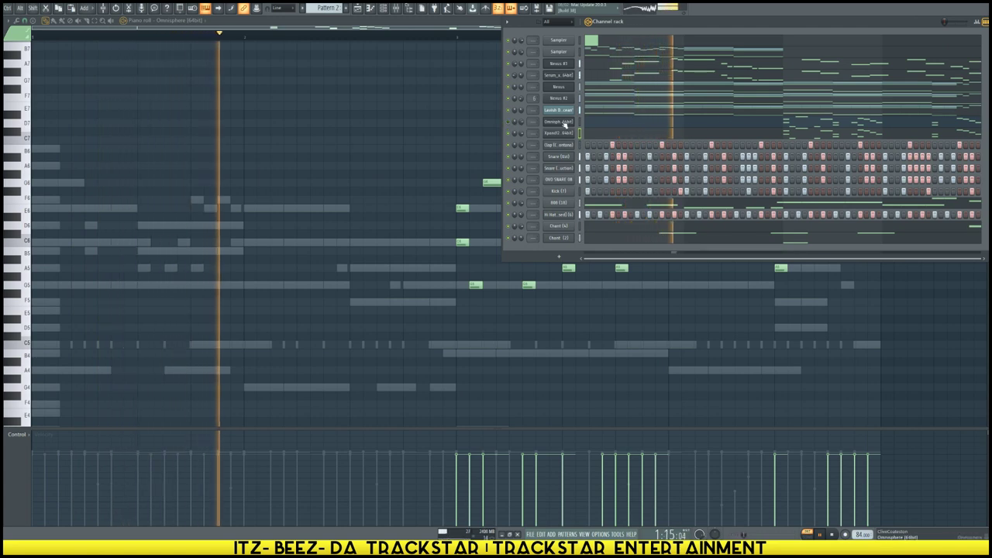
Try deleting the E6 note at the start of bar 3 in the Xpand!2 melody
left_click(794, 133)
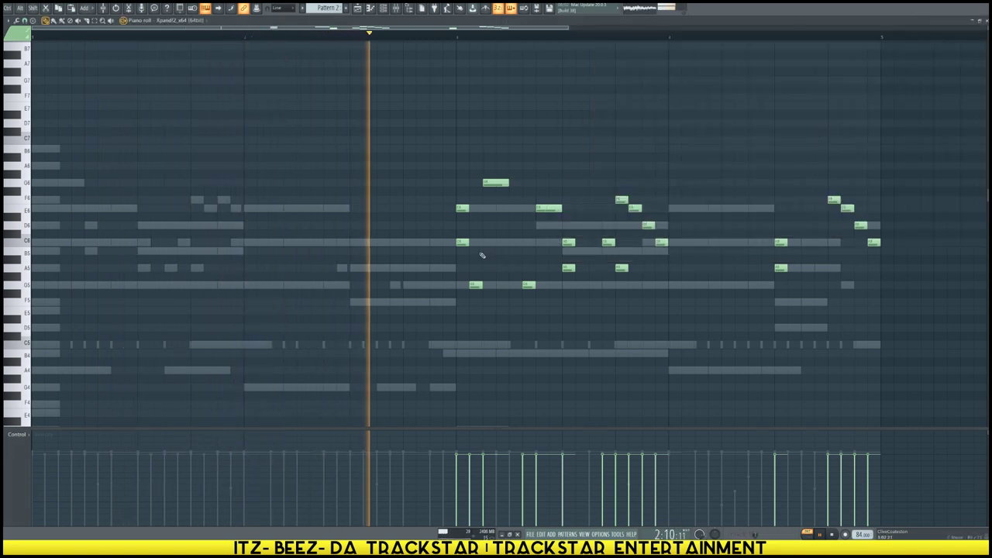
right_click(464, 210)
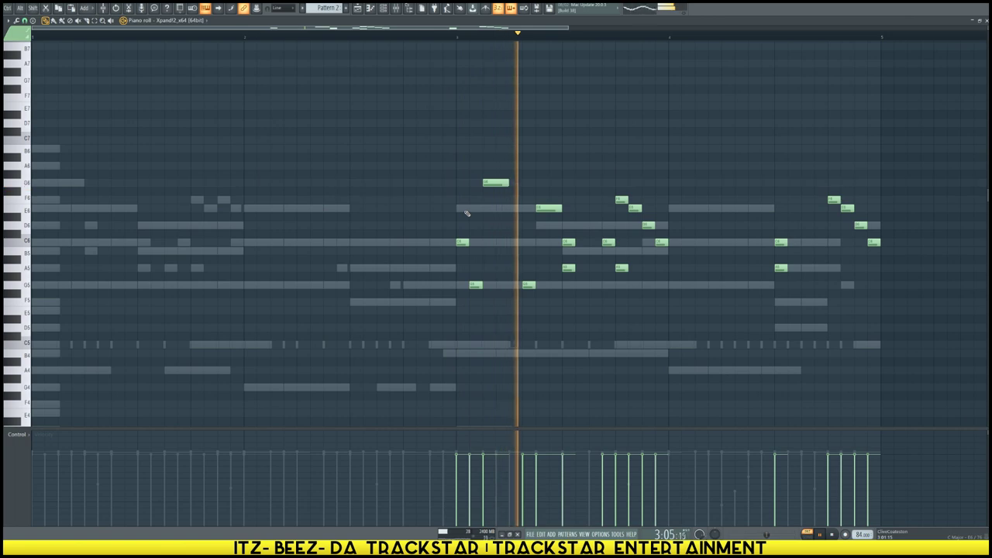
key("space")
key("space")
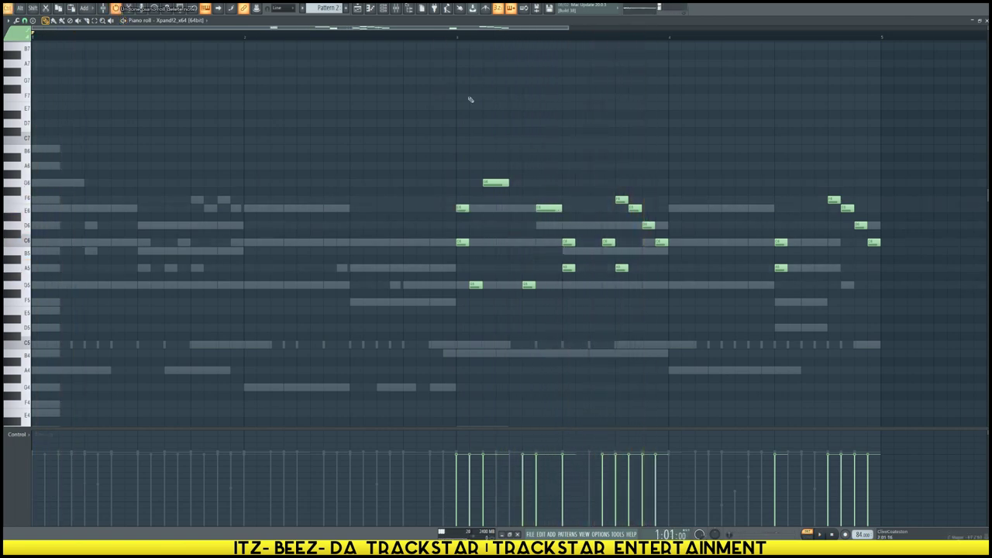
Play the melody with a reduced set of channels and delete Omnisphere's C6 note at the start of bar 3
left_click(386, 8)
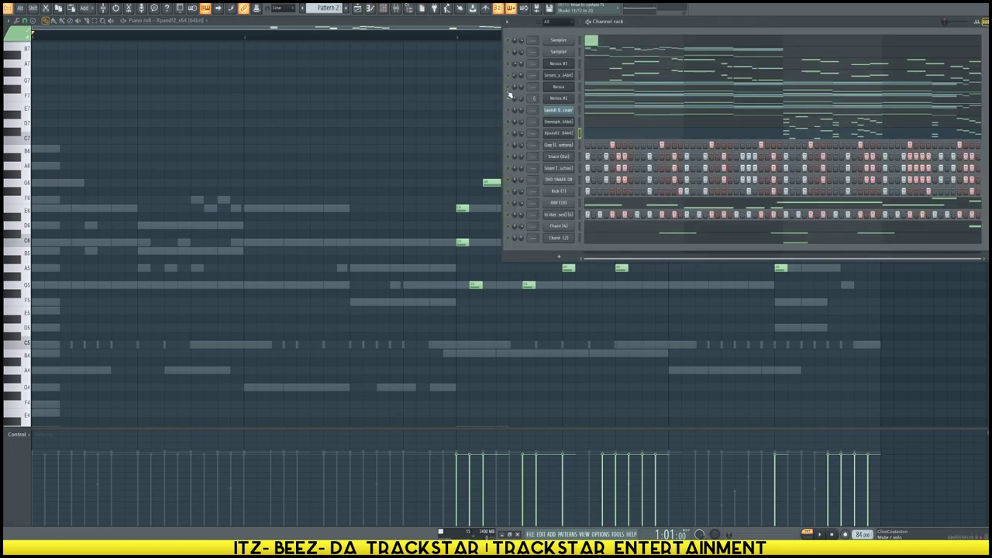
key("space")
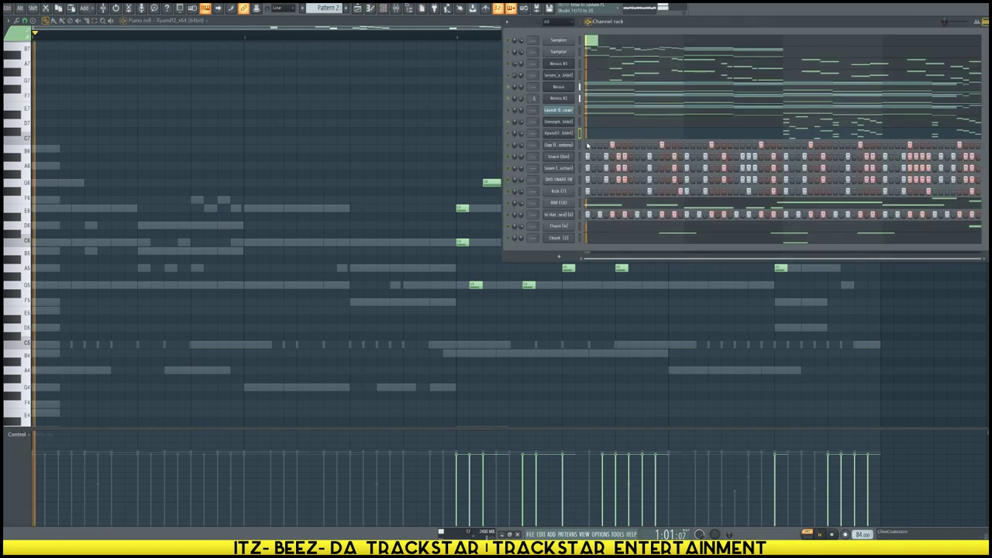
key("F6")
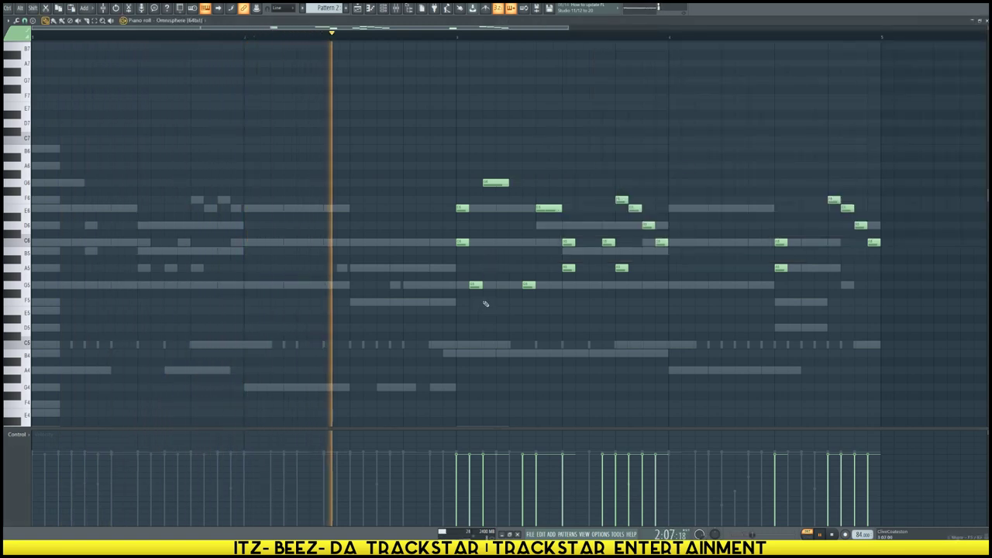
right_click(465, 243)
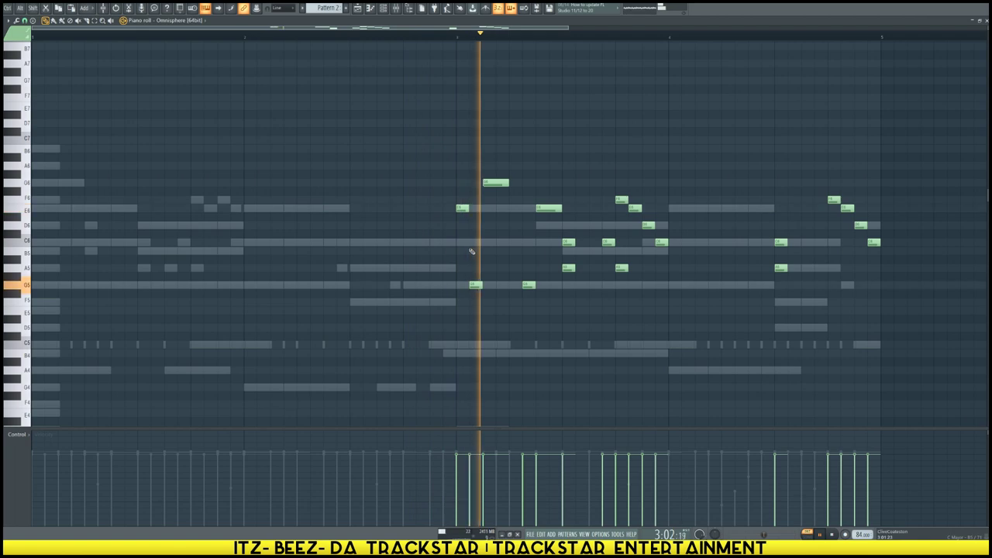
key("space")
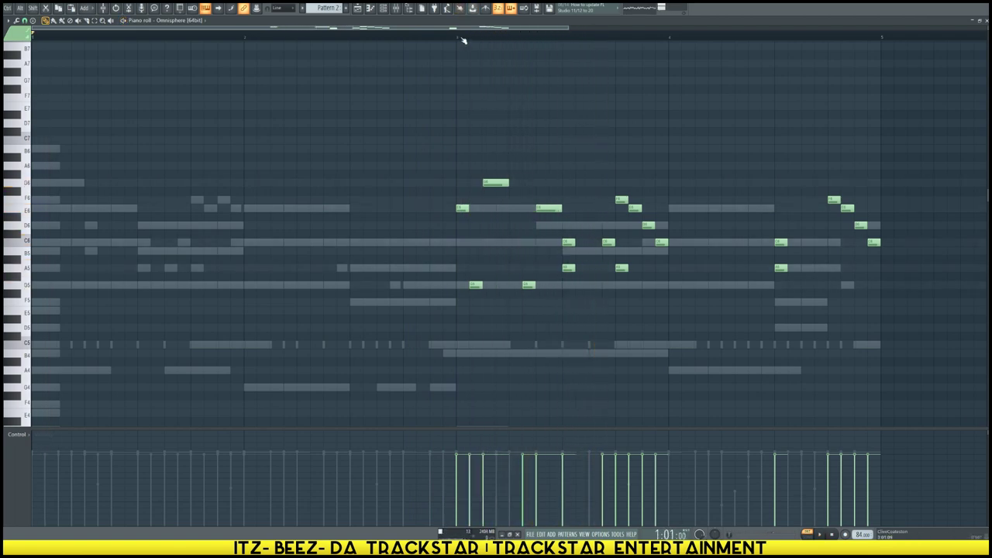
Delete Omnisphere's A5 note at the middle of bar 3 and lengthen the C6 note above it to two steps
key("space")
right_click(569, 268)
key("space")
left_click_drag(574, 242, 584, 242)
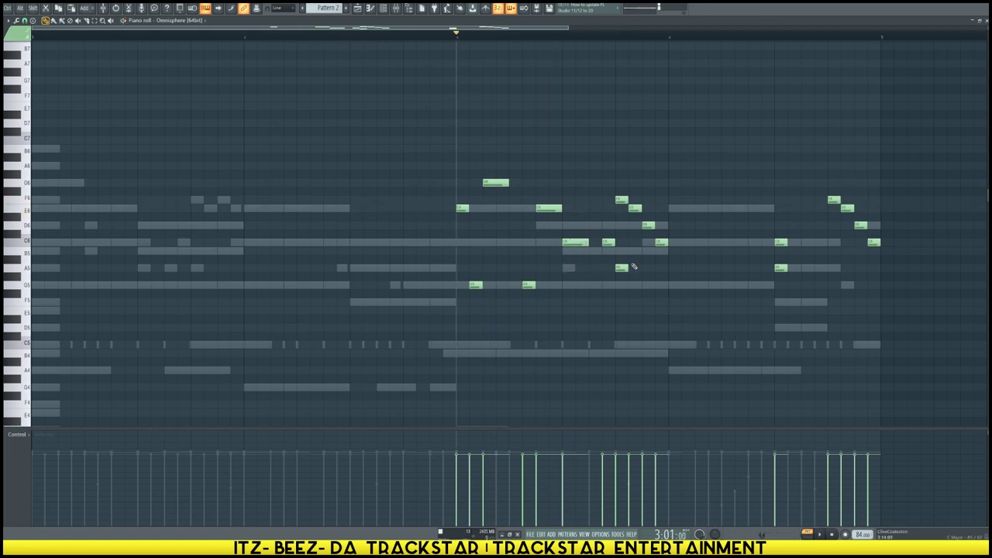
Lower the velocity of the two remaining Omnisphere A5 notes in bars 3 and 4 while auditioning the melody
left_click(622, 269)
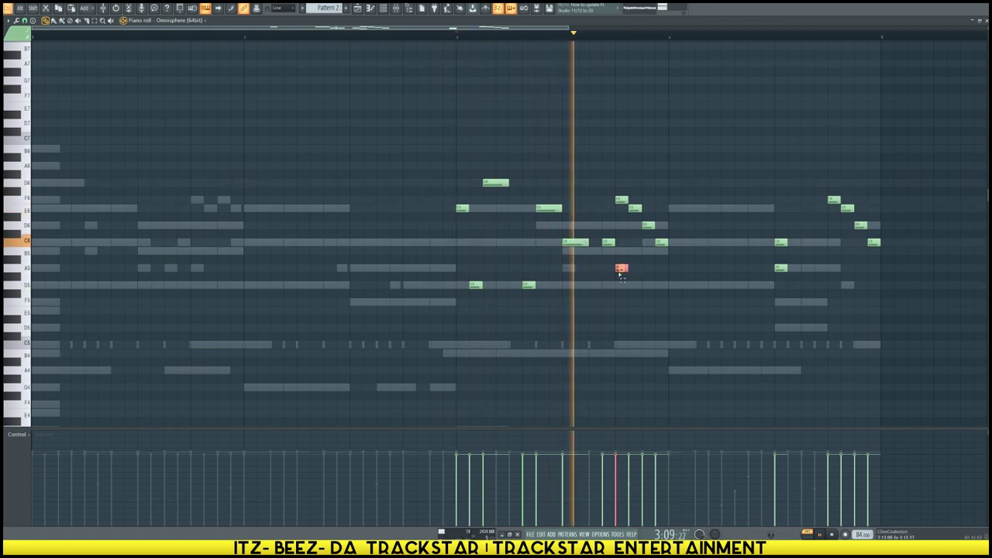
key("space")
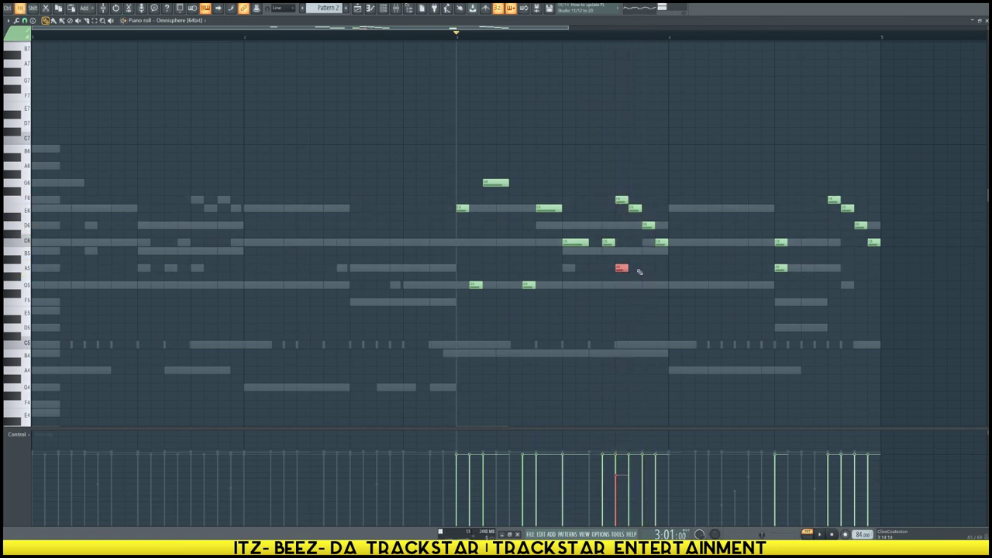
key("space")
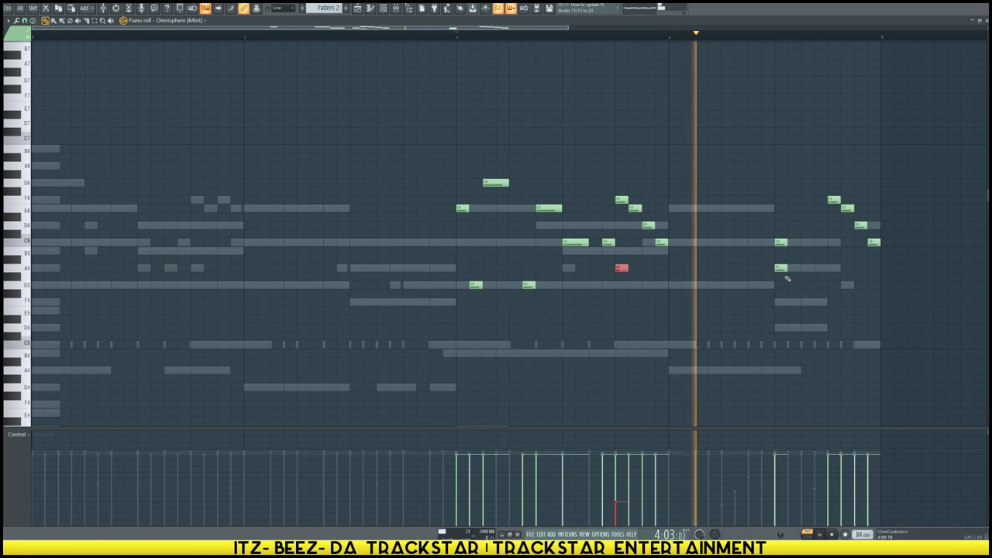
mouse_move(780, 267)
left_mouse_down()
mouse_move(803, 268)
mouse_move(787, 269)
left_mouse_up()
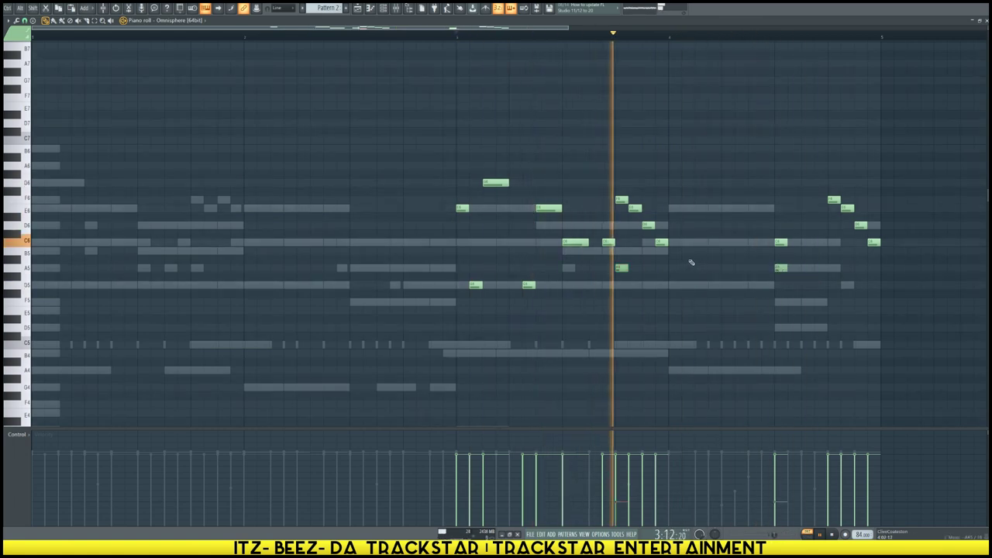
Extend Omnisphere's last C6 note of bar 3 into bar 4 to about four steps, and reopen the channel rack
left_click_drag(666, 242, 705, 242)
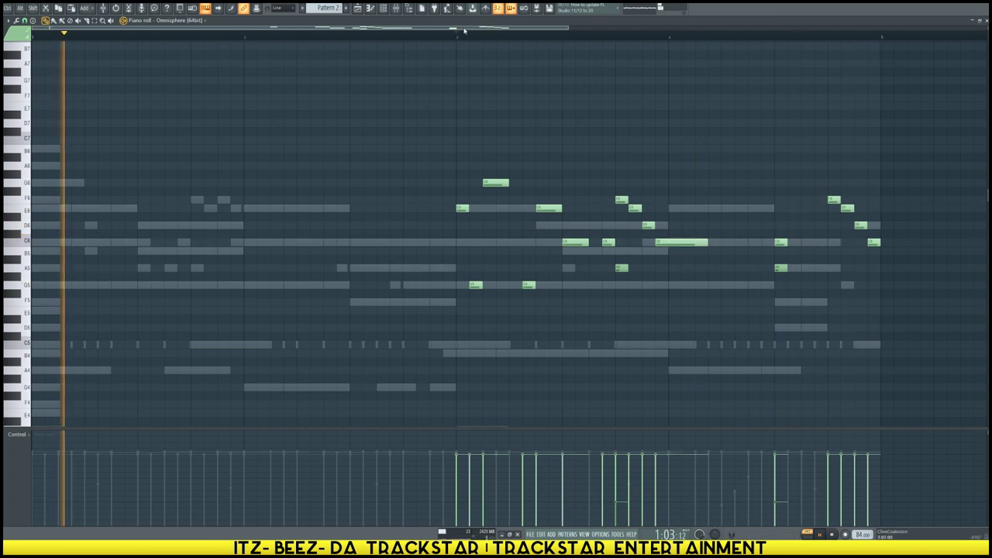
left_click(384, 8)
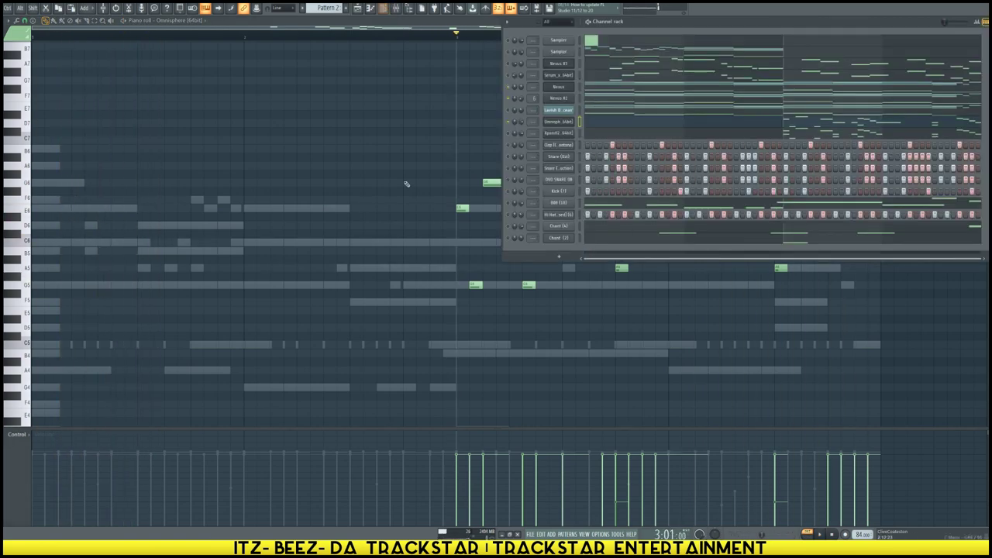
Try an A5 note about four steps long at the start of bar 1 in Omnisphere and Xpand!2, and audition it
key("F6")
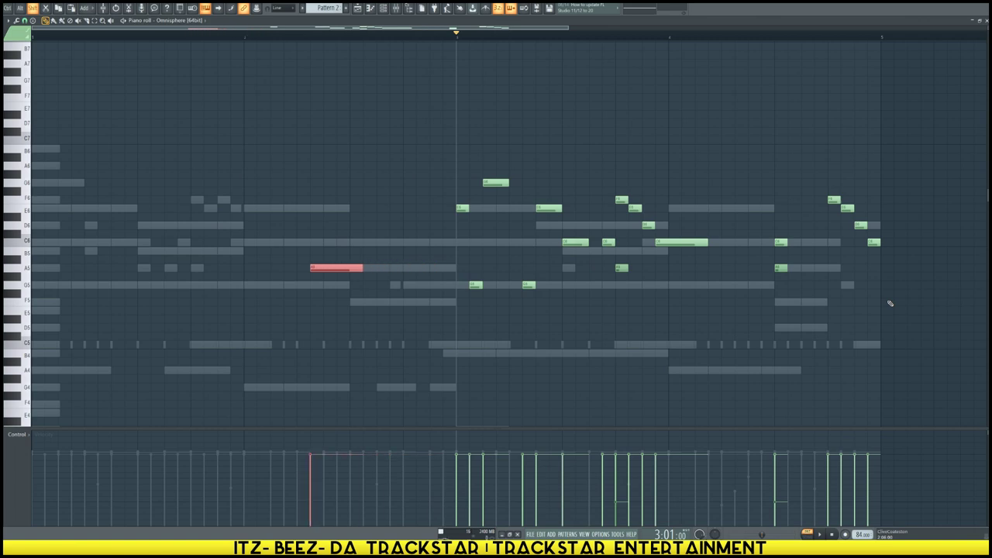
key("space")
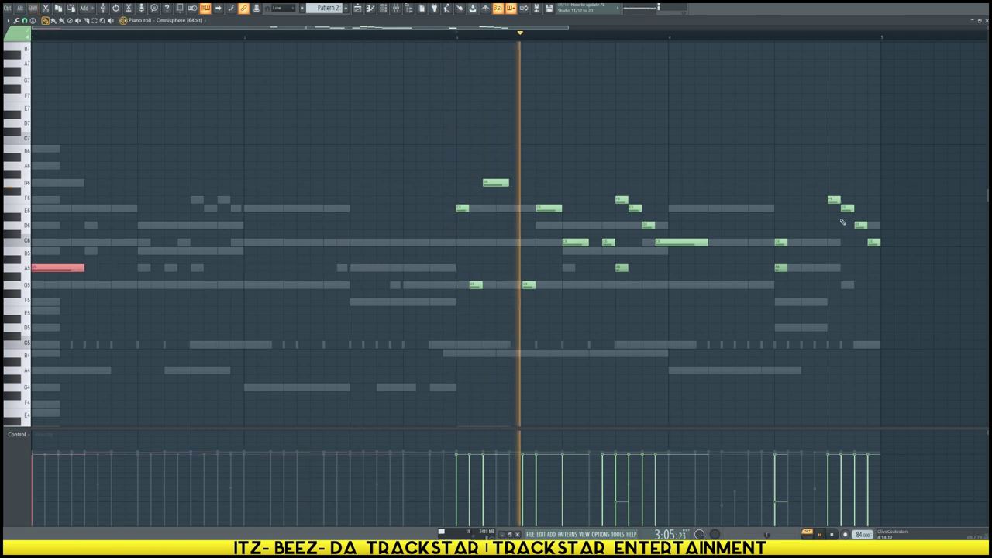
left_click(384, 9)
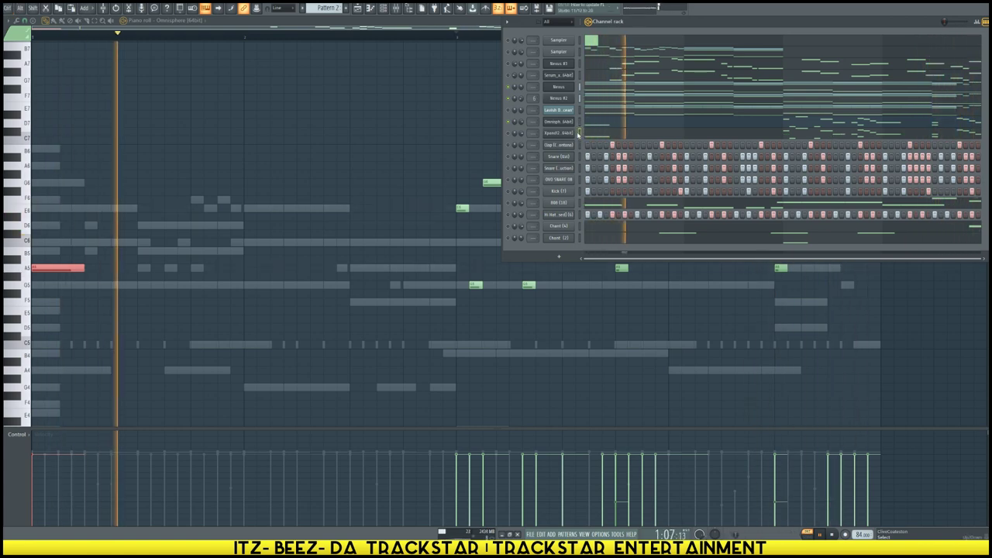
key("space")
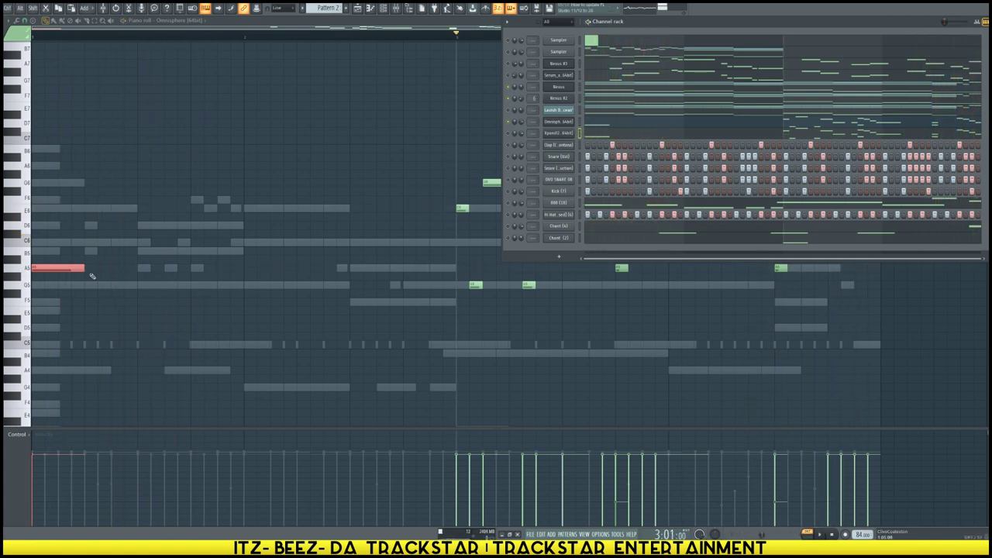
Shorten Omnisphere's A5 note at the start of bar 1 to one step, show the mixer and play the pattern
left_click_drag(79, 267, 44, 267)
key("F6")
key("F9")
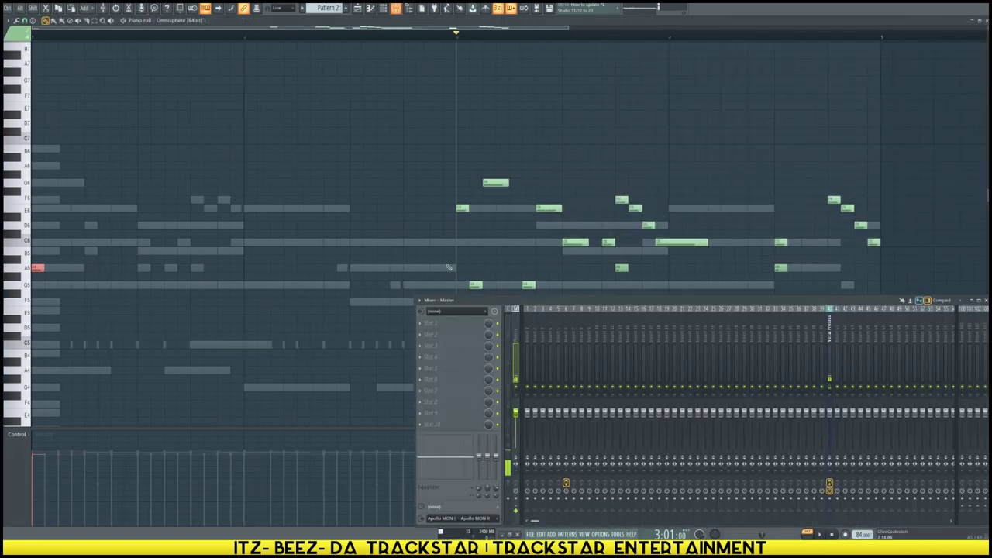
left_click(385, 10)
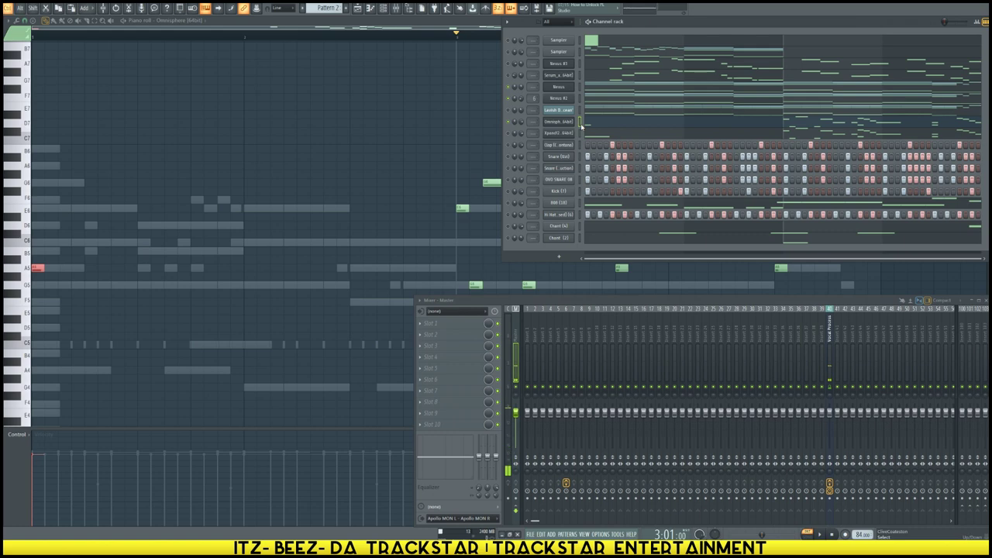
key("space")
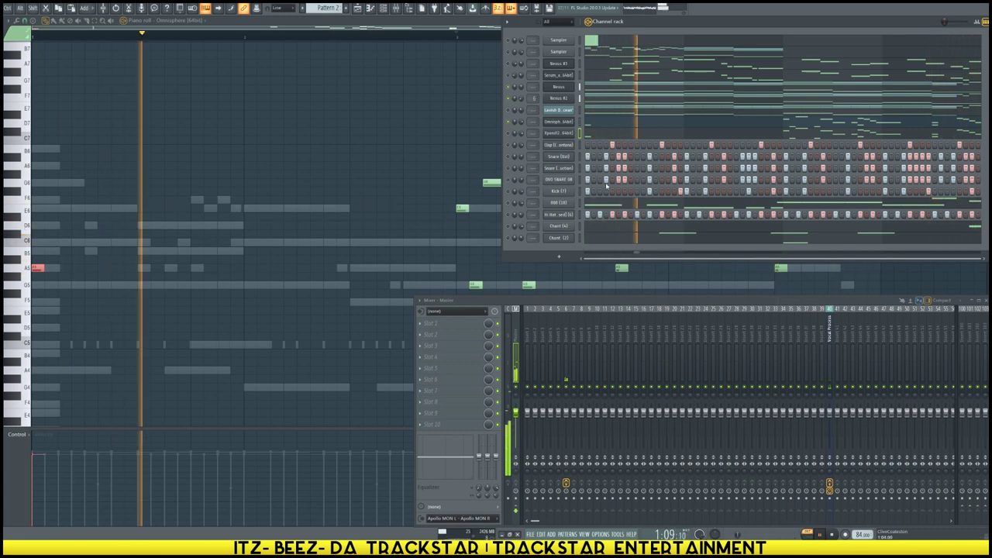
Remove the added A5 note at the start of bar 1 from both Xpand!2 and Omnisphere, and stop playback
key("F6")
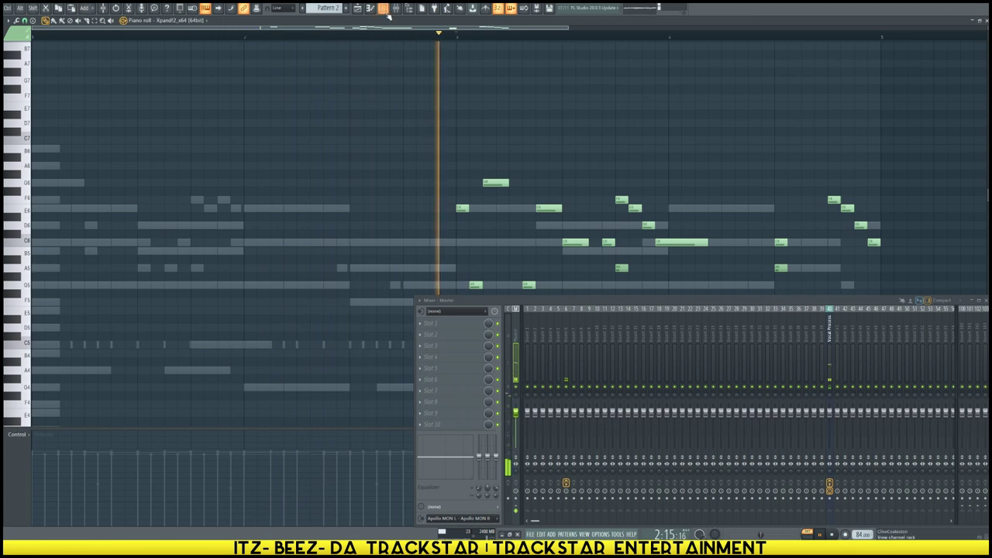
key("F6")
left_click(605, 124)
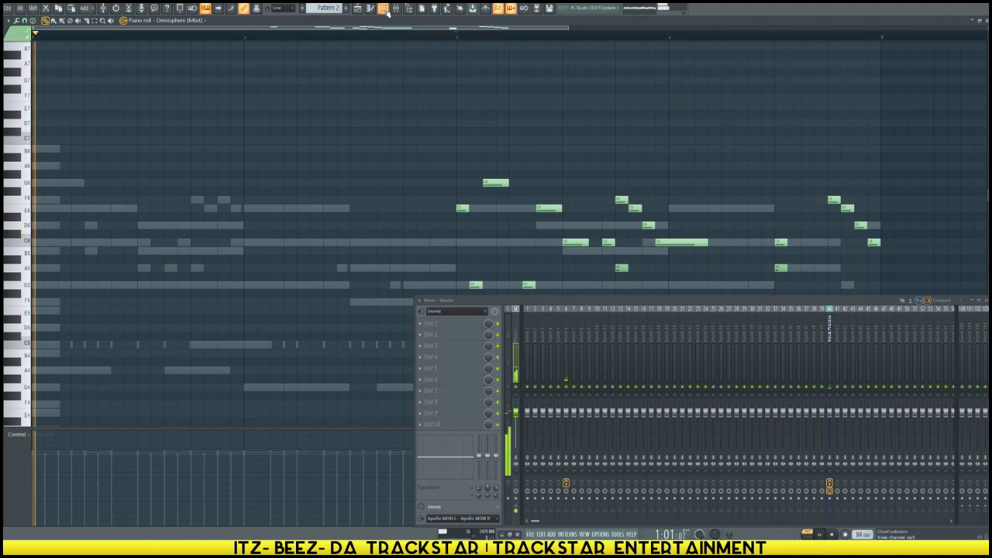
key("F6")
key("space")
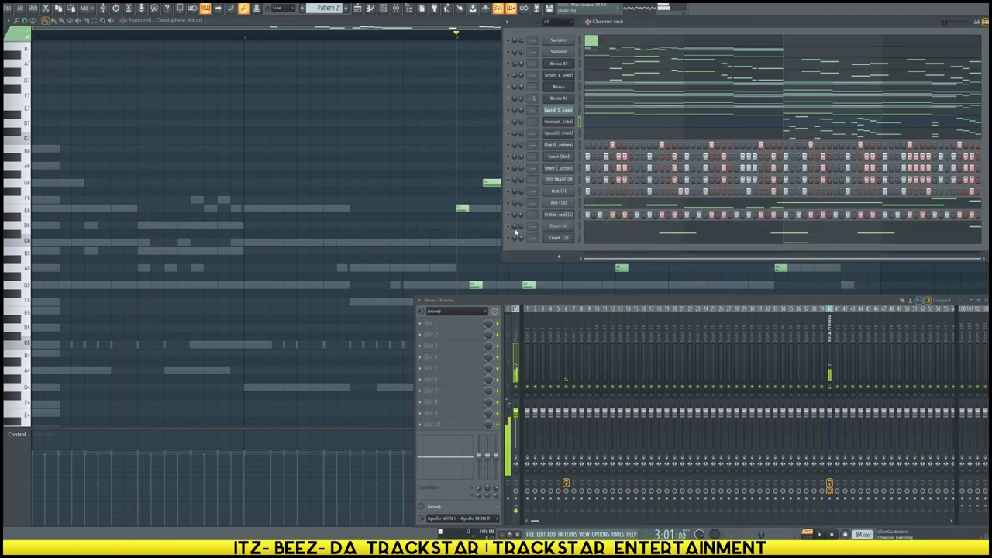
Add Clap (19) from the Dancehall Don Dadda Drumkit as a new channel on step 13 of each bar, and audition it
key("alt+F8")
key("alt+F8")
key("alt+F8")
left_click(16, 30)
left_click(31, 298)
left_click(29, 333)
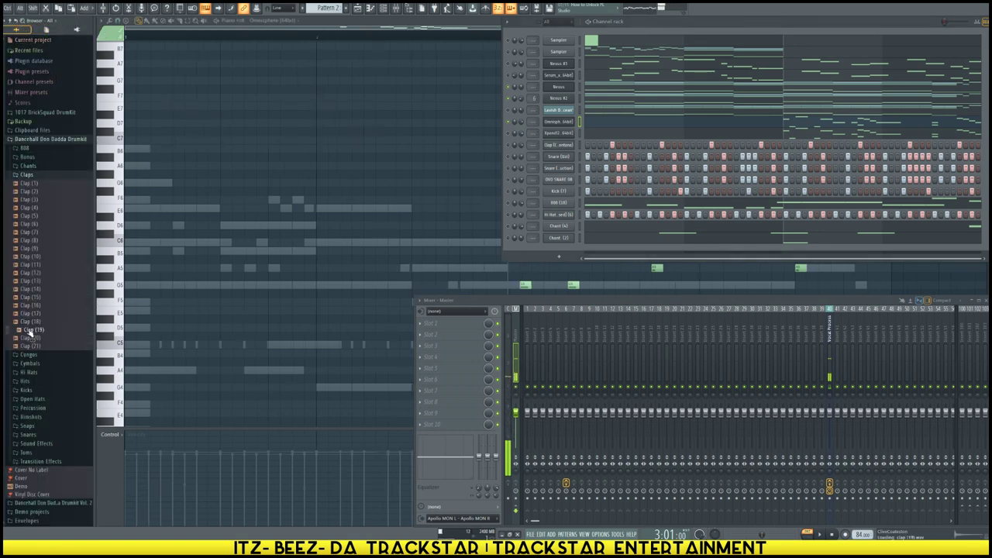
right_click(39, 334)
left_click(72, 340)
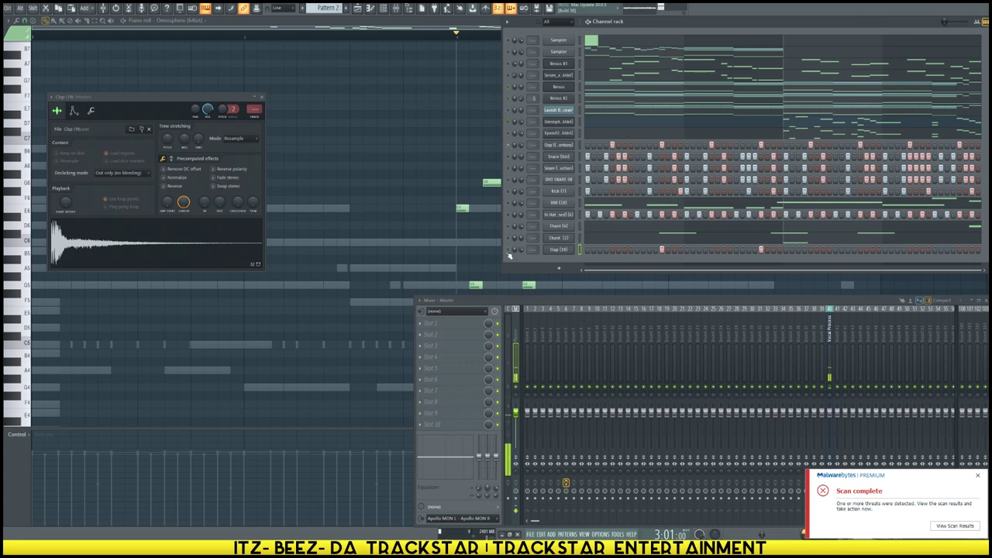
key("space")
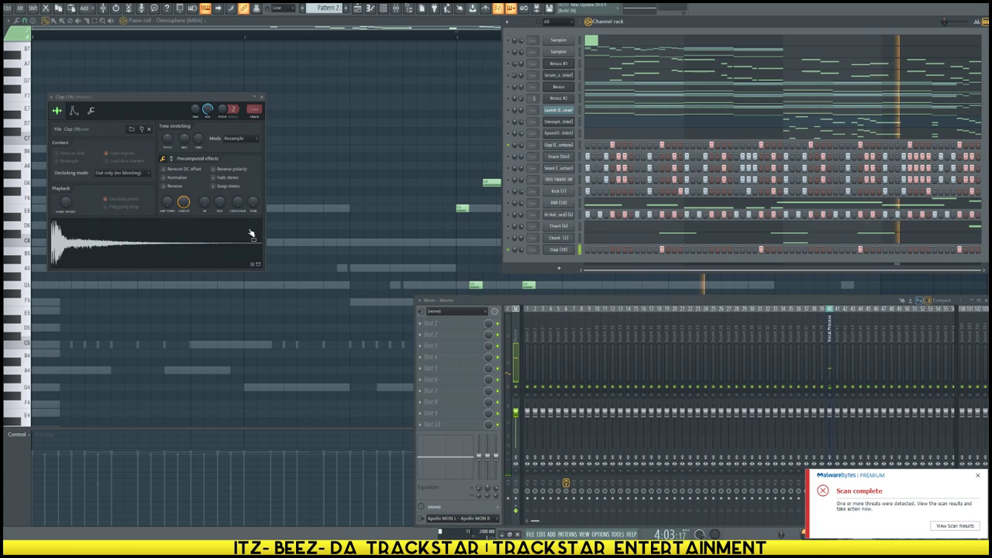
Stop playback and layer Clap (7) from the Claps folder as a new channel on step 13 of each bar
key("alt+F8")
key("Up")
key("Up")
key("Up")
key("Up")
key("space")
right_click(34, 232)
left_click(55, 240)
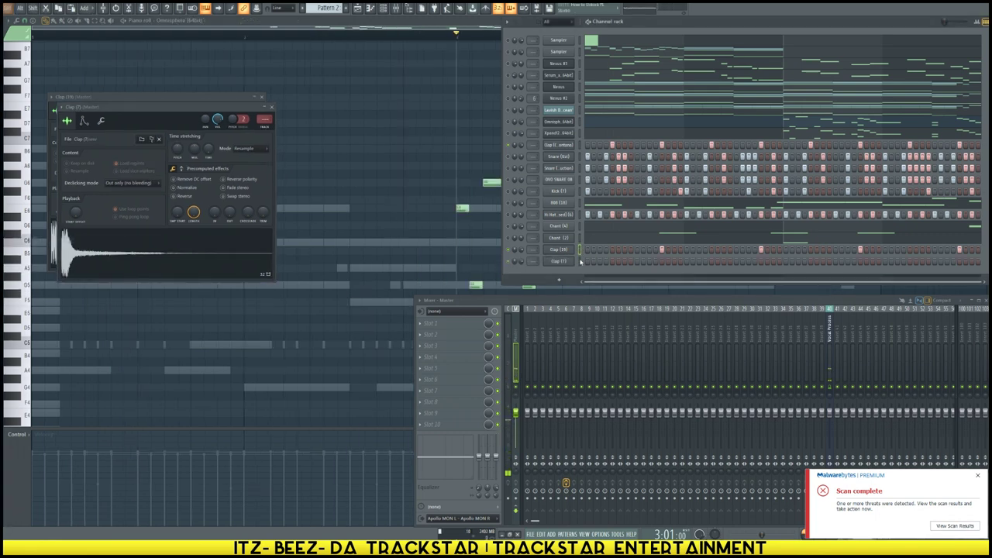
Layer Clap (15) from the Claps folder as a new channel on step 13 of each bar, and play the clap layers
mouse_move(21, 247)
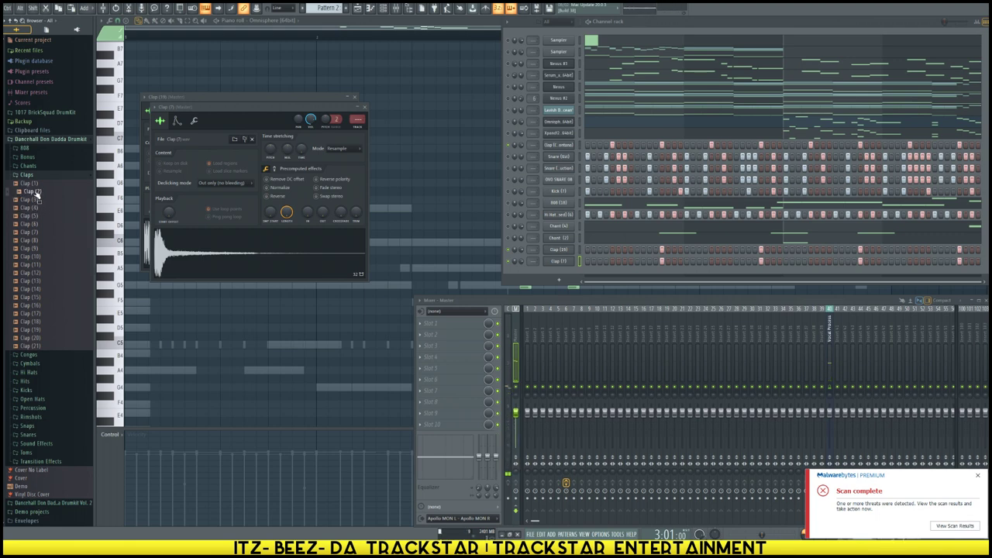
right_click(37, 301)
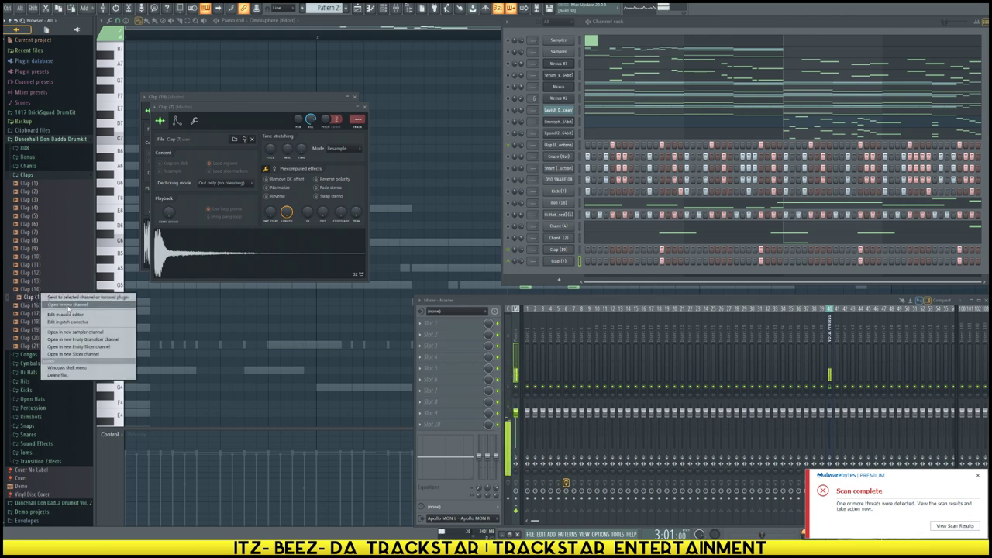
left_click(62, 305)
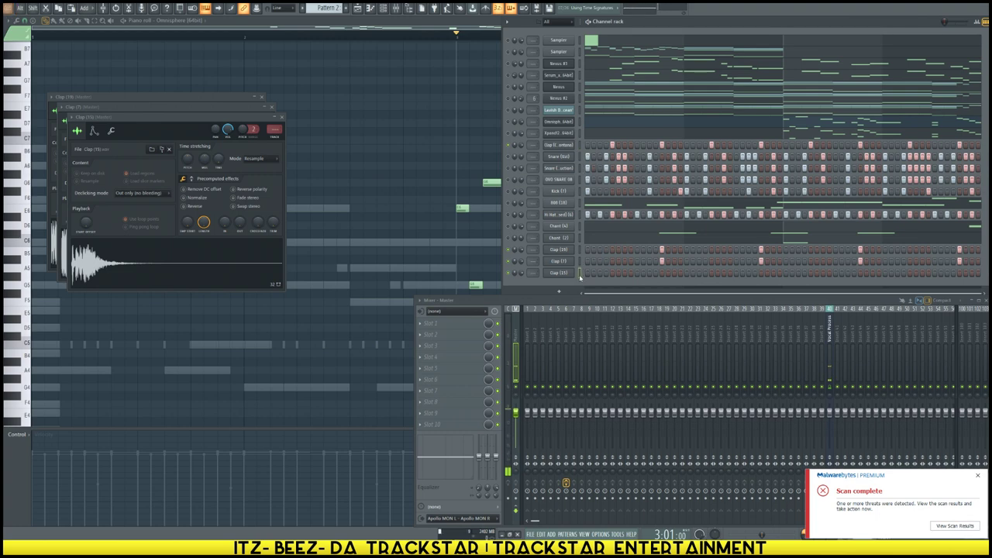
key("space")
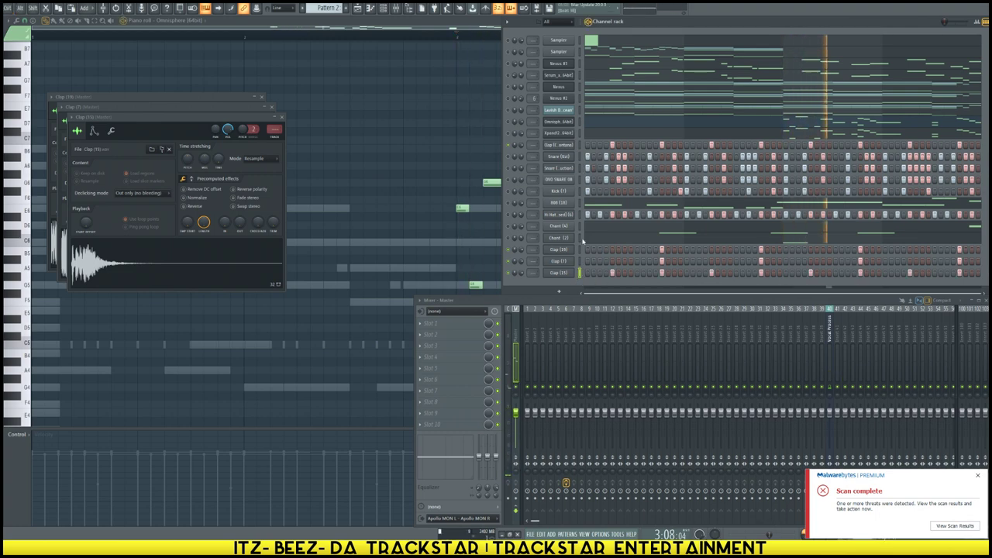